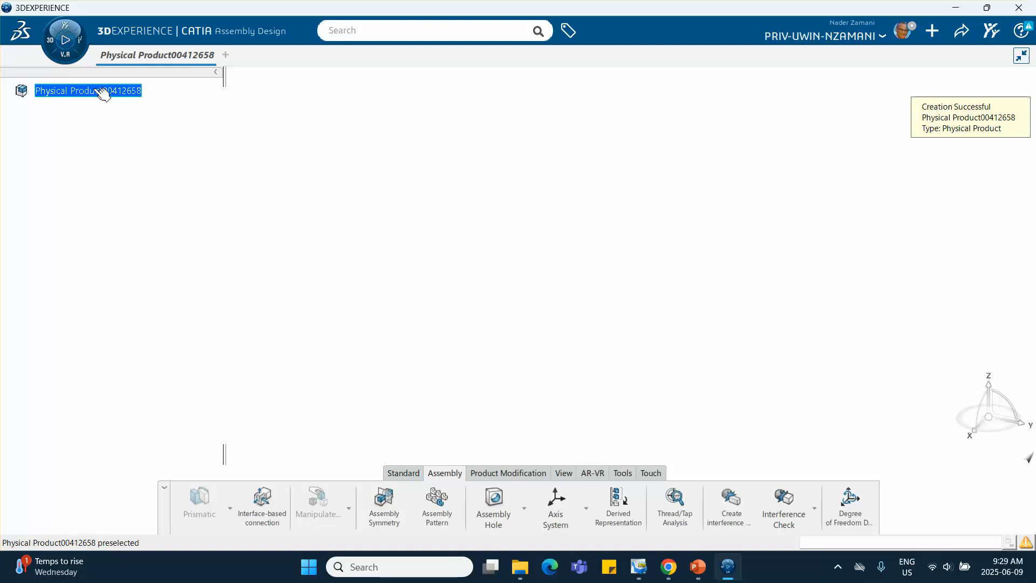
Insert a new 3D Part under the root physical product
right_click(95, 91)
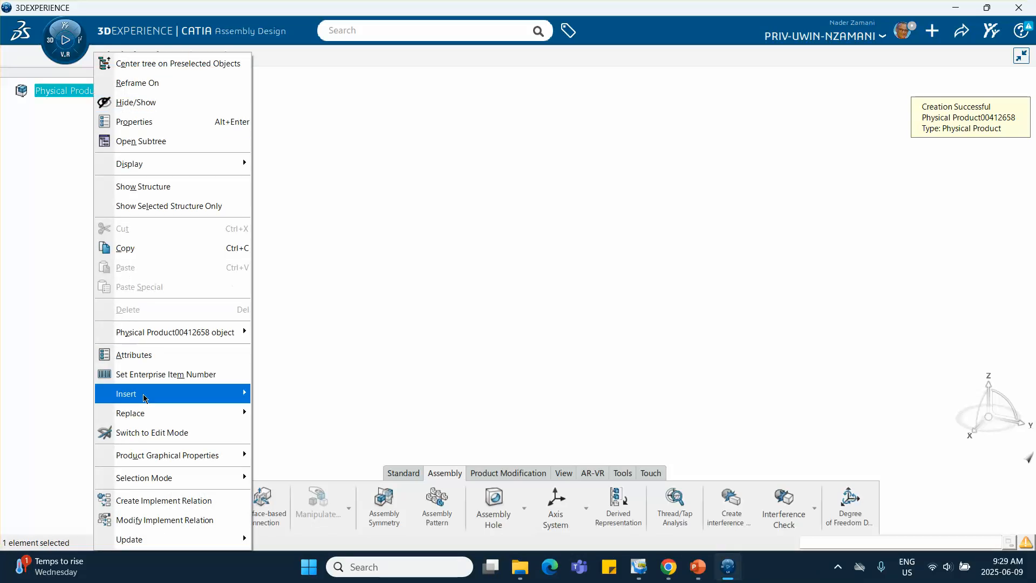
mouse_move(178, 393)
left_click(356, 135)
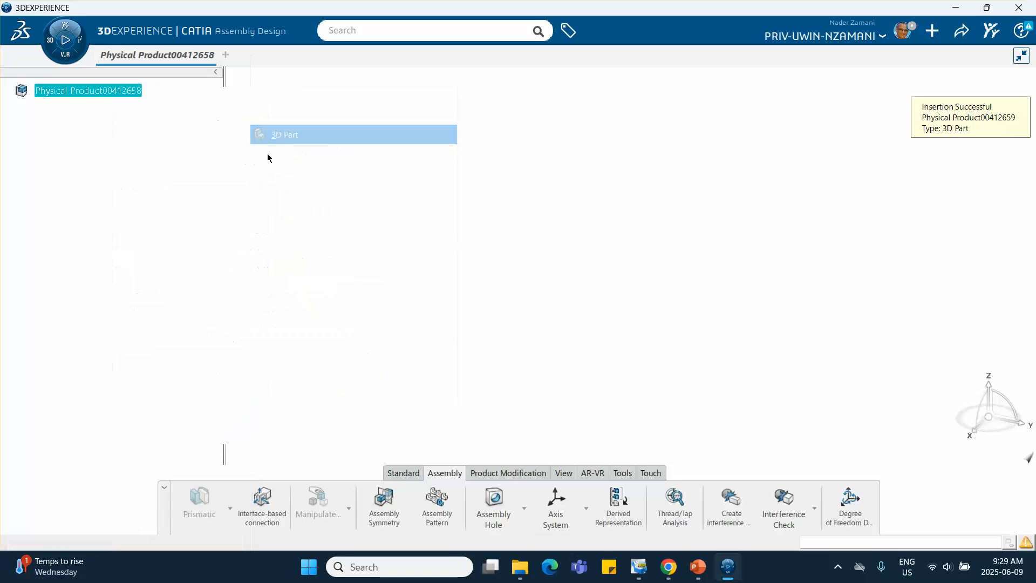
Set both the reference title and the instance title of the inserted part to "track"
right_click(121, 112)
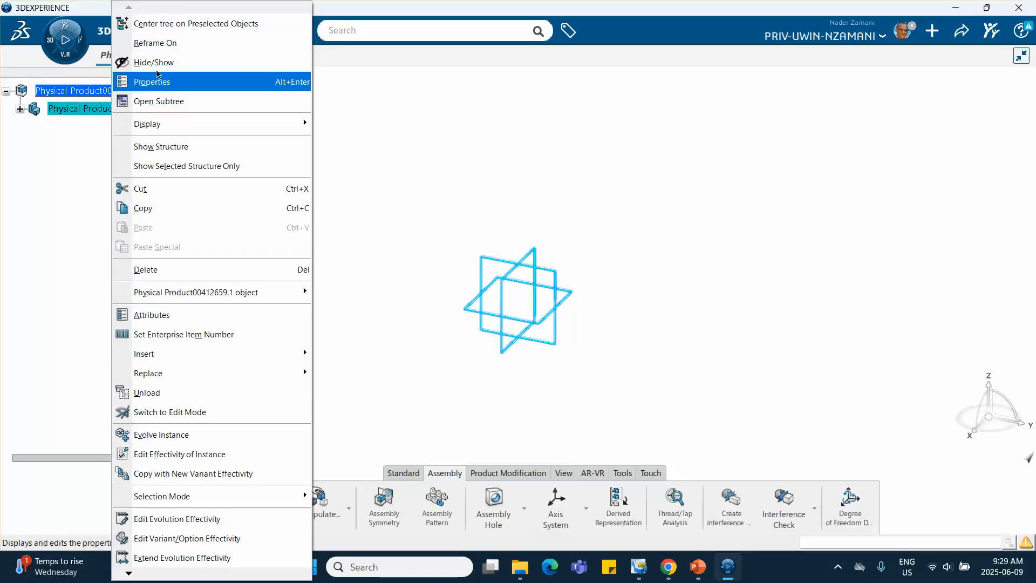
left_click(159, 83)
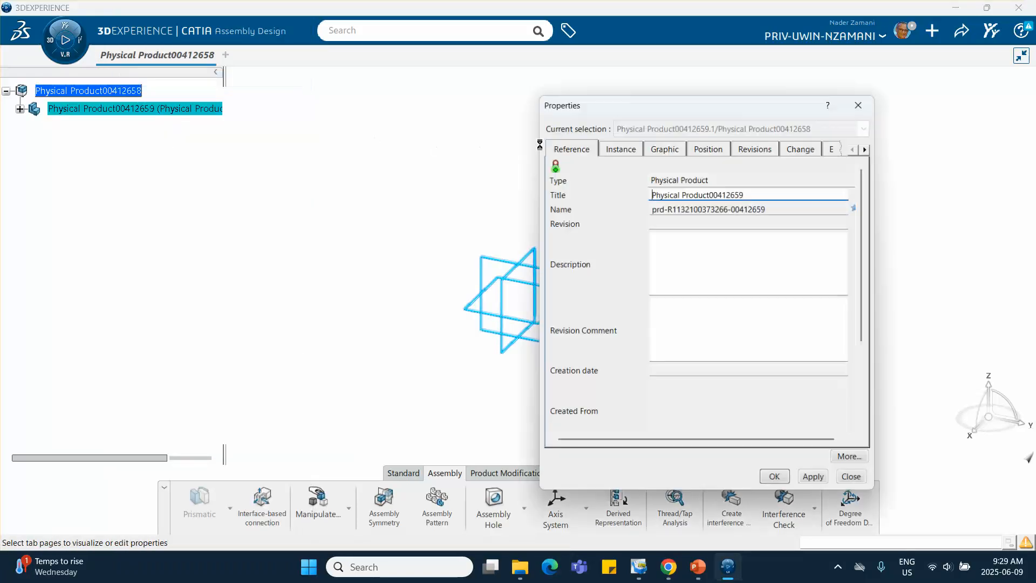
left_click_drag(750, 196, 557, 174)
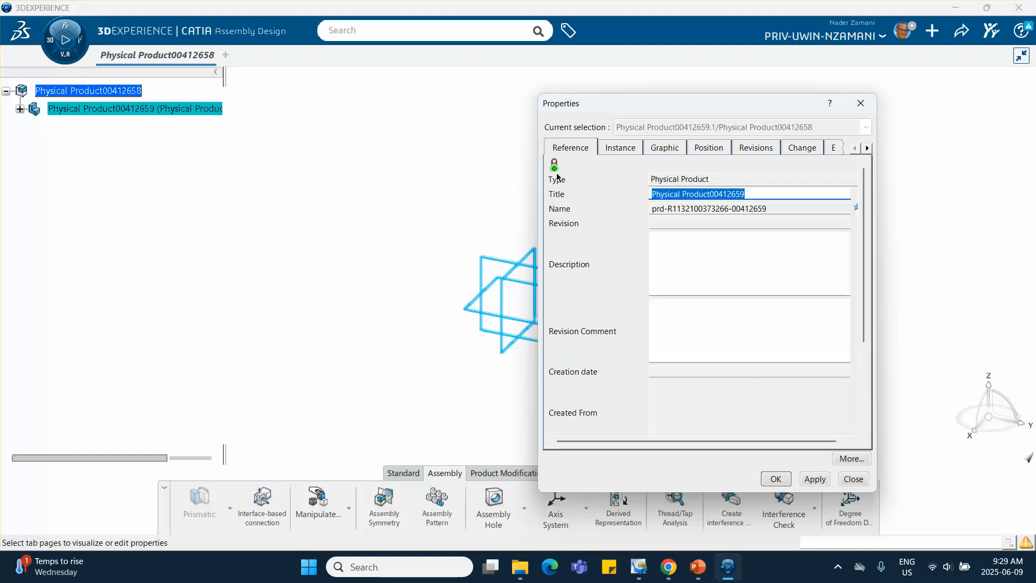
type("track")
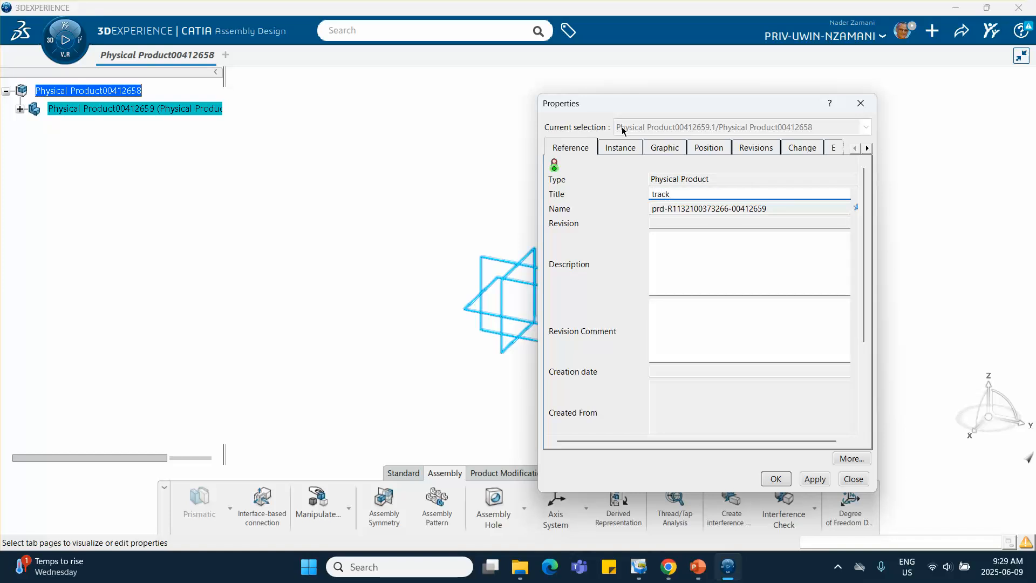
left_click(620, 146)
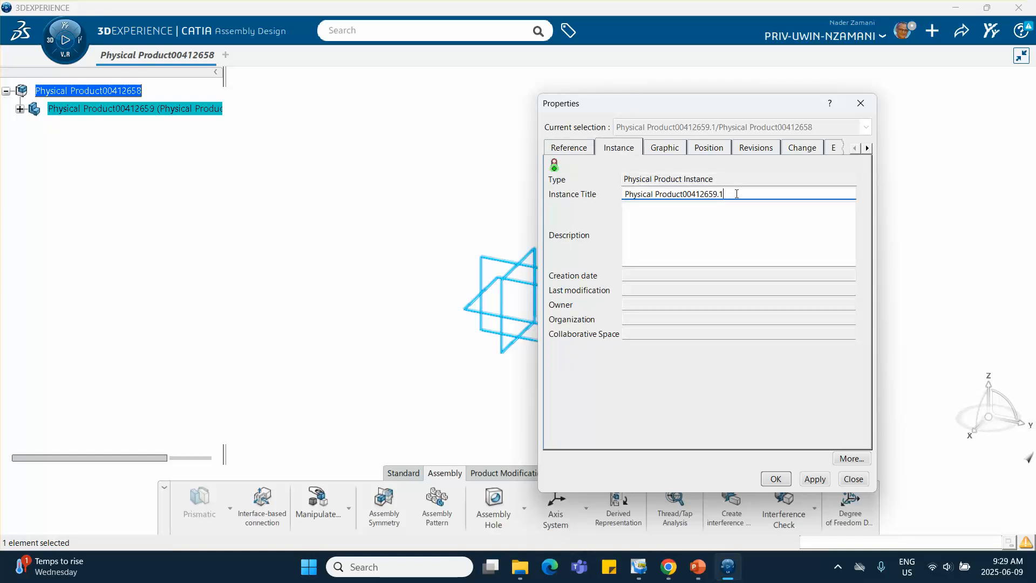
left_click_drag(737, 194, 566, 174)
type("track")
left_click(784, 481)
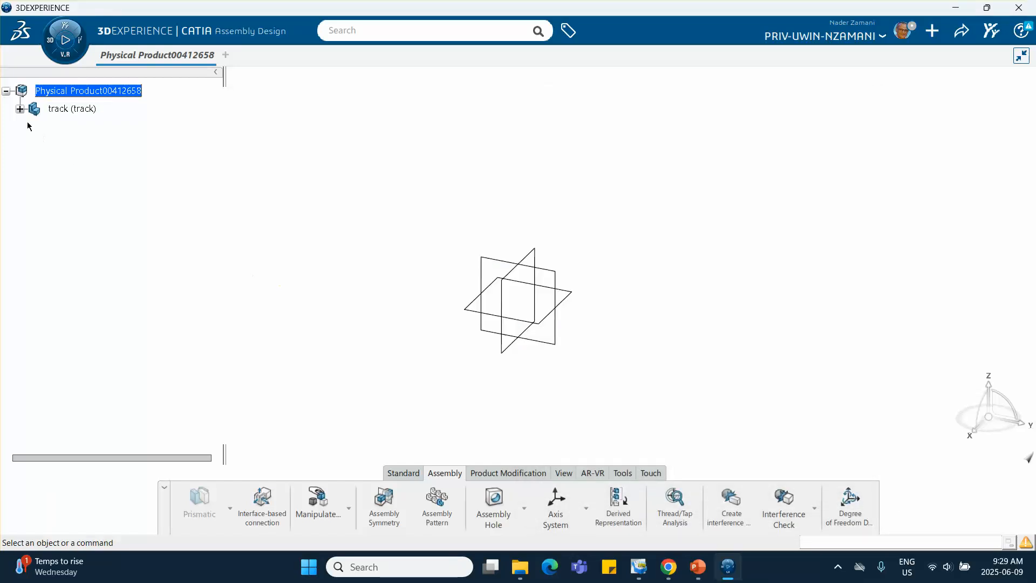
Open the track's 3D shape and sketch a rectangle about 3.22 in by 0.57 in on its zx plane, with one corner at the origin
left_click(20, 108)
left_click(100, 127)
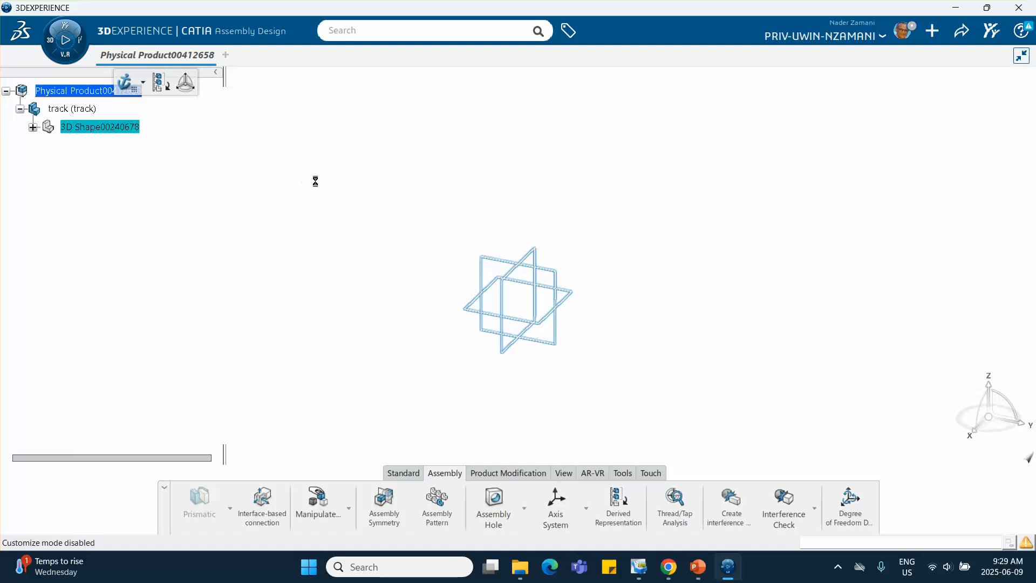
left_click(539, 256)
left_click(627, 207)
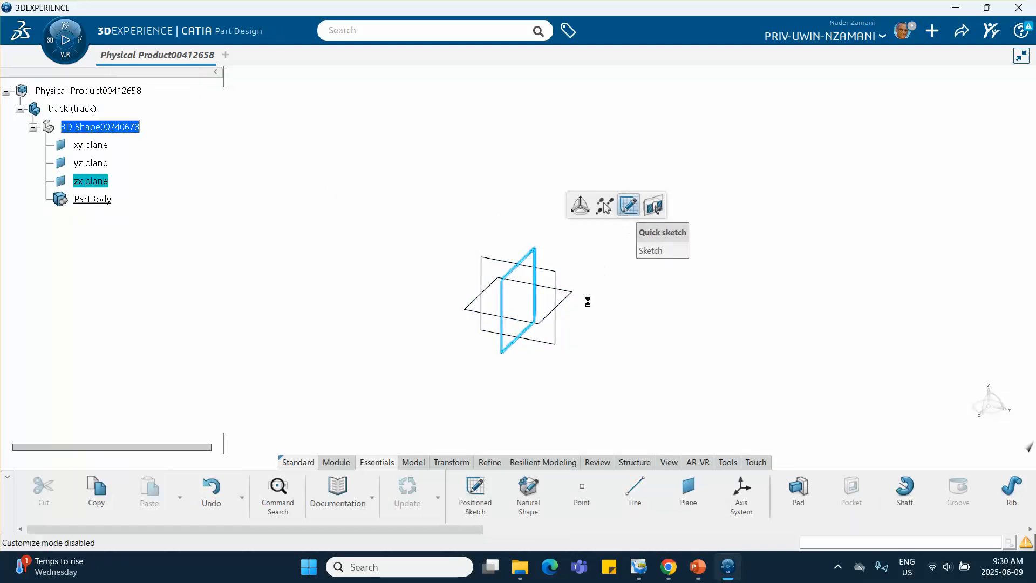
left_click(575, 488)
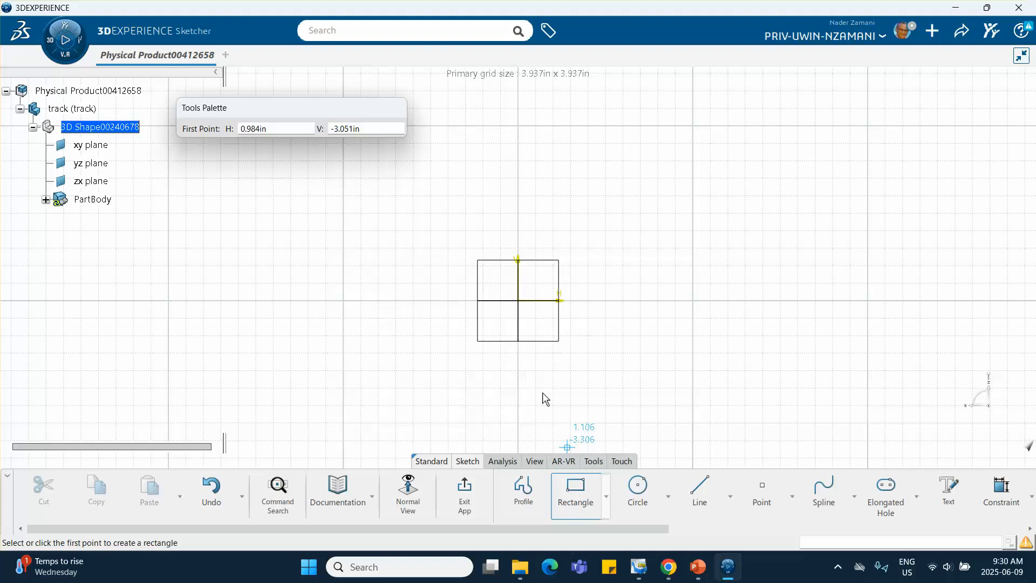
left_click(518, 300)
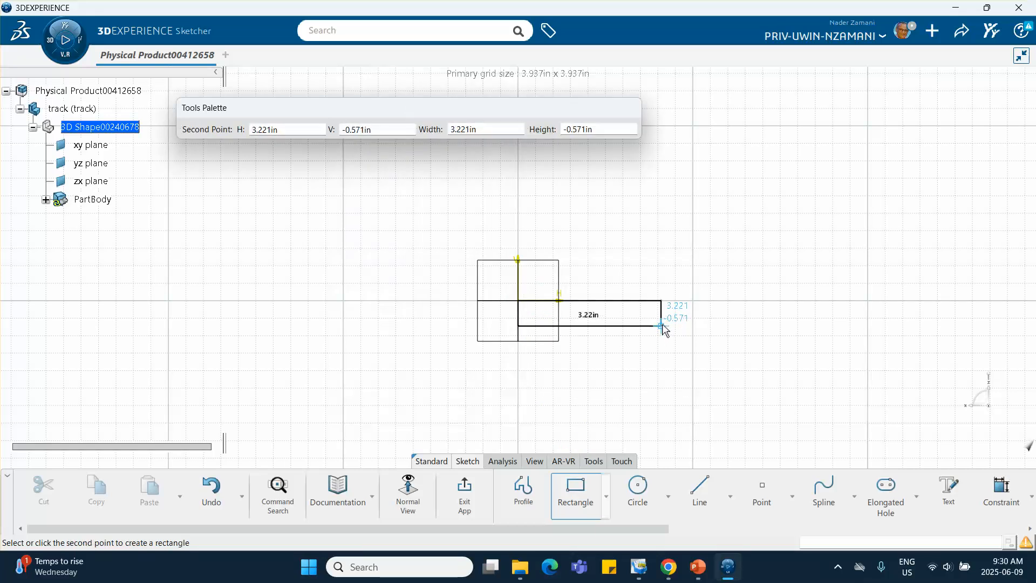
left_click(661, 326)
Constrain the rectangle's horizontal edge to 2.5 in and scale the whole sketch accordingly
left_click(1001, 488)
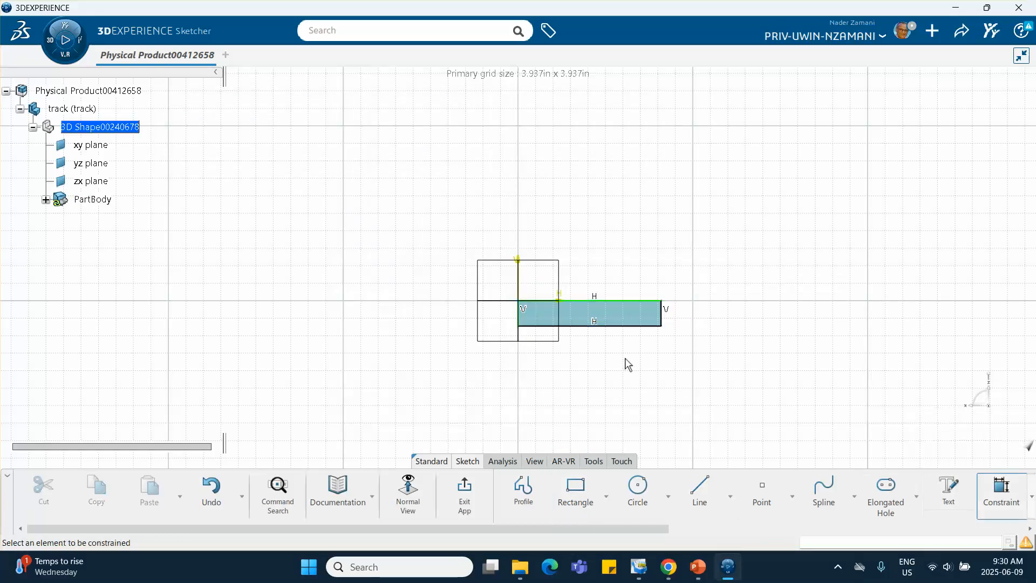
left_click(608, 326)
left_click(596, 361)
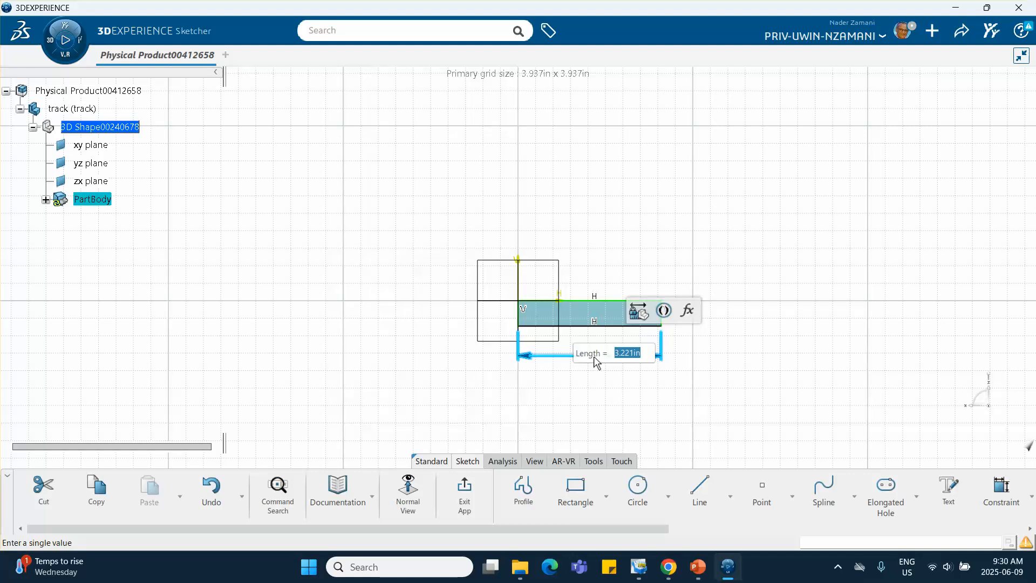
type("2.5")
key("Return")
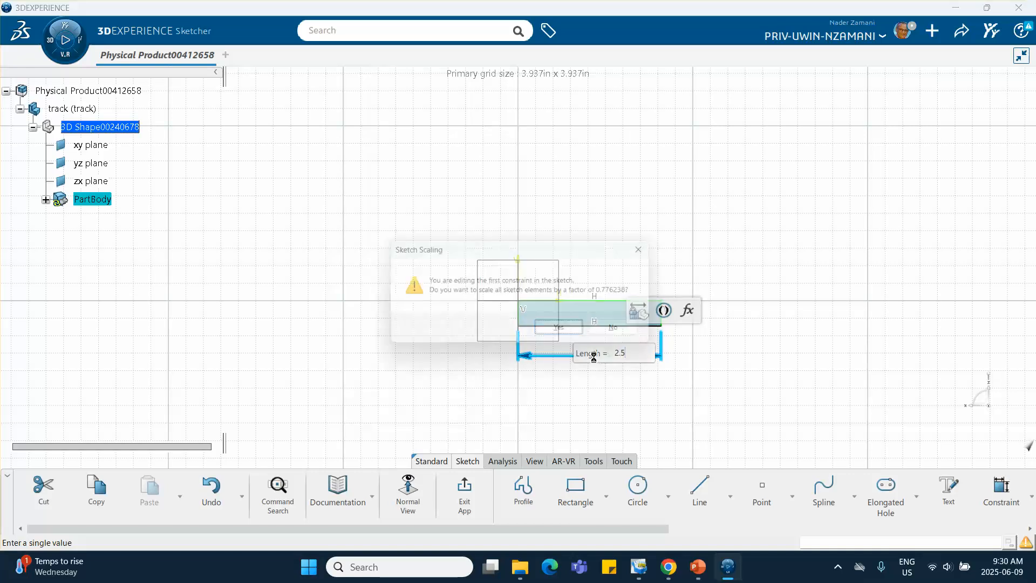
left_click(565, 332)
Constrain the rectangle's vertical edge to 0.25 in
left_click(635, 314)
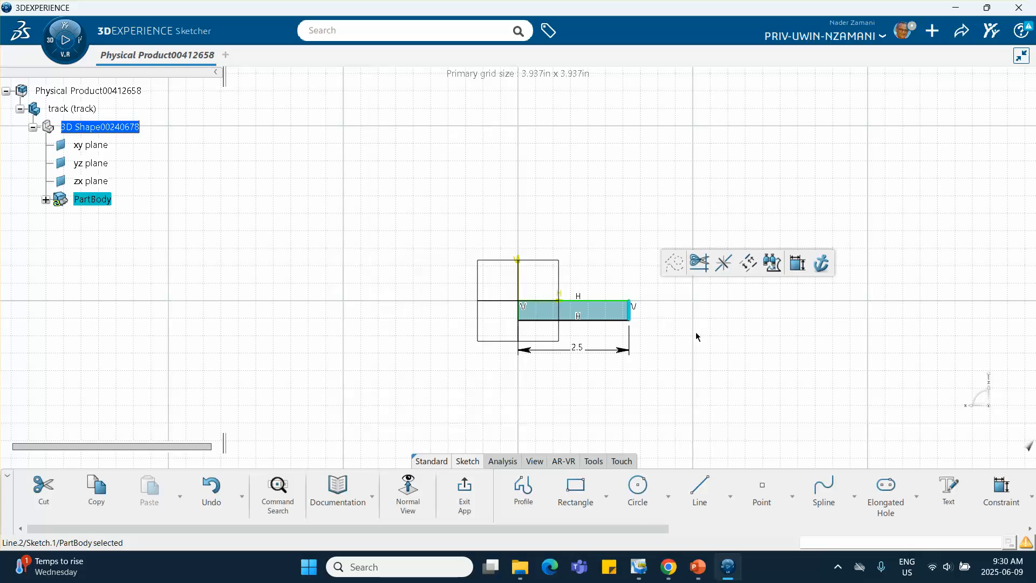
left_click(1001, 487)
left_click(683, 330)
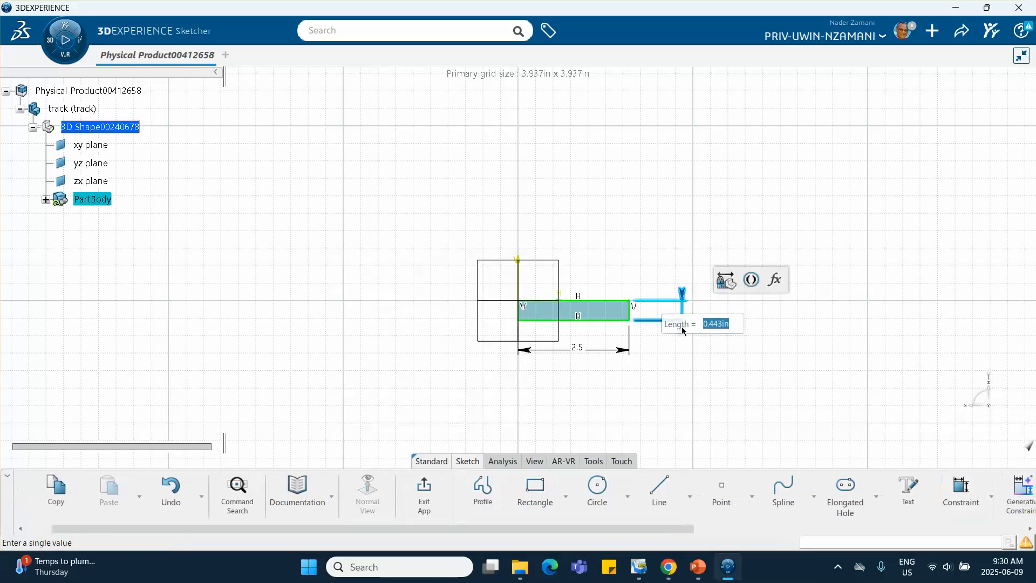
type(".25")
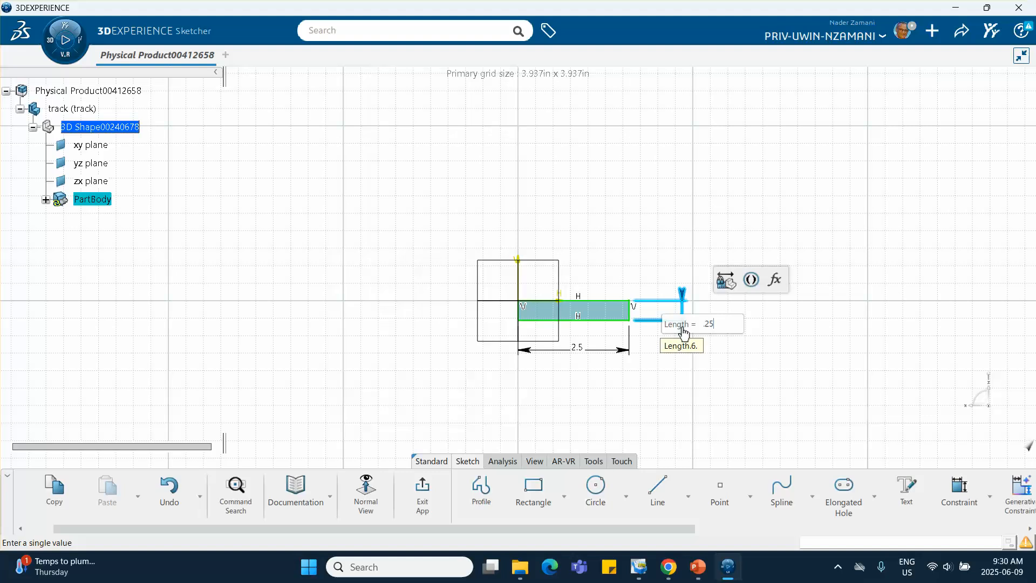
key("Return")
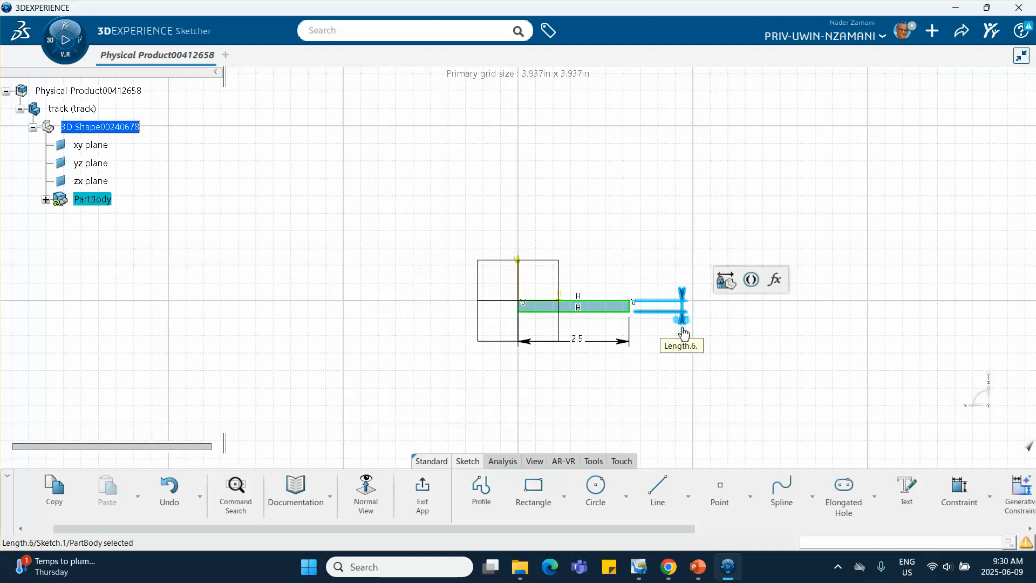
Exit the sketch and extrude the rectangle with a Pad length of 21 in
left_click(422, 492)
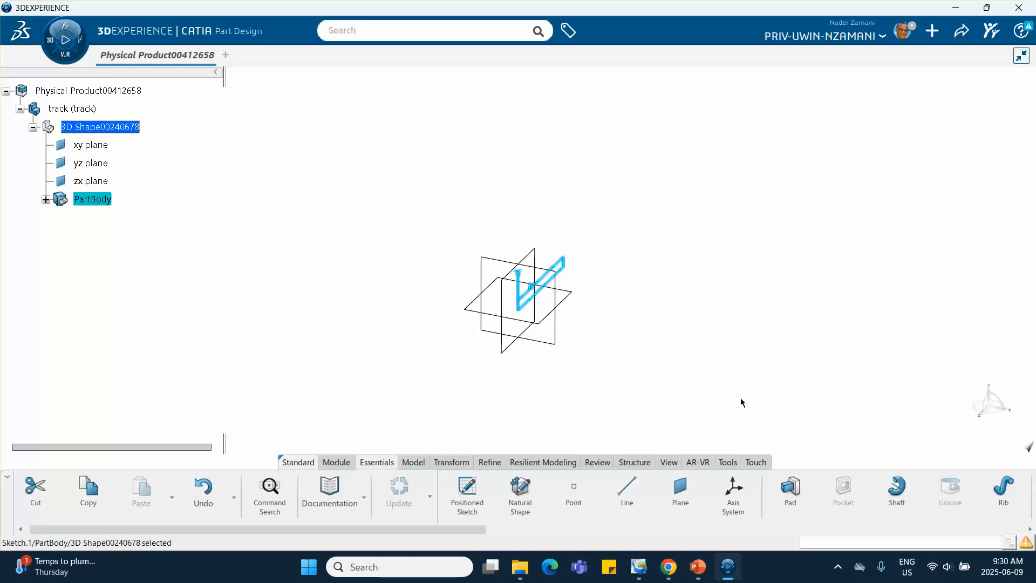
left_click(791, 488)
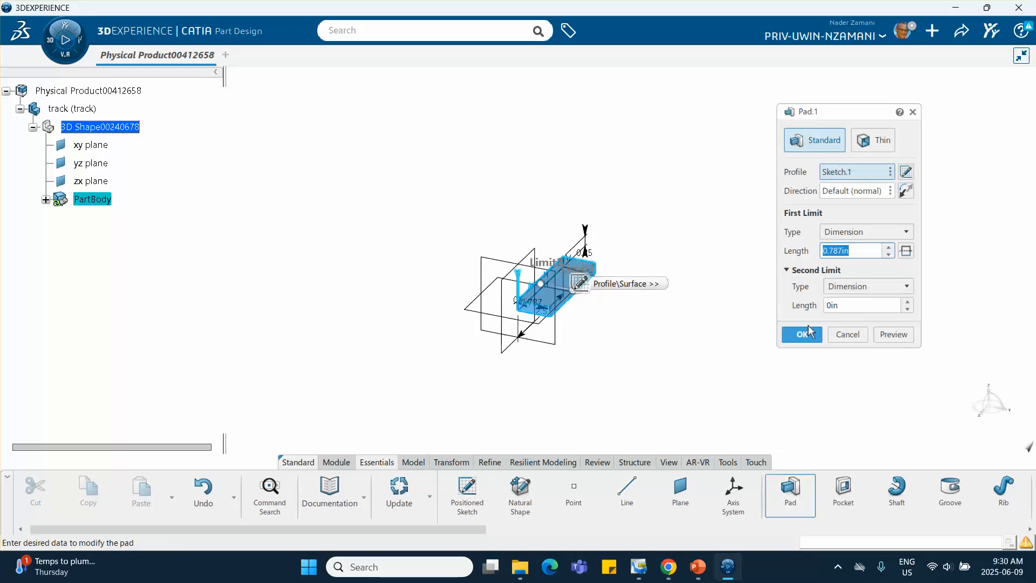
type("21")
key("Return")
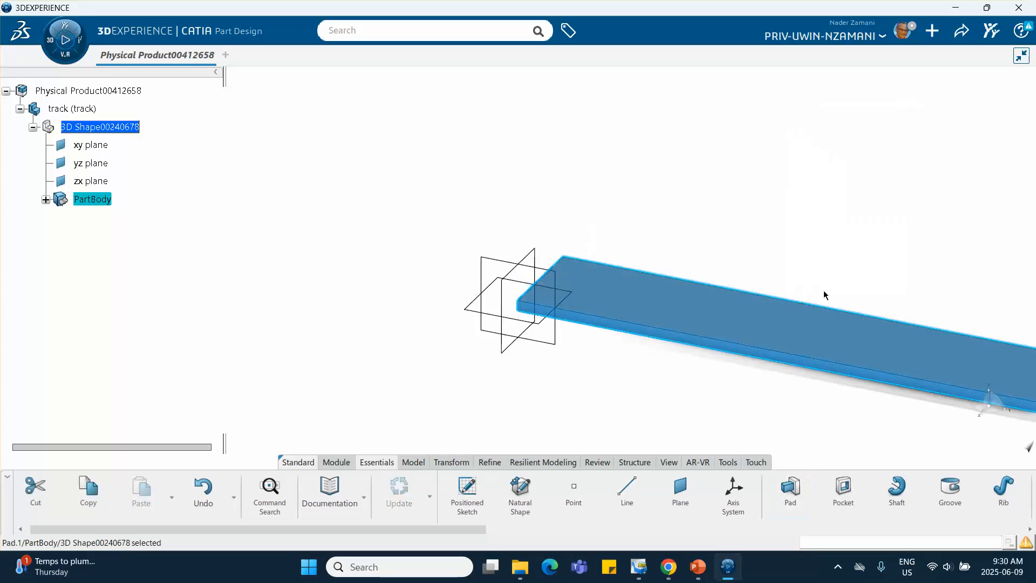
left_click(675, 235)
left_click(497, 167)
middle_click_drag(745, 228, 501, 220)
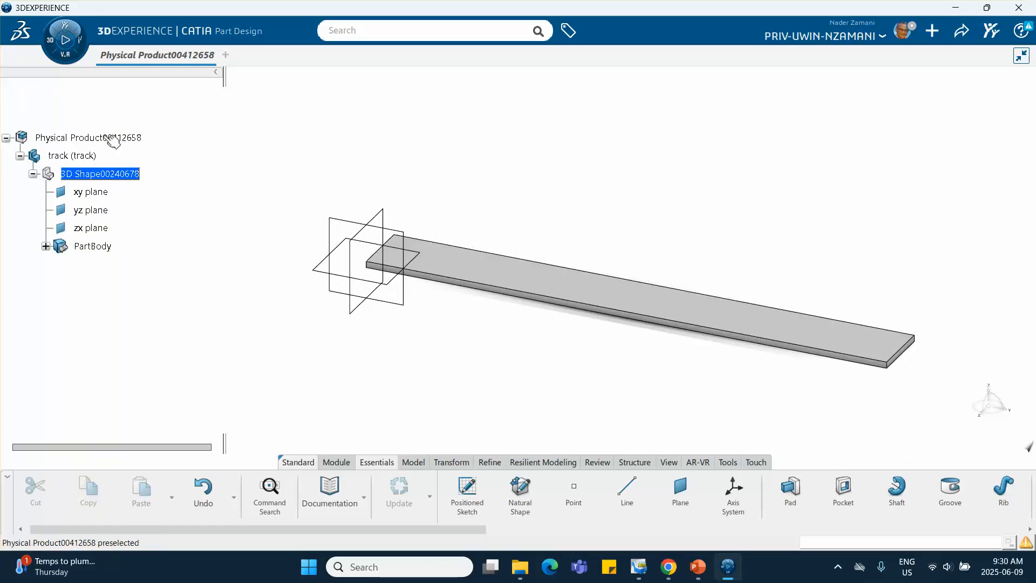
Activate the root physical product and insert a second 3D Part under it
left_click(111, 139)
double_click(112, 139)
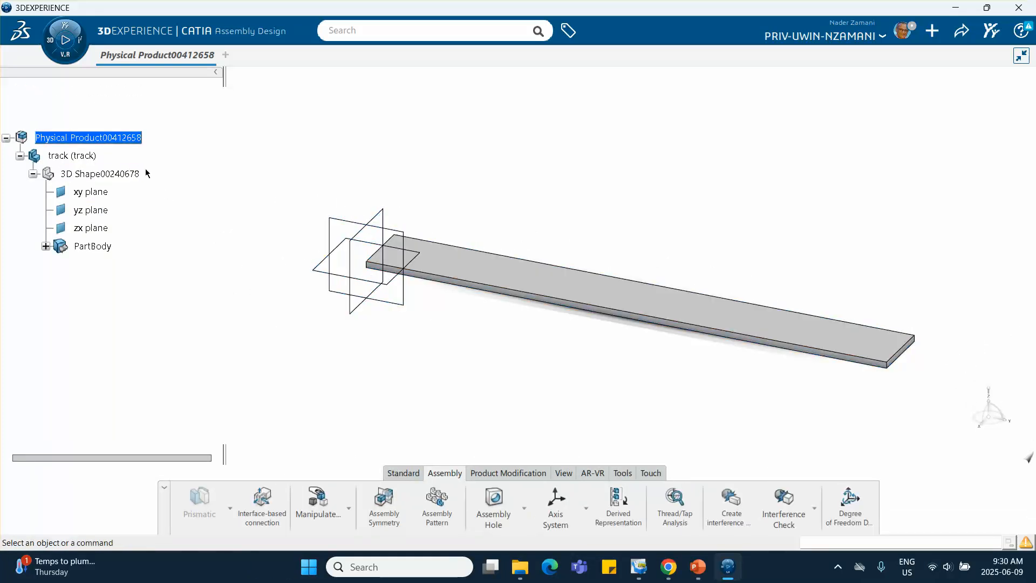
right_click(116, 142)
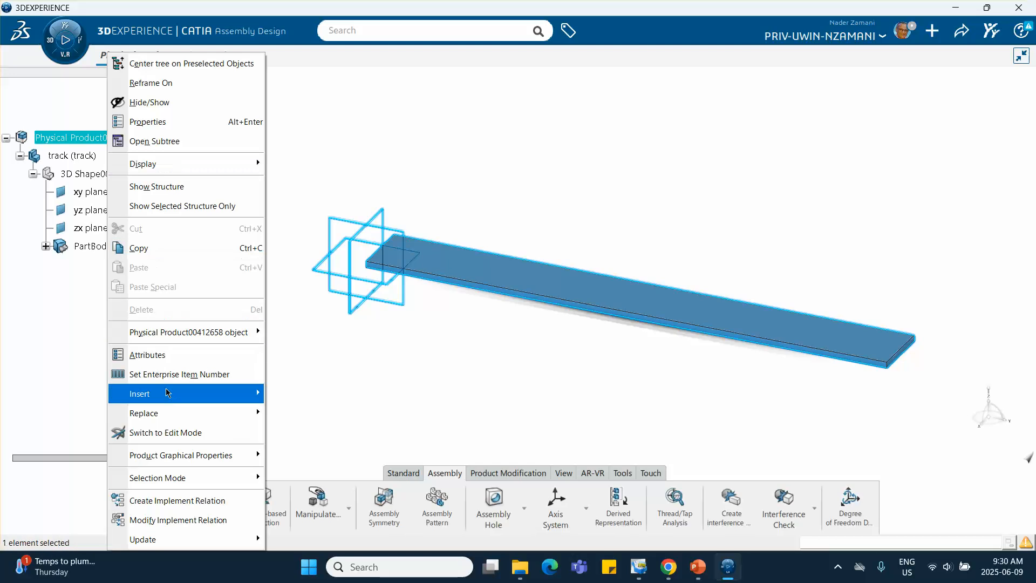
mouse_move(167, 393)
left_click(298, 135)
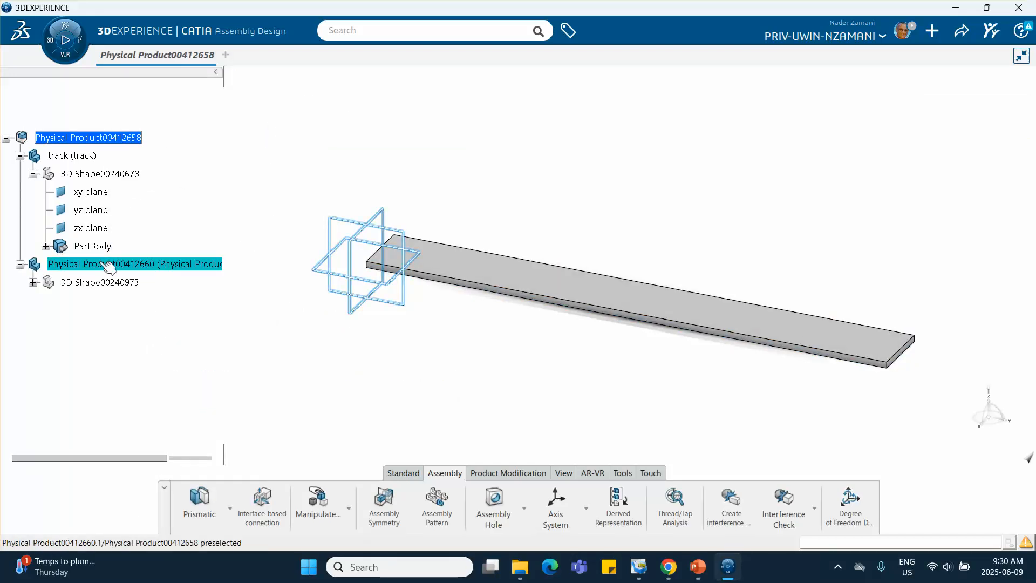
Set both the instance title and the reference title of the second part to "graan block"
right_click(104, 264)
left_click(170, 85)
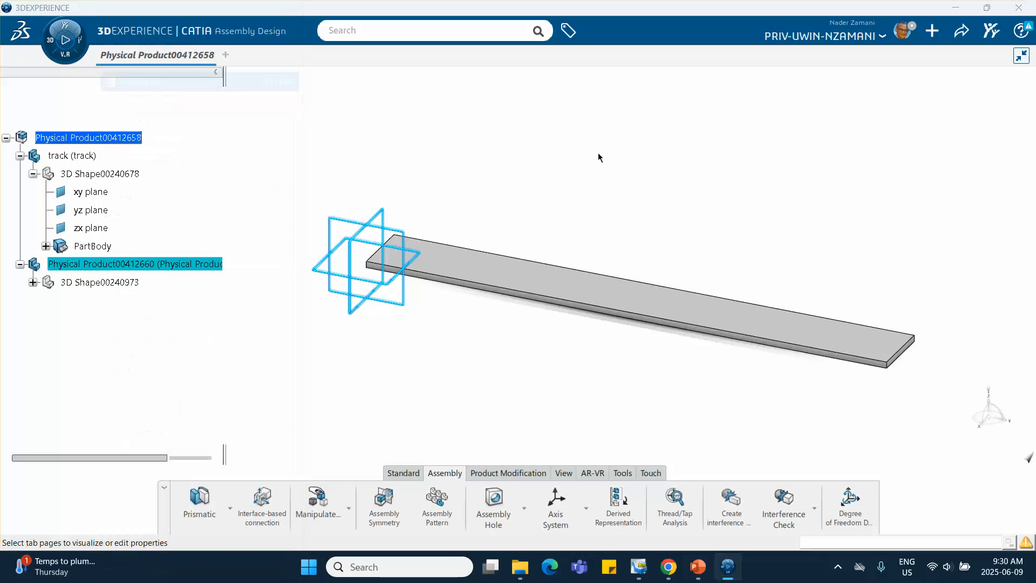
triple_click(735, 192)
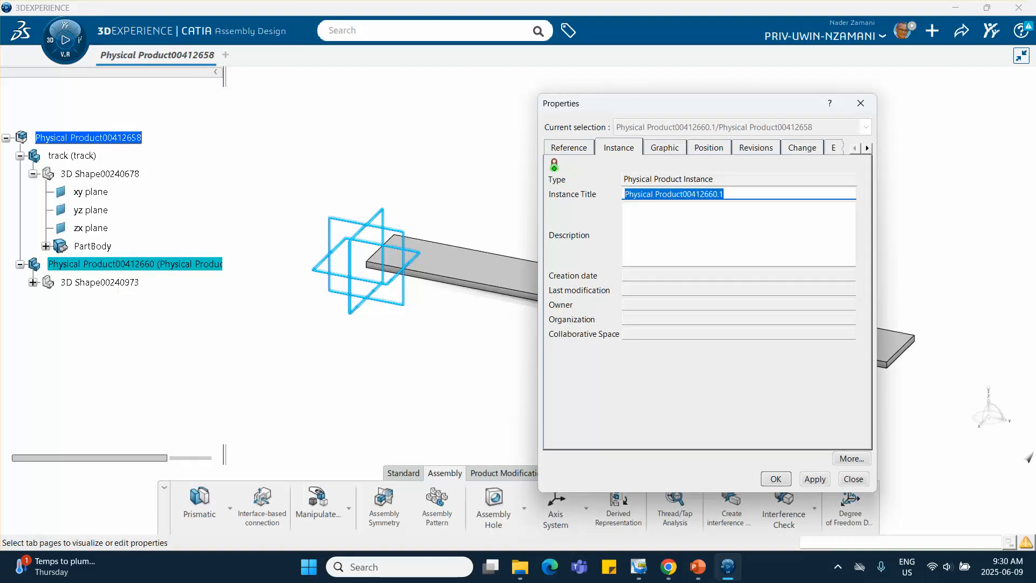
type("graan block")
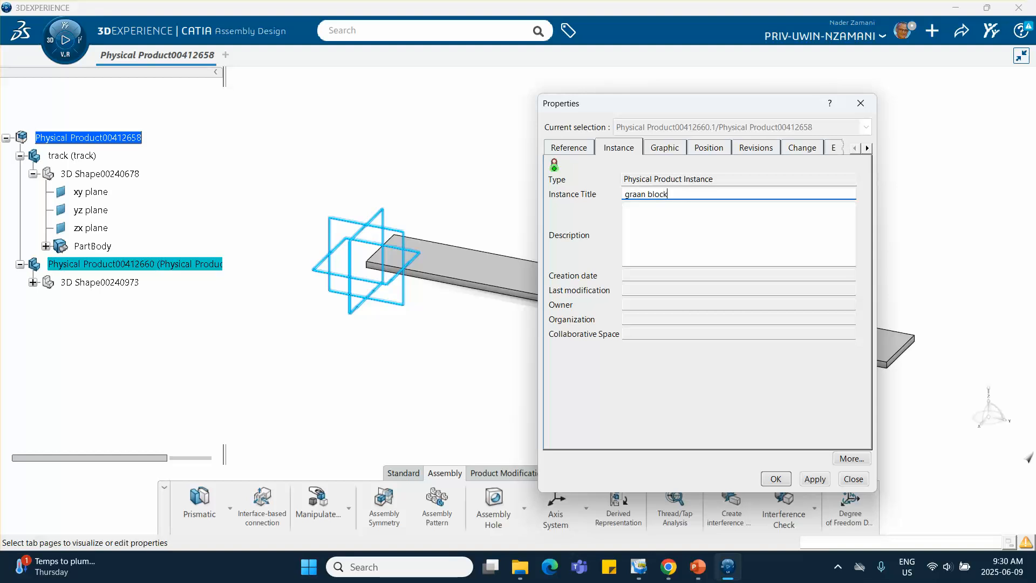
left_click(577, 149)
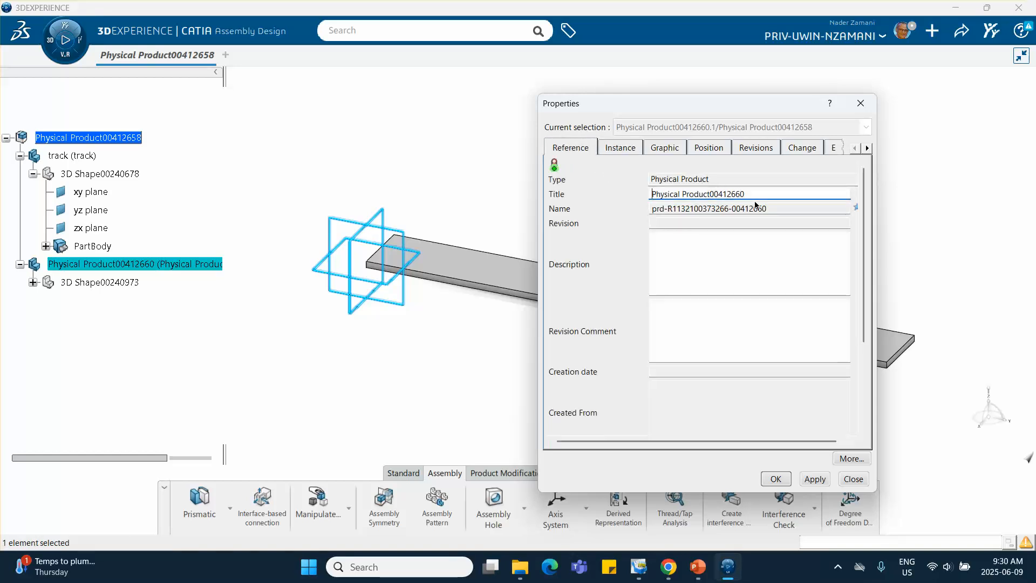
left_click_drag(747, 194, 660, 187)
type("graan block")
key("Tab")
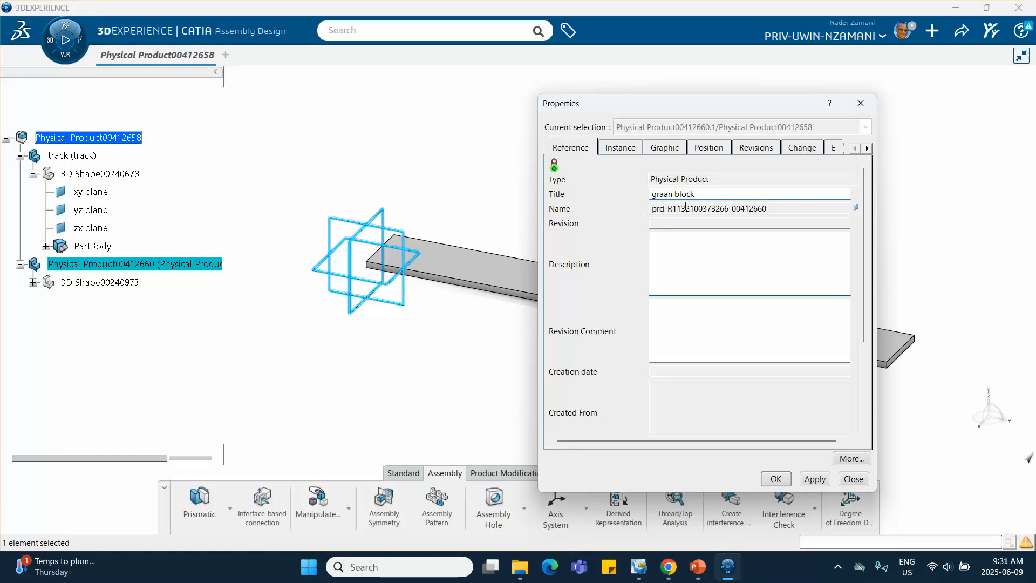
Assign the bright green color to the graan block part and apply its properties
left_click(665, 149)
left_click(590, 197)
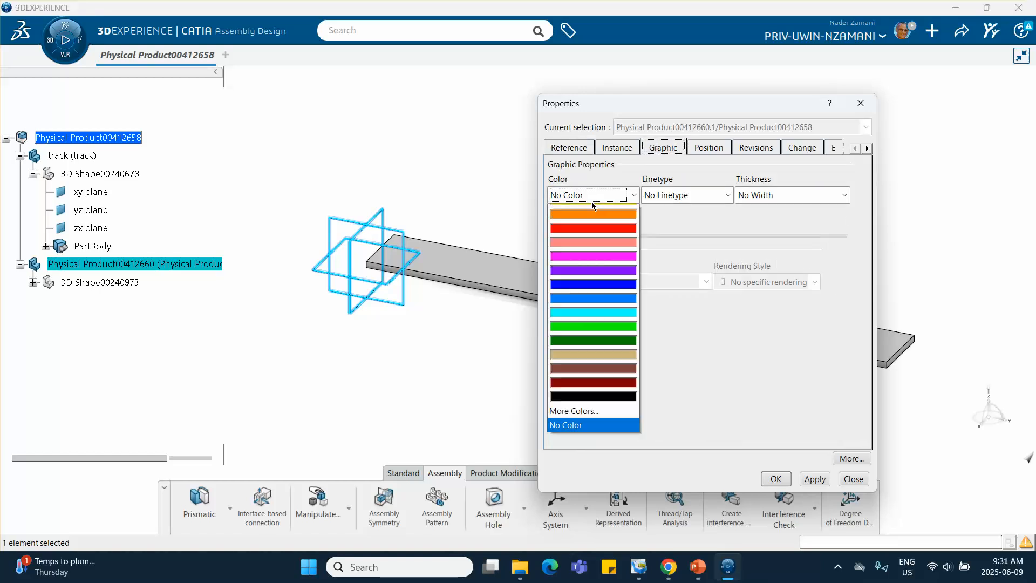
left_click(575, 365)
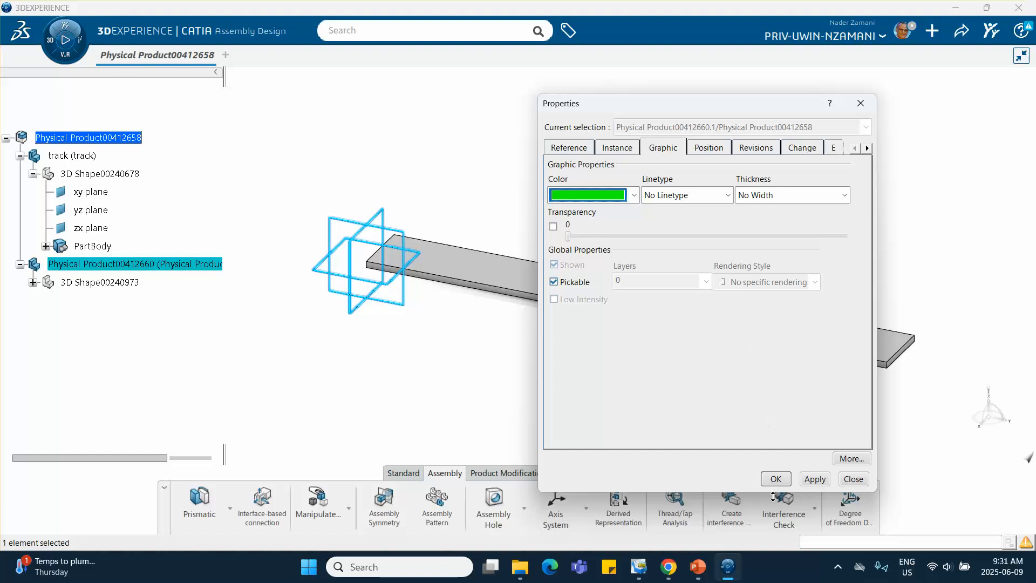
left_click(776, 479)
Activate the graan block's 3D shape in Part Design and start a sketch on the vertical plane across the track's end
left_click(86, 285)
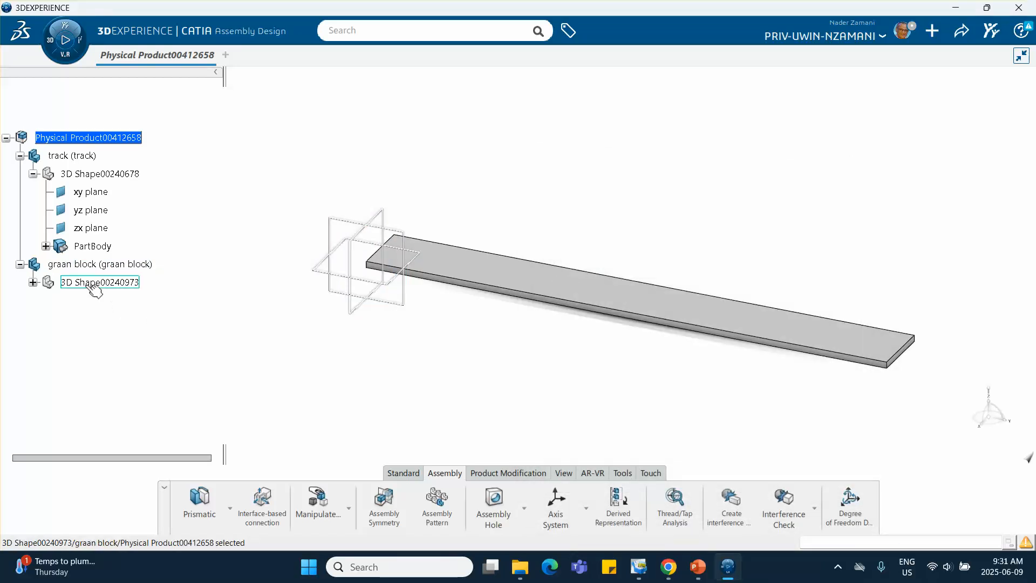
double_click(111, 282)
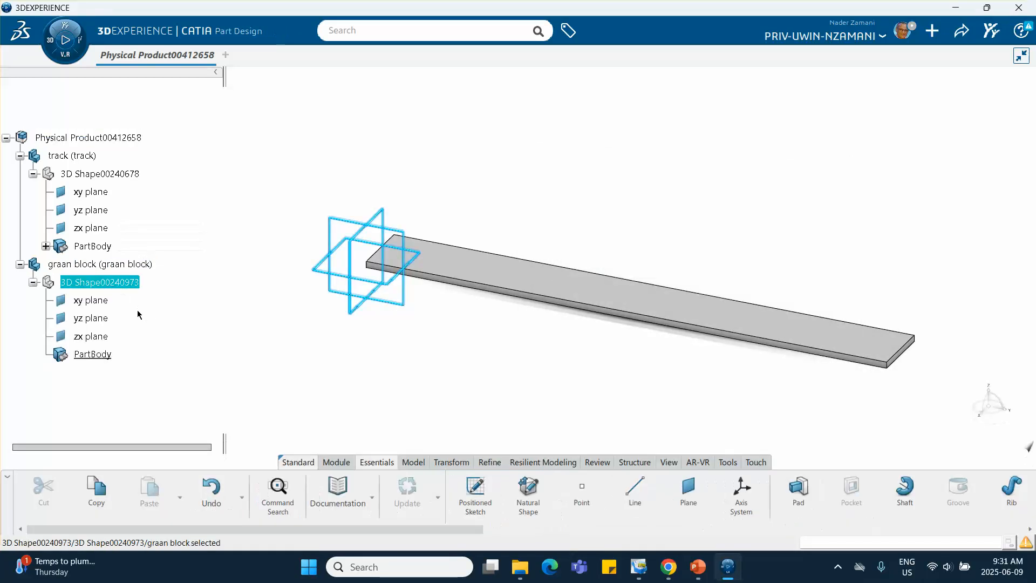
left_click(381, 225)
left_click(465, 109)
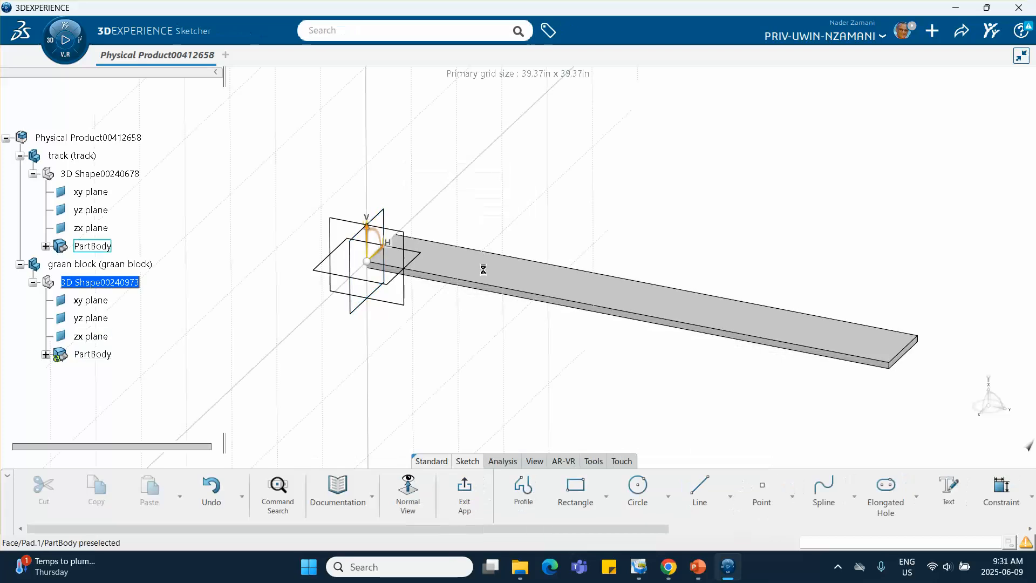
Draw a rectangle about 1.2 in wide and 1 in high above the track, starting on the vertical axis
left_click(575, 489)
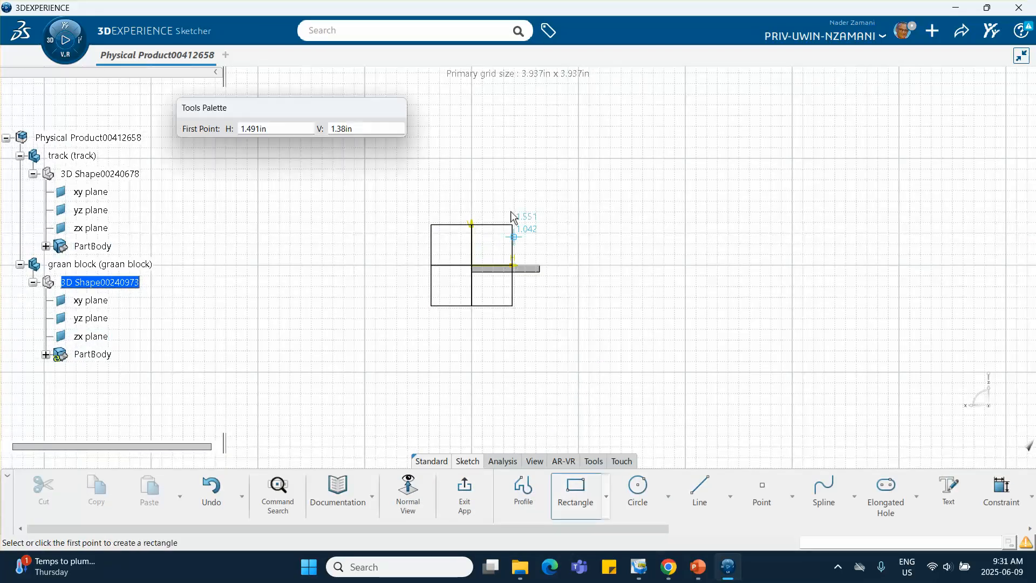
left_click(472, 154)
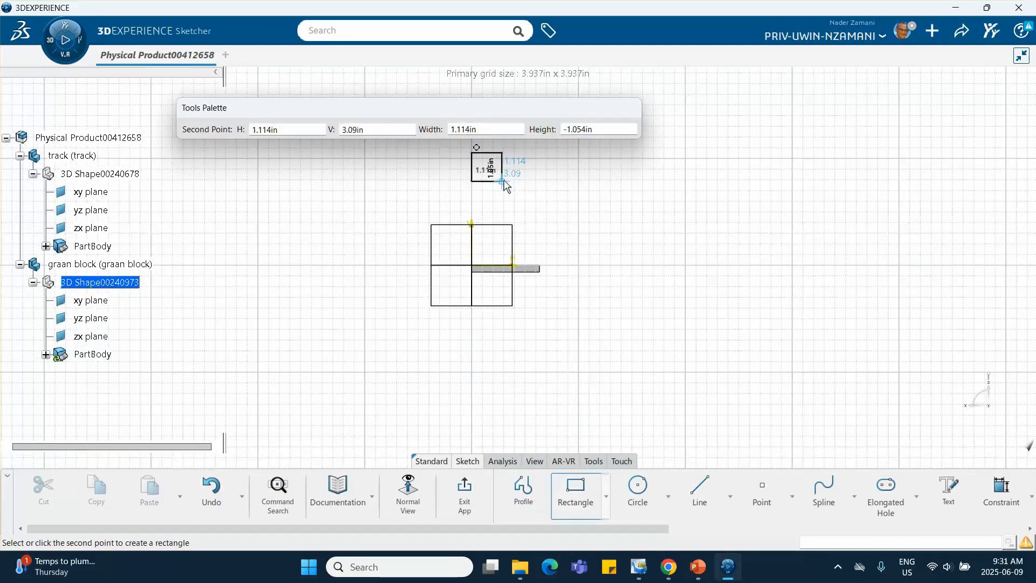
left_click(503, 182)
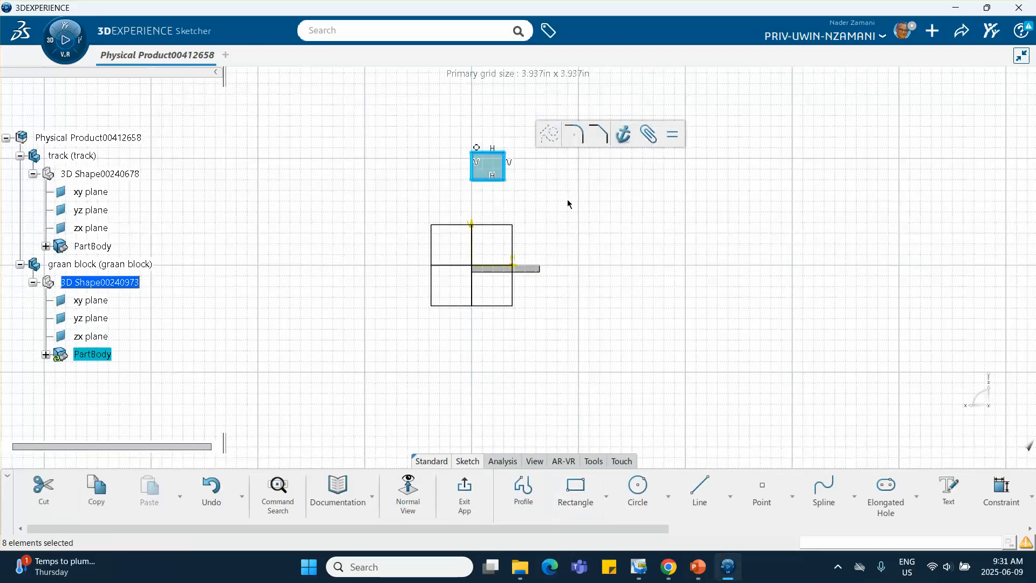
Constrain the rectangle's height to 1 in and accept scaling of all sketch elements
left_click(1005, 491)
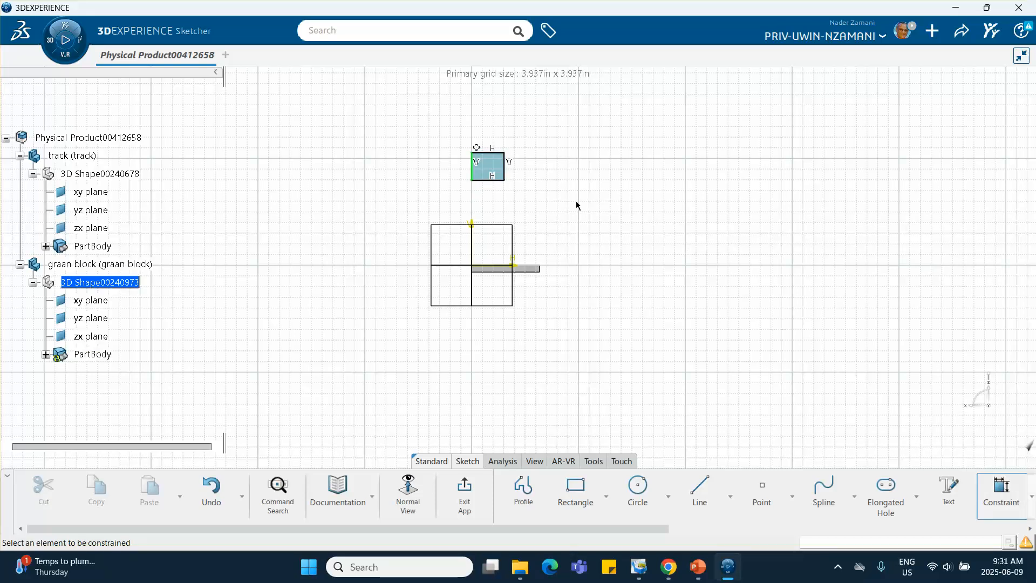
left_click(505, 167)
left_click(531, 178)
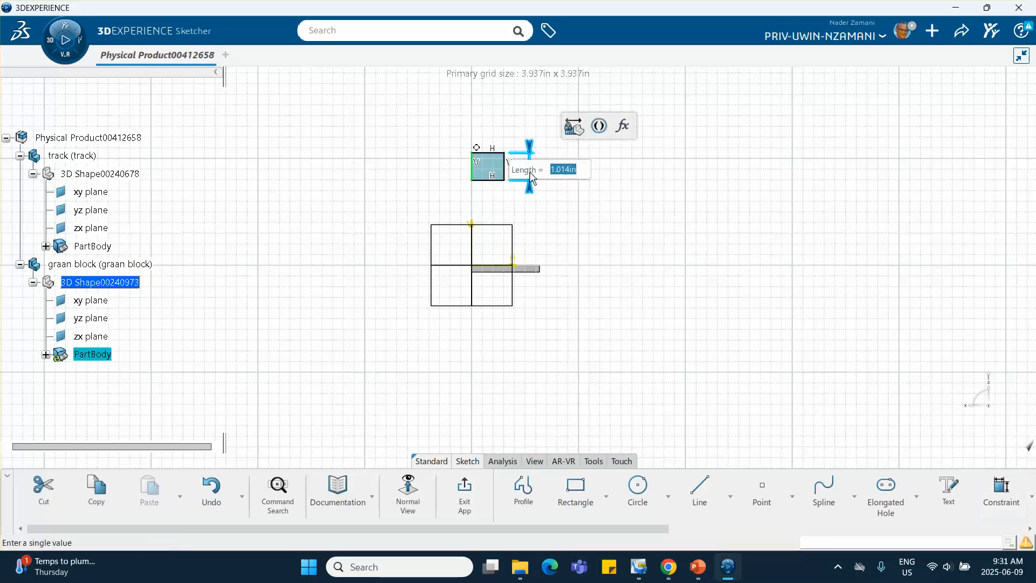
key("Return")
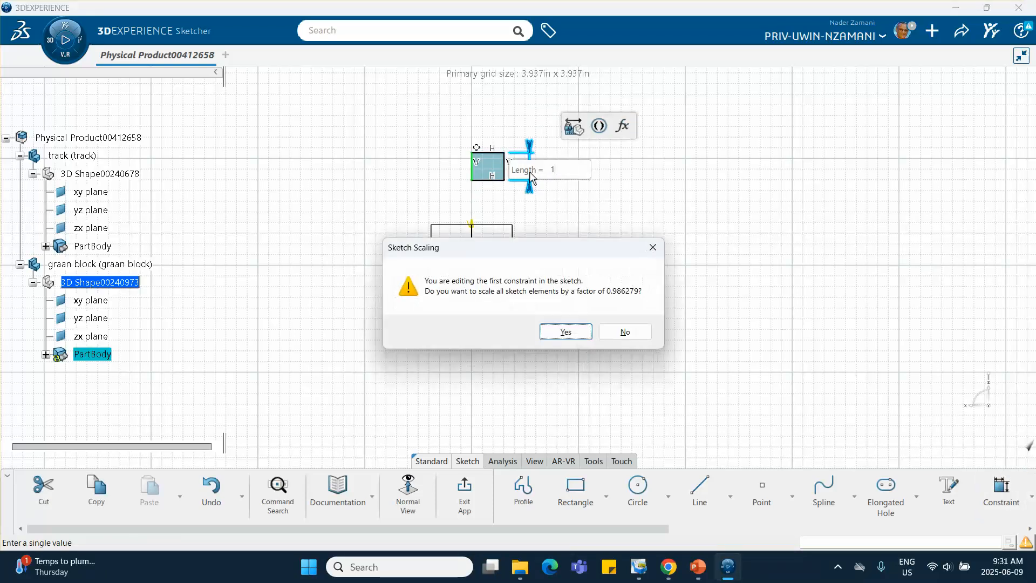
left_click(565, 332)
Constrain the rectangle's width to 1 in along its bottom edge
left_click(494, 182)
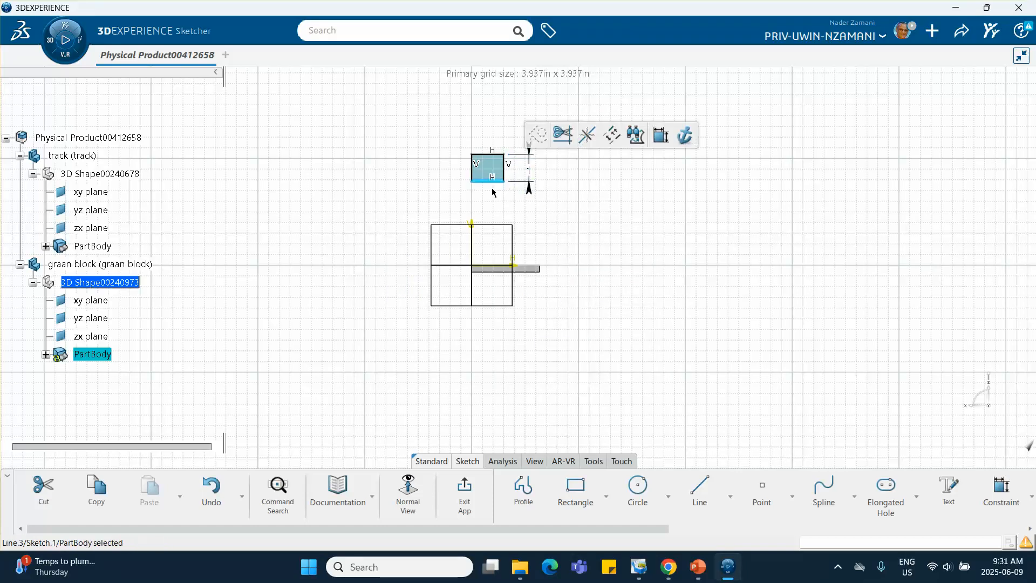
left_click(656, 135)
left_click(497, 206)
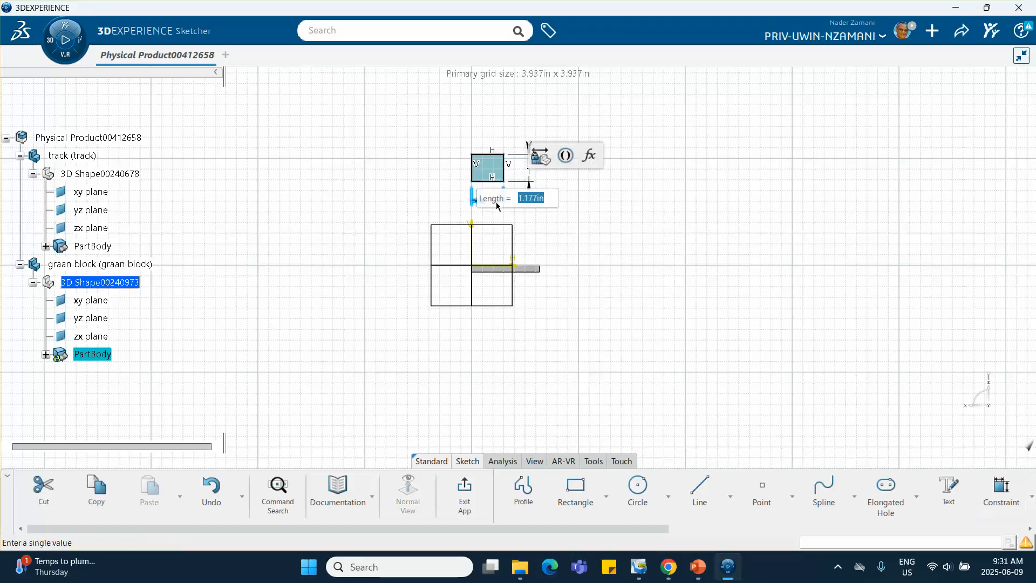
type("1")
key("Return")
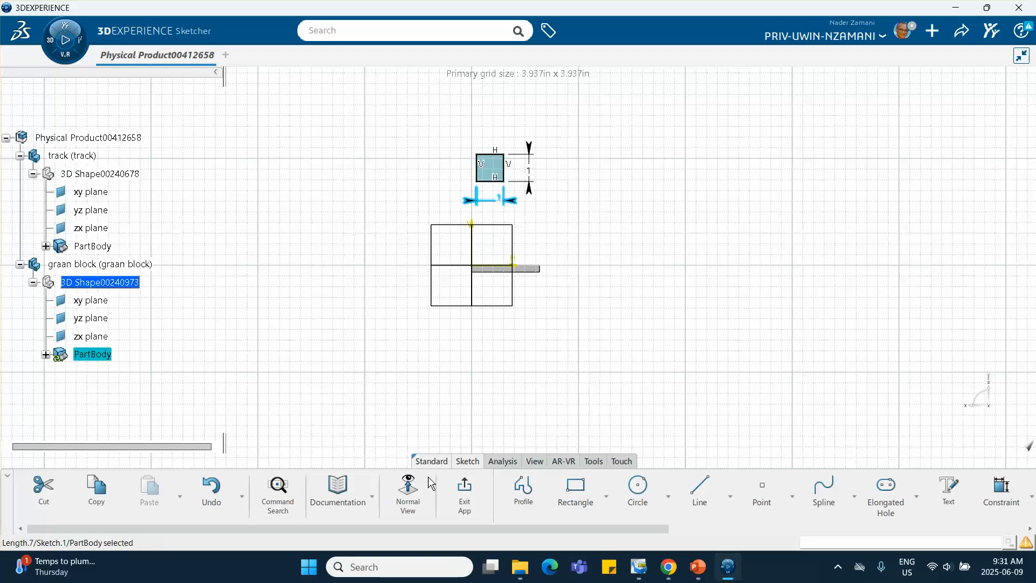
Exit the sketch and extrude the square with a Pad length of 1 in
left_click(465, 488)
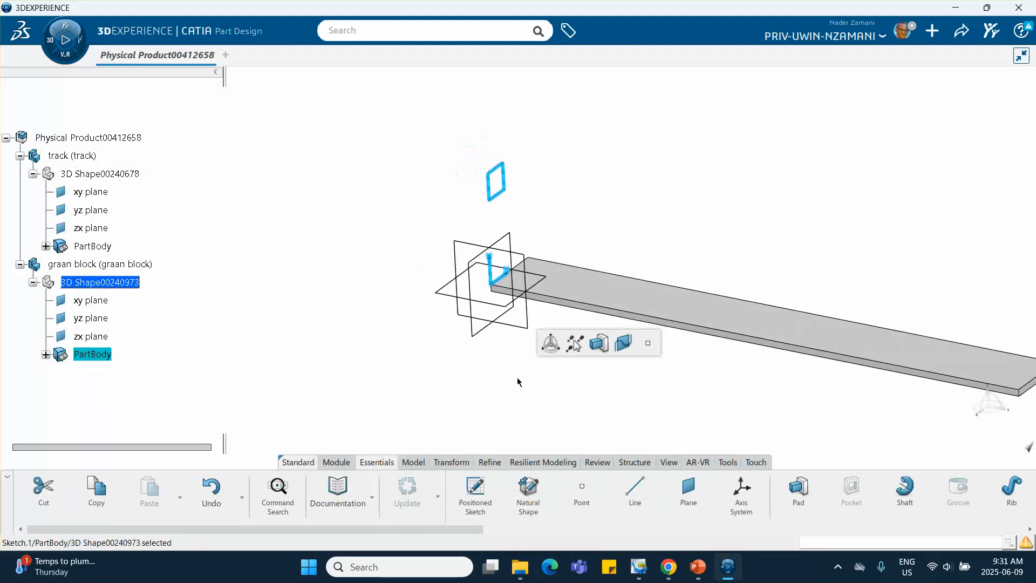
left_click(597, 340)
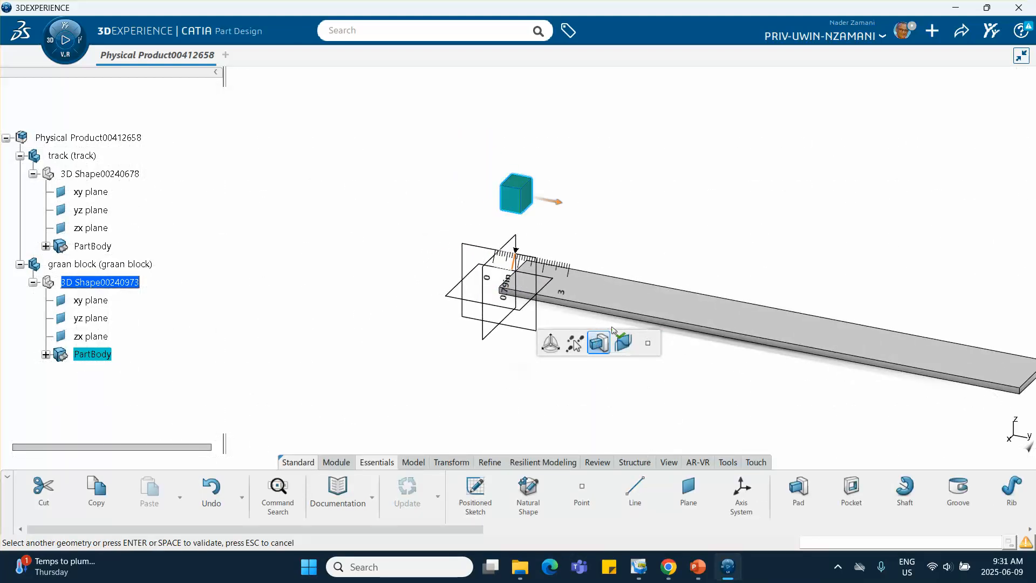
left_click(504, 289)
type("1")
left_click(560, 382)
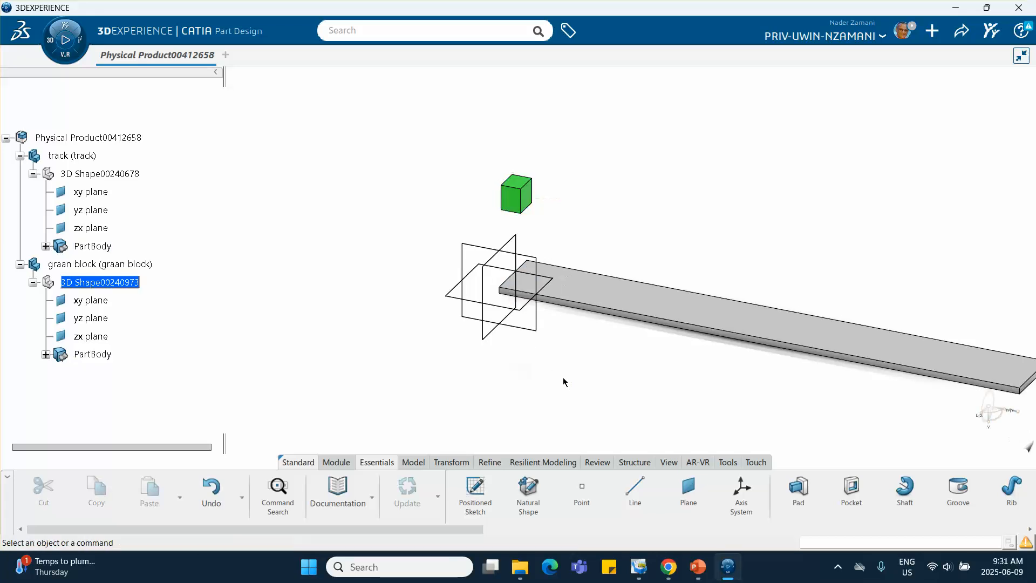
double_click(517, 195)
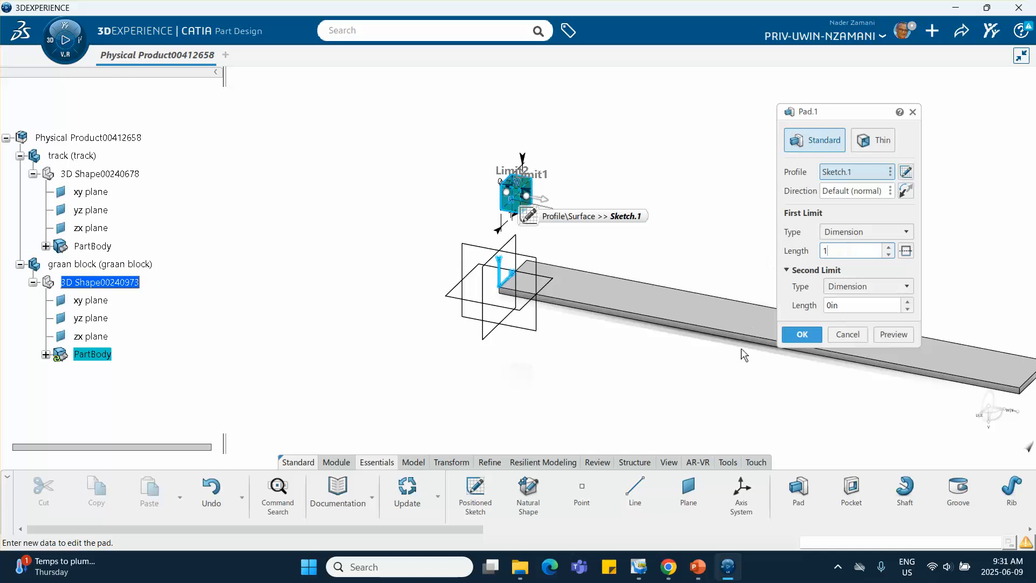
left_click(802, 336)
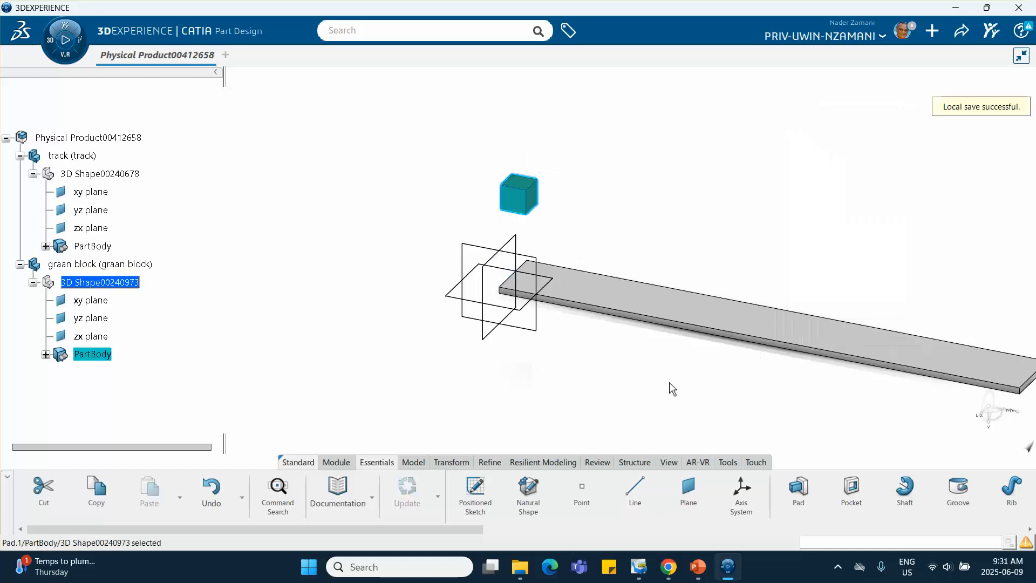
Activate the root physical product and insert a third 3D Part under it
middle_click_drag(665, 384, 556, 380)
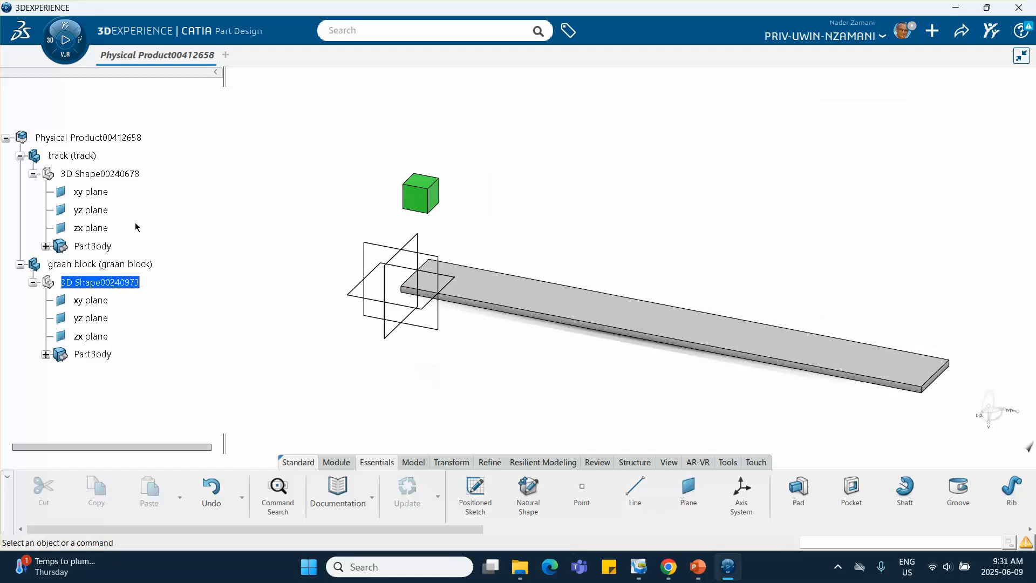
double_click(88, 138)
left_click(255, 175)
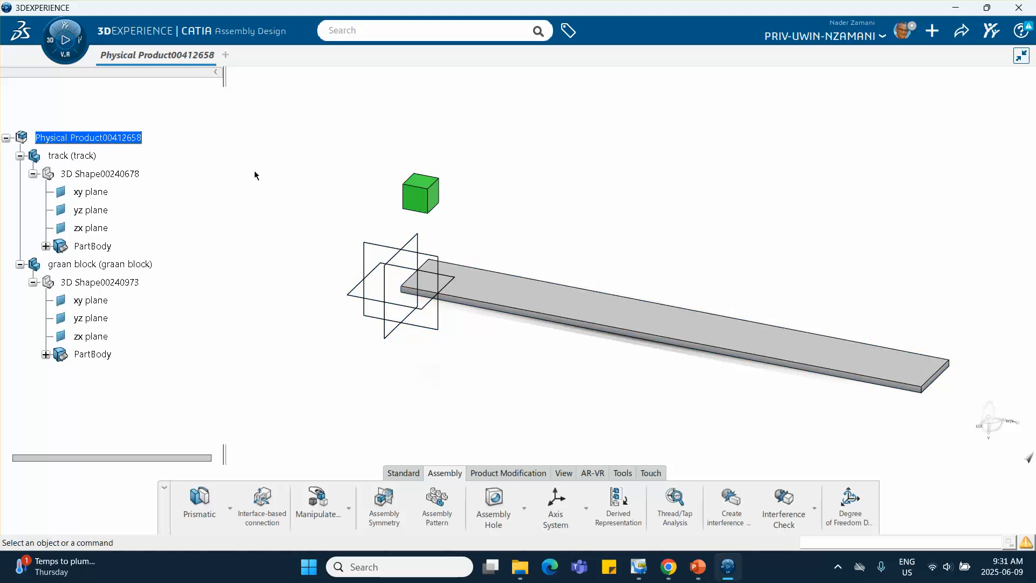
right_click(100, 138)
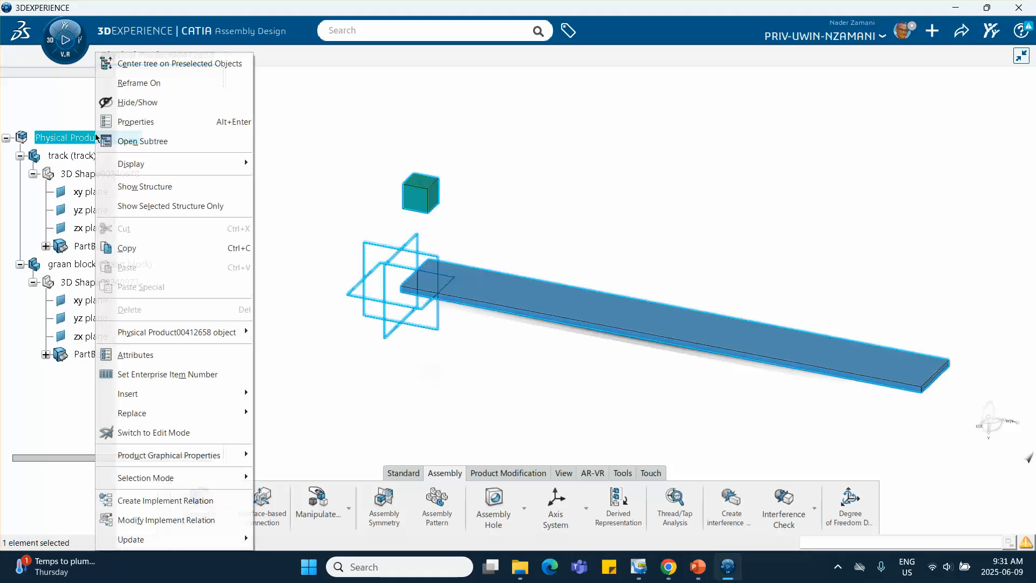
mouse_move(131, 393)
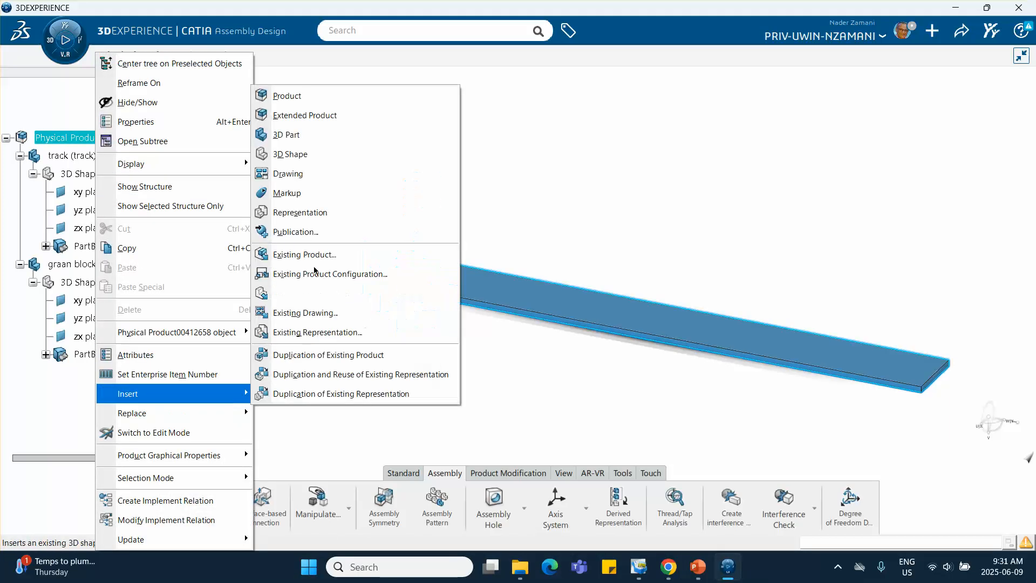
left_click(308, 135)
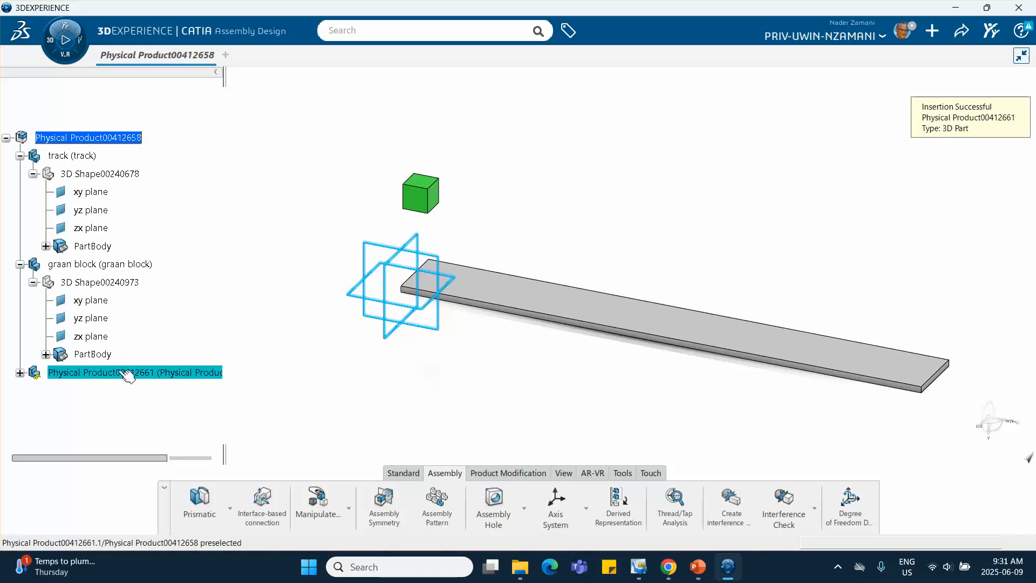
Set both the instance title and the reference title of the third part to "blue block"
right_click(120, 372)
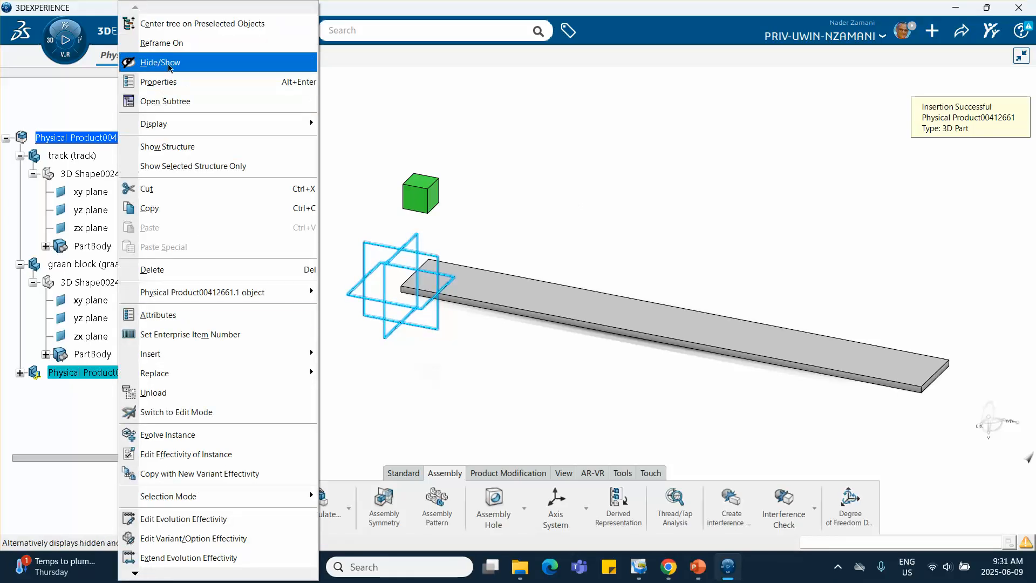
left_click(212, 82)
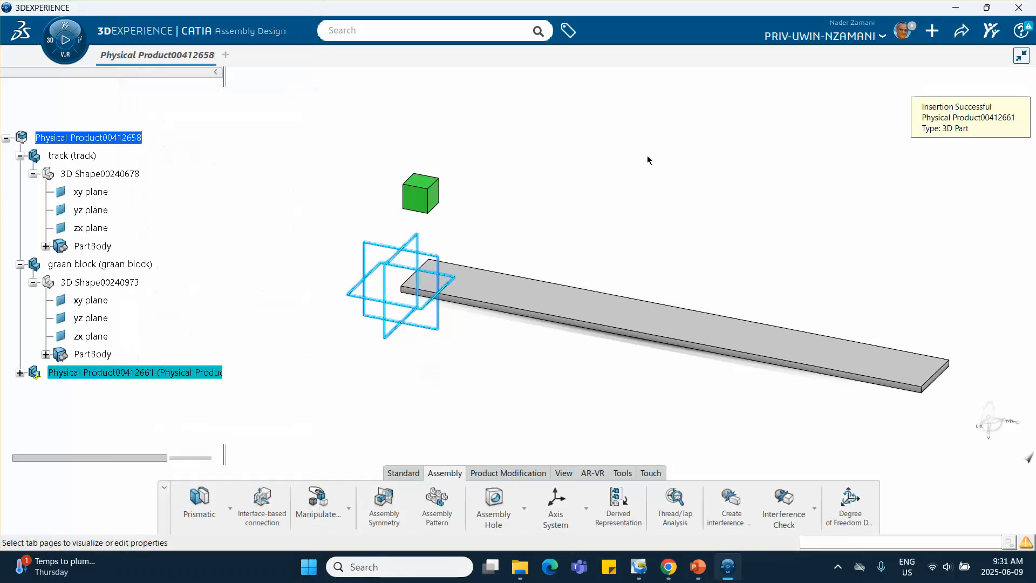
left_click(618, 147)
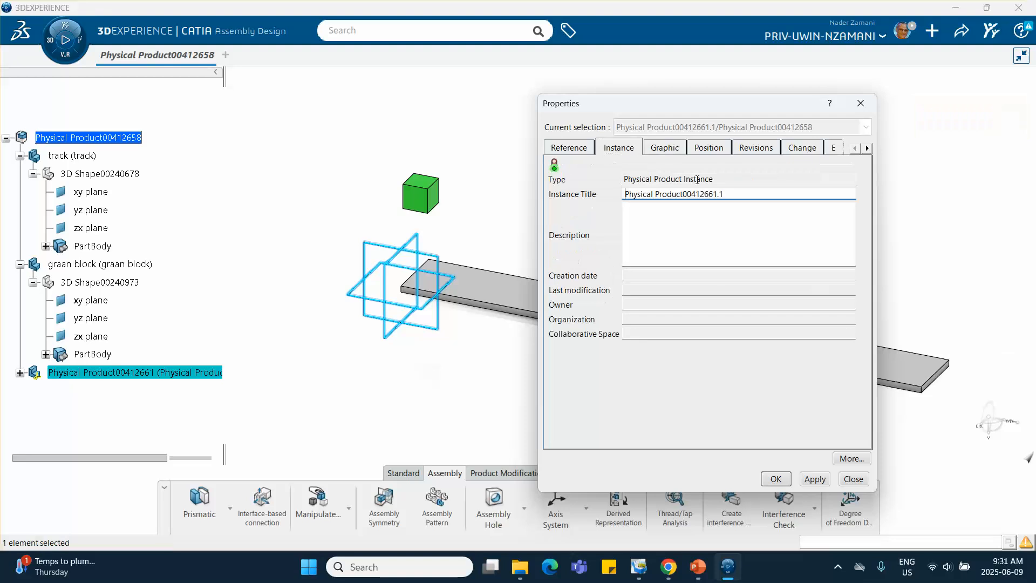
type("blue block")
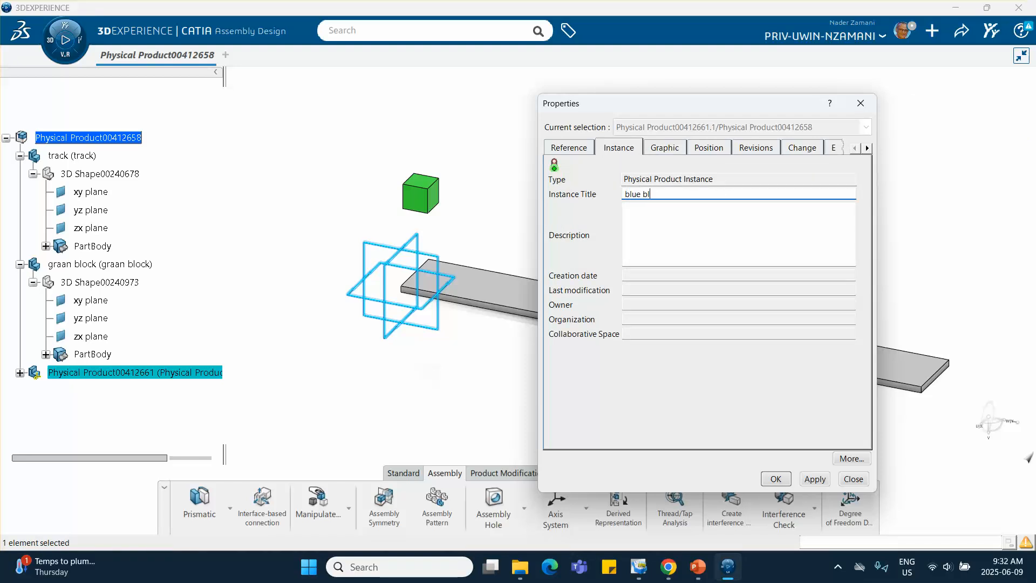
left_click(561, 150)
triple_click(743, 193)
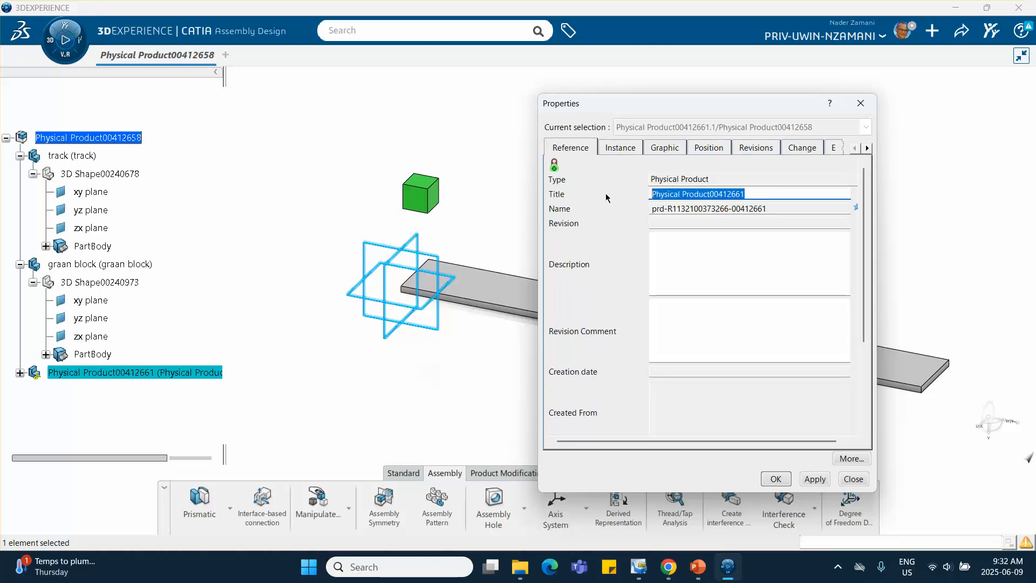
type("blue block")
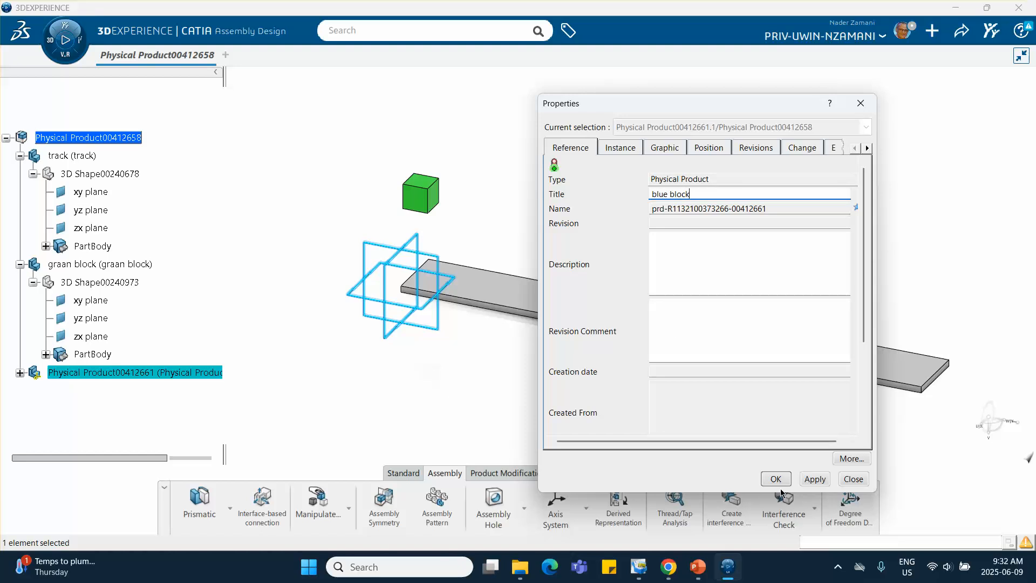
left_click(776, 479)
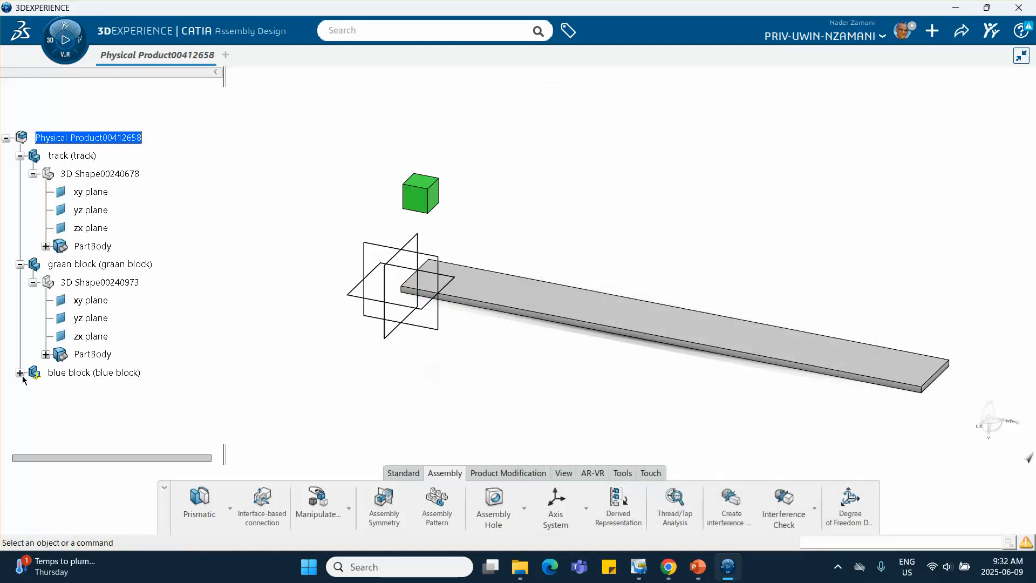
Assign a blue graphic color to the blue block part and apply its properties
left_click(73, 372)
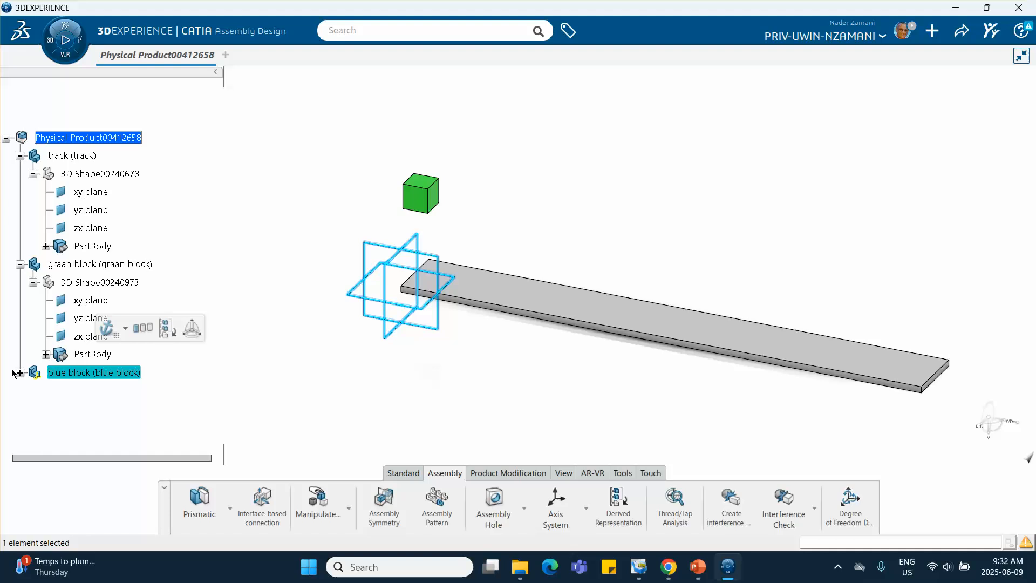
right_click(48, 372)
left_click(102, 81)
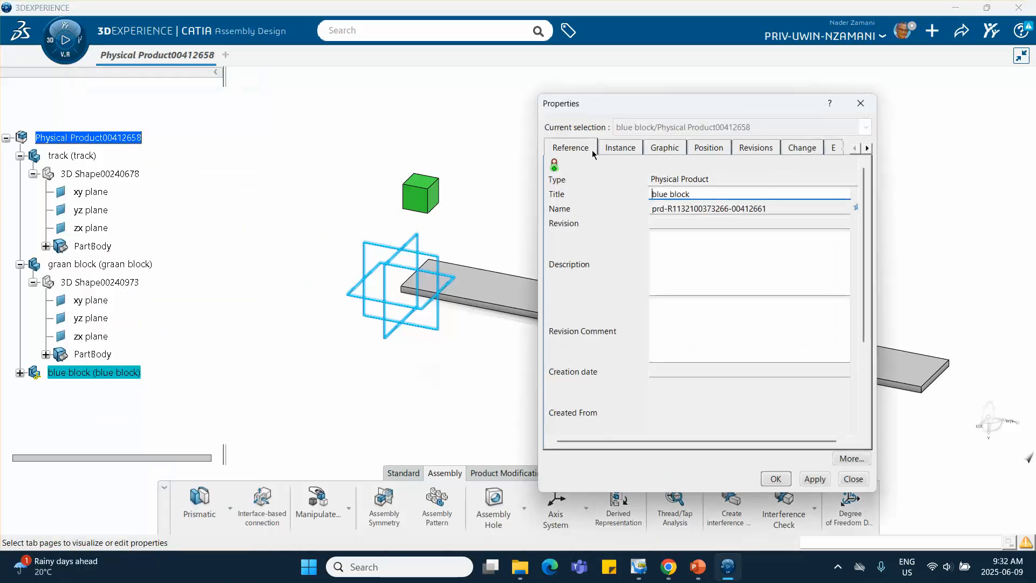
left_click(659, 148)
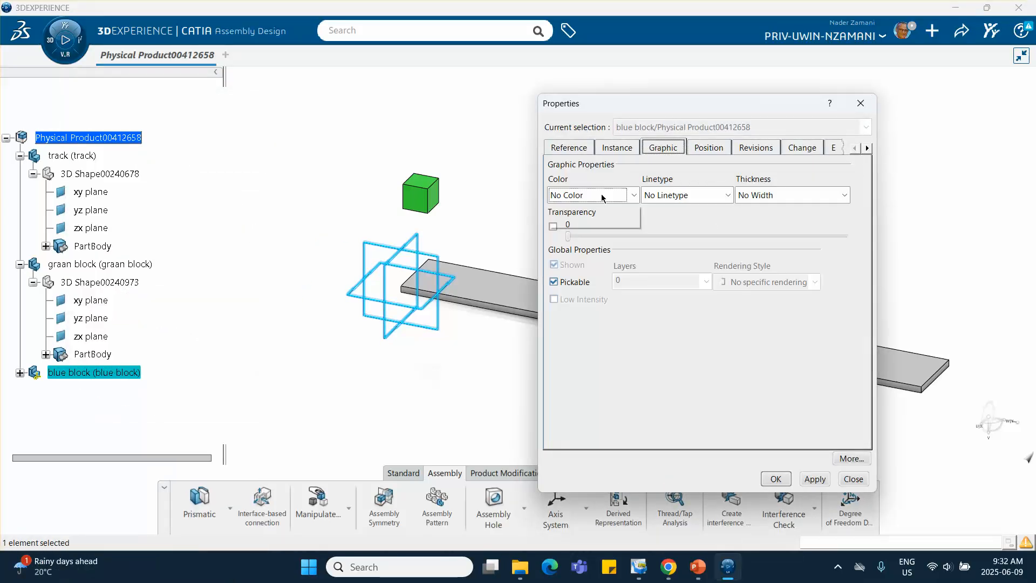
left_click(604, 196)
left_click(578, 337)
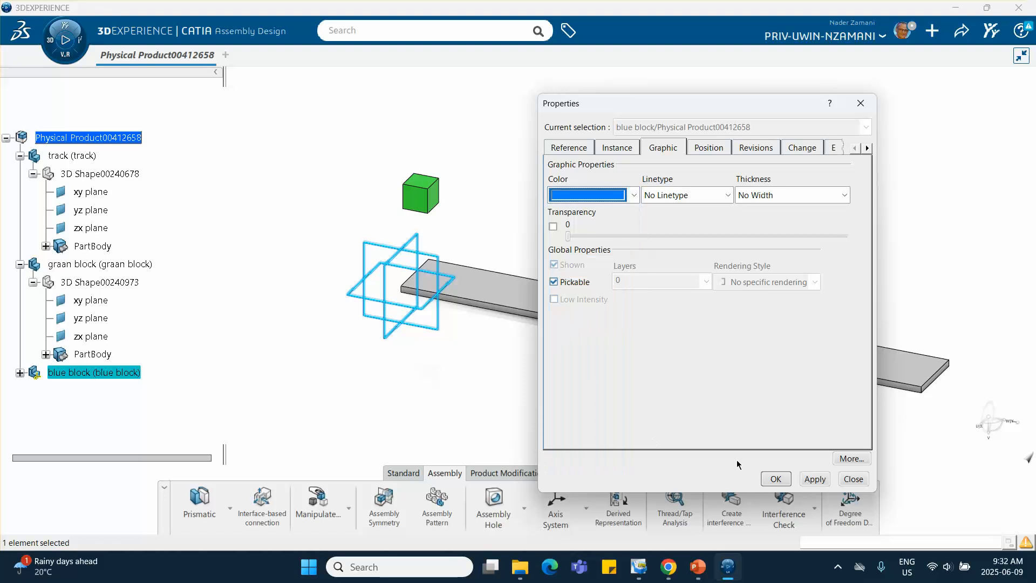
left_click(773, 479)
Activate the 3D shape of the blue block part and start a sketch on its xy plane
left_click(20, 372)
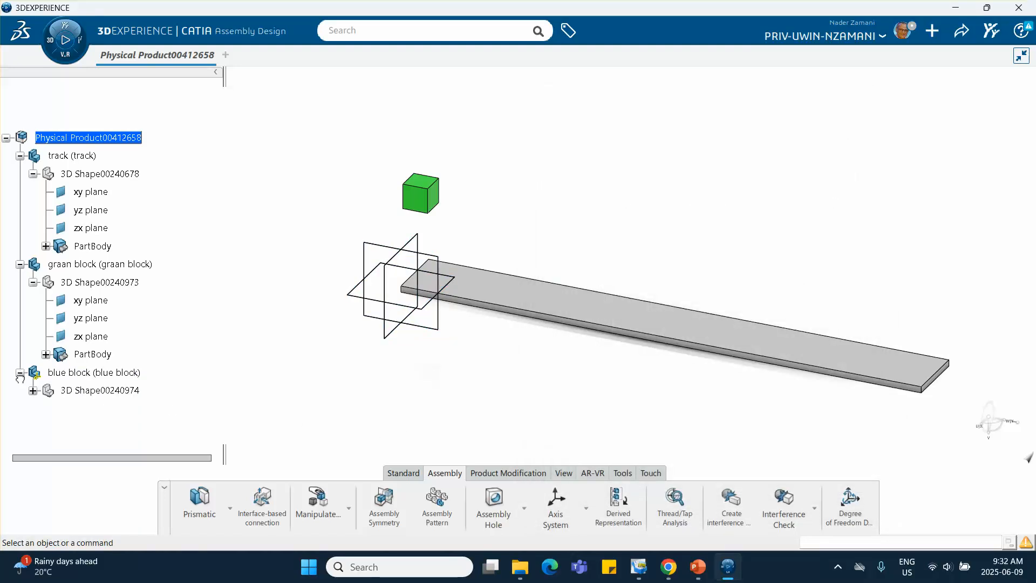
left_click(100, 391)
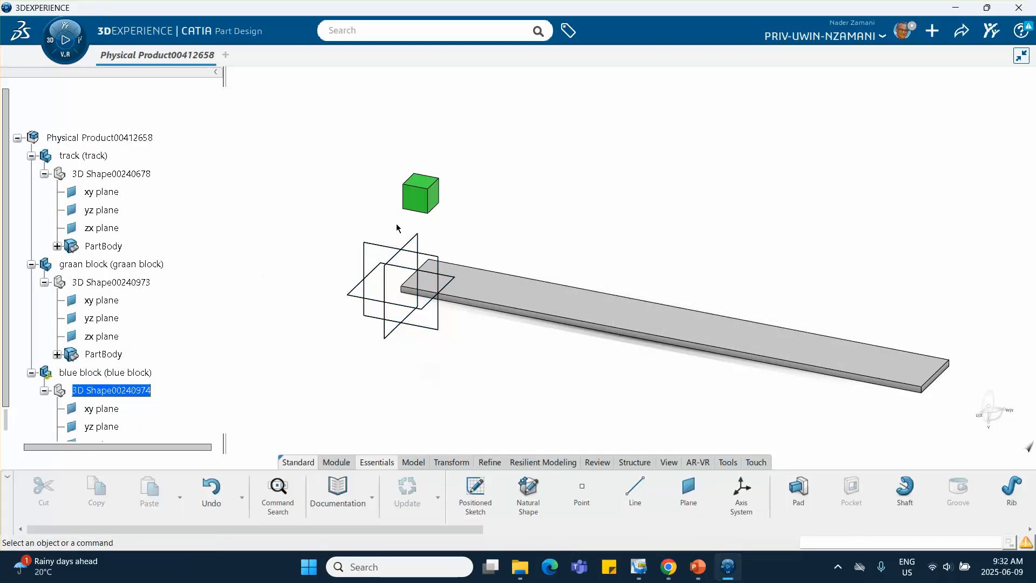
left_click(418, 238)
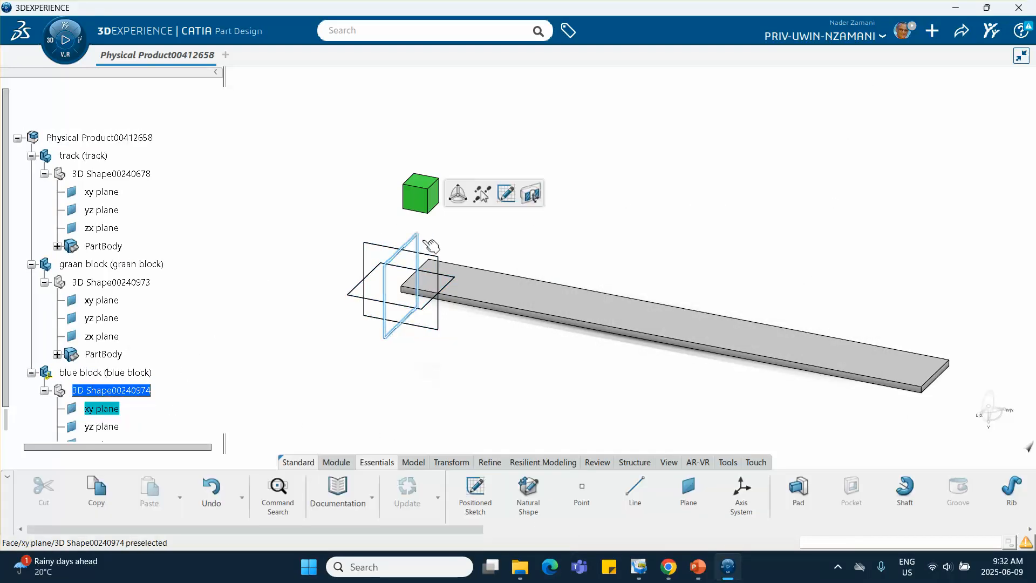
left_click(509, 205)
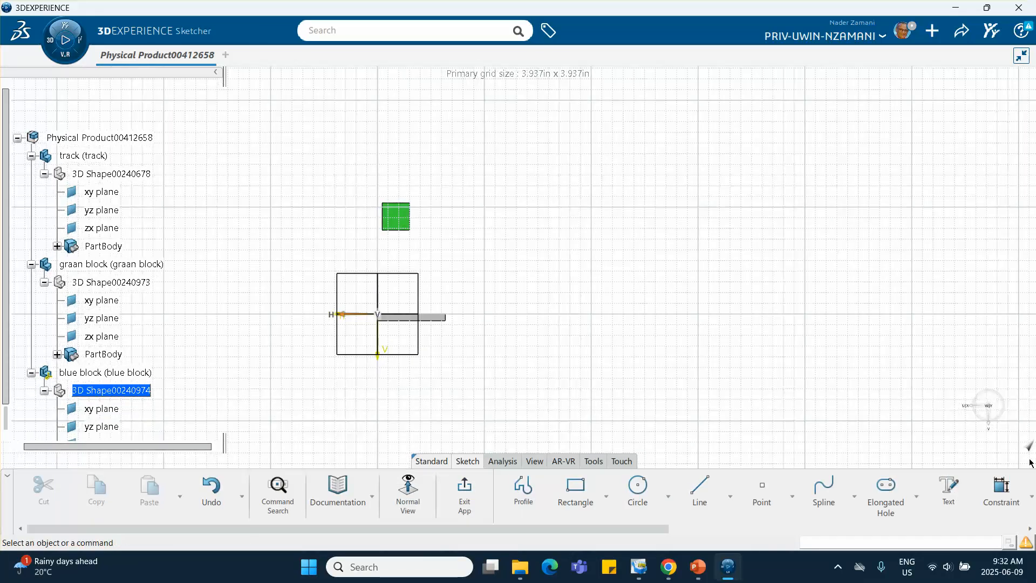
left_click(1001, 486)
left_click(1001, 487)
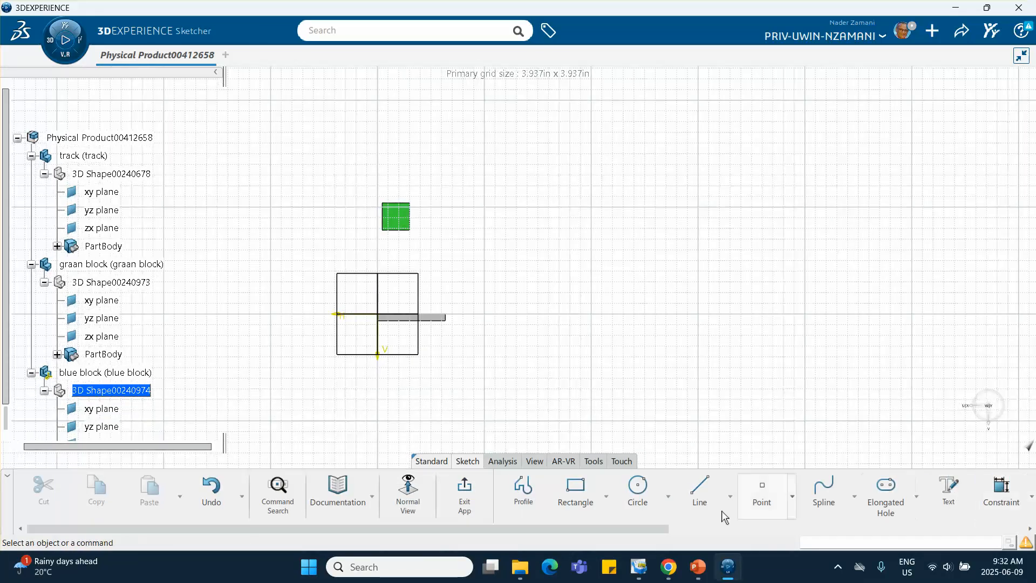
Sketch a rectangle about 0.84 in high beside the green block, level with it and clear of the track
left_click(574, 488)
left_click(427, 208)
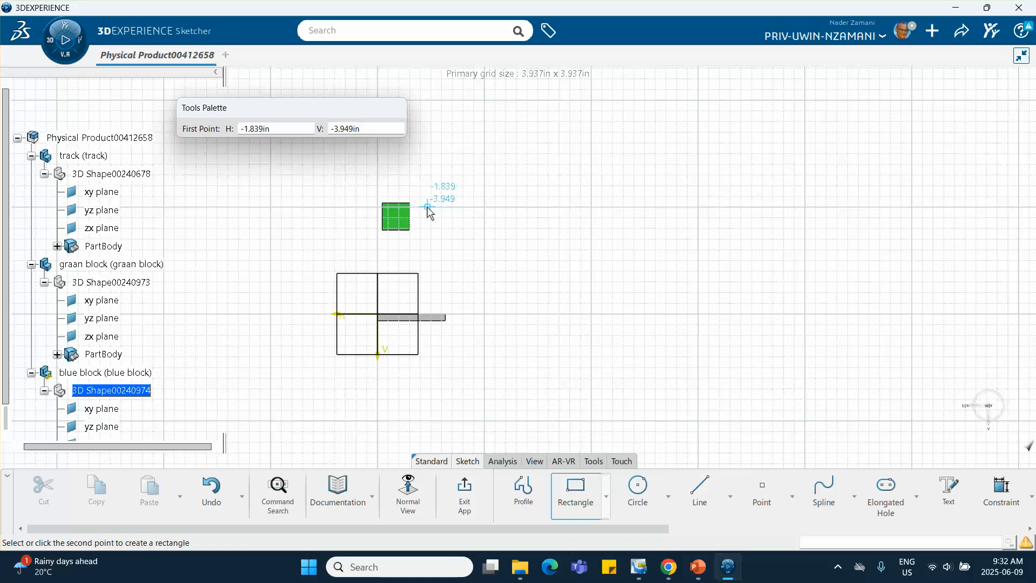
left_click(456, 229)
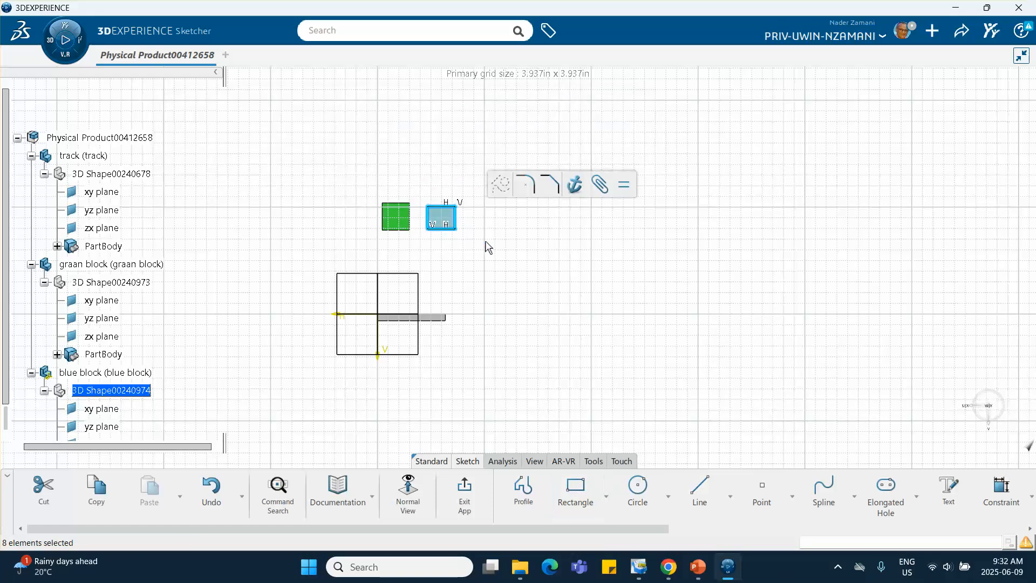
left_click(593, 292)
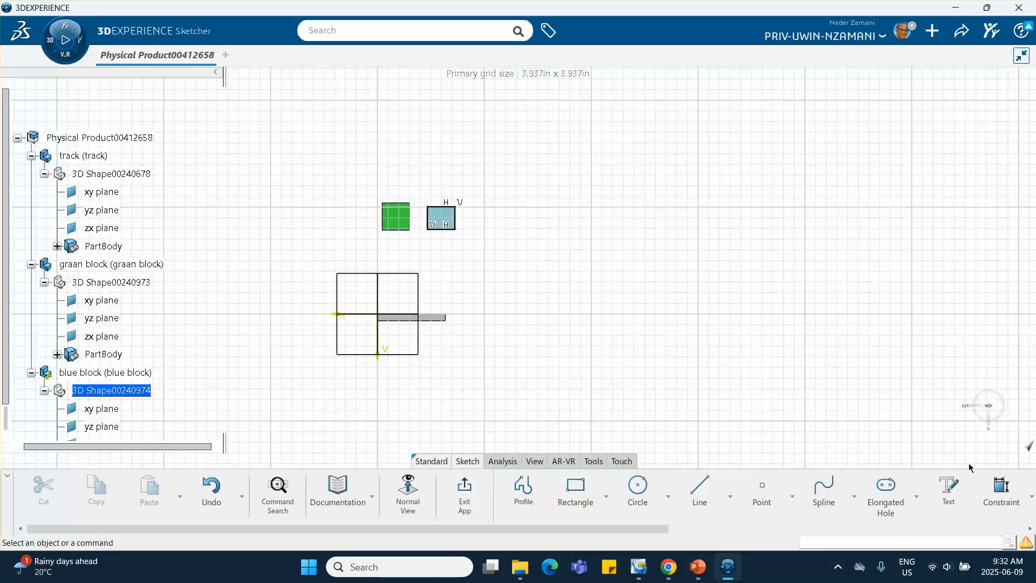
Constrain the rectangle's height to 1 in and accept scaling all sketch elements accordingly
left_click(1001, 488)
left_click(455, 217)
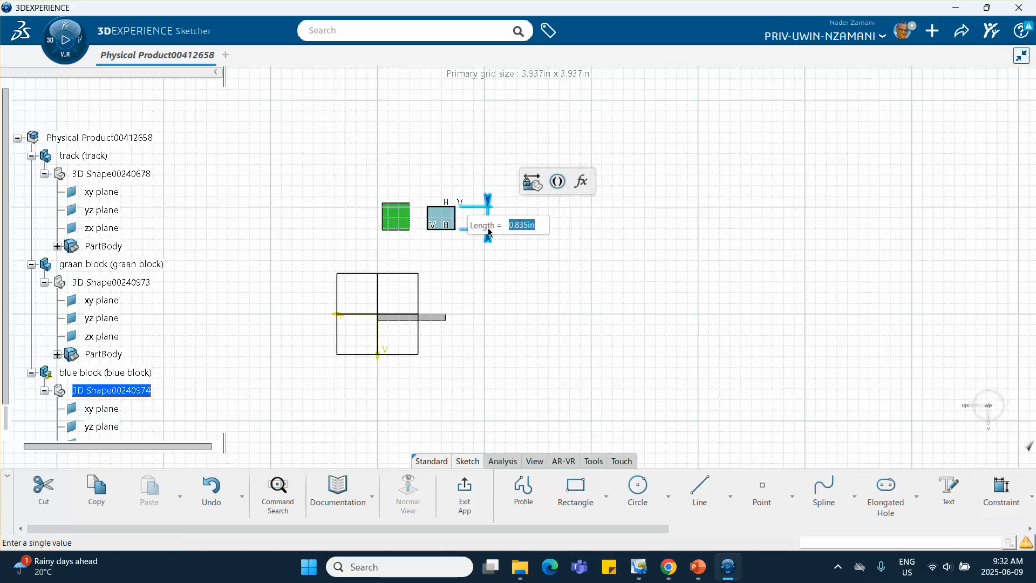
type("1")
key("Return")
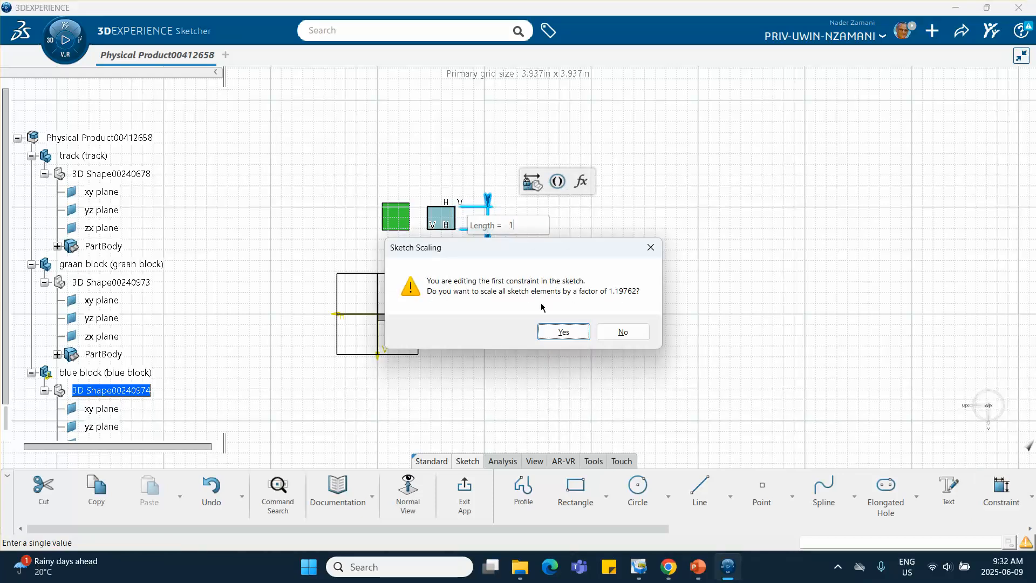
left_click(564, 331)
Constrain the rectangle's horizontal edge to a length of 1 in
left_click(460, 211)
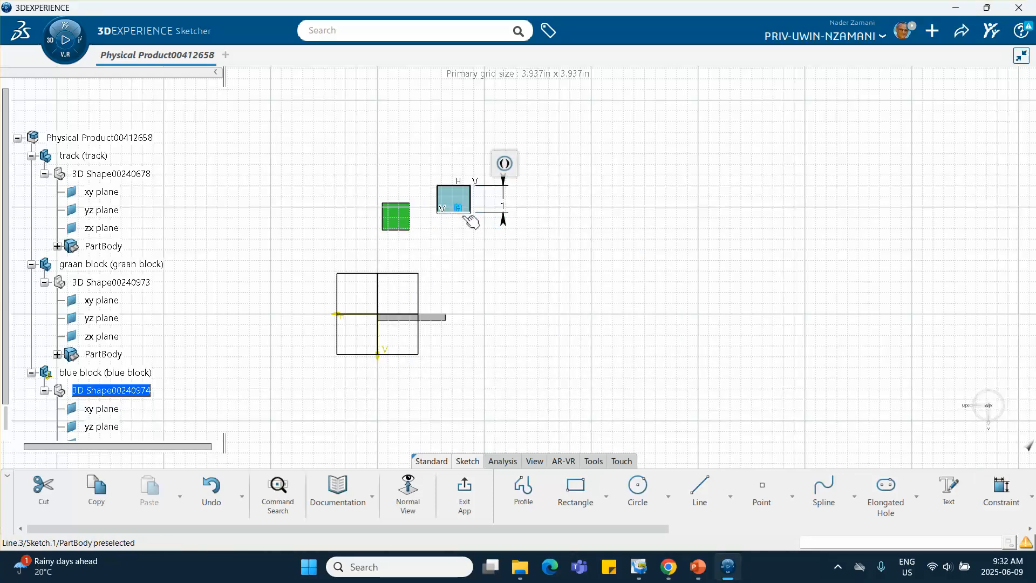
left_click(449, 213)
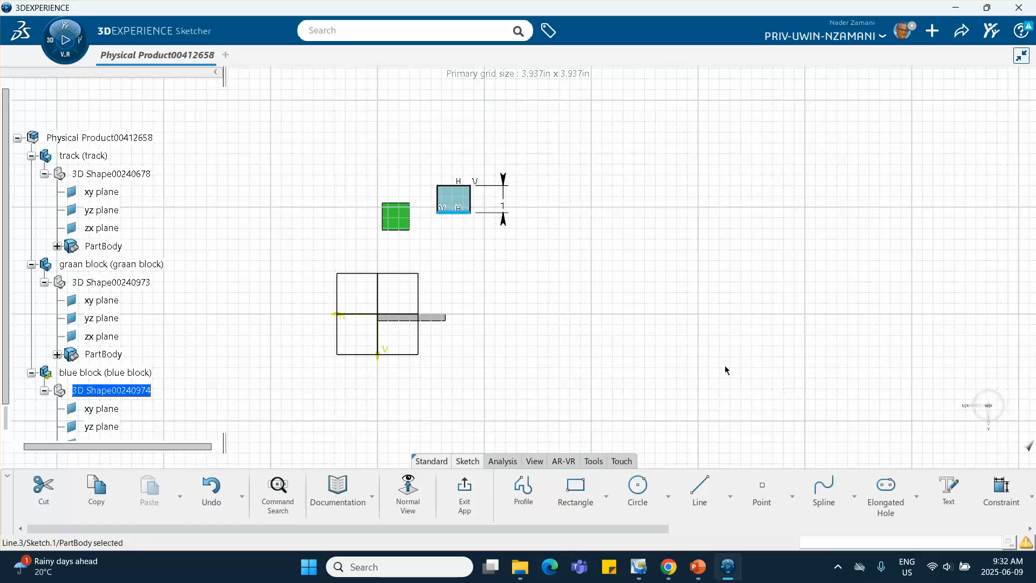
left_click(1001, 487)
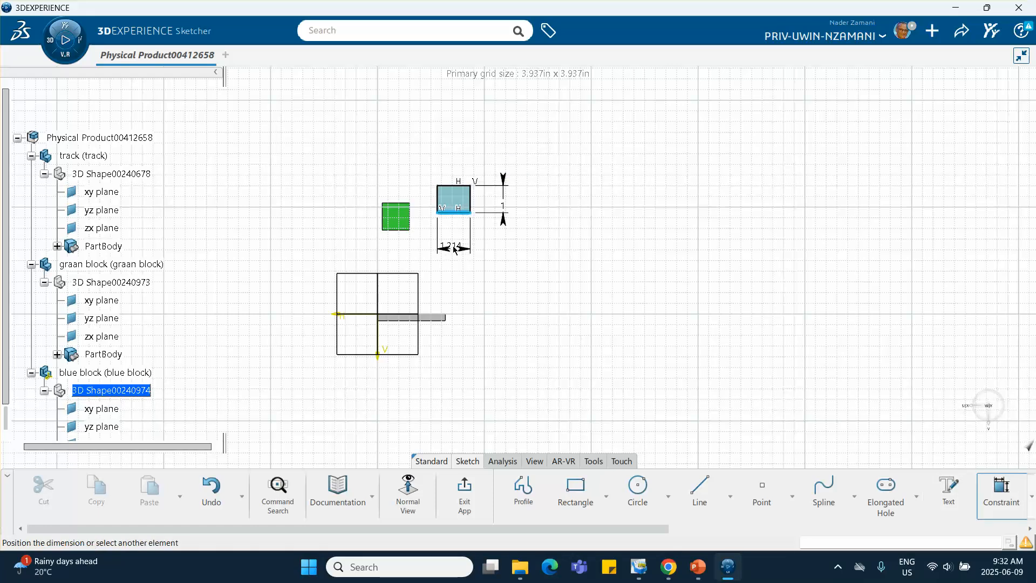
left_click(455, 250)
key("Return")
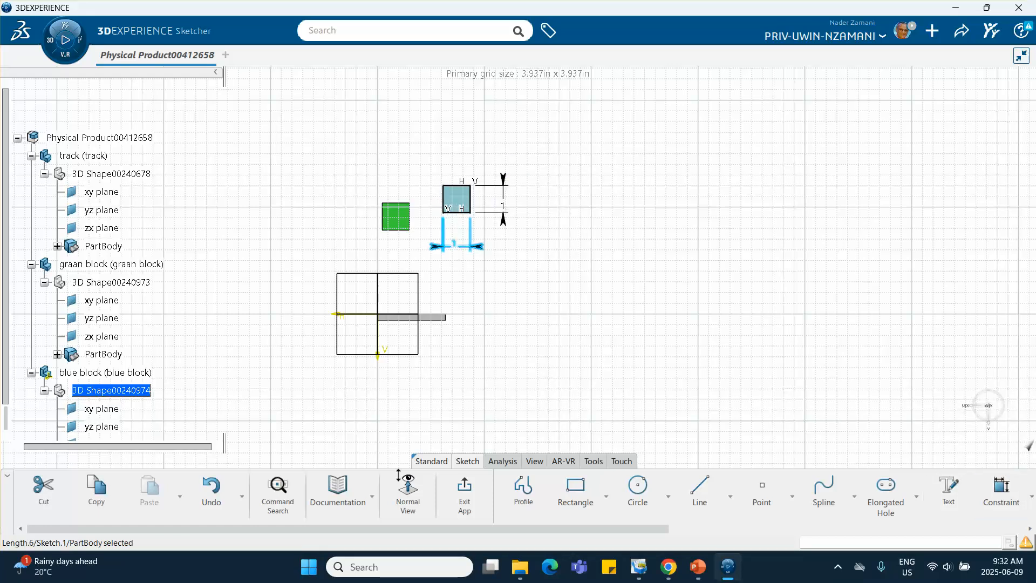
Exit the sketch and extrude the square as a Pad, matching its length to the 1 in green cube
left_click(465, 488)
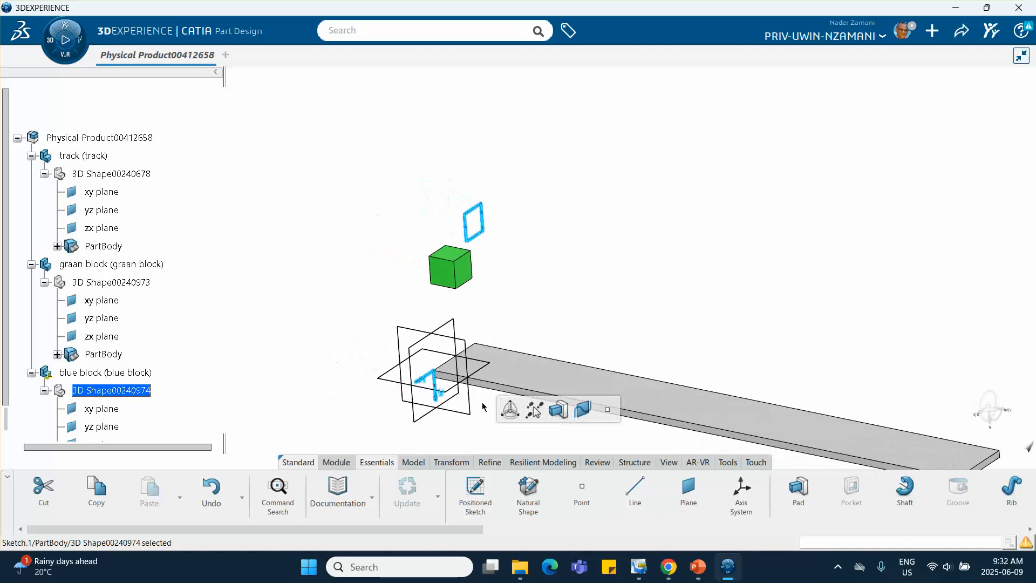
left_click(558, 409)
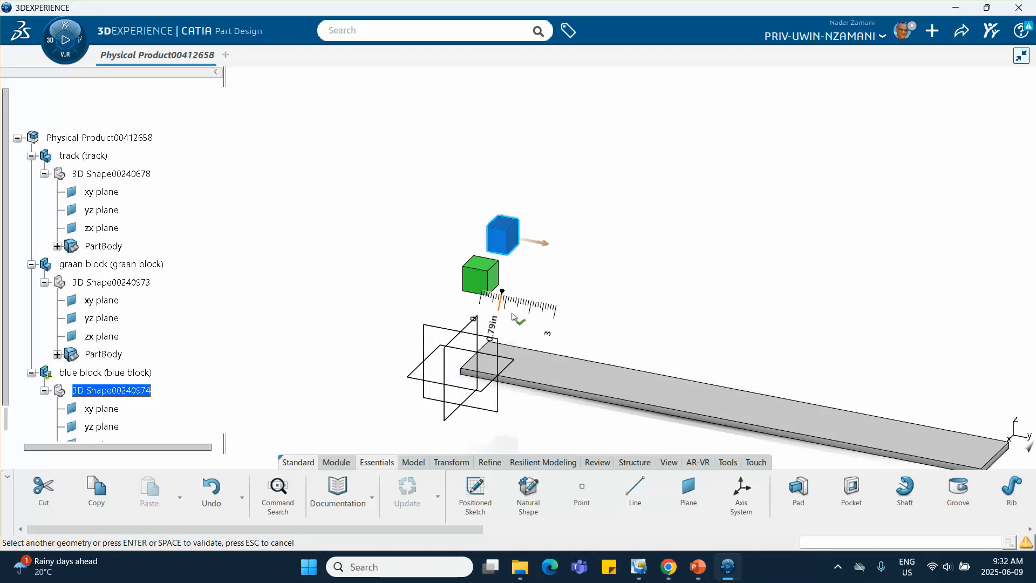
key("Escape")
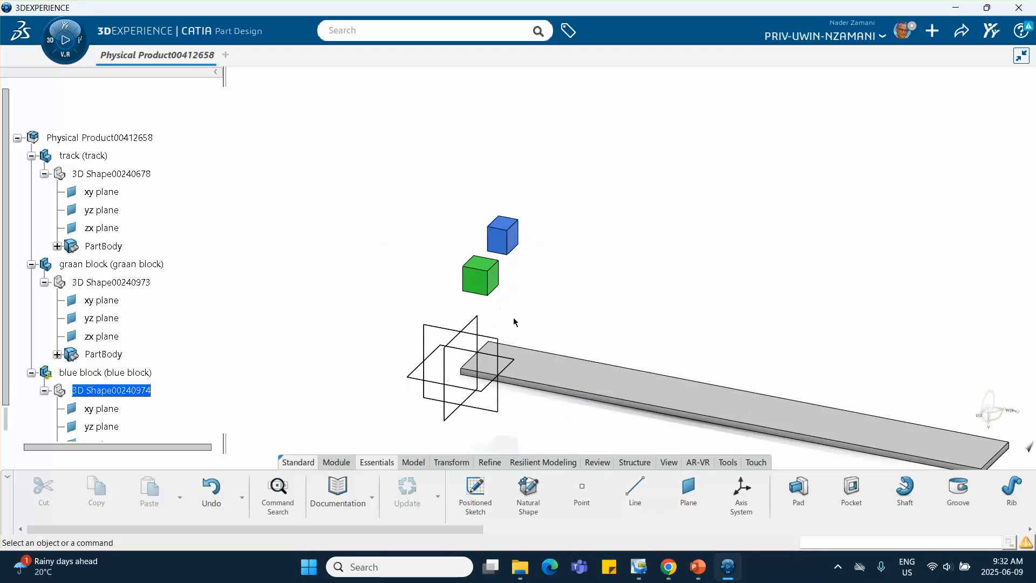
double_click(503, 241)
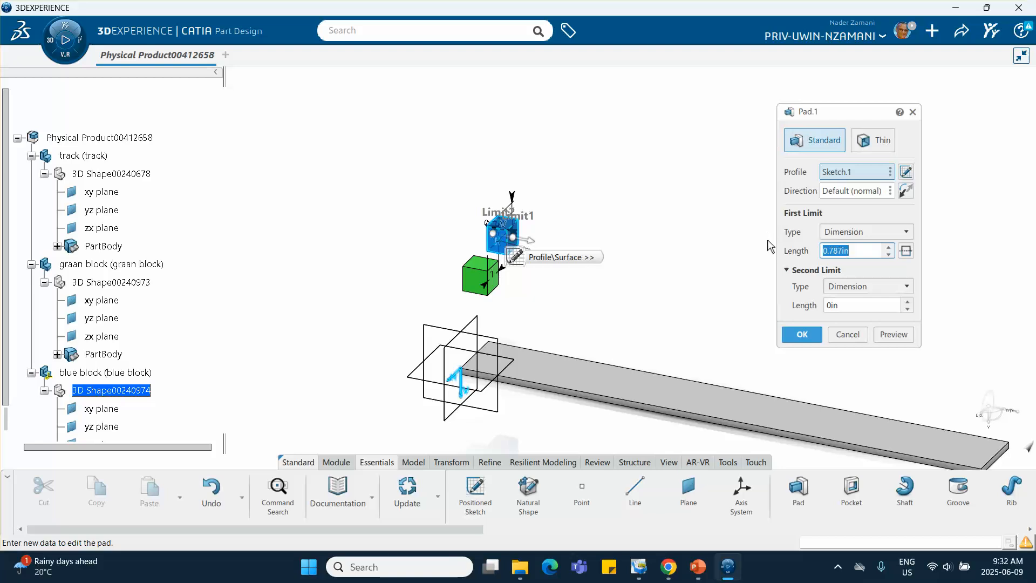
key("Return")
key("Return")
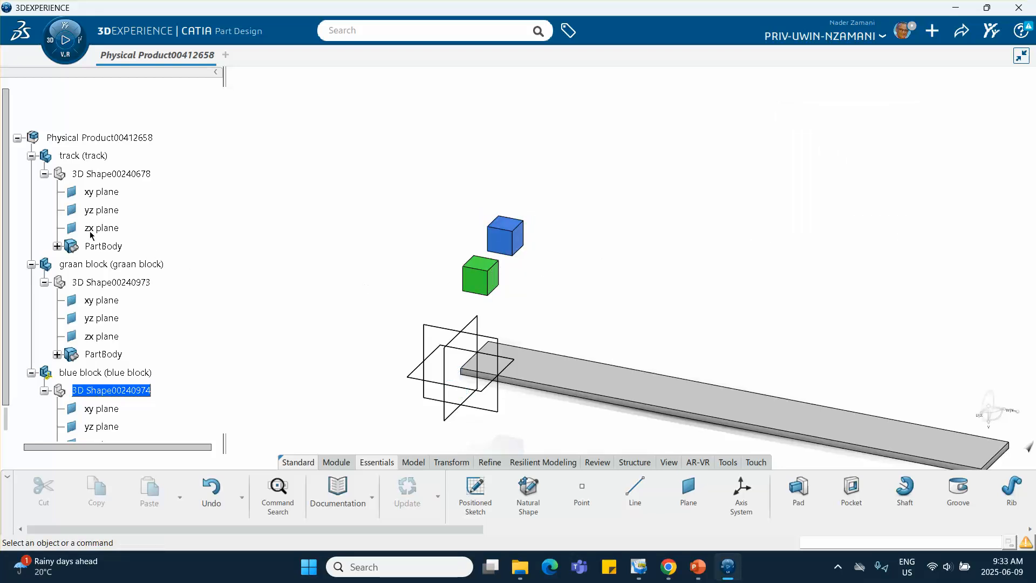
Collapse the track, green block and blue block branches in the product tree
left_click(31, 156)
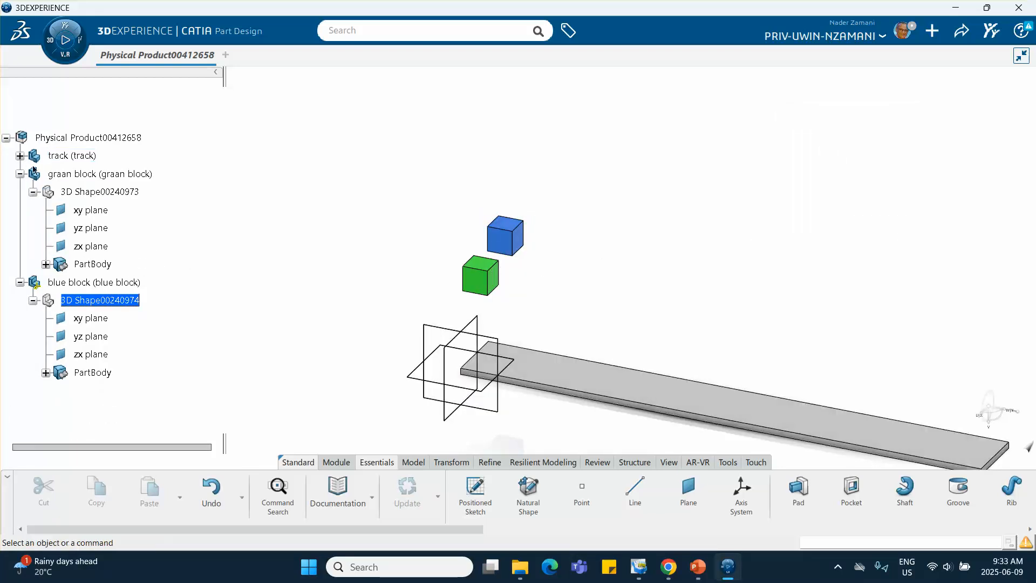
left_click(19, 174)
left_click(19, 192)
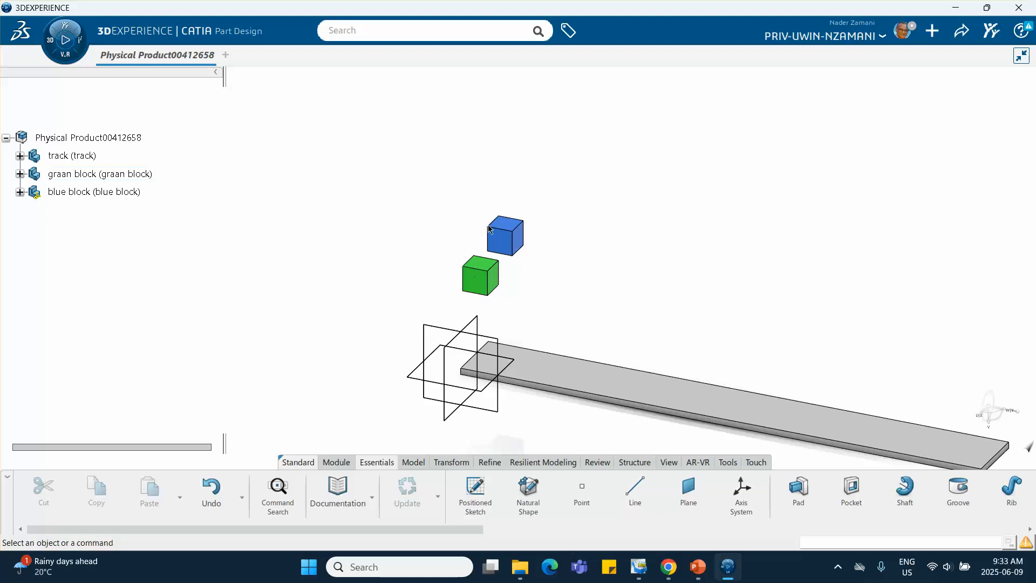
Activate the root physical product and insert a 3D Shape directly under it
left_click(132, 139)
right_click(134, 152)
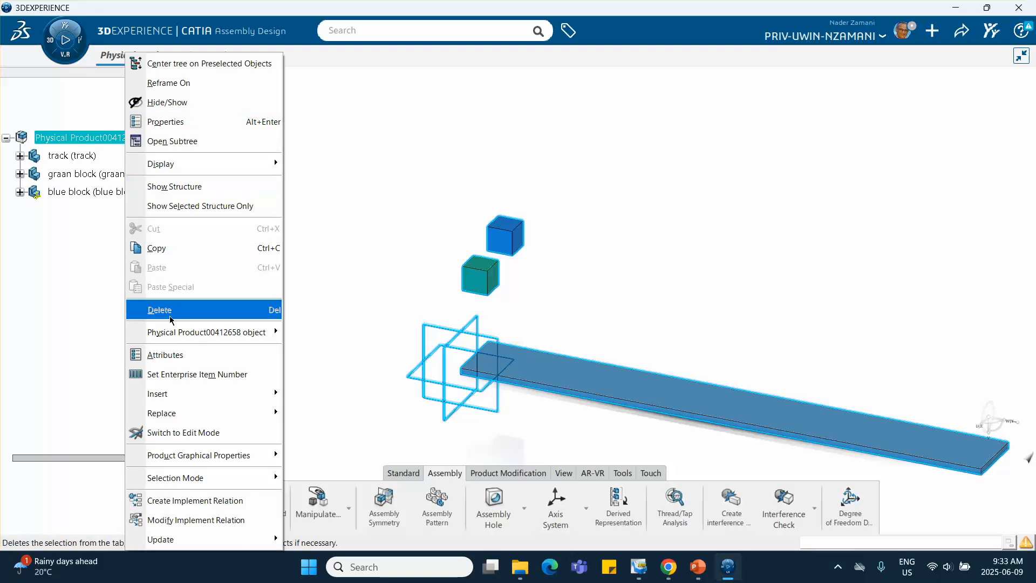
mouse_move(254, 393)
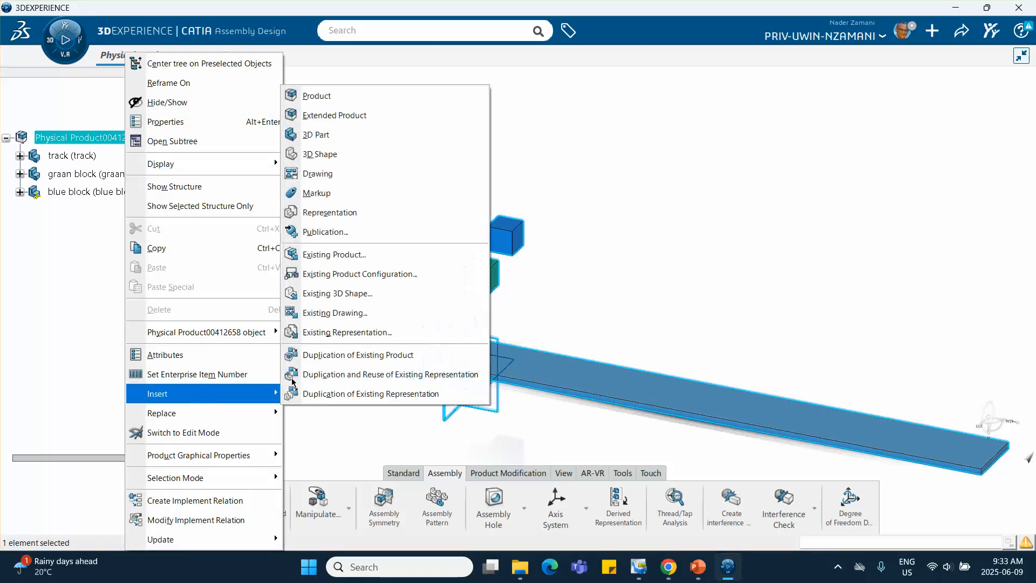
left_click(318, 154)
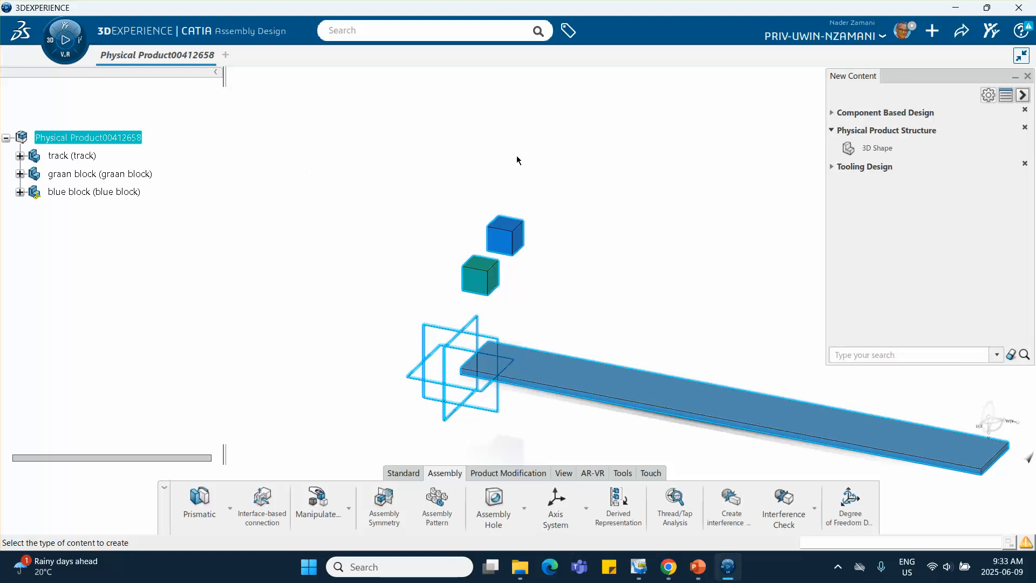
left_click(889, 147)
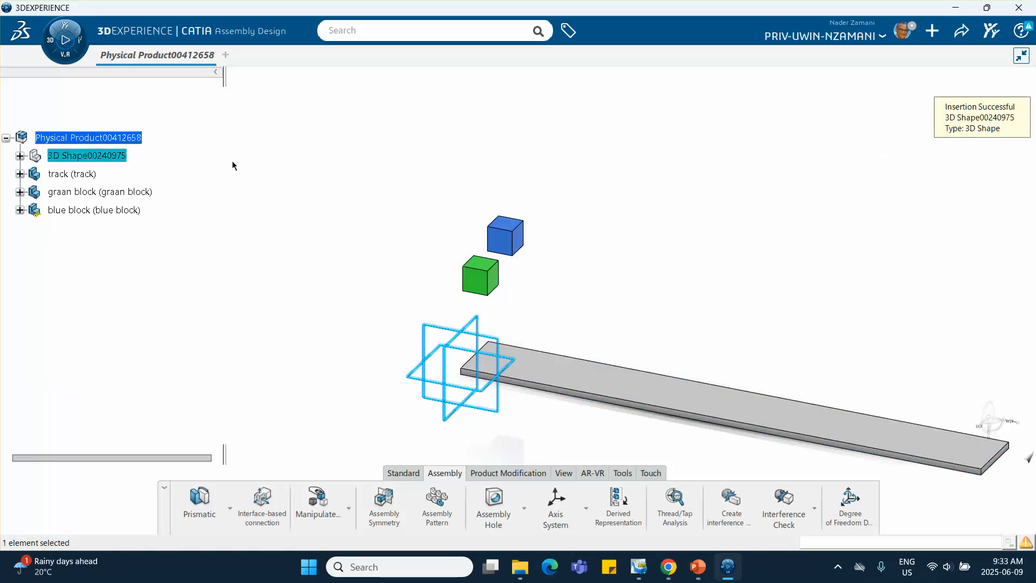
Activate the 3D shape under the root product and create a coordinate point at X -5 in, Y 4 in, Z 5 in
left_click(19, 156)
left_click(114, 156)
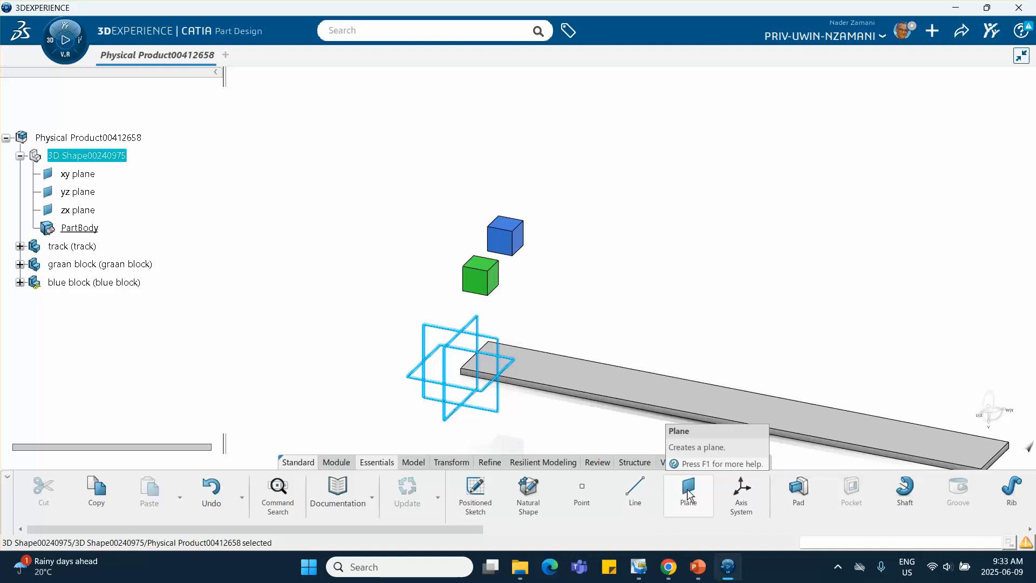
left_click(583, 495)
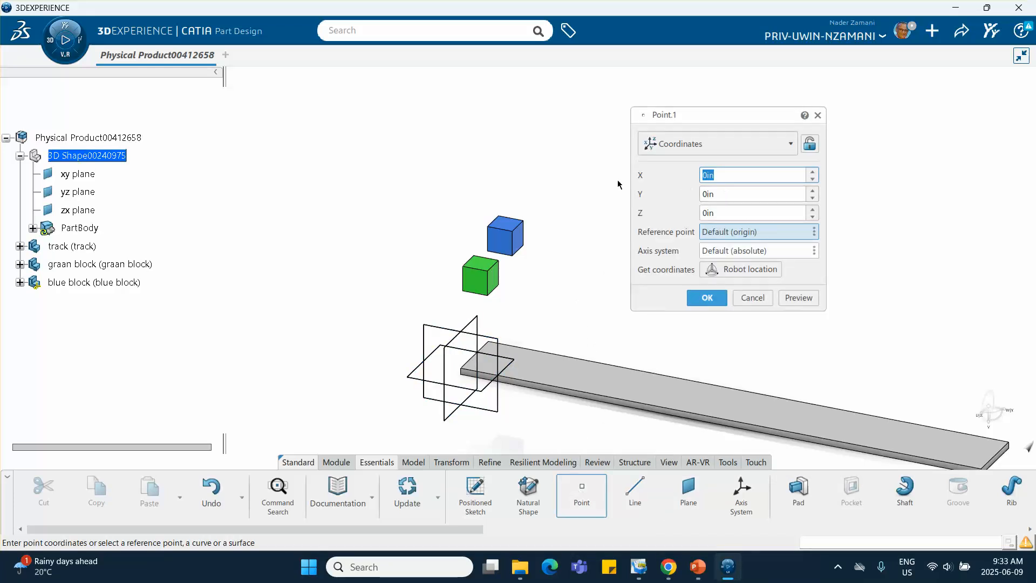
left_click(715, 212)
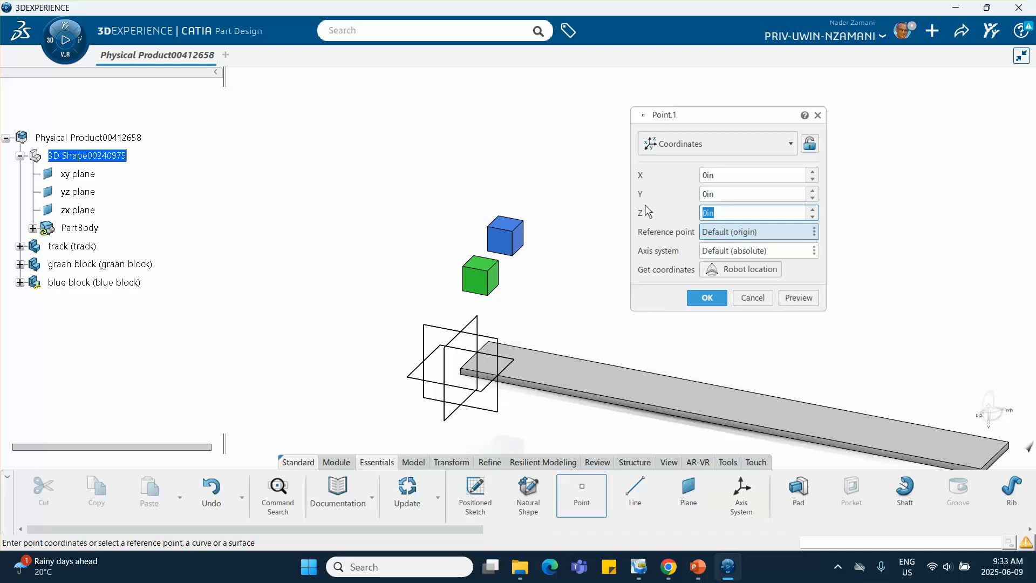
type("5")
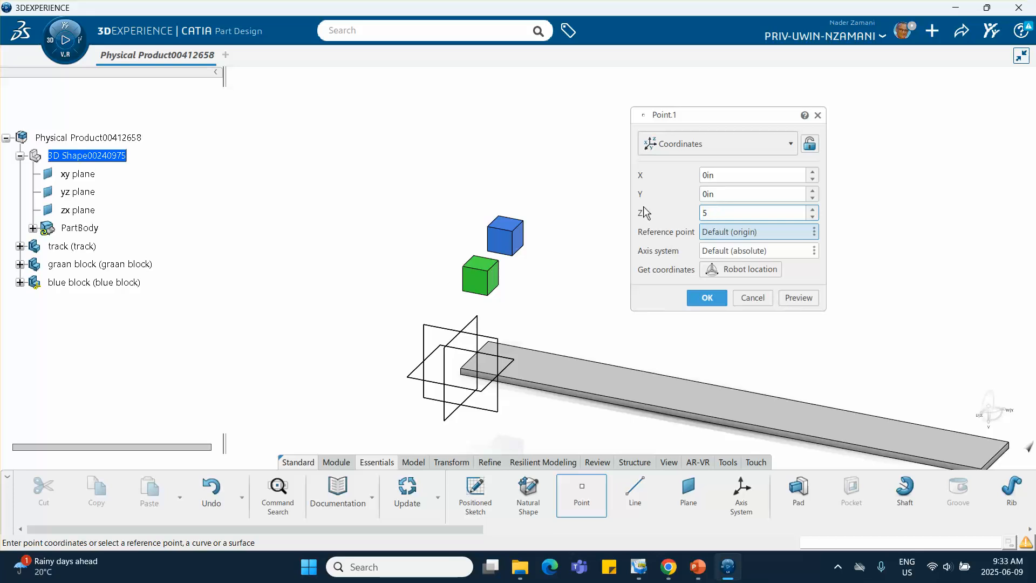
left_click(725, 195)
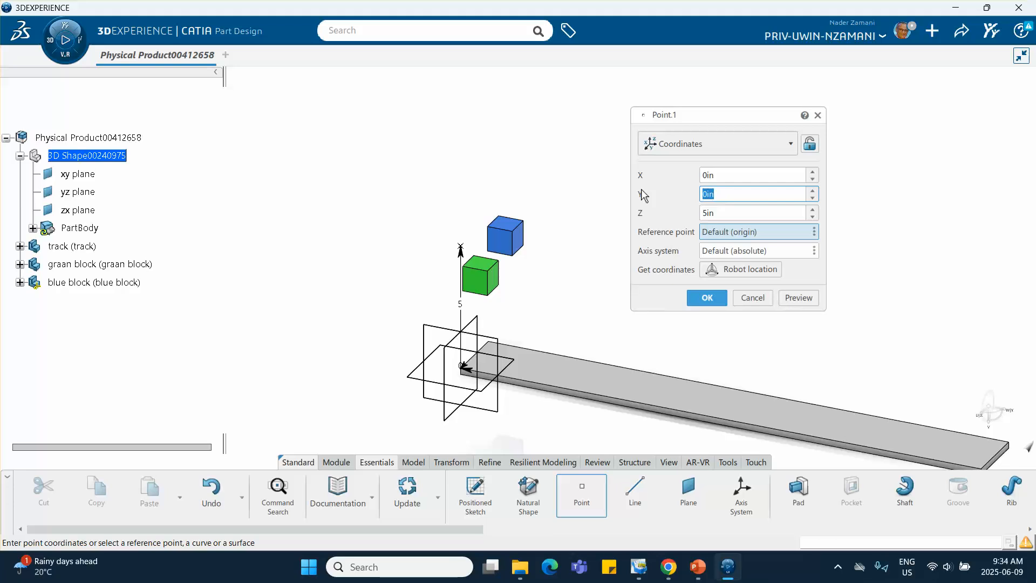
type("4")
left_click(753, 176)
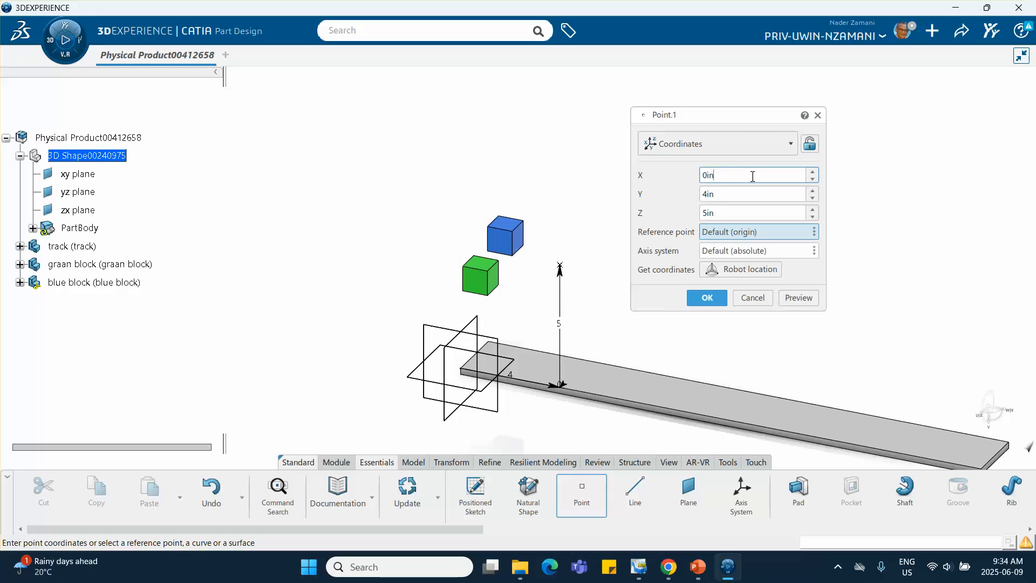
left_click_drag(753, 175, 668, 171)
type("-5")
left_click(710, 300)
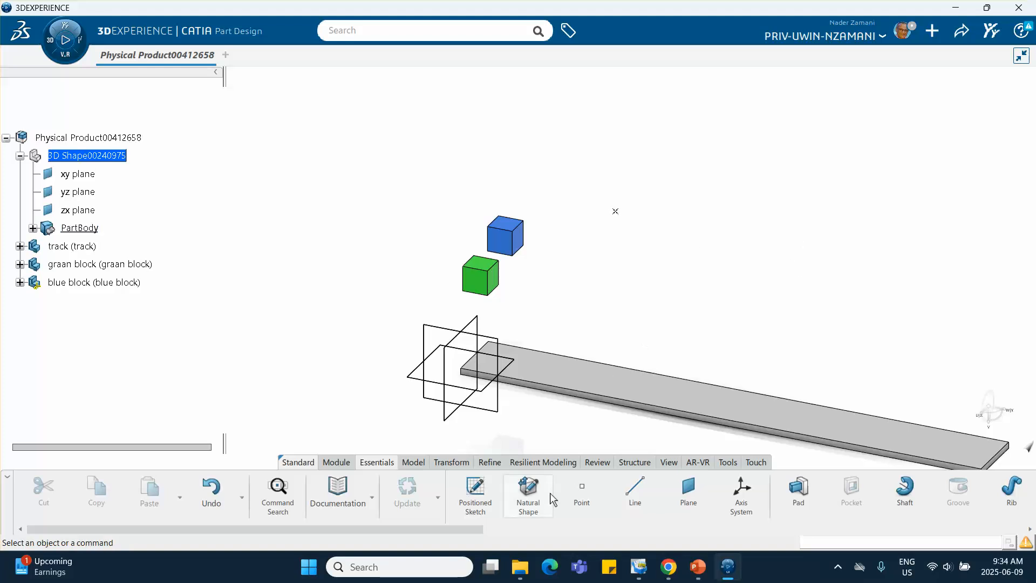
Create a second coordinate point in the root product's 3D shape at X -5 in, Y 8 in, Z 5 in
left_click(582, 492)
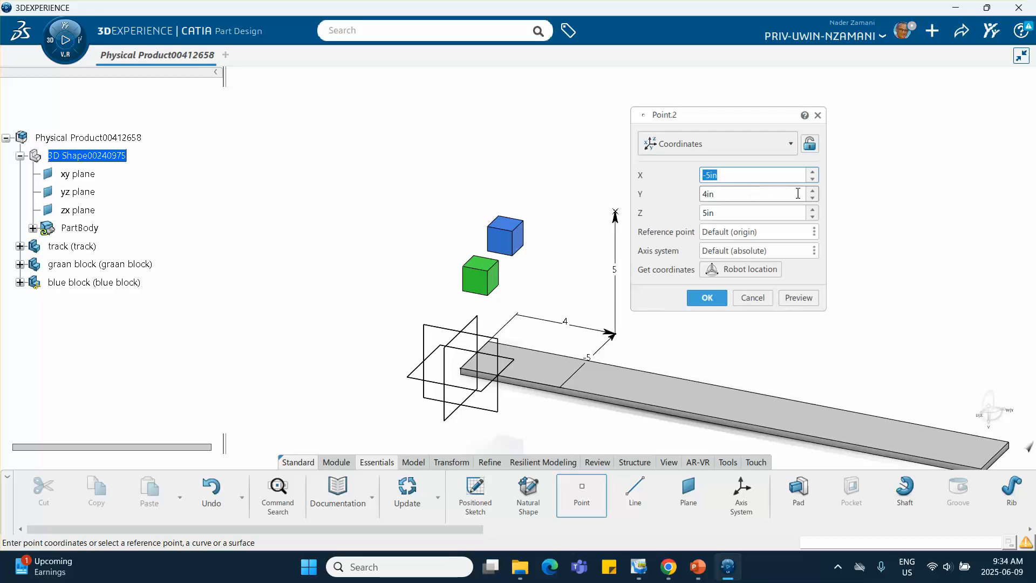
left_click(765, 194)
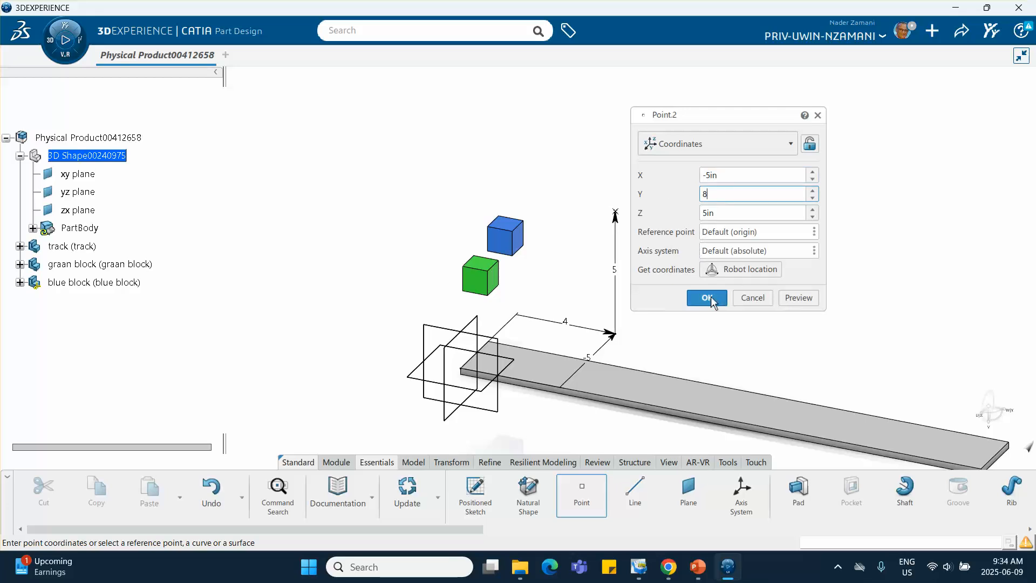
left_click(707, 298)
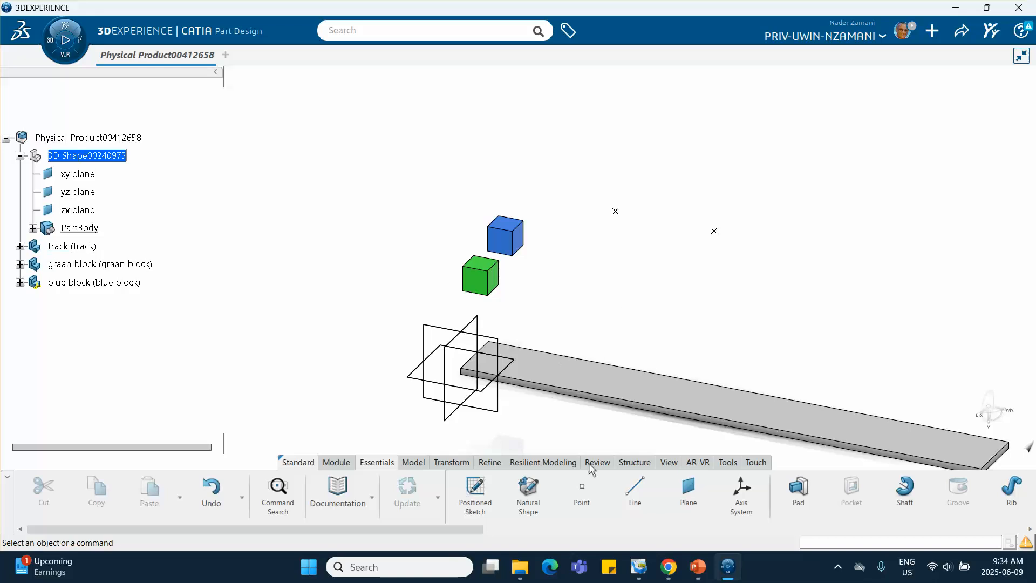
Create a plane parallel to the green block's side face, passing through the first reference point, using the Parallel through point type
left_click(688, 488)
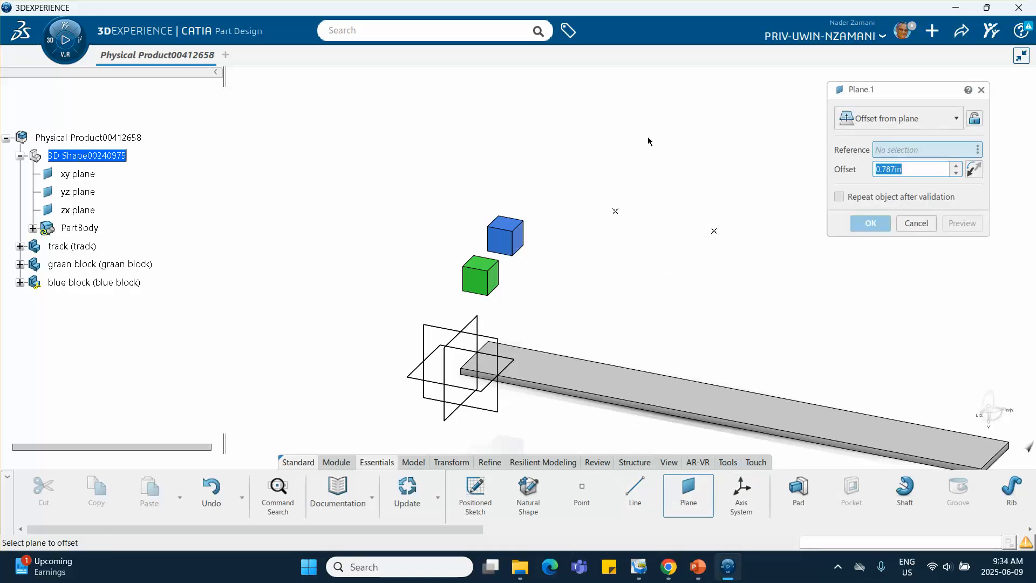
middle_click_drag(649, 142, 469, 160)
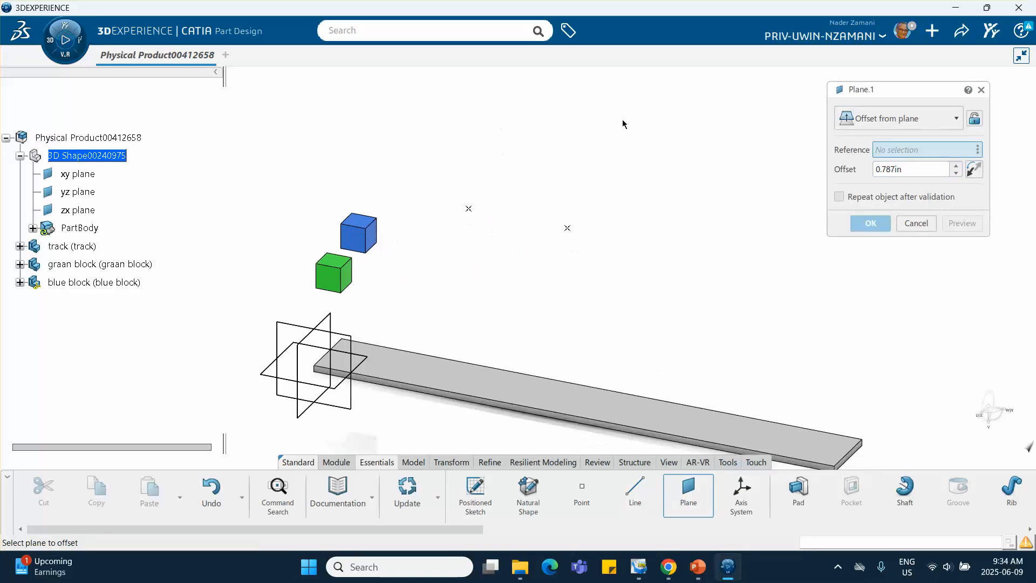
left_click(900, 125)
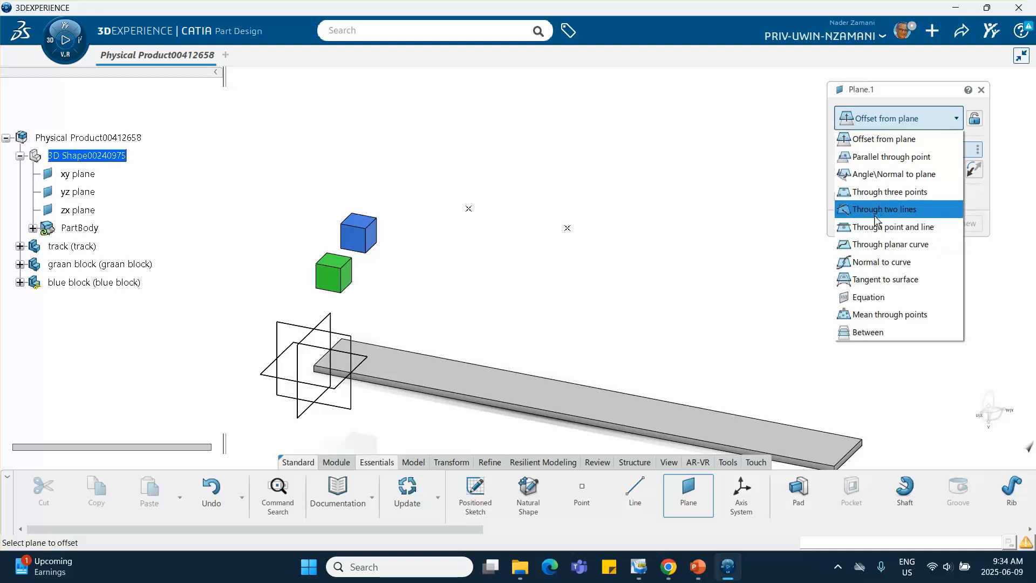
left_click(885, 157)
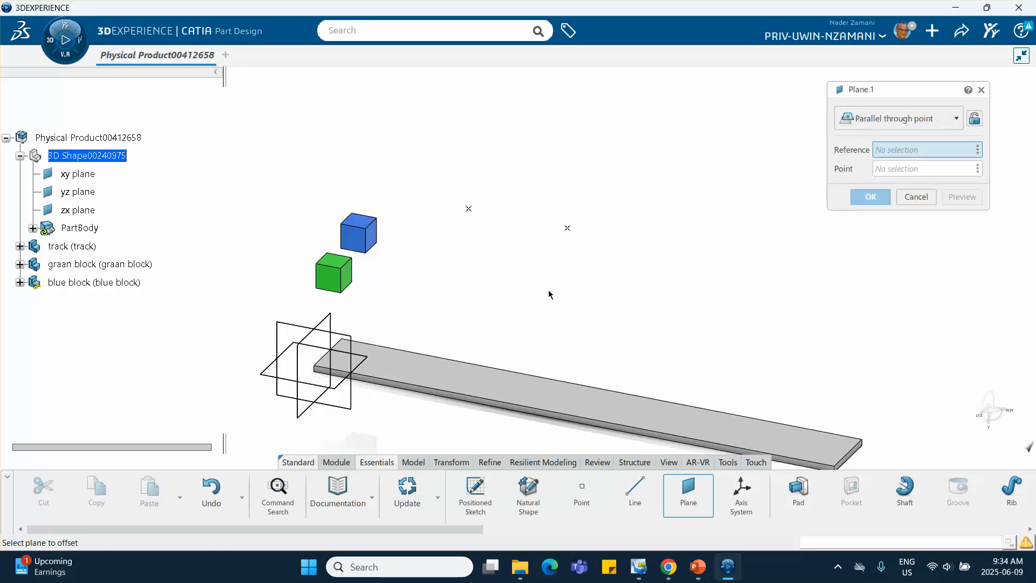
left_click(472, 211)
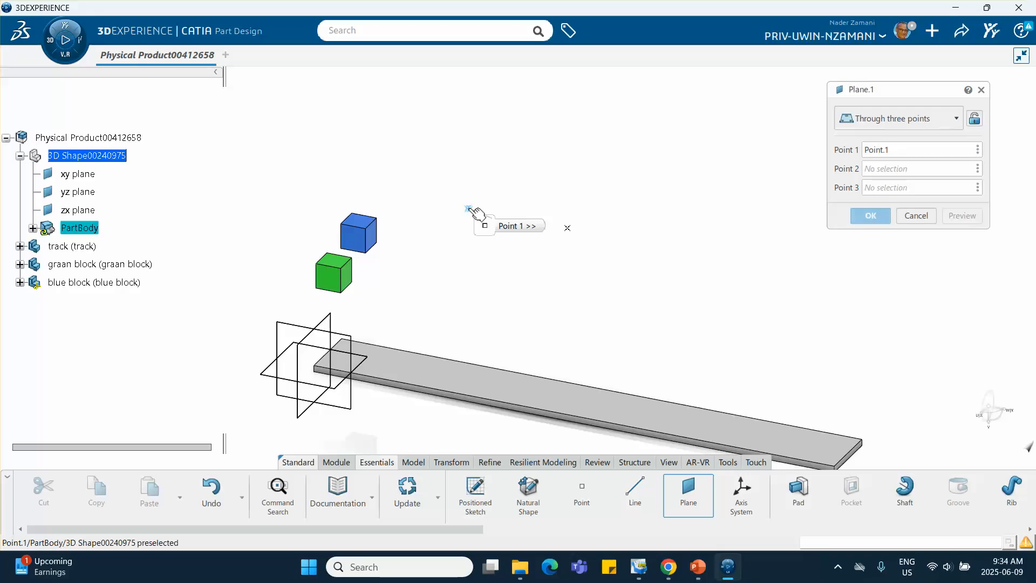
middle_click_drag(564, 294, 561, 294)
left_click(944, 118)
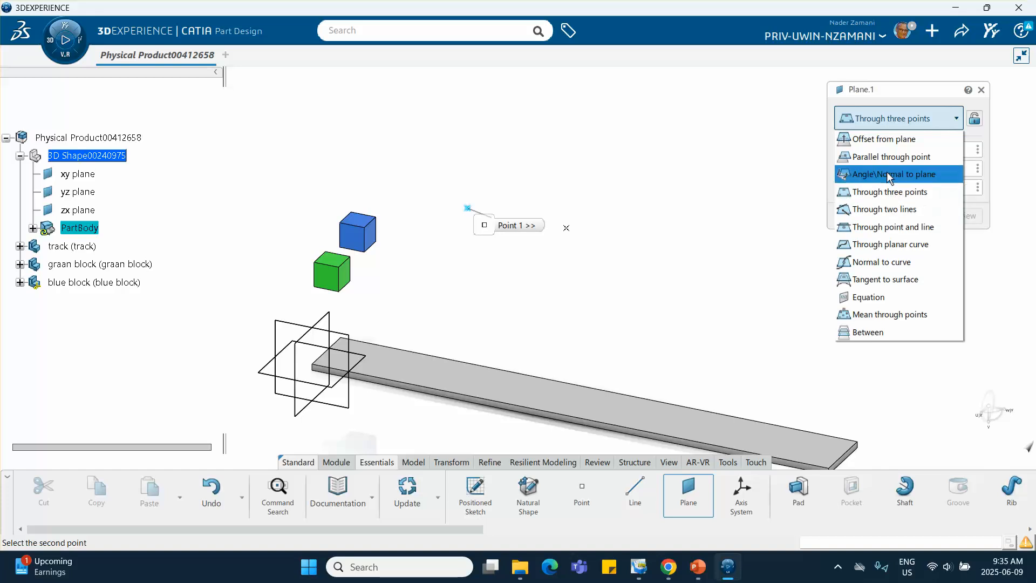
left_click(863, 158)
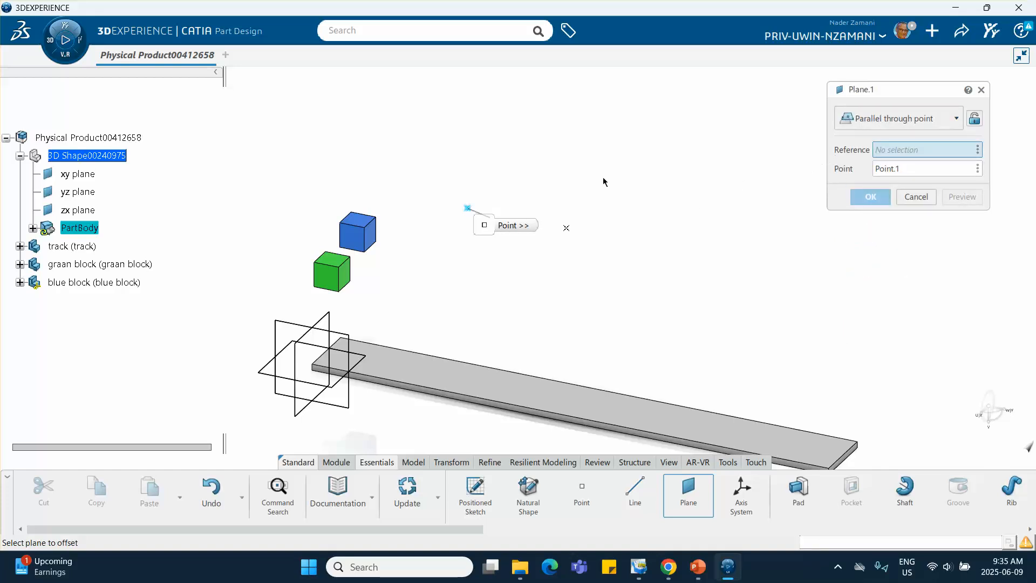
middle_click_drag(603, 181, 258, 161)
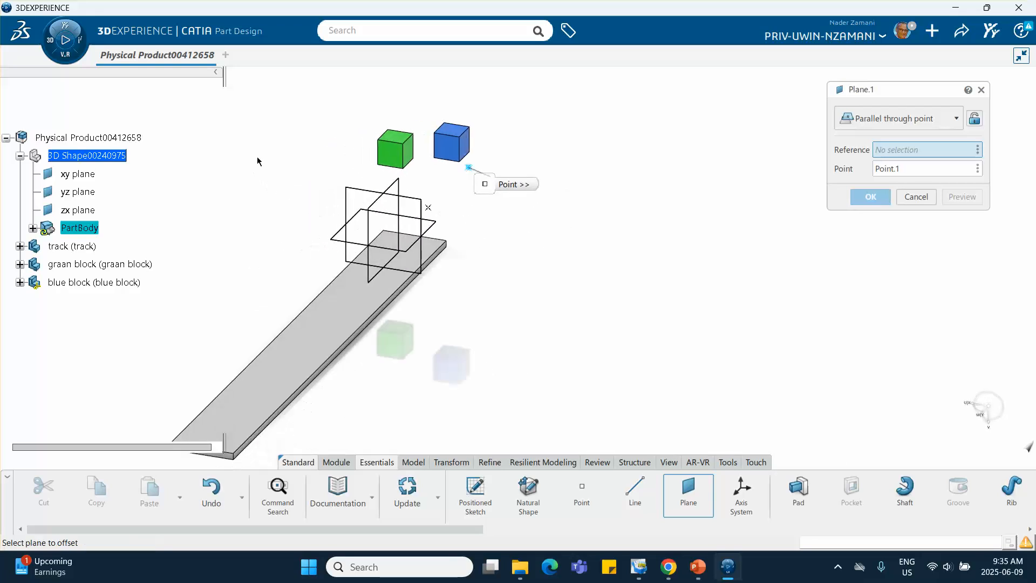
left_click(408, 149)
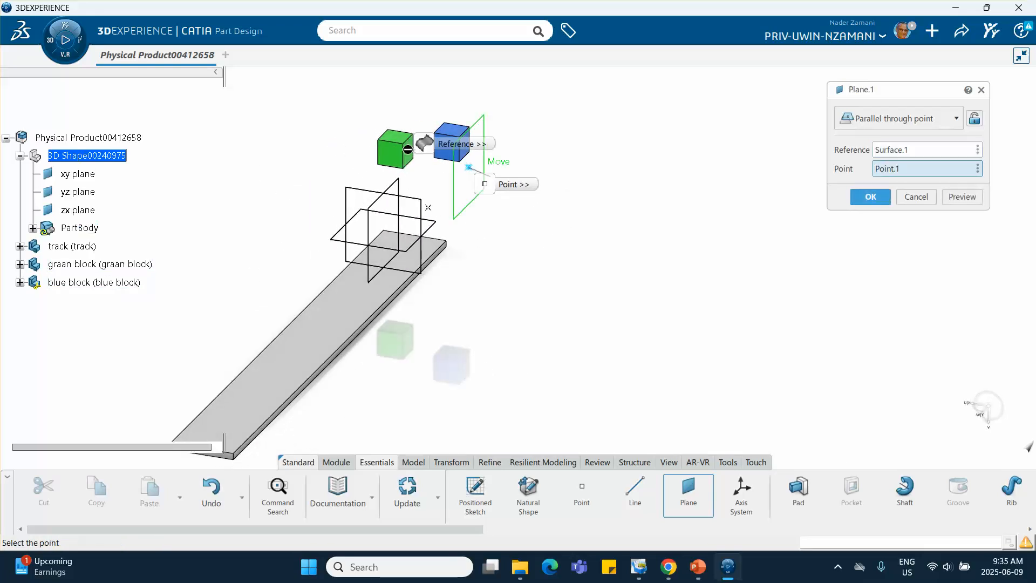
left_click(870, 197)
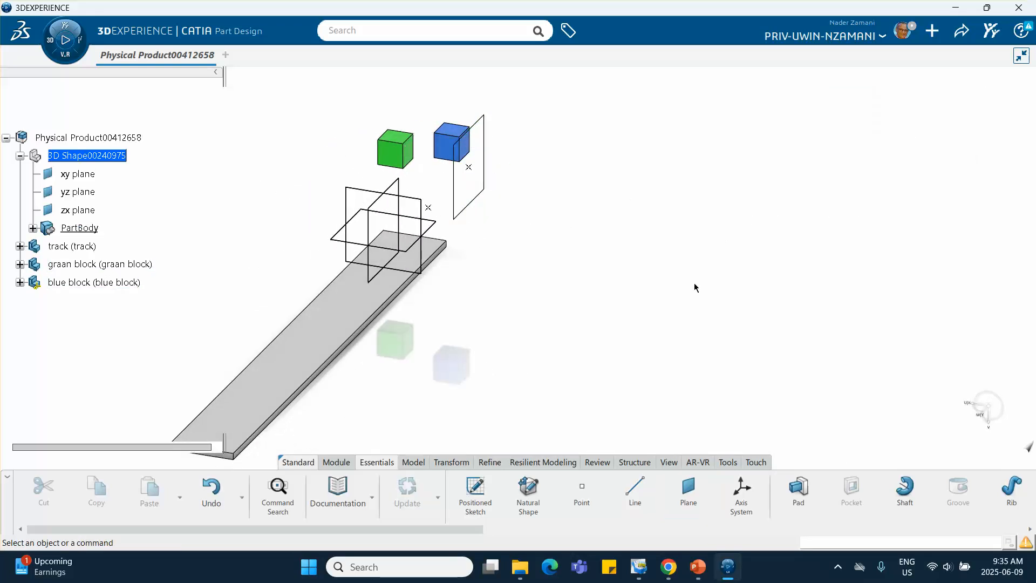
Create a second plane parallel to the same side face of the green block, passing through the second reference point
left_click(583, 494)
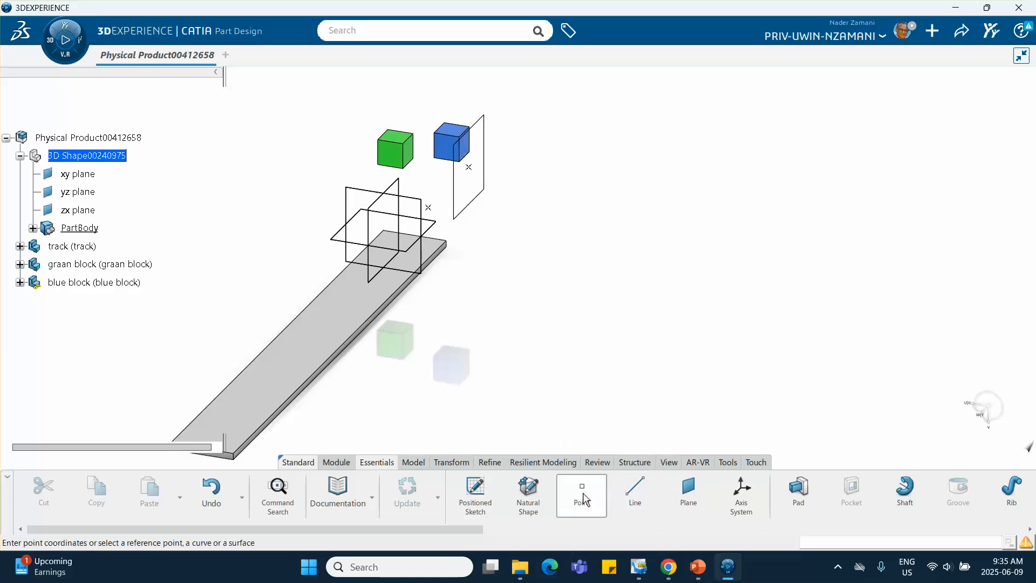
left_click(753, 298)
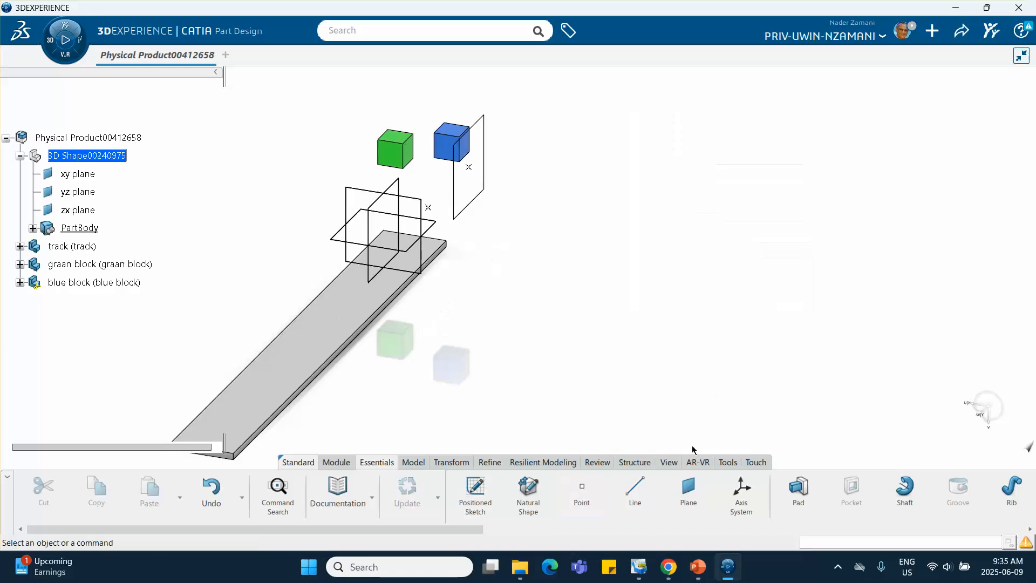
left_click(688, 491)
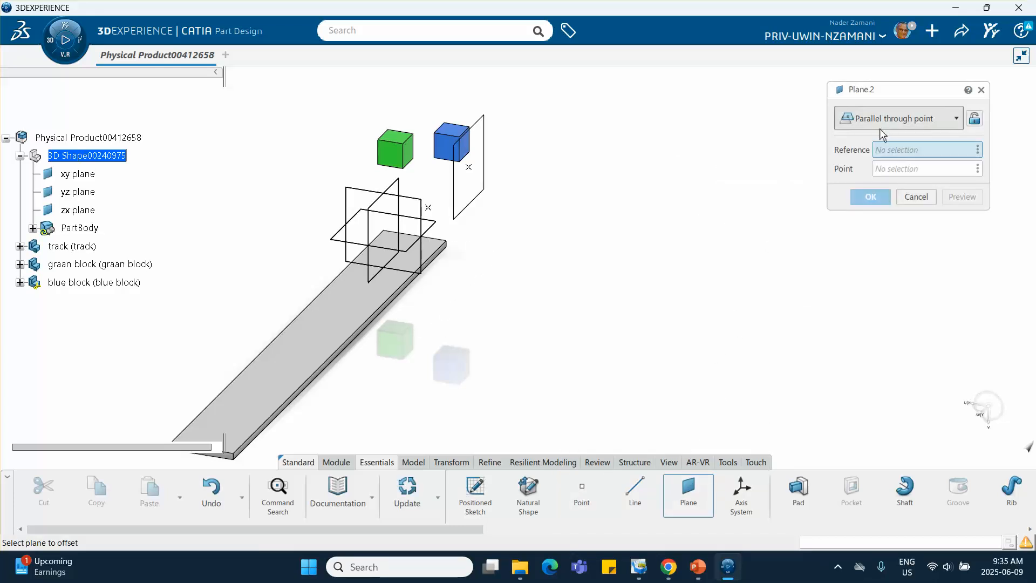
left_click(432, 210)
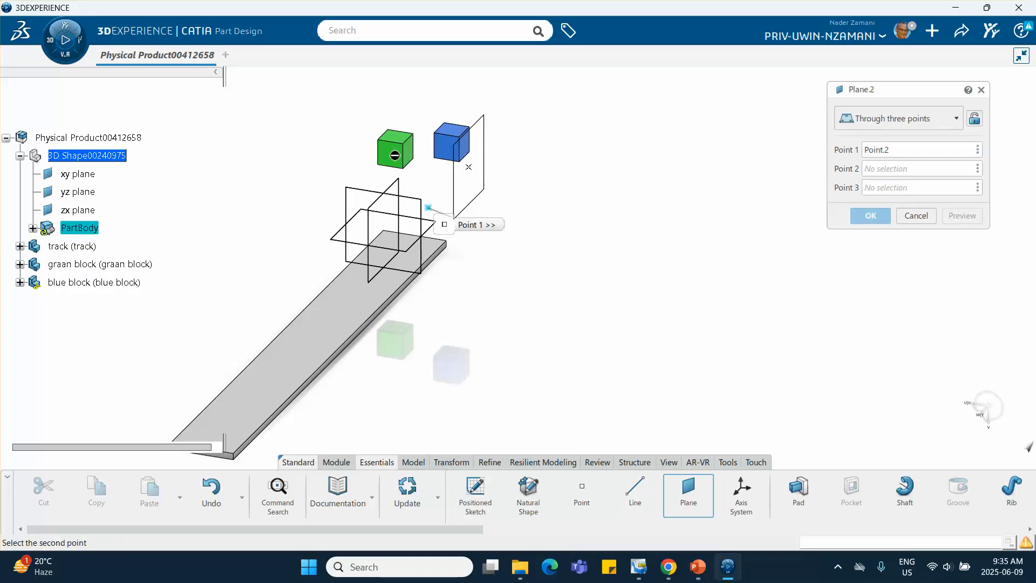
middle_click_drag(414, 154, 444, 250)
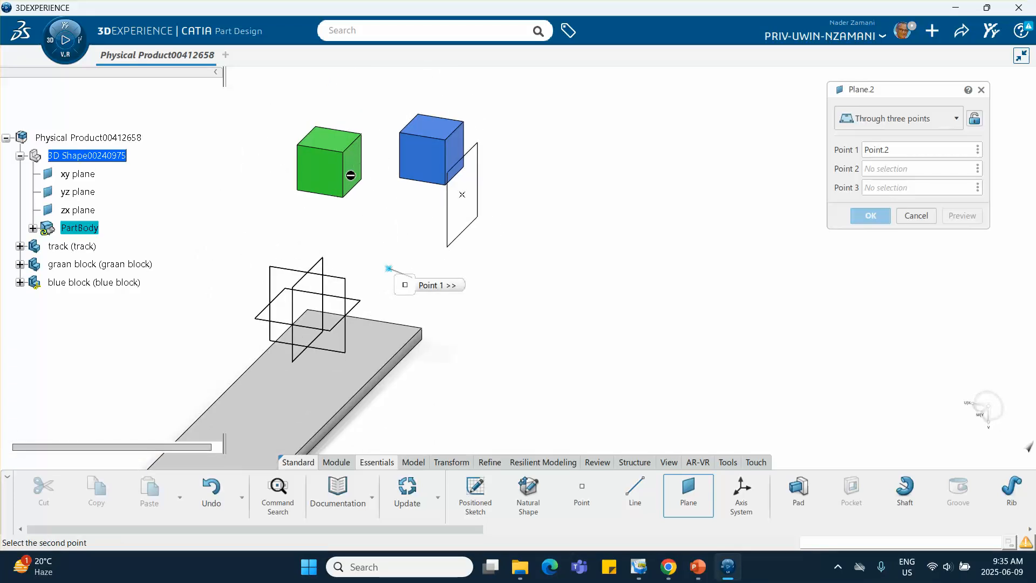
left_click(890, 125)
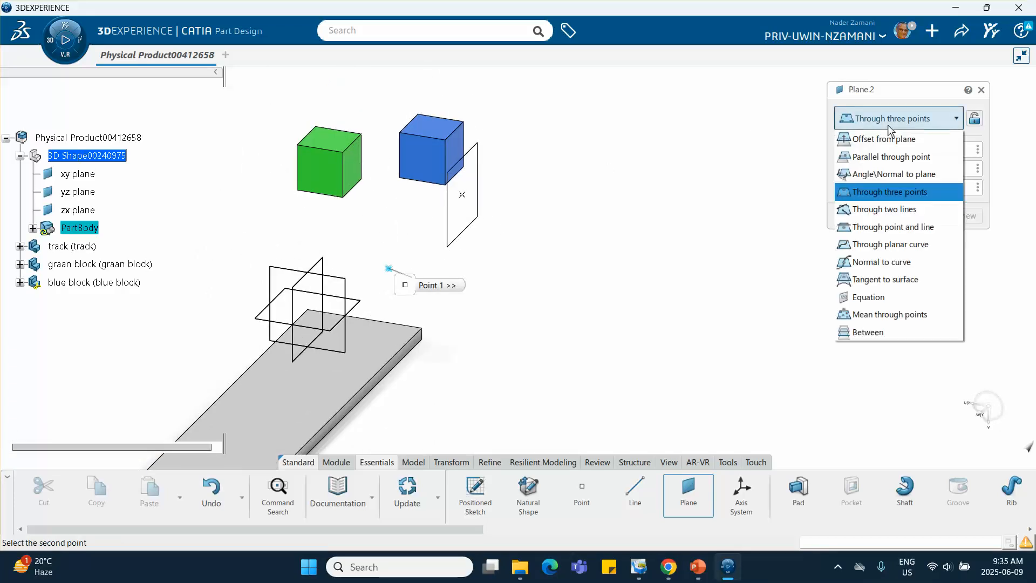
left_click(879, 157)
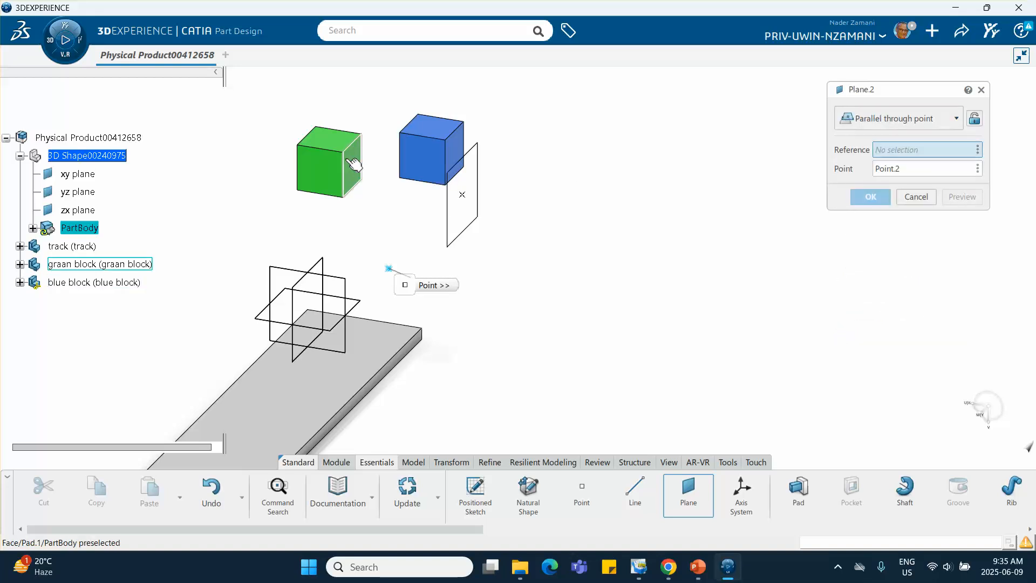
left_click(358, 168)
left_click(870, 197)
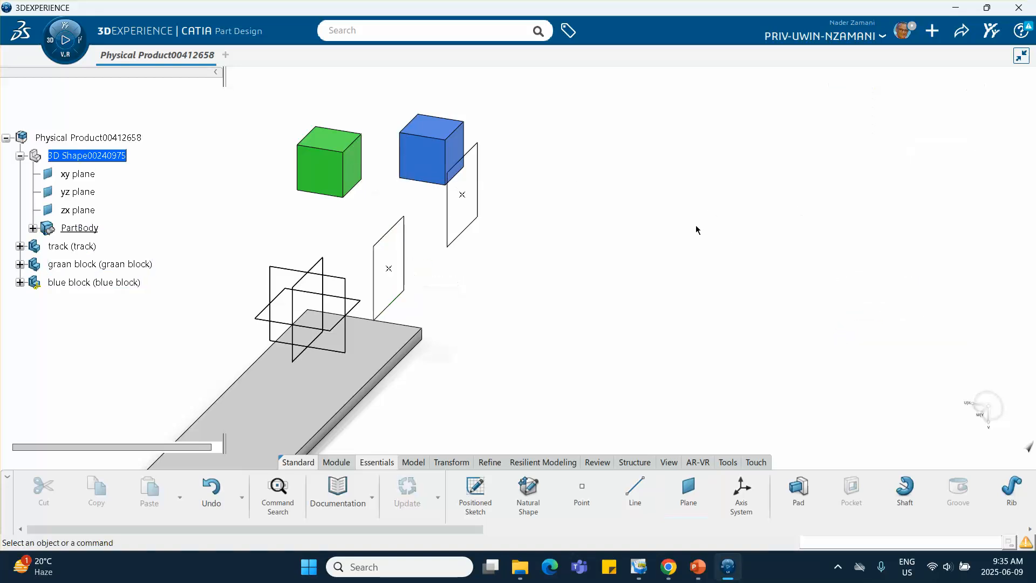
middle_click_drag(561, 231, 567, 201)
middle_click_drag(562, 297, 555, 213)
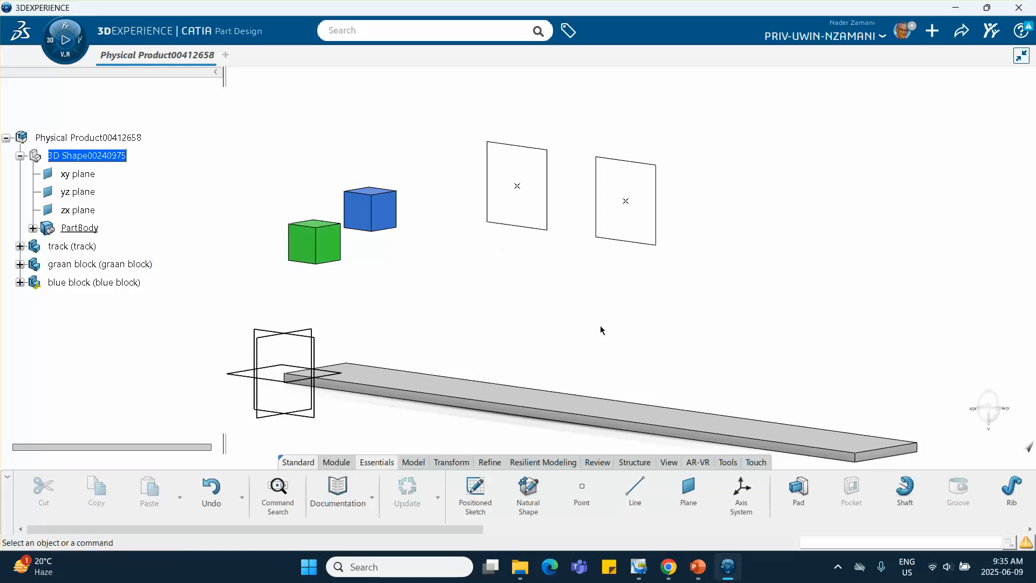
left_click(548, 213)
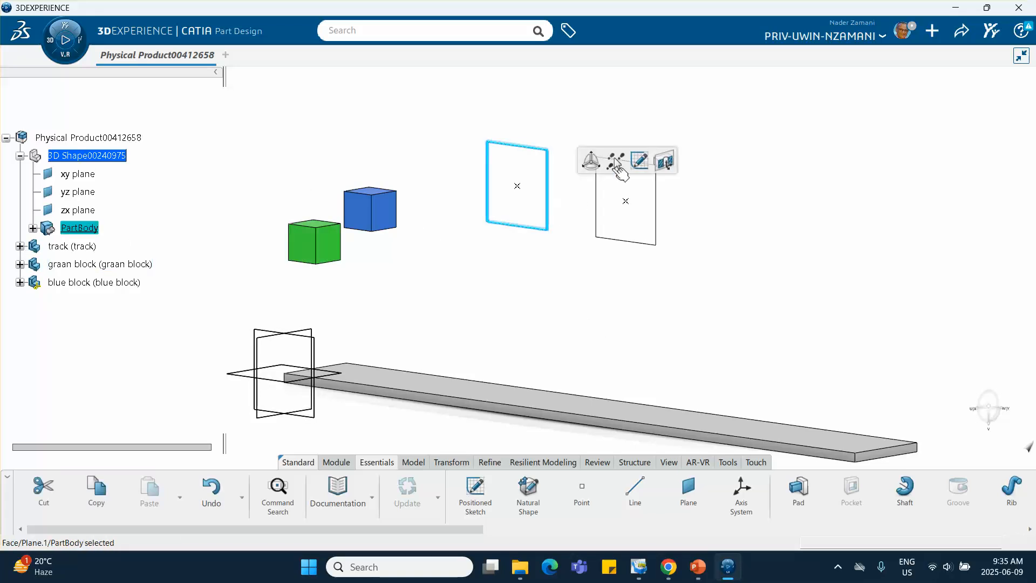
left_click(639, 161)
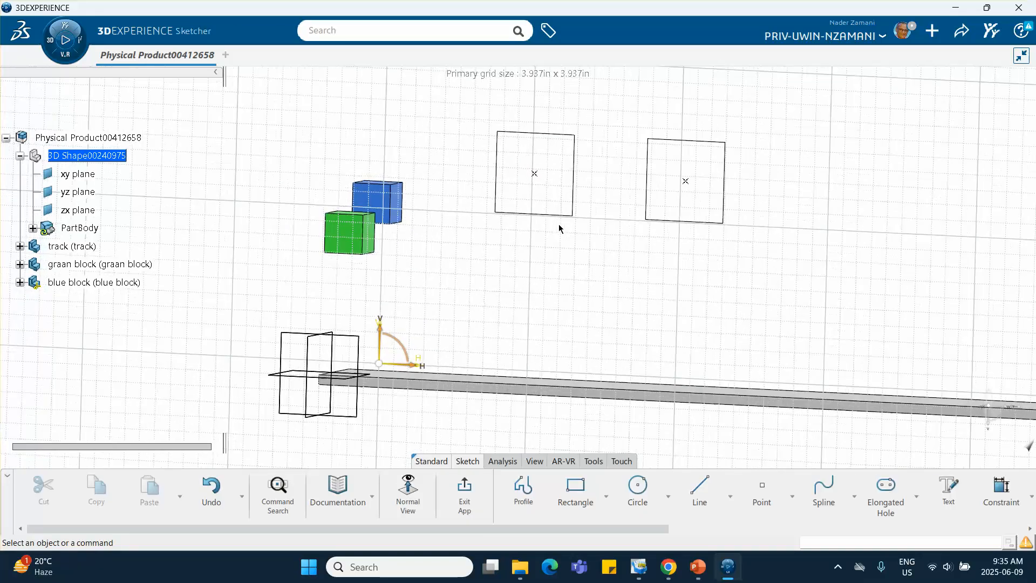
left_click(696, 566)
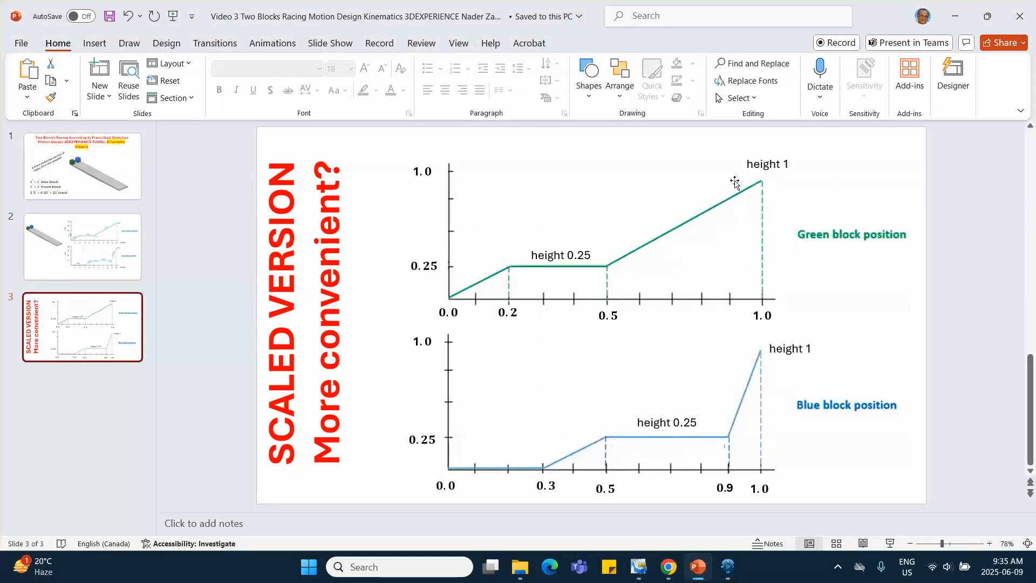
left_click(955, 17)
mouse_move(579, 257)
middle_mouse_down()
mouse_move(488, 361)
mouse_move(496, 287)
mouse_move(469, 312)
mouse_move(500, 260)
middle_mouse_up()
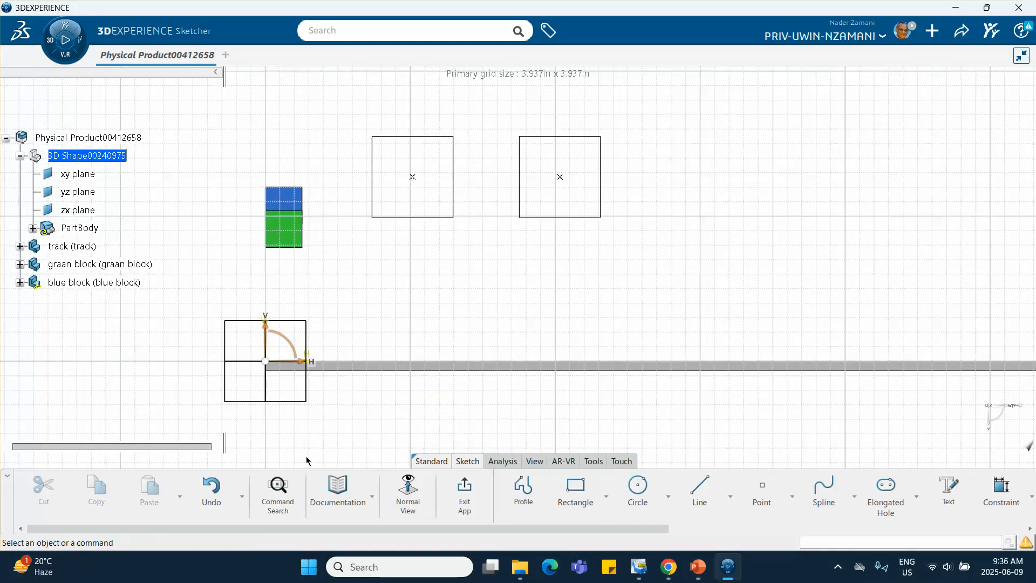
left_click(462, 492)
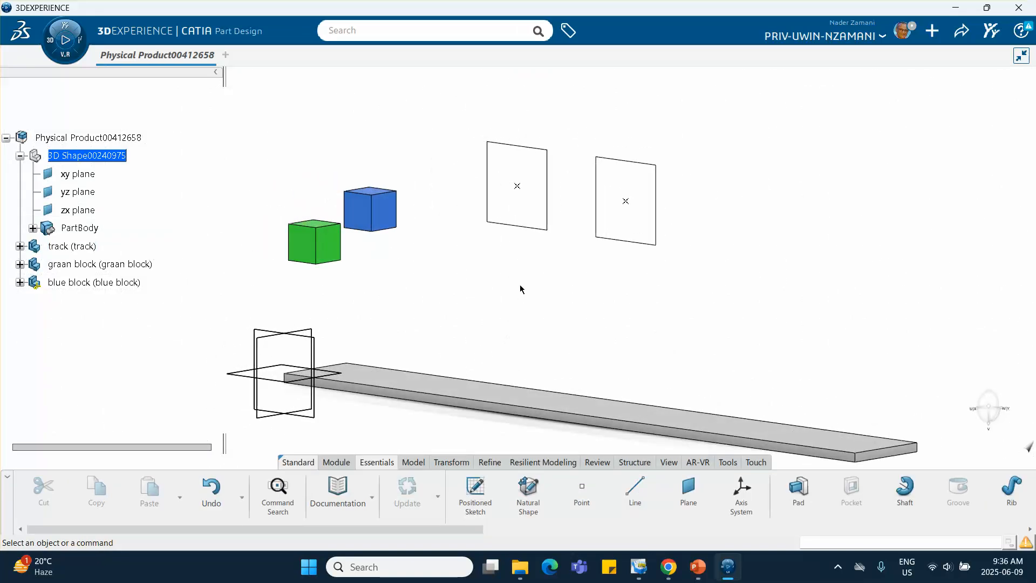
Start a positioned sketch on the plane that passes through the first reference point
middle_click_drag(520, 284, 506, 280)
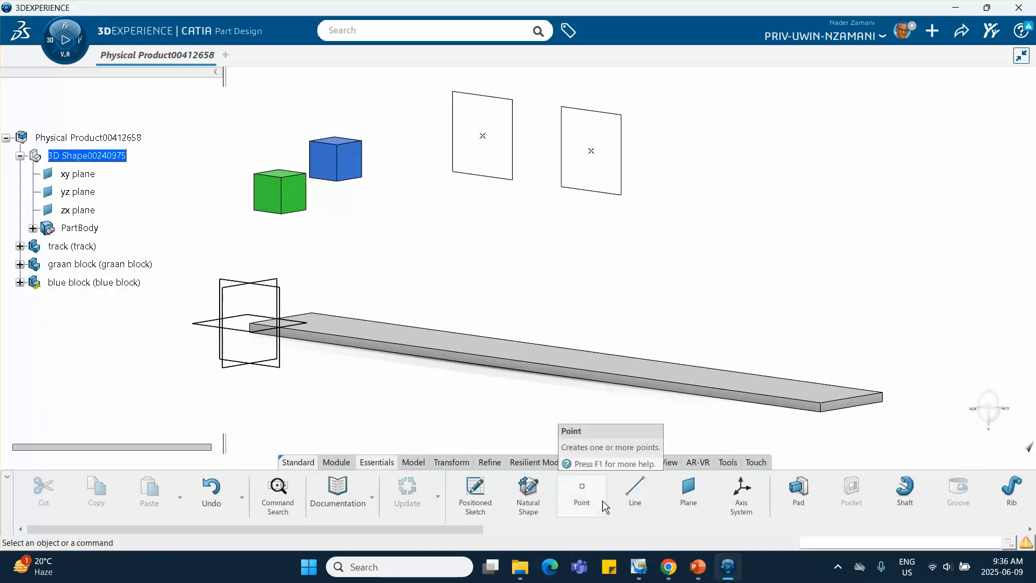
left_click(474, 492)
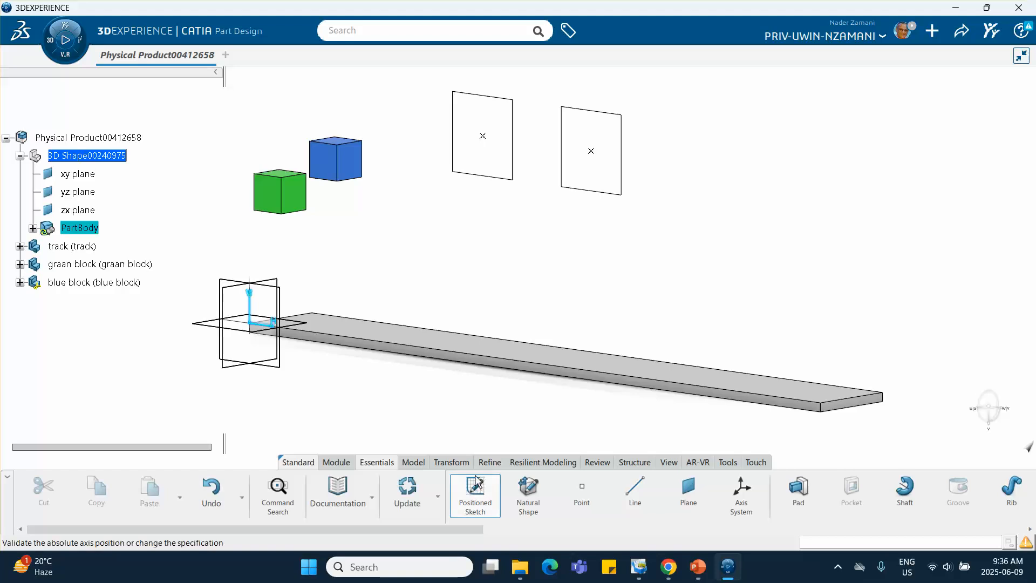
left_click(517, 150)
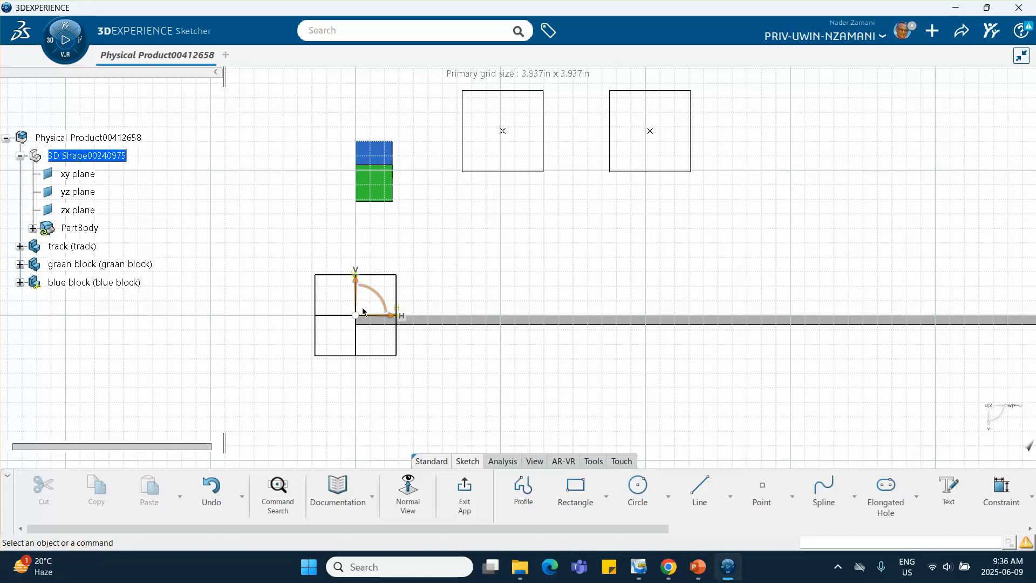
middle_click_drag(502, 263, 426, 227)
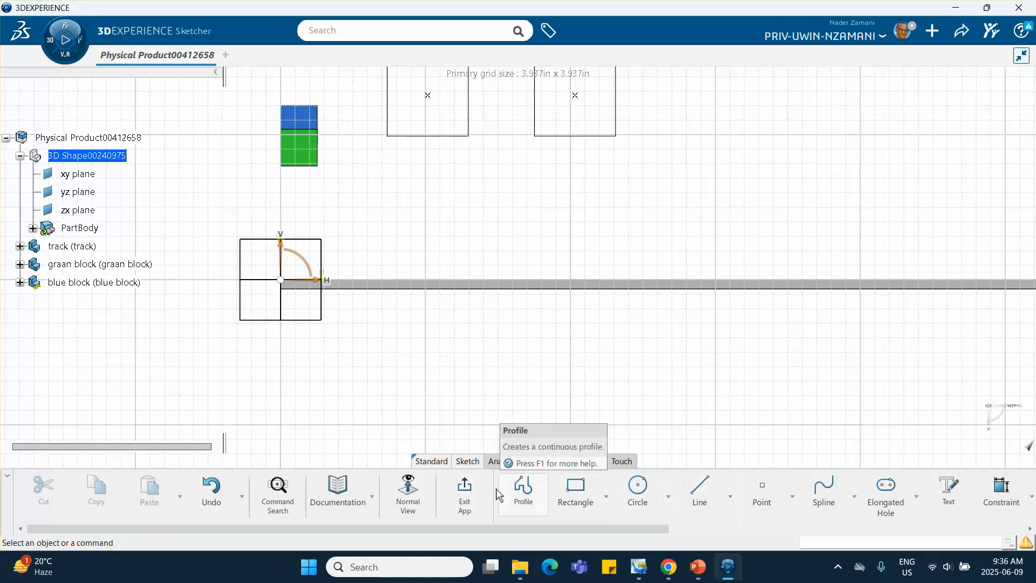
Sketch an open profile from the origin: a rising line about 1.78 in, a horizontal line about 2.05 in, and a longer rising line
left_click(522, 491)
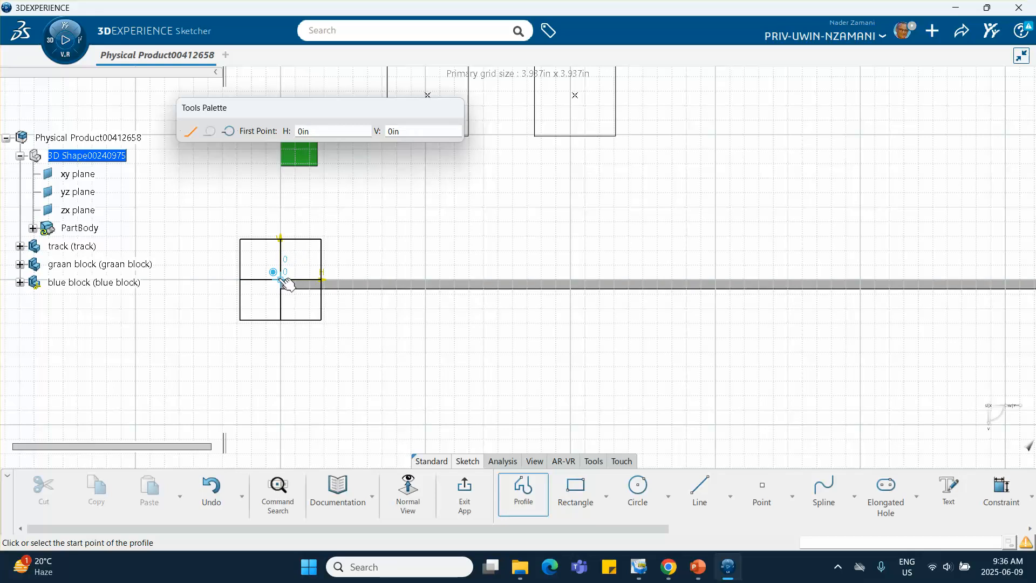
left_click(281, 279)
left_click(334, 242)
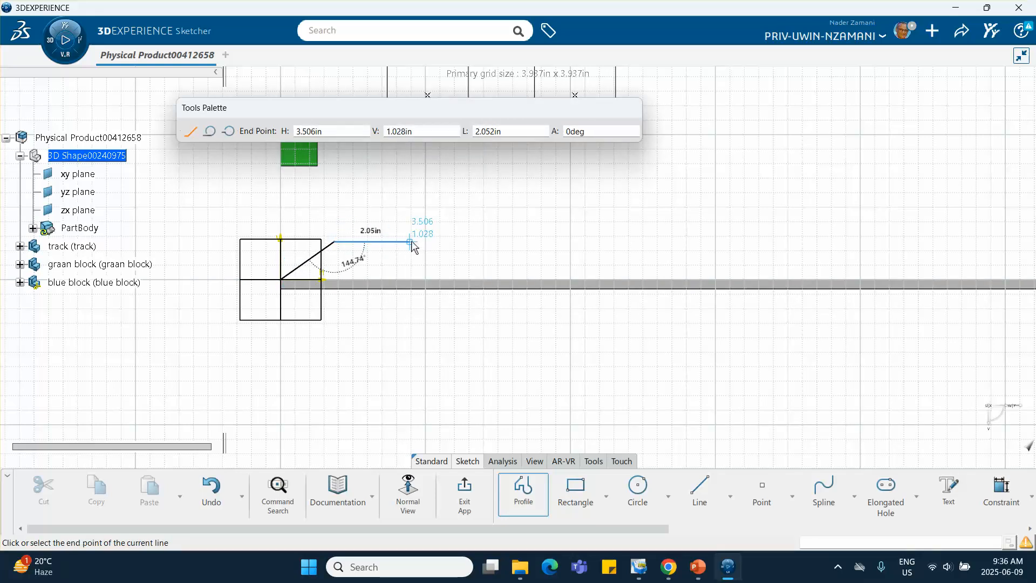
left_click(411, 242)
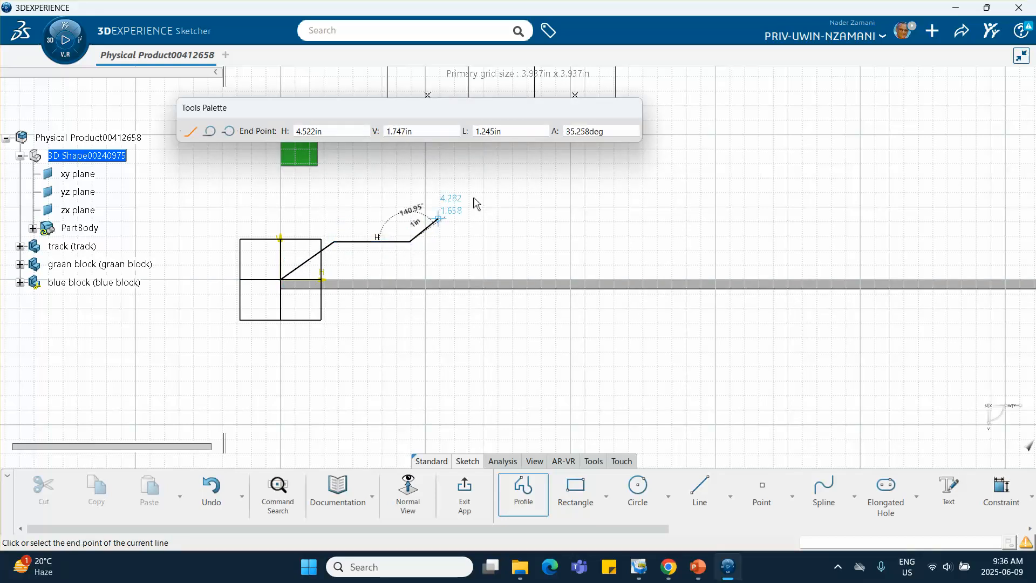
double_click(549, 170)
left_click(641, 197)
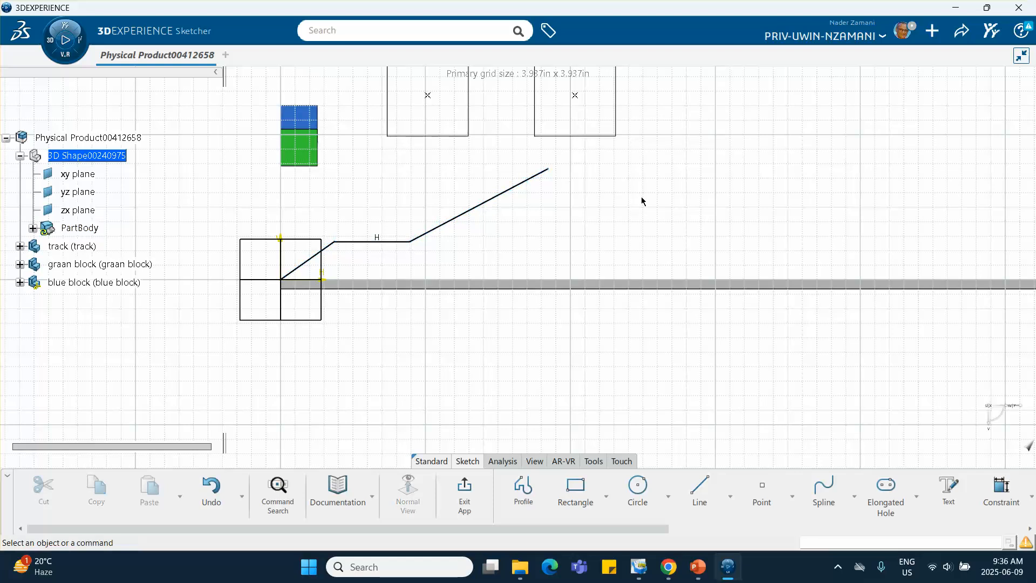
Dimension the first rising line's horizontal length as 0.2 in and accept scaling the whole sketch to match
left_click(318, 264)
left_click(479, 212)
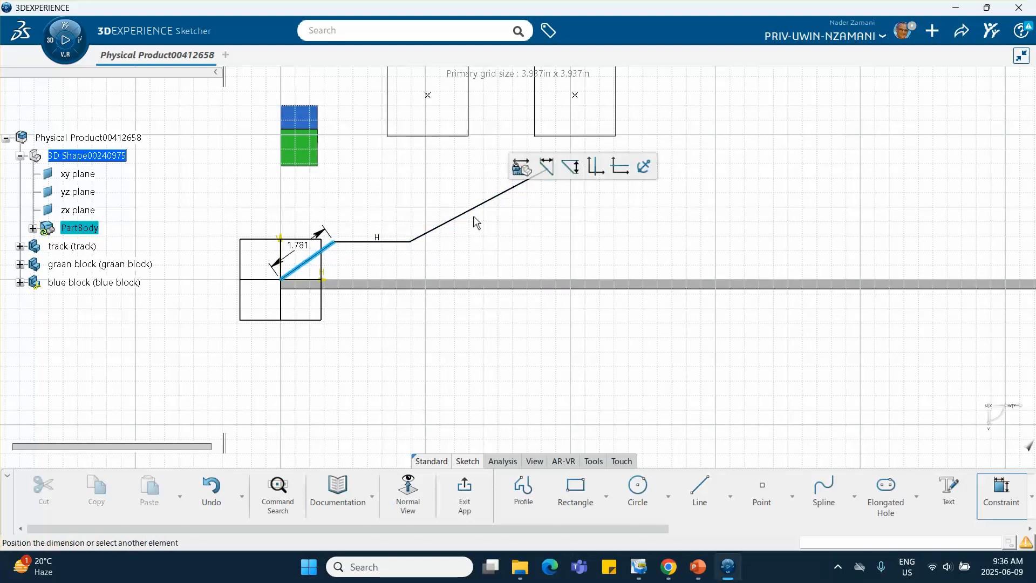
right_click(323, 352)
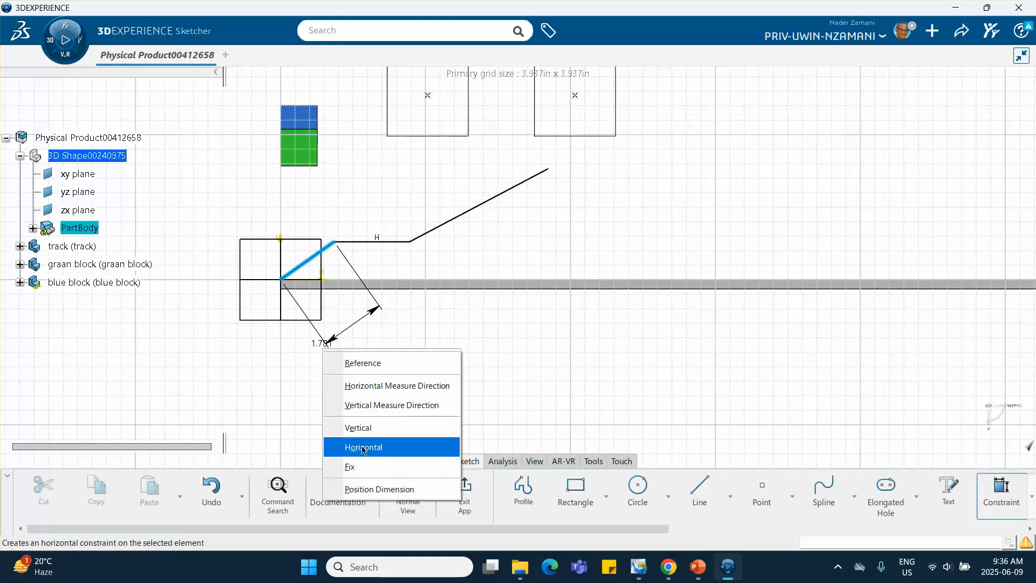
left_click(373, 389)
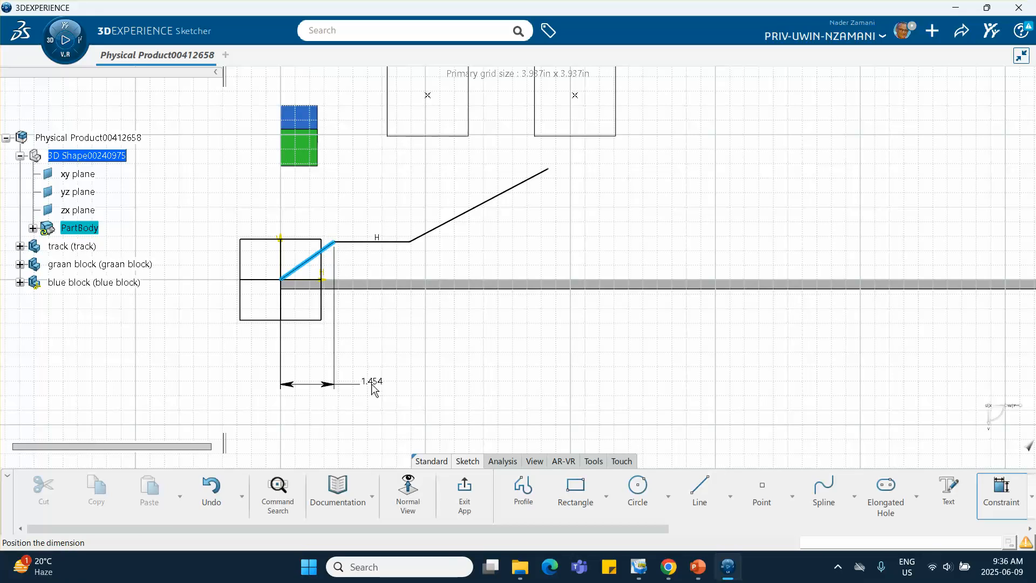
left_click(314, 384)
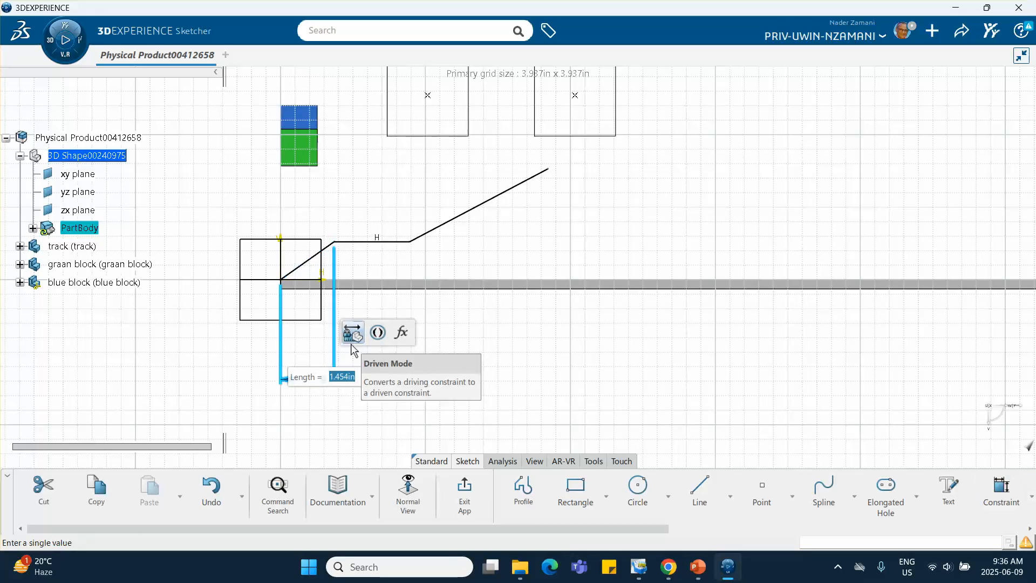
type(".2")
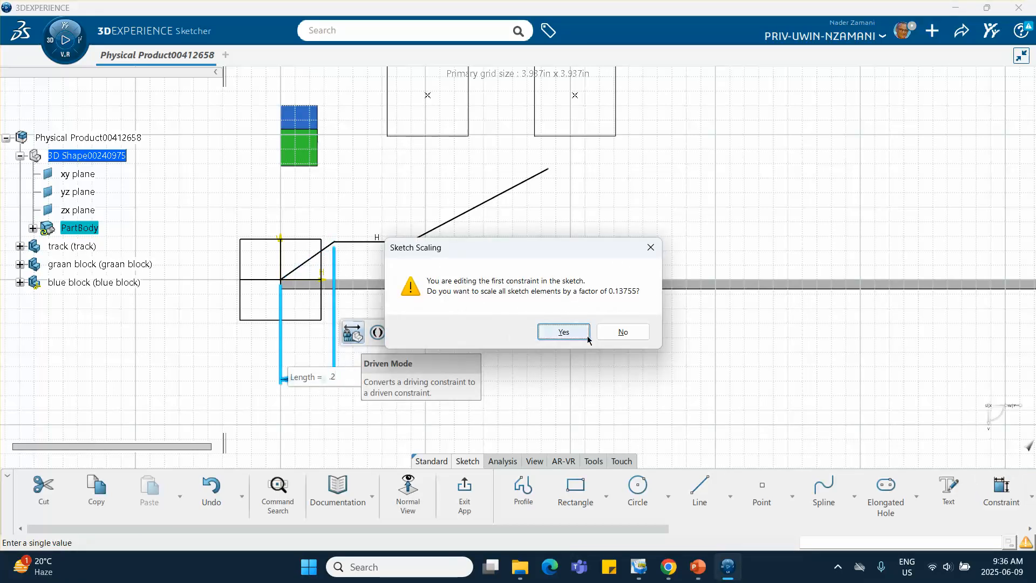
left_click(564, 331)
Dimension the profile's horizontal line and set its length to 0.3 in
middle_click_drag(437, 347, 437, 248)
left_click(437, 347)
mouse_move(283, 338)
middle_mouse_down()
mouse_move(658, 286)
mouse_move(698, 291)
mouse_move(698, 243)
middle_mouse_up()
left_click(699, 291)
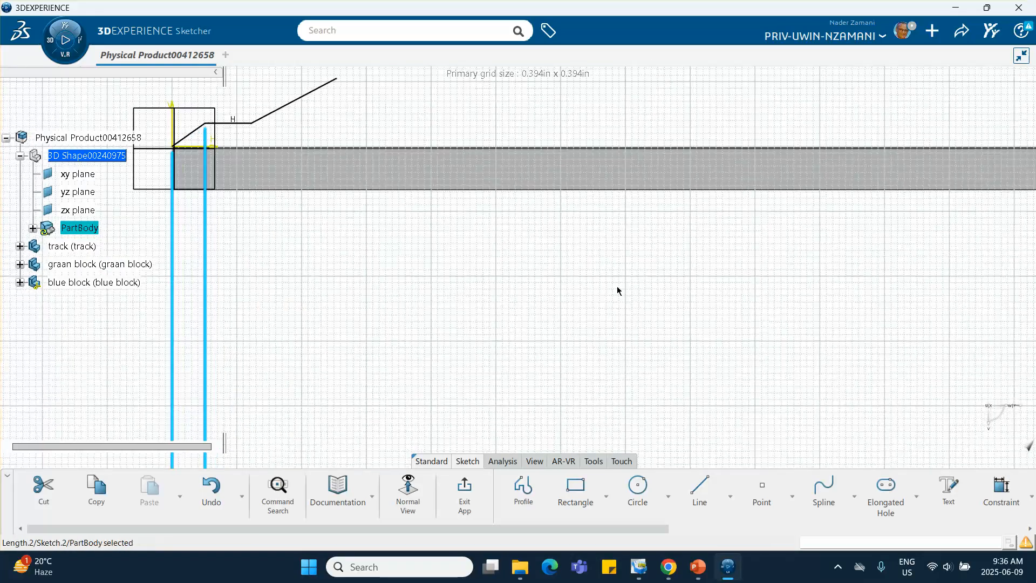
middle_click_drag(524, 321, 673, 341)
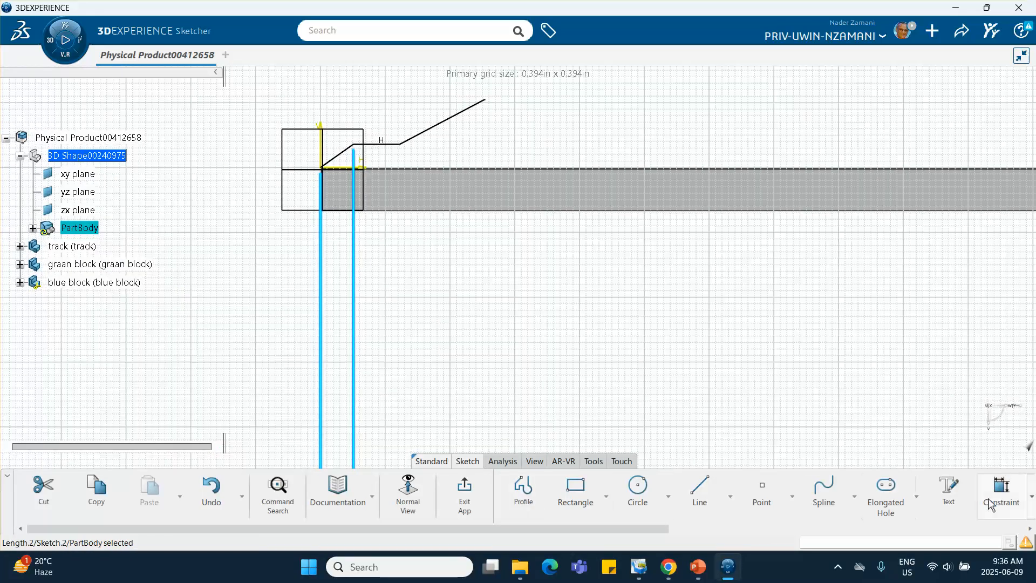
left_click(1000, 488)
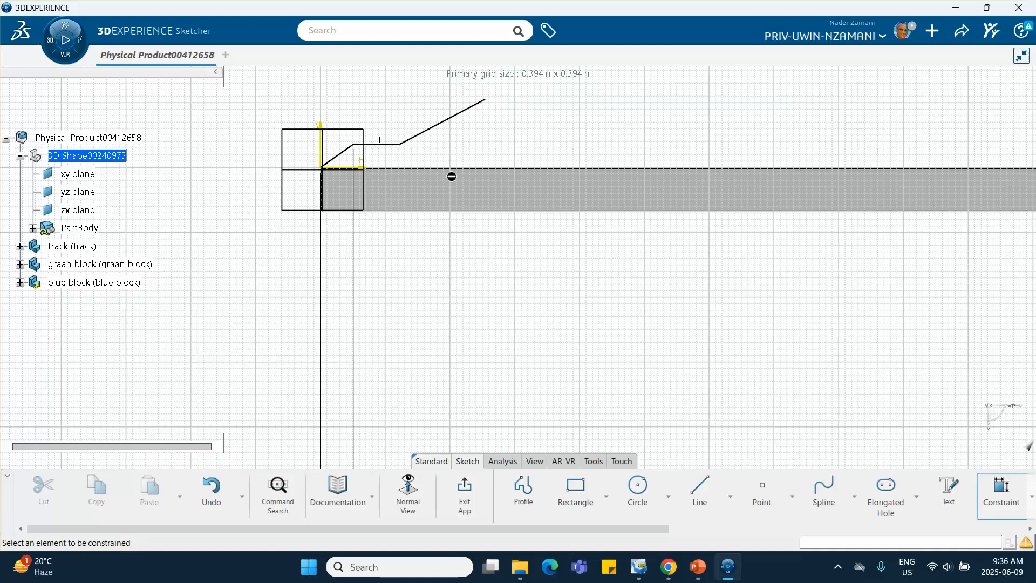
left_click(383, 144)
left_click(396, 263)
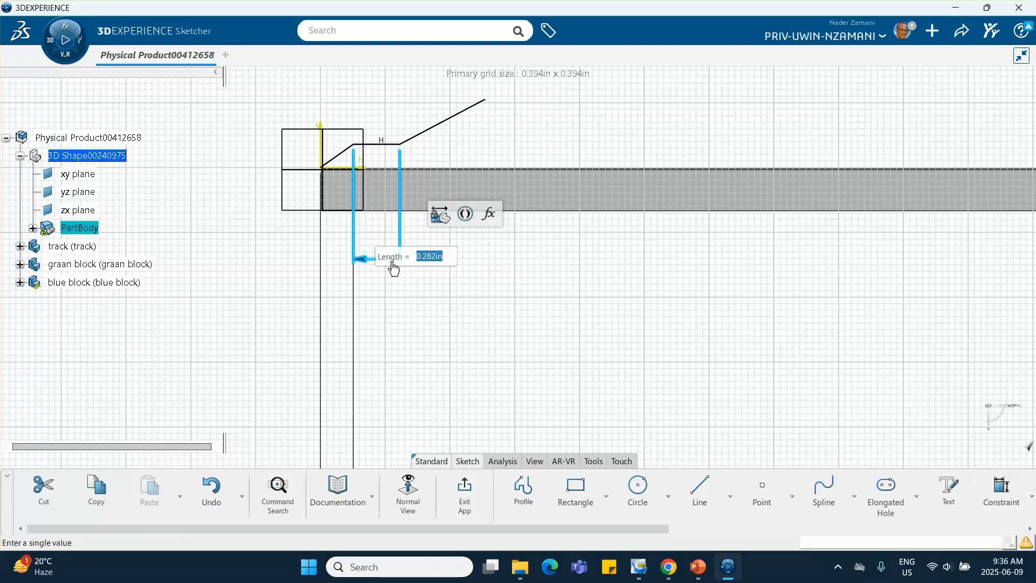
type(".")
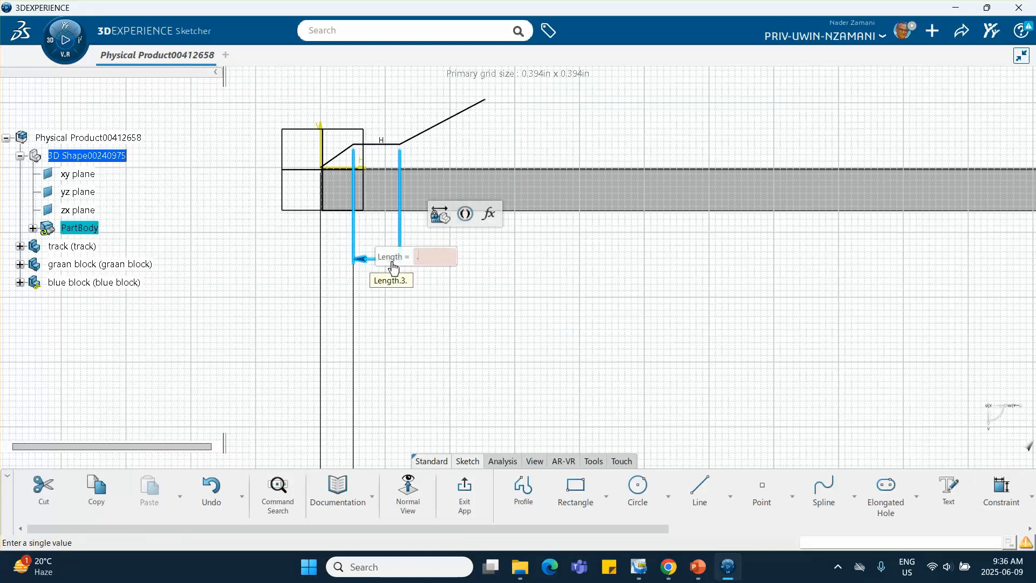
type("3")
key("Return")
left_click(459, 322)
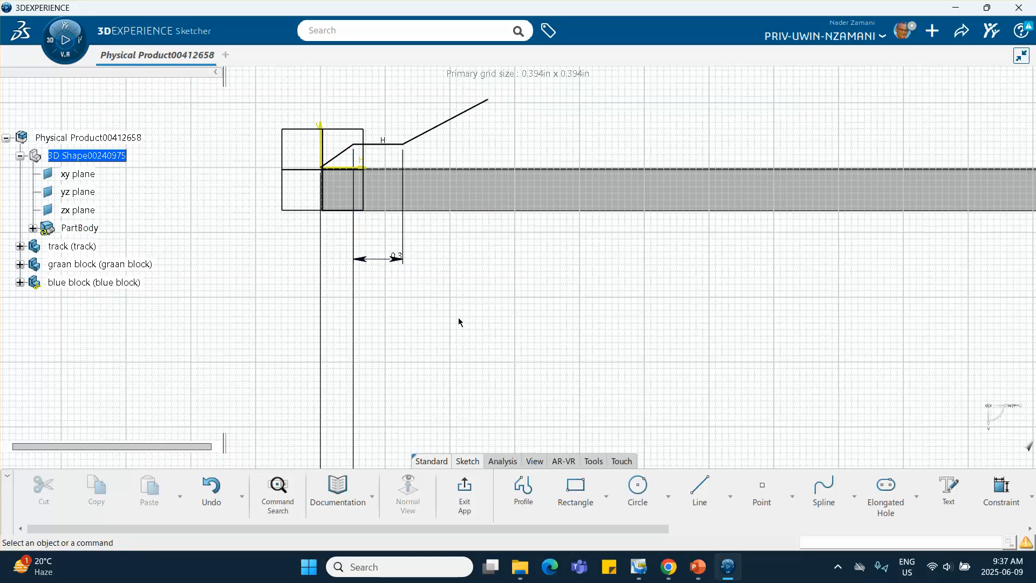
Dimension the horizontal distance from the vertical axis to the profile's free end and set it to 1 in
left_click(1001, 488)
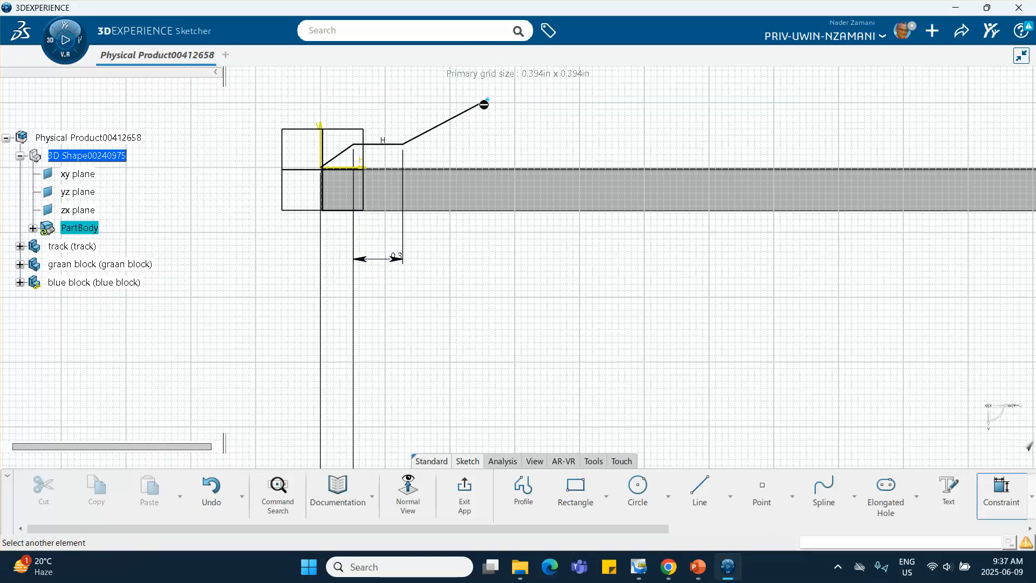
left_click(322, 138)
left_click(443, 231)
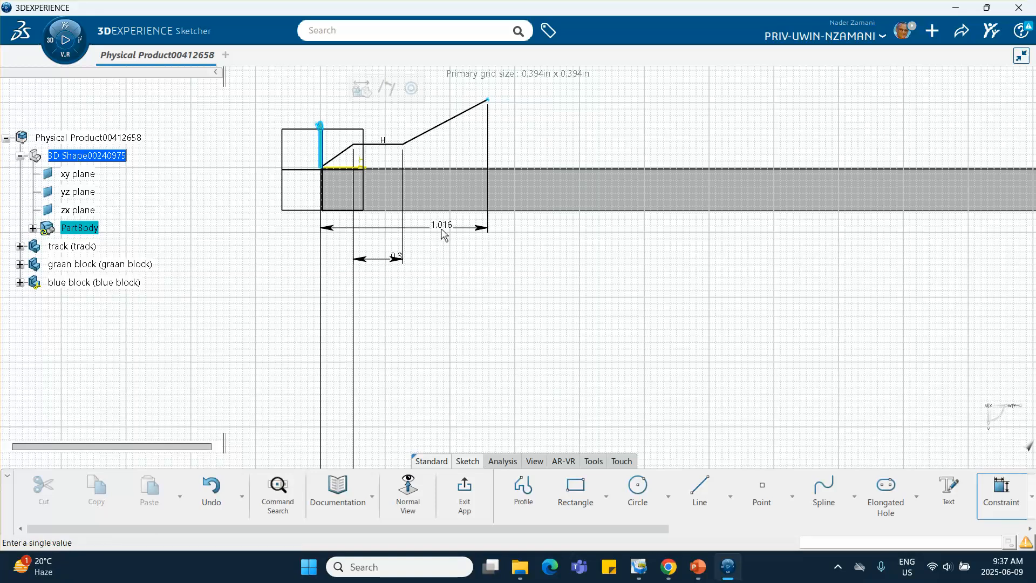
type("1")
key("Return")
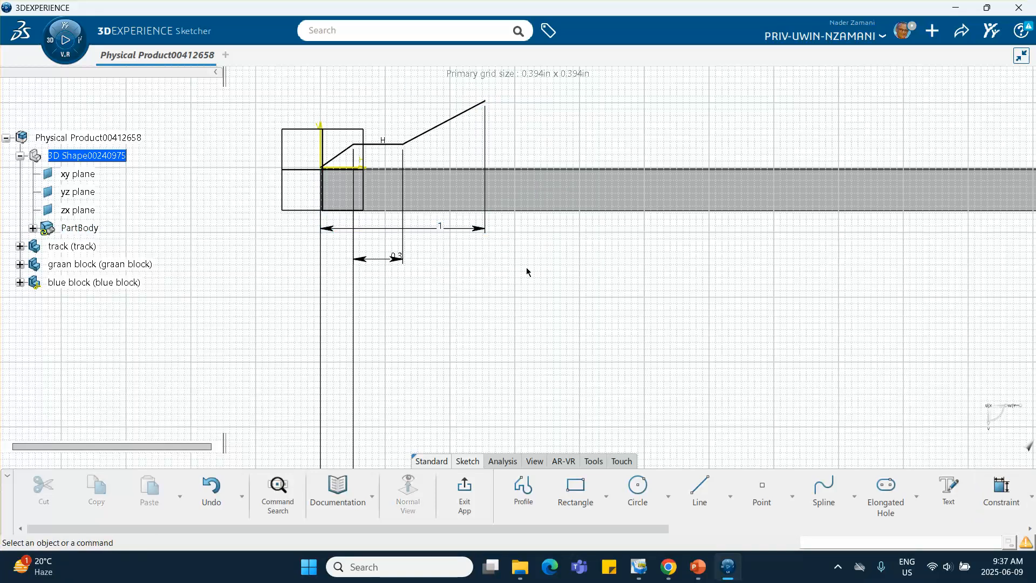
Dimension the height of the profile's horizontal line above the horizontal axis and set it to 0.25 in
left_click(1000, 485)
left_click(382, 145)
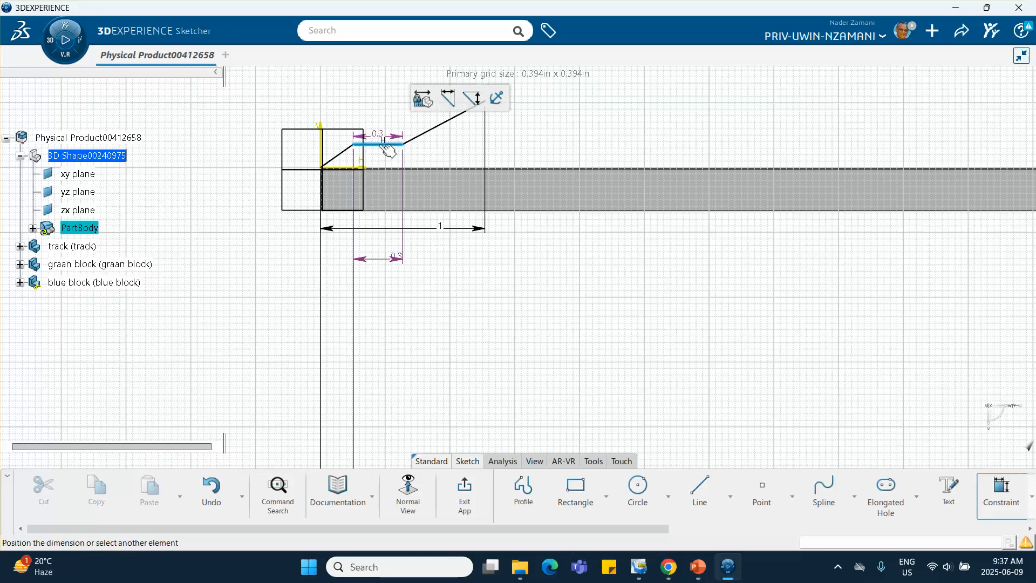
left_click(342, 168)
left_click(244, 162)
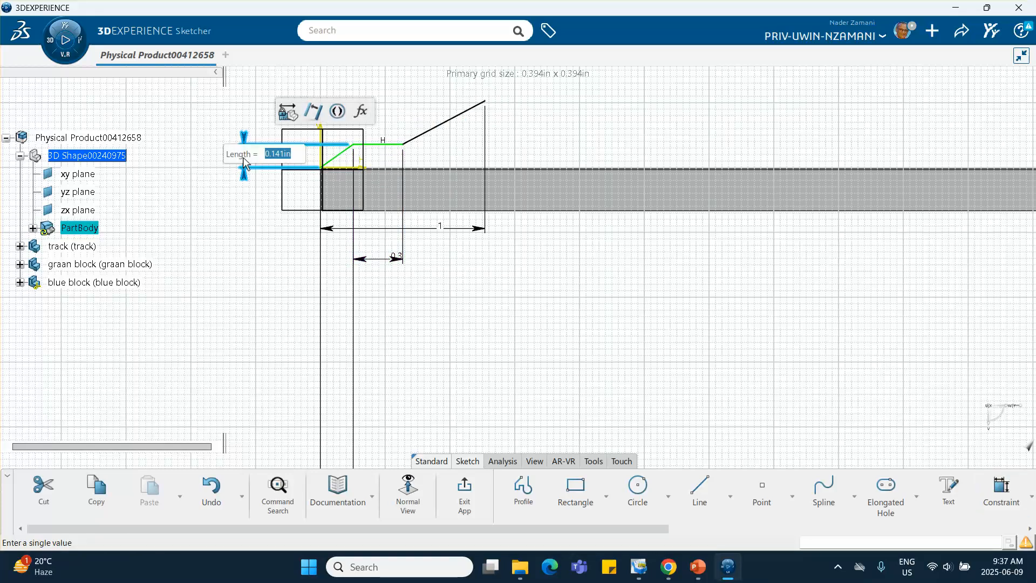
type(".25")
key("Return")
left_click(556, 290)
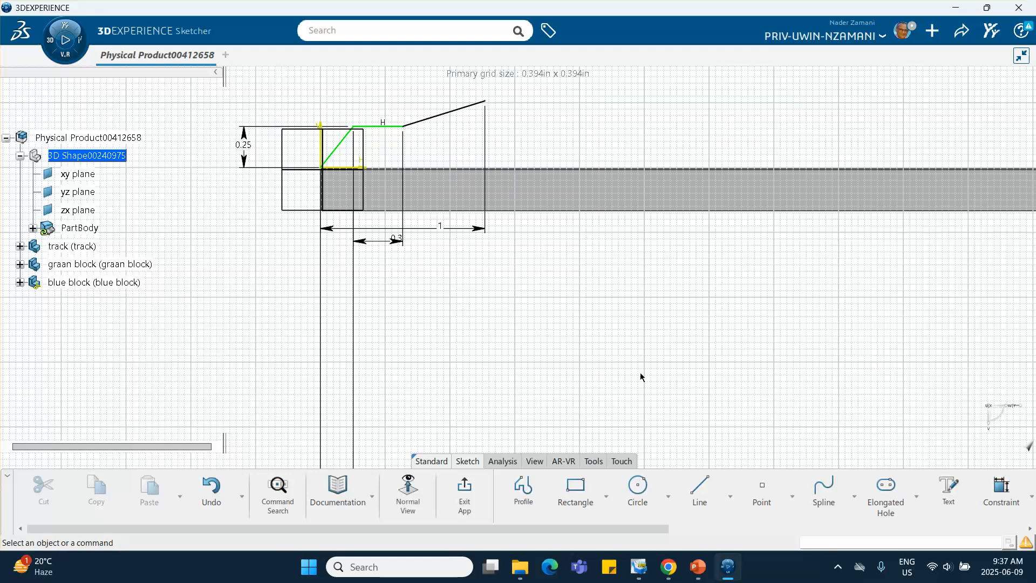
Dimension the height of the profile's free end above the horizontal axis and set it to 1 in
middle_click_drag(654, 384, 615, 441)
left_click(996, 488)
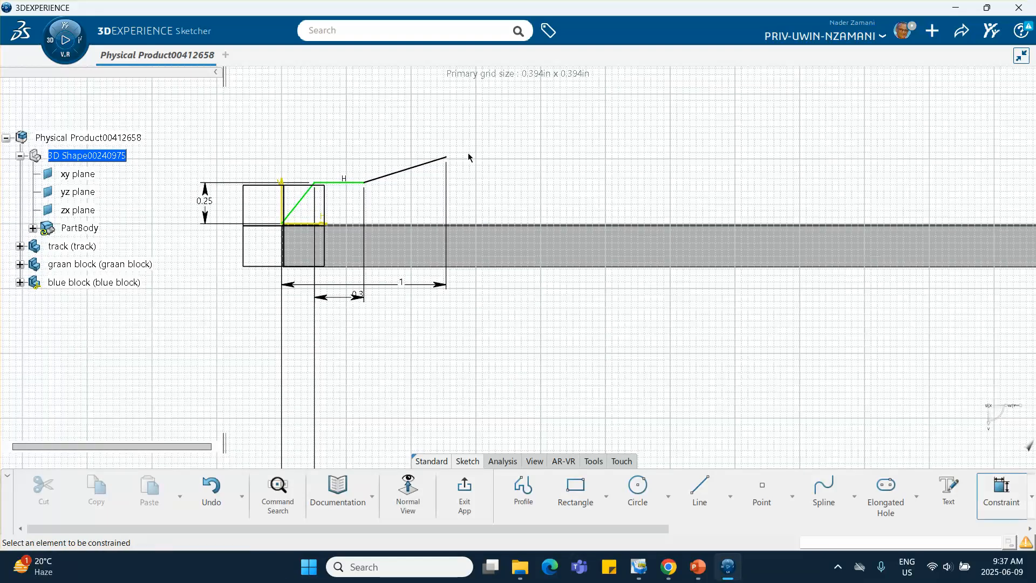
left_click(447, 158)
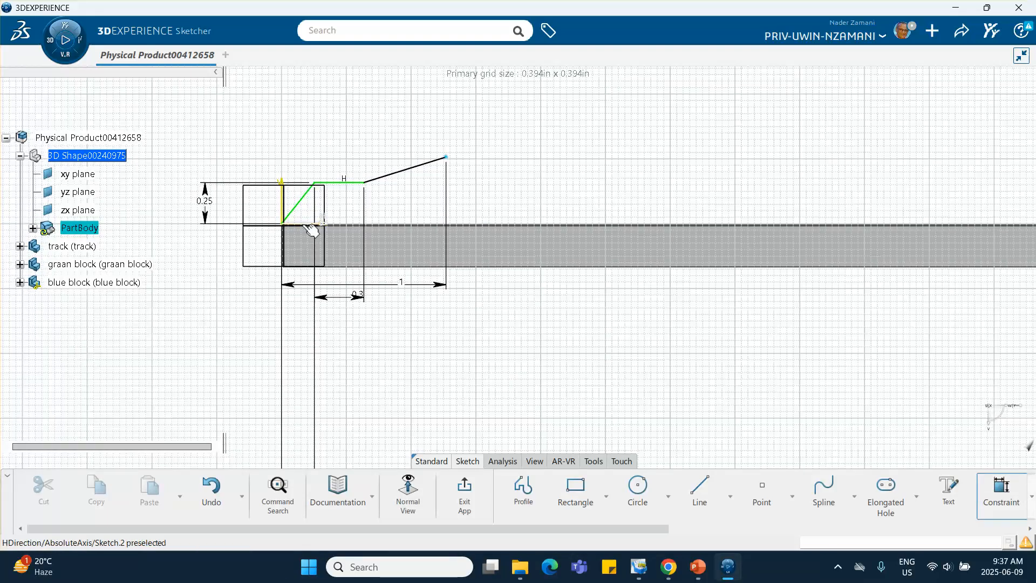
left_click(321, 223)
left_click(487, 191)
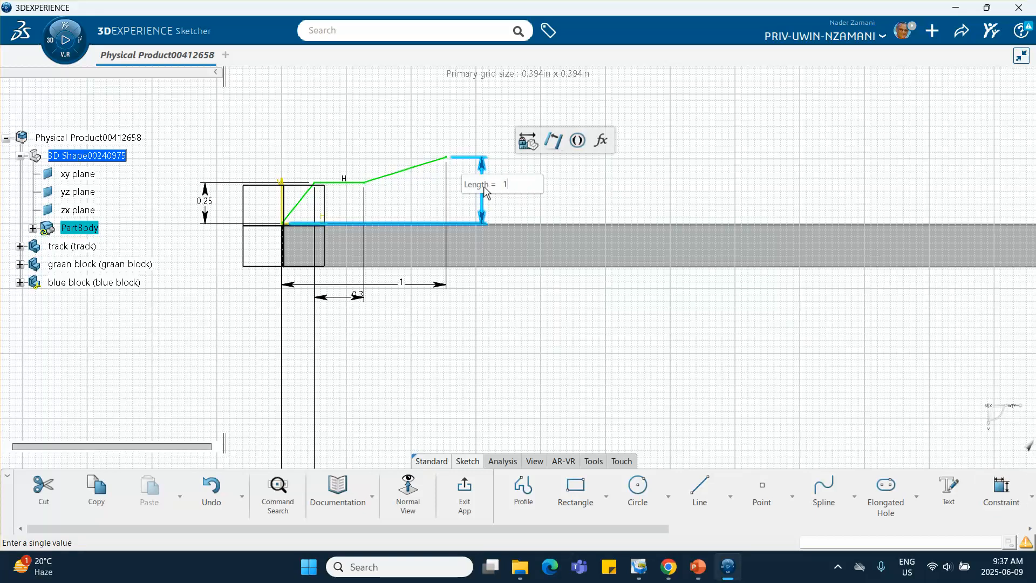
type("1")
key("Return")
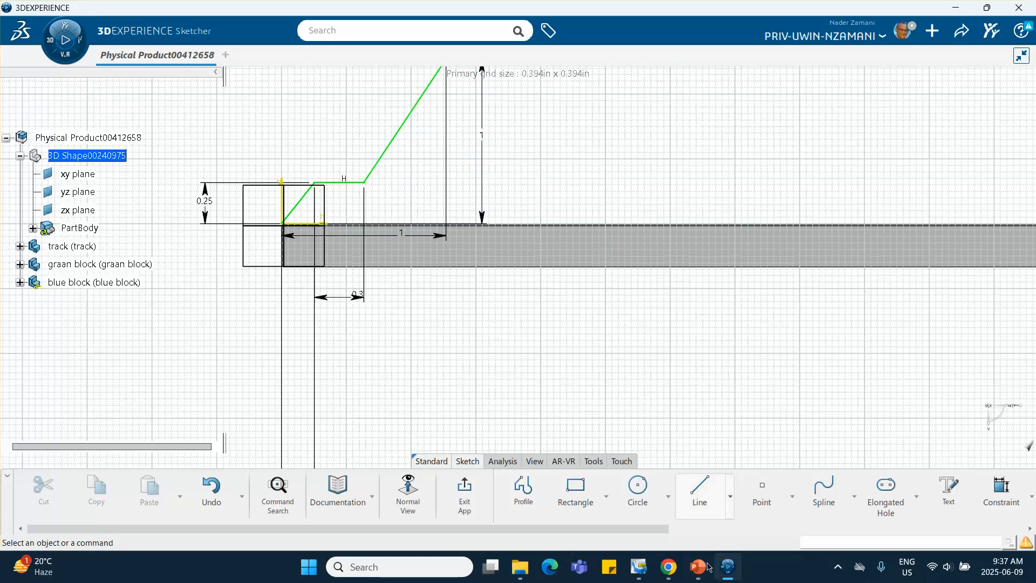
Check the profile against the scaled green block position graph in PowerPoint, return to 3DEXPERIENCE and exit the sketch
left_click(699, 566)
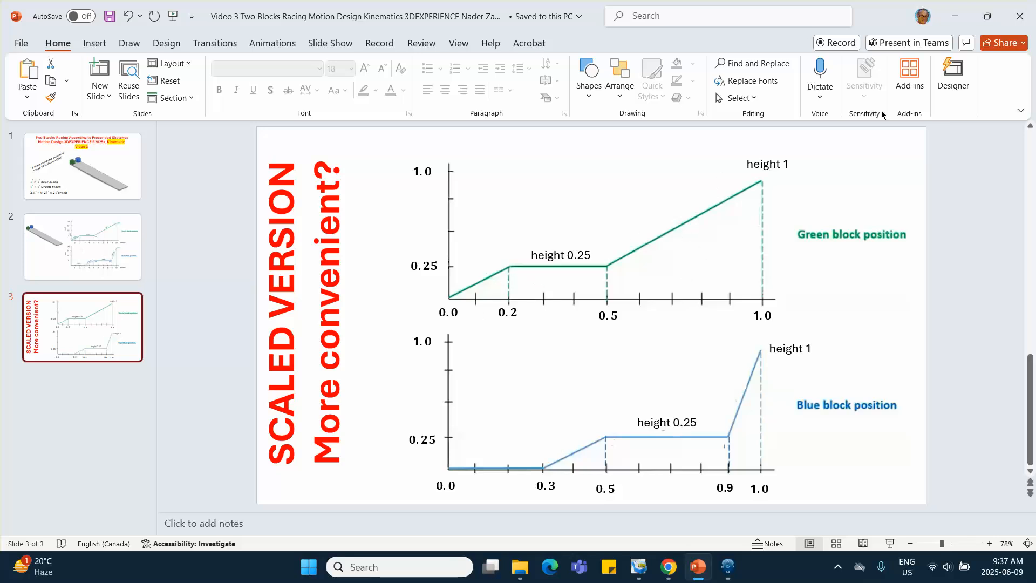
key("alt+Tab")
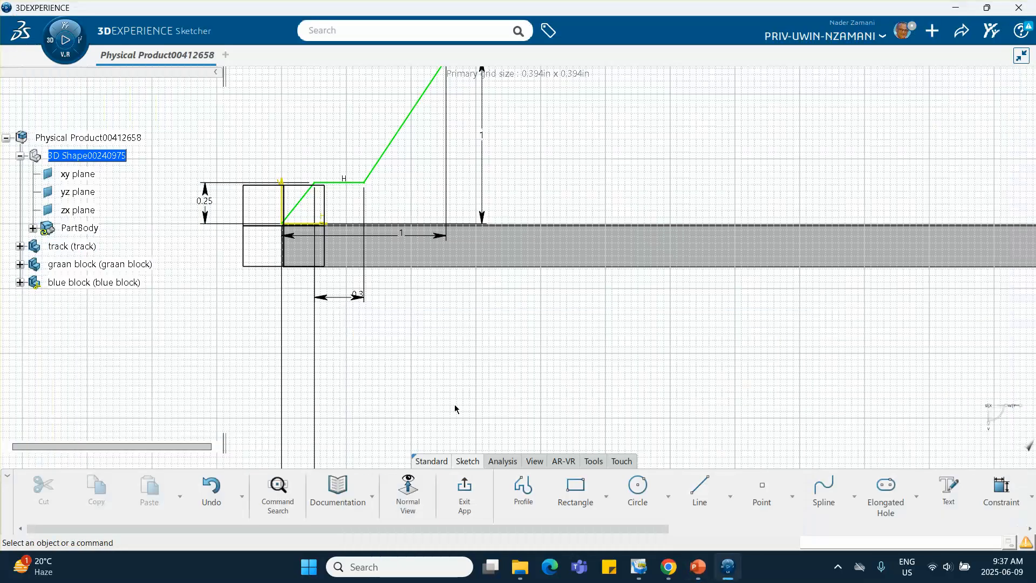
left_click(466, 486)
mouse_move(197, 352)
middle_mouse_down()
mouse_move(164, 279)
mouse_move(293, 222)
mouse_move(335, 309)
middle_mouse_up()
left_click(293, 222)
mouse_move(176, 262)
middle_mouse_down()
mouse_move(224, 253)
mouse_move(226, 234)
middle_mouse_up()
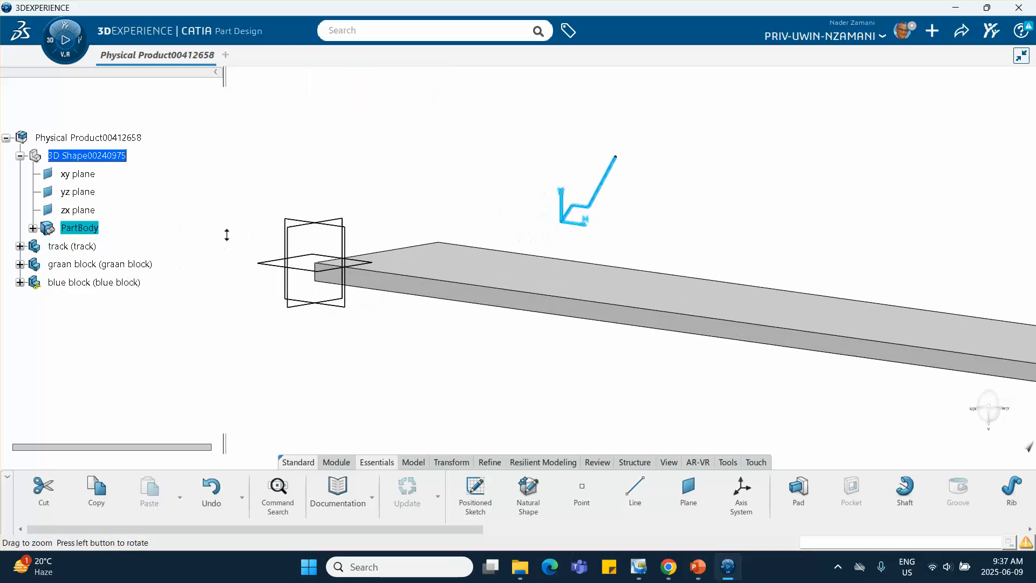
Rename the finished profile sketch in PartBody as "sketch for green block"
left_click(33, 228)
right_click(89, 357)
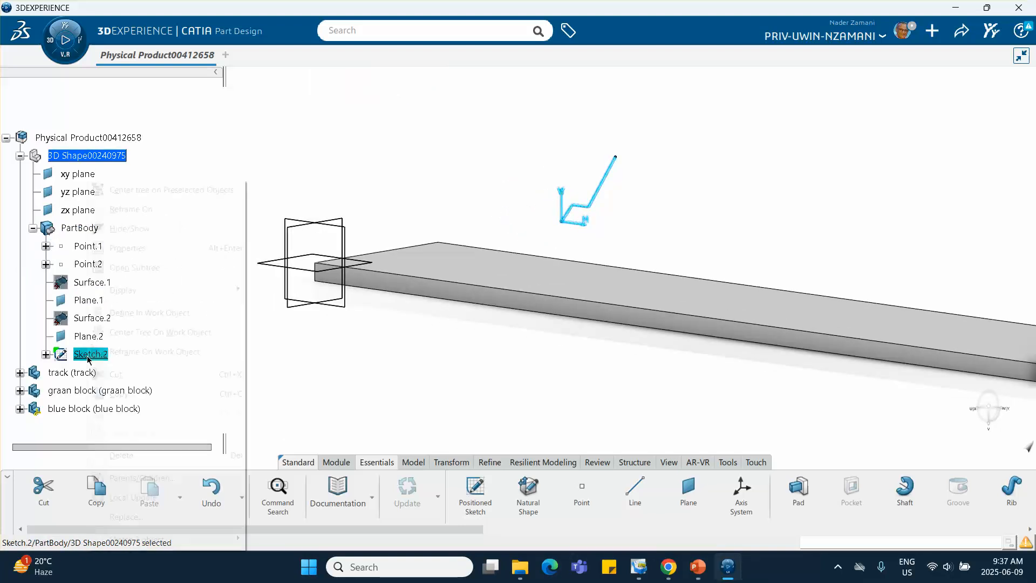
left_click(234, 248)
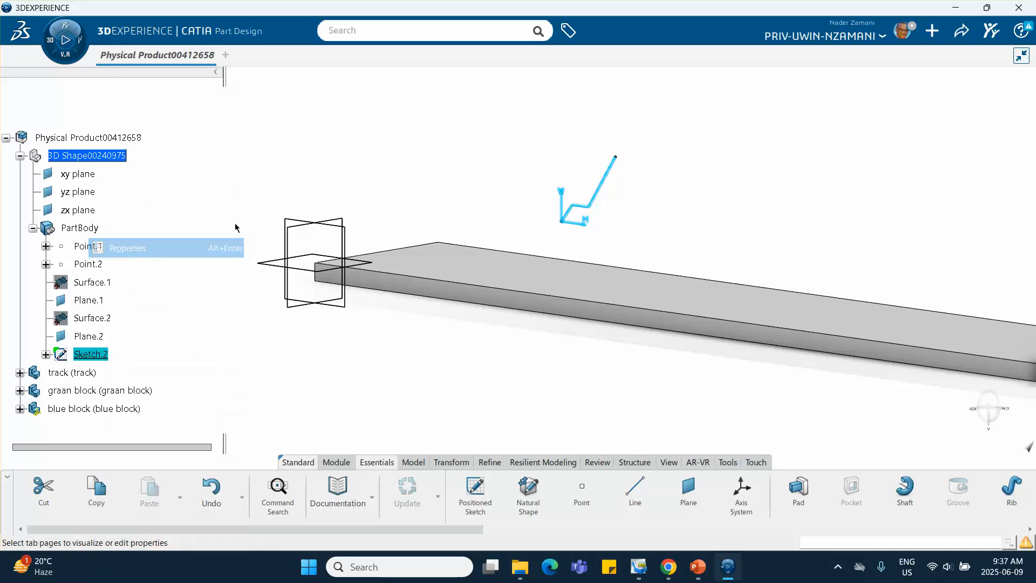
left_click(625, 148)
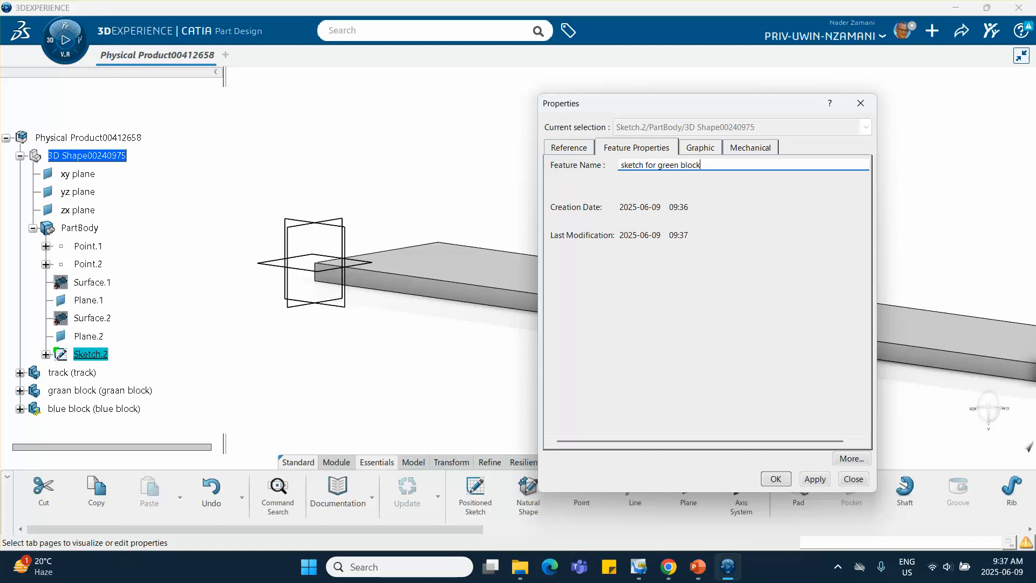
left_click(776, 479)
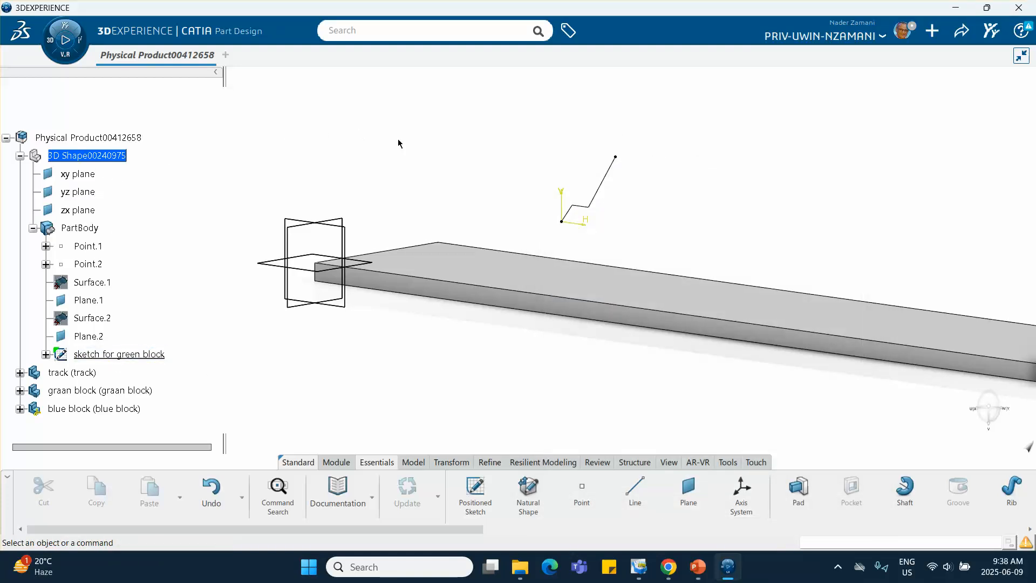
Start a positioned sketch on the plane that passes through the second reference point
middle_click_drag(398, 143, 300, 212)
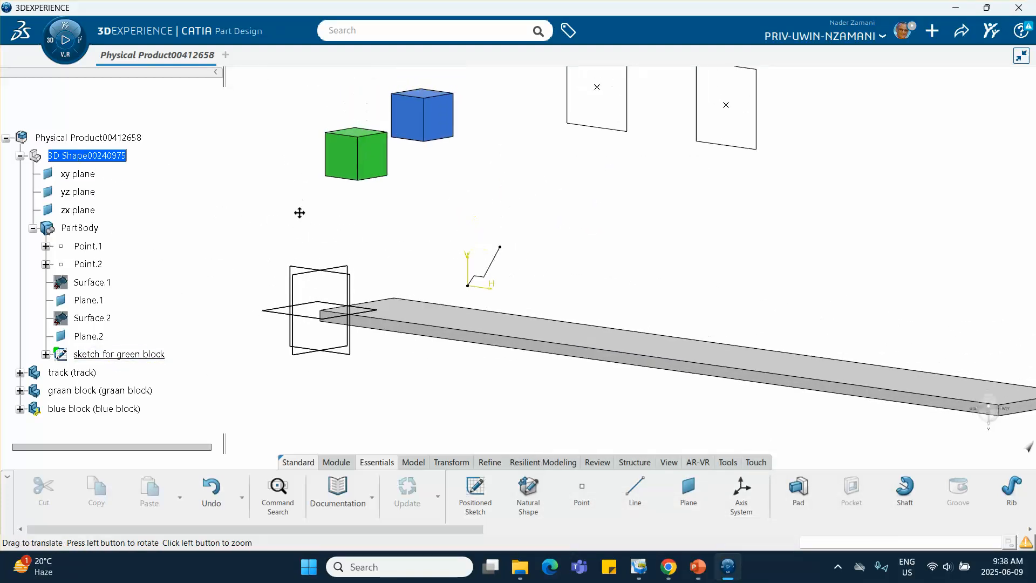
left_click(702, 142)
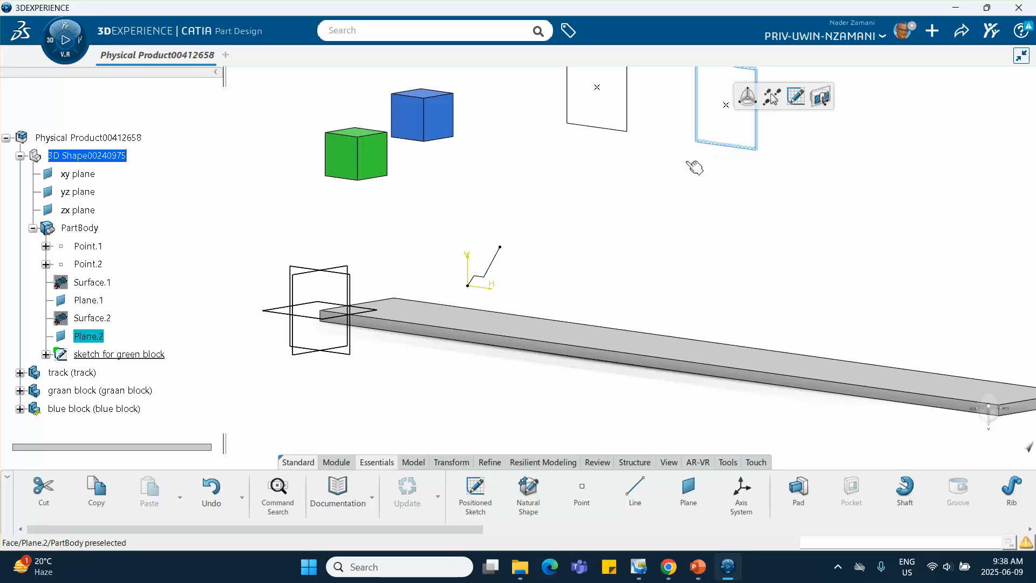
left_click(597, 237)
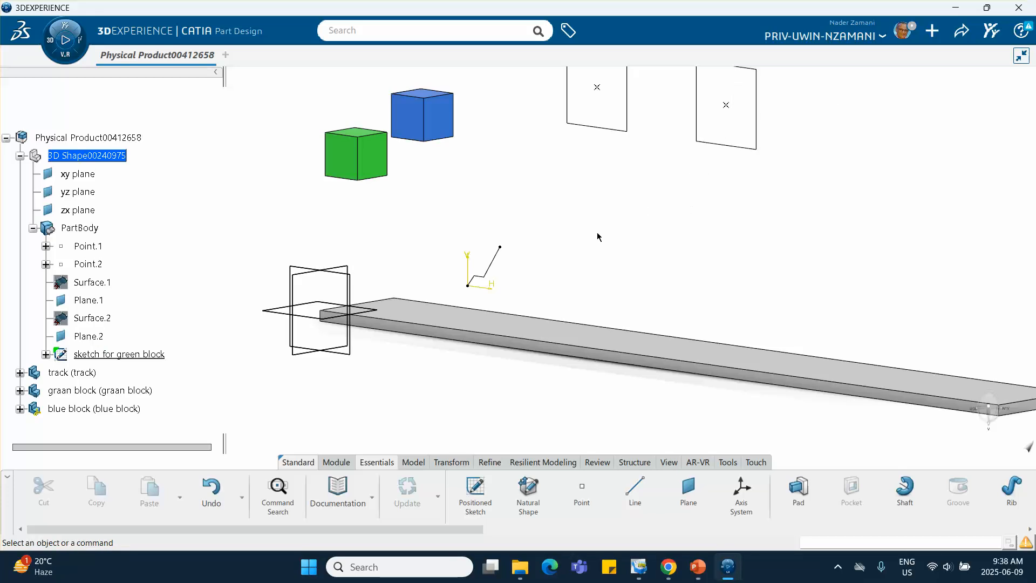
left_click(755, 151)
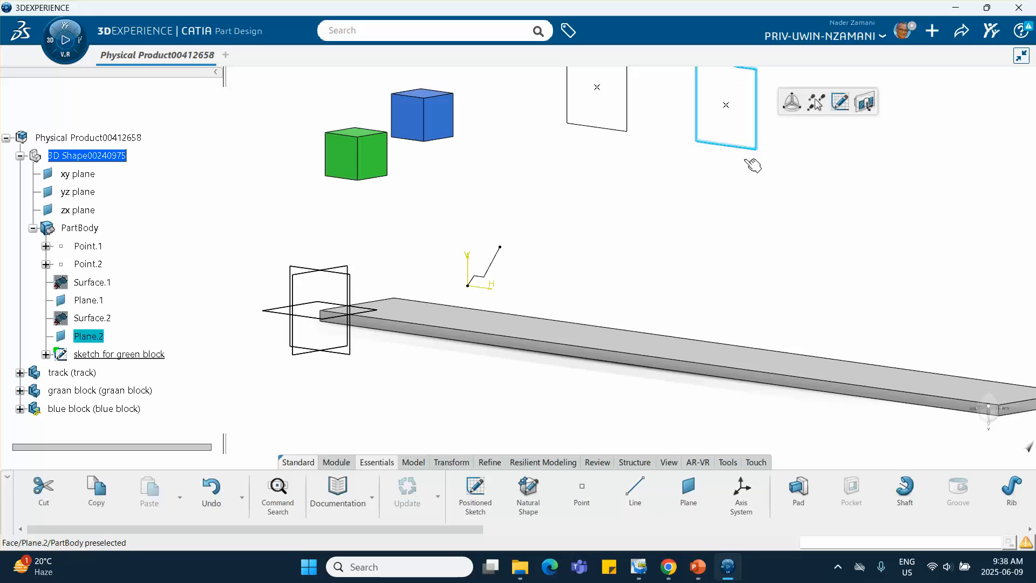
left_click(475, 491)
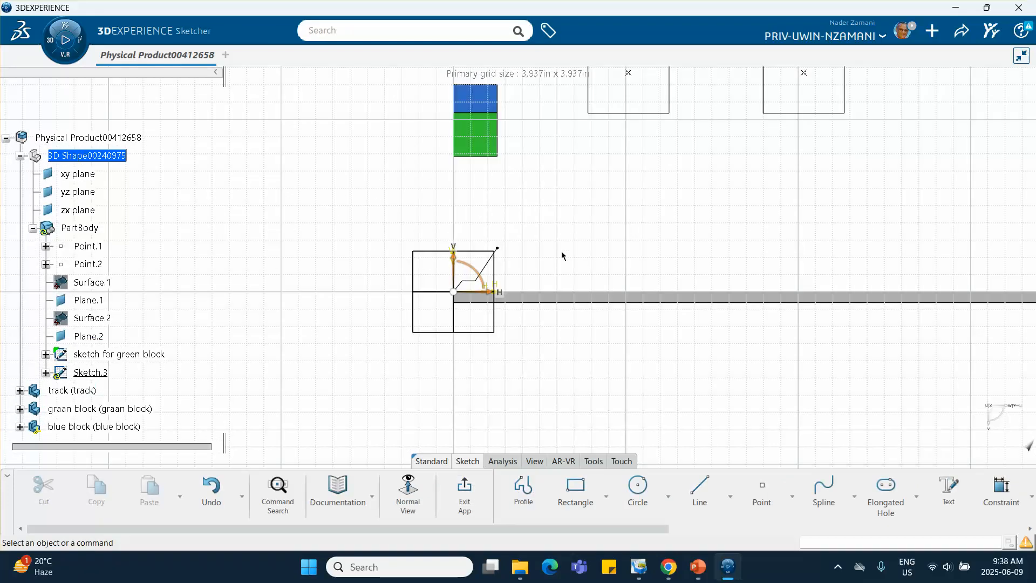
middle_click_drag(562, 254, 556, 160)
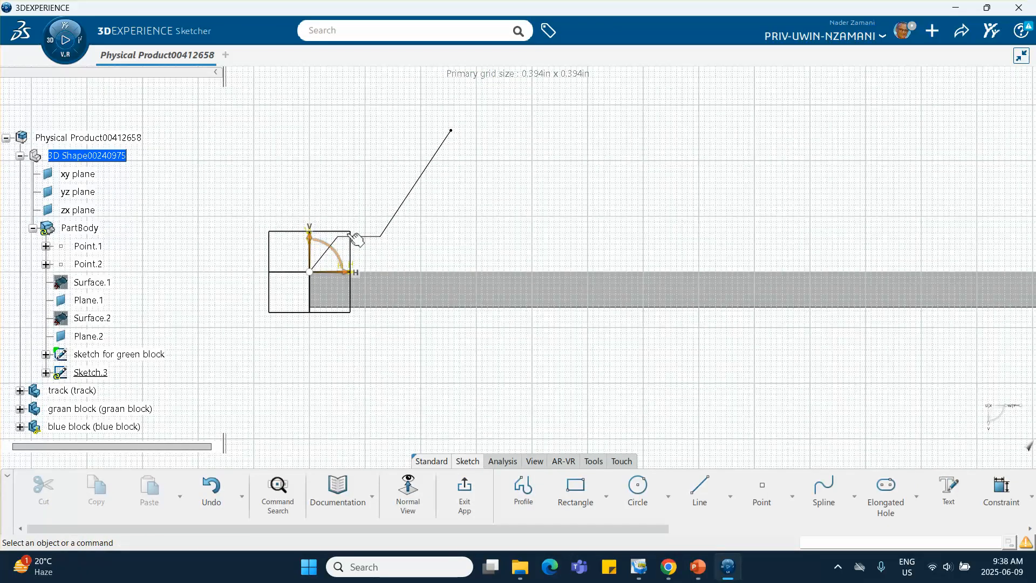
middle_click_drag(469, 192, 481, 278)
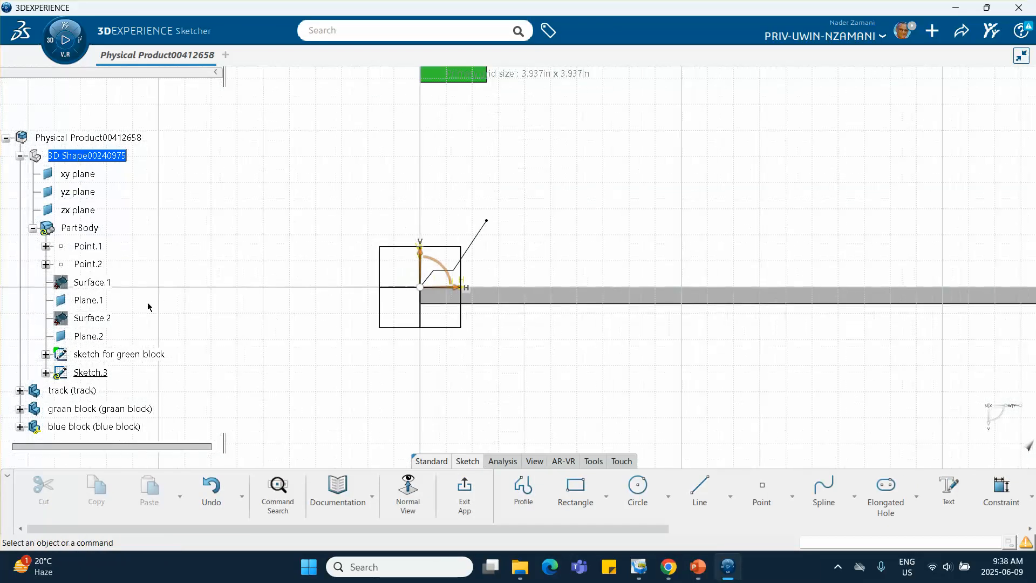
Hide the green block's profile sketch, then check the scaled blue block position graph in PowerPoint and return to 3DEXPERIENCE
right_click(111, 360)
left_click(173, 136)
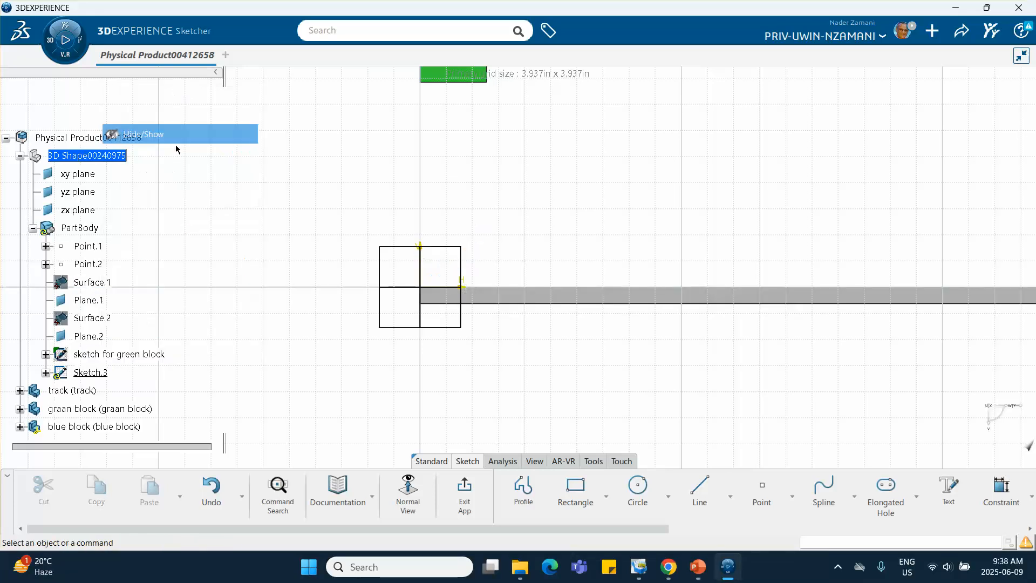
left_click(697, 567)
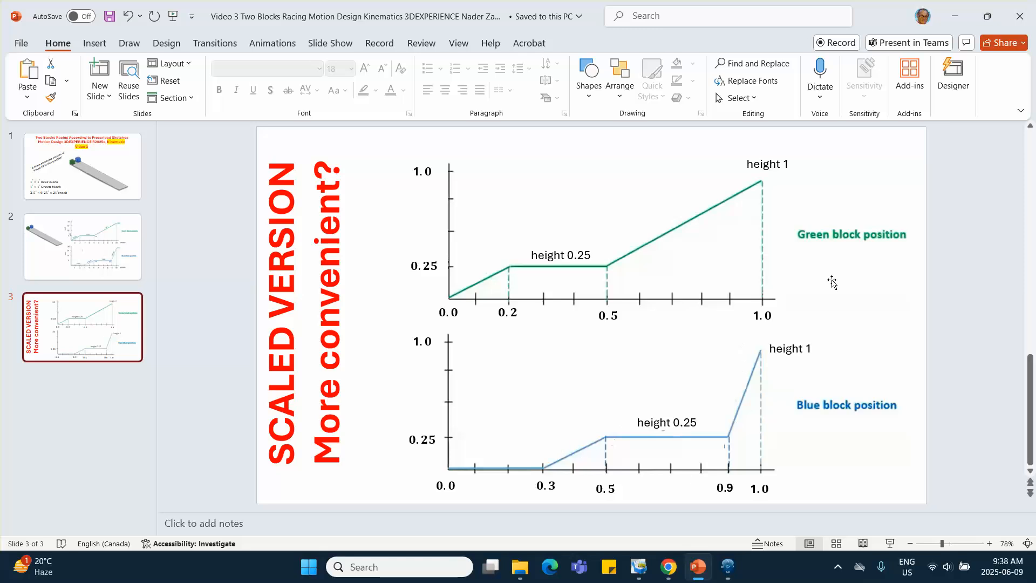
left_click(953, 18)
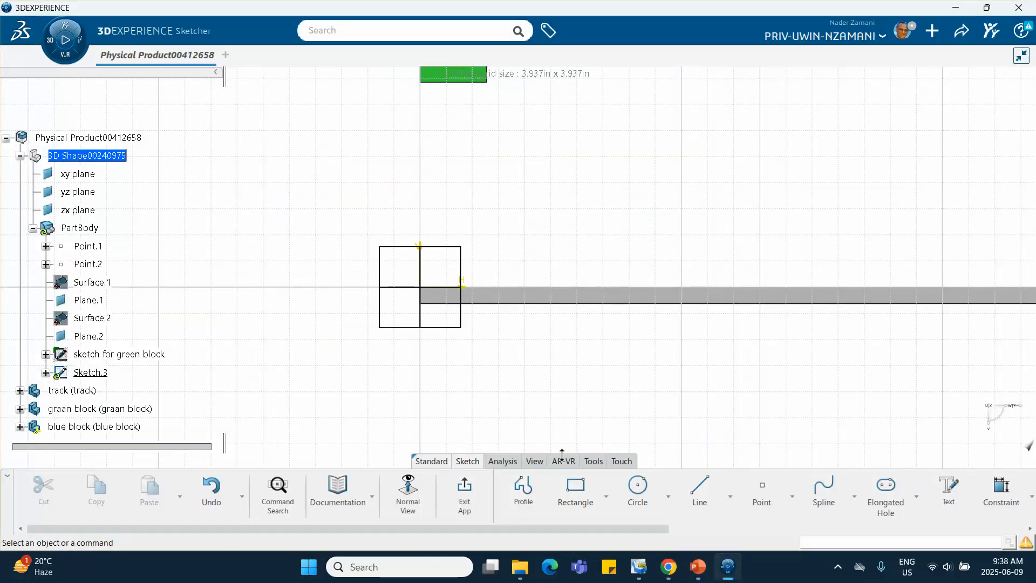
left_click(522, 489)
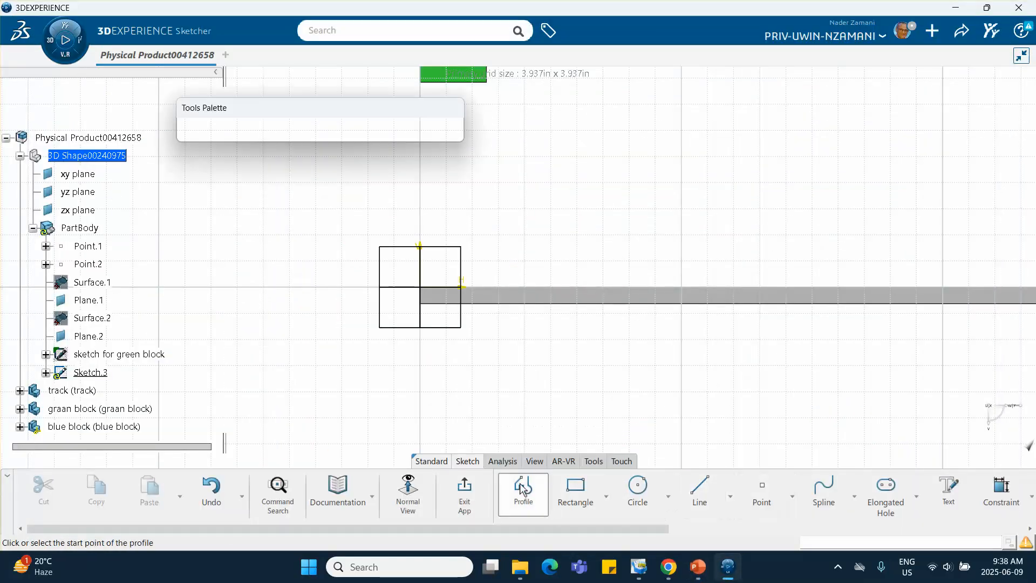
left_click(423, 286)
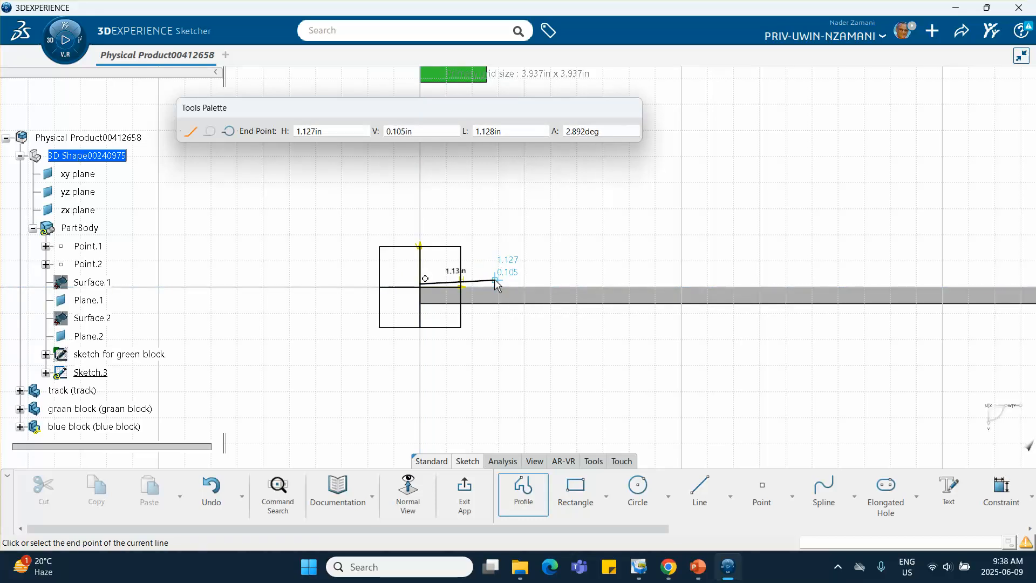
key("Escape")
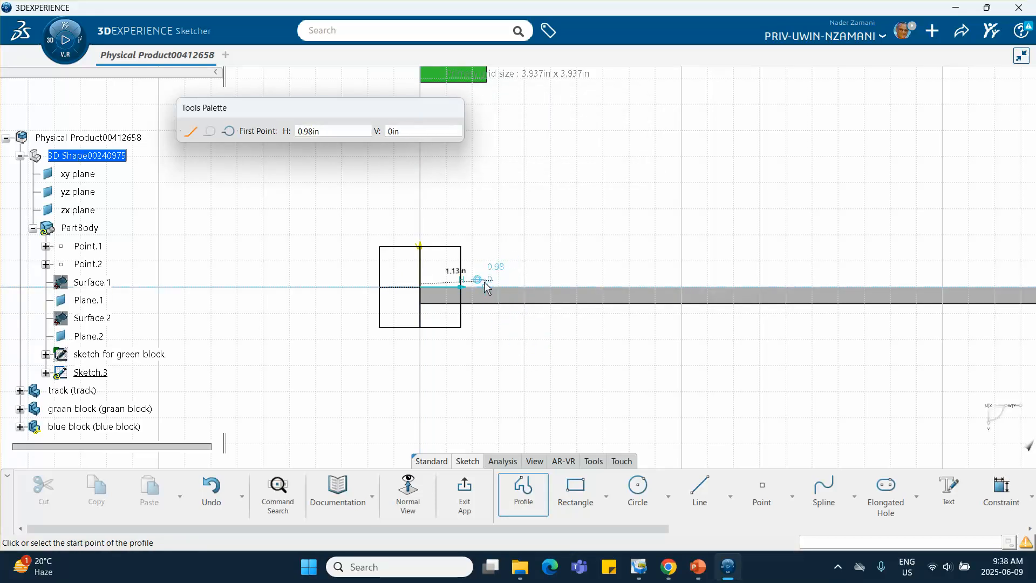
left_click(489, 286)
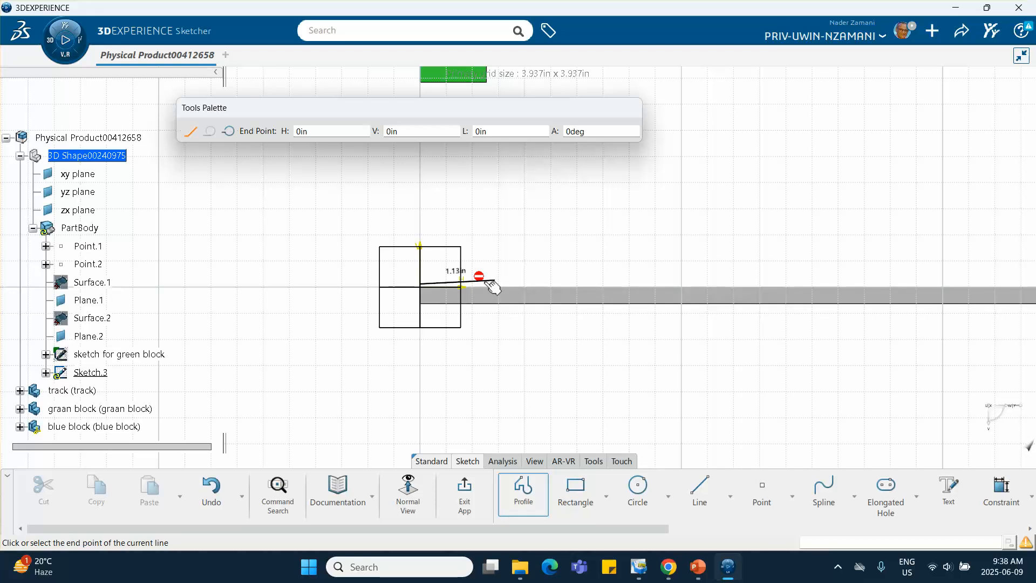
key("Escape")
key("Escape")
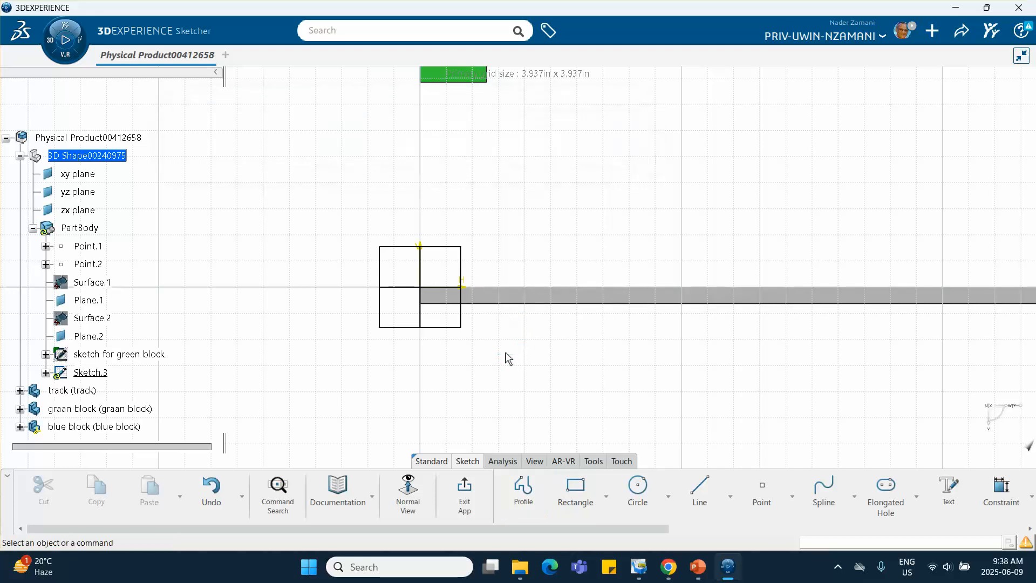
Sketch a four-segment open profile from the origin: about 1.06 in along the horizontal axis, a rise, a horizontal plateau about 0.59 in high, and a steeper rise
left_click(523, 488)
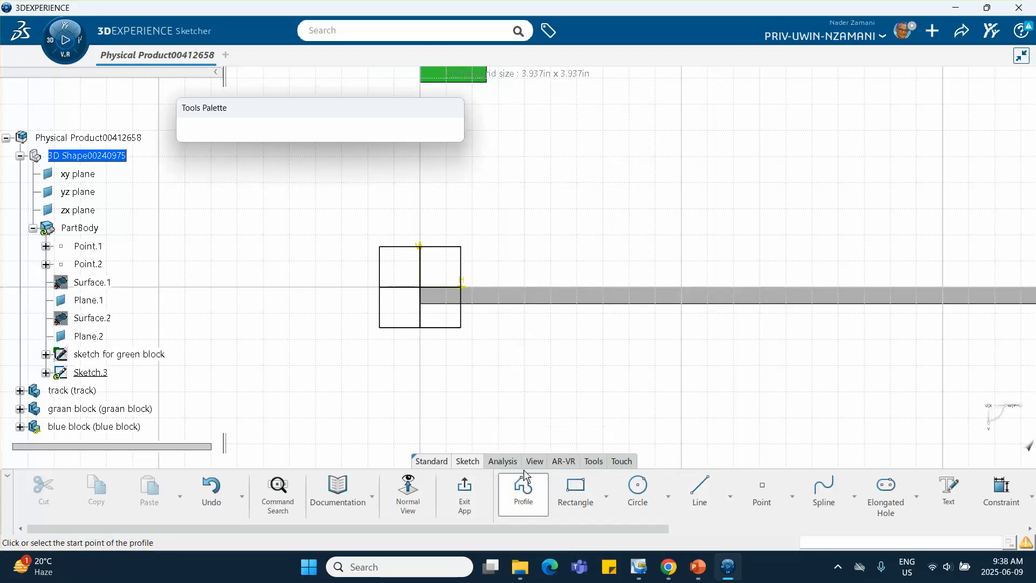
left_click(422, 287)
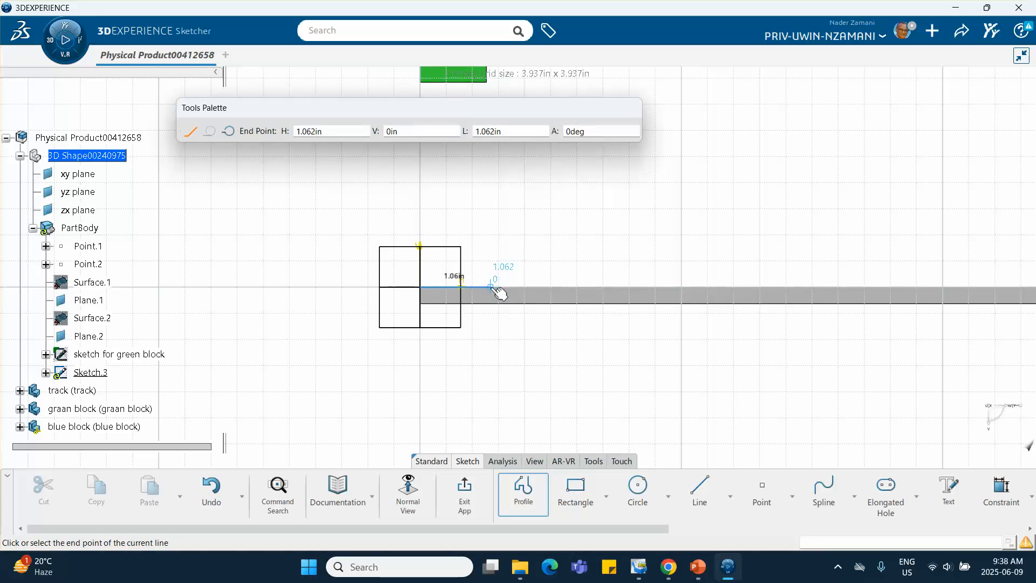
left_click(490, 287)
left_click(521, 247)
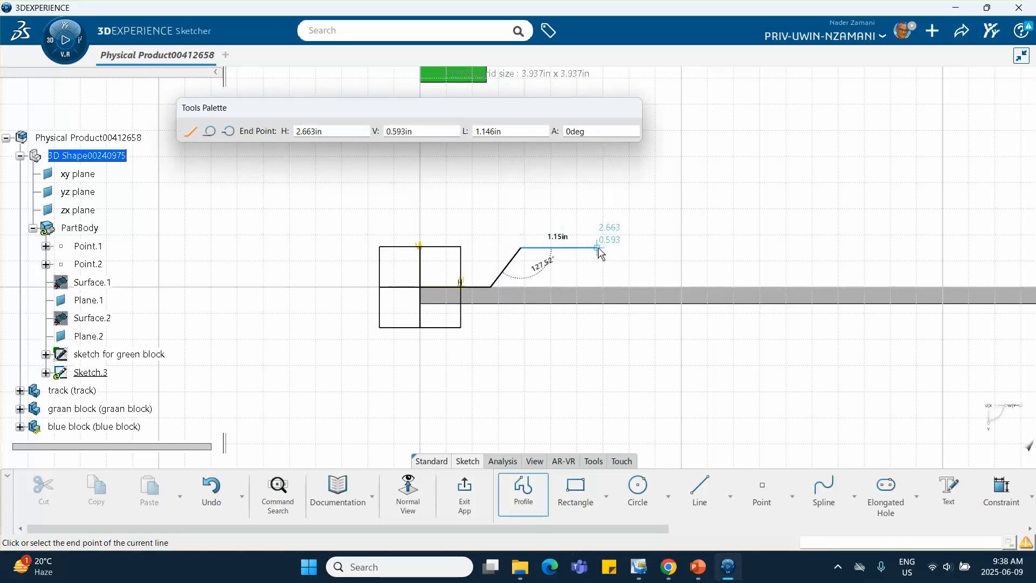
left_click(613, 248)
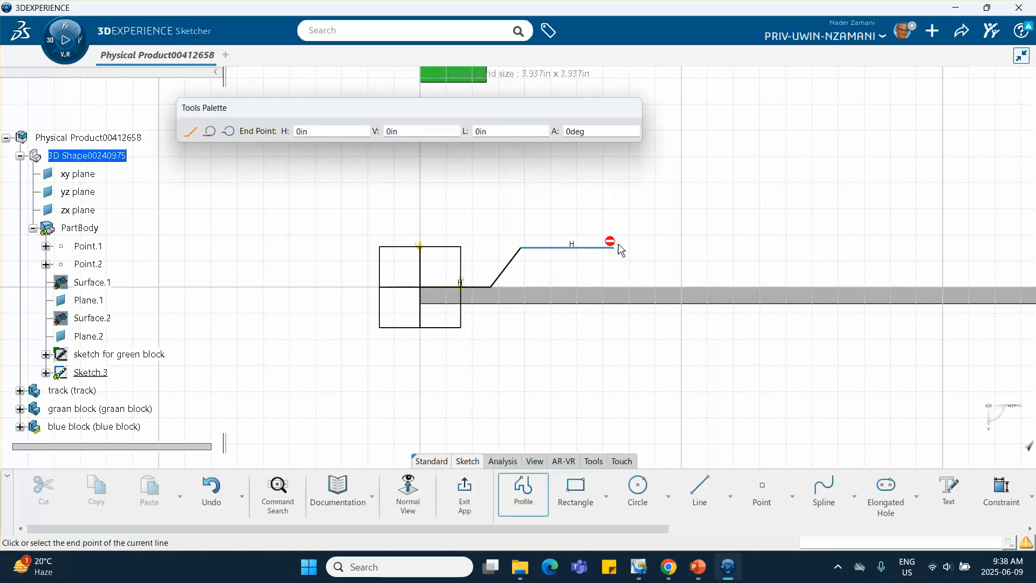
double_click(669, 146)
left_click(643, 434)
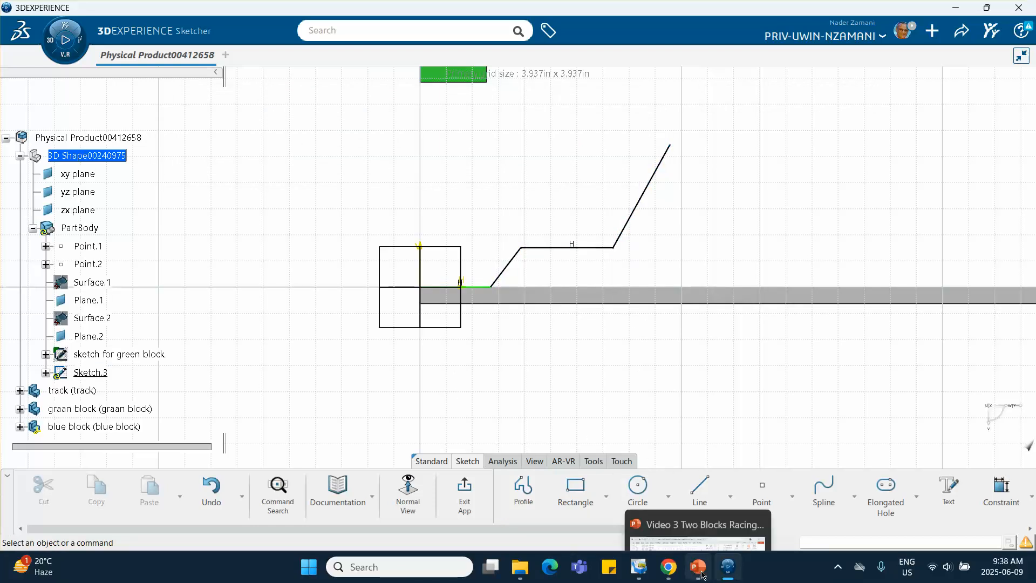
Dimension the first horizontal segment's length, set it to 0.3 in and accept scaling of all sketch elements
left_click(982, 496)
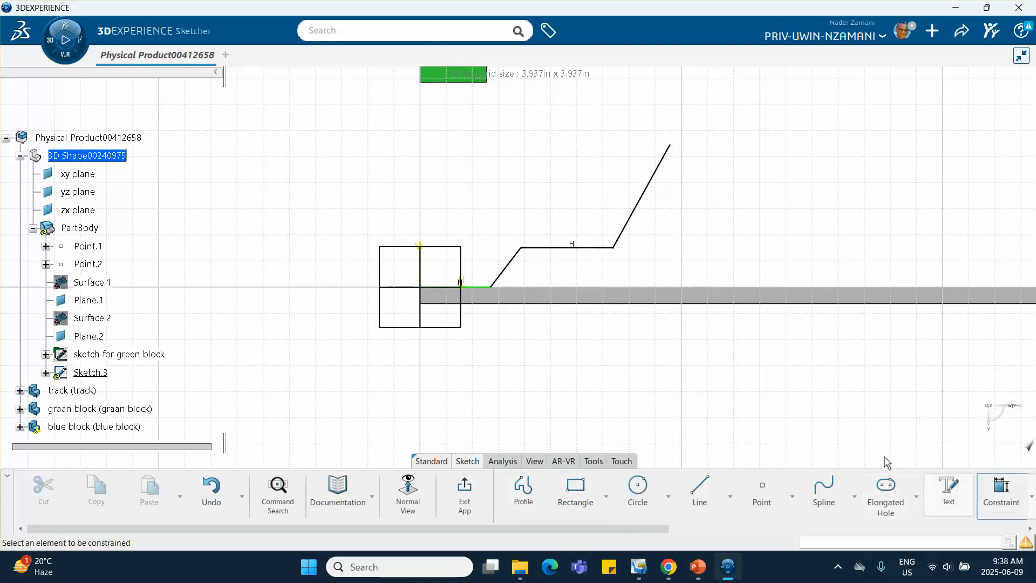
left_click(474, 291)
left_click(467, 361)
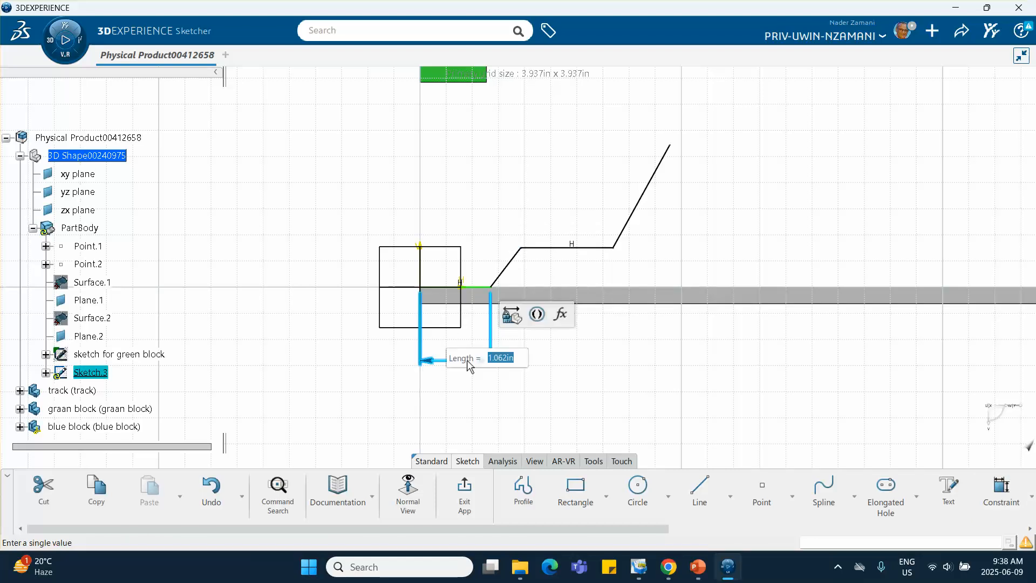
type(".3")
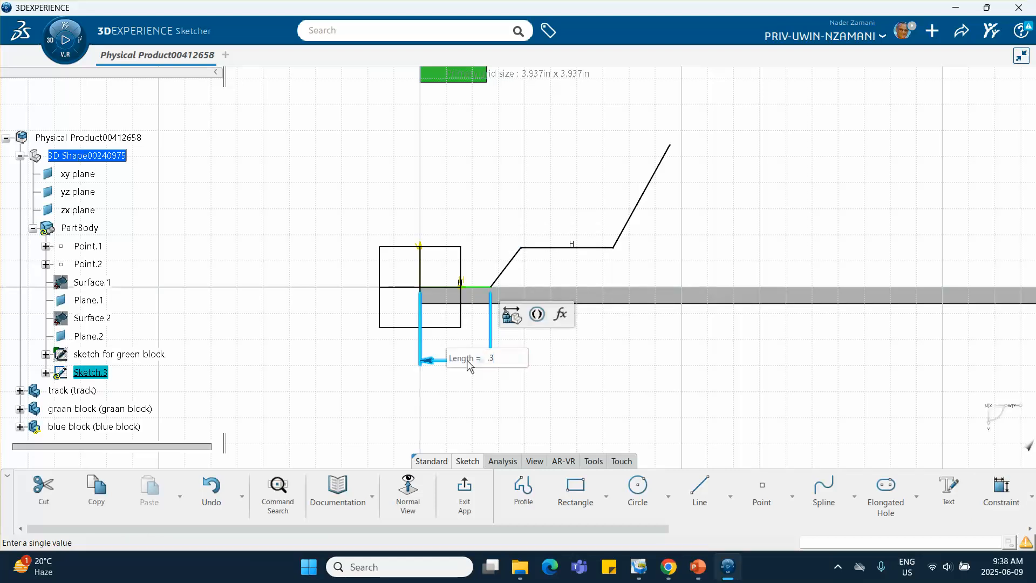
key("Return")
left_click(563, 332)
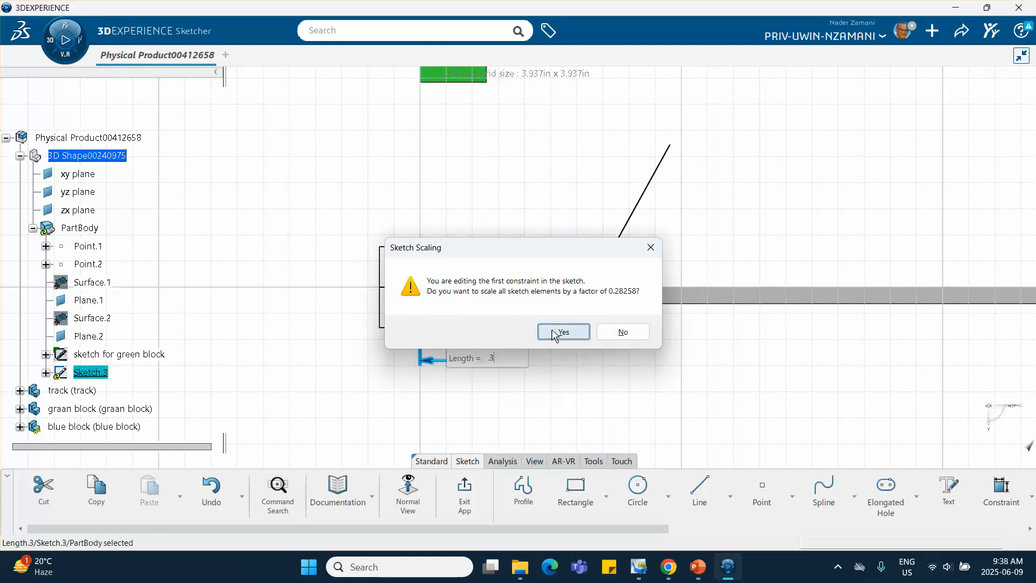
Dimension the first inclined segment as a horizontal distance and set it to 0.2 in
middle_click_drag(499, 278, 544, 196)
left_click(999, 491)
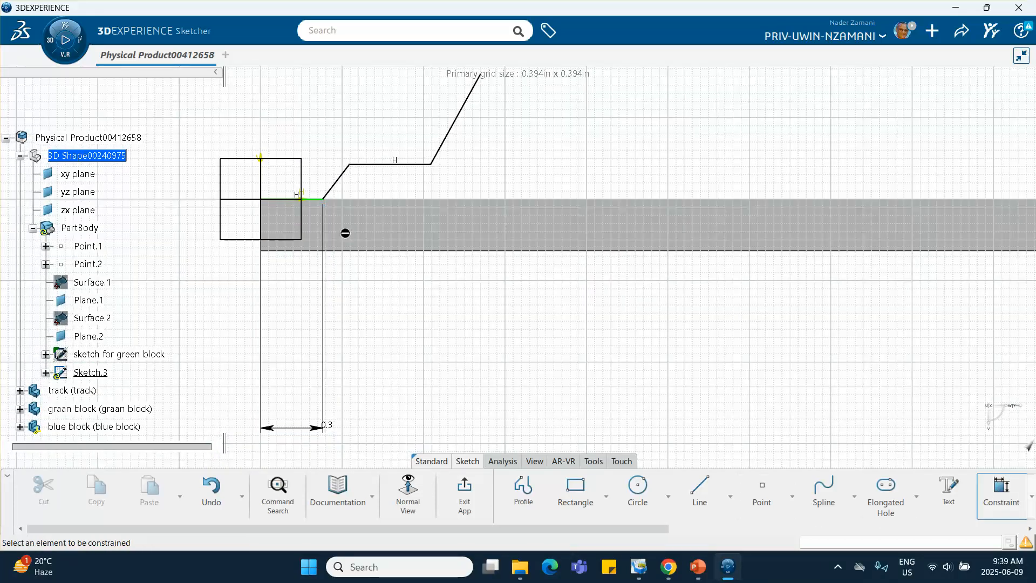
left_click(338, 180)
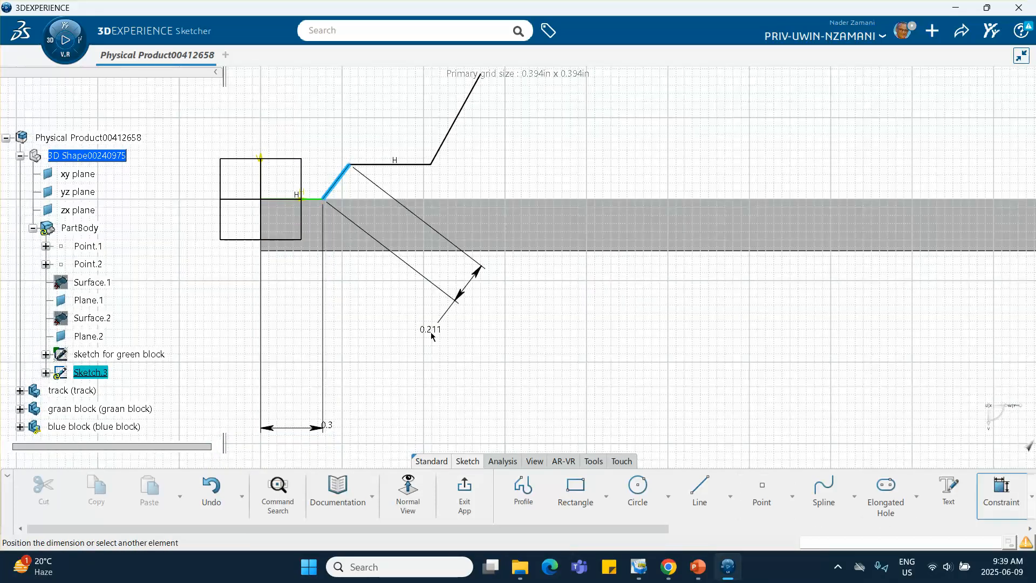
right_click(432, 334)
left_click(473, 370)
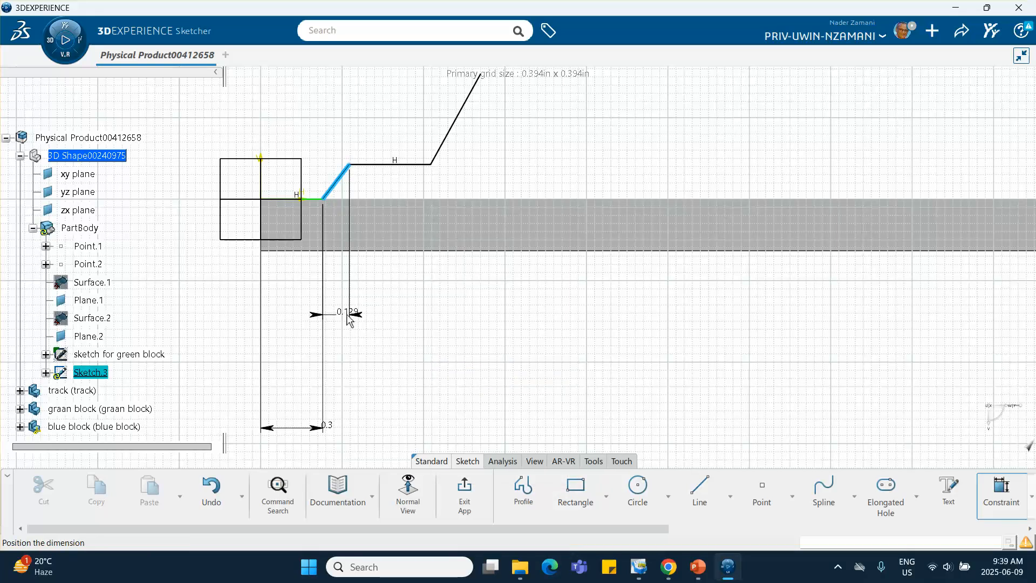
left_click(346, 321)
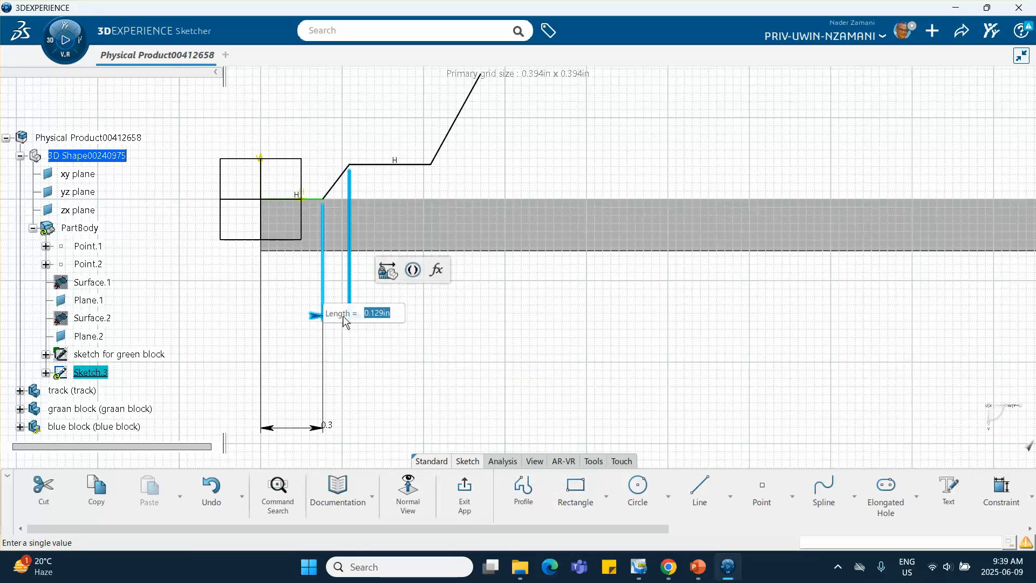
type(".2")
key("Return")
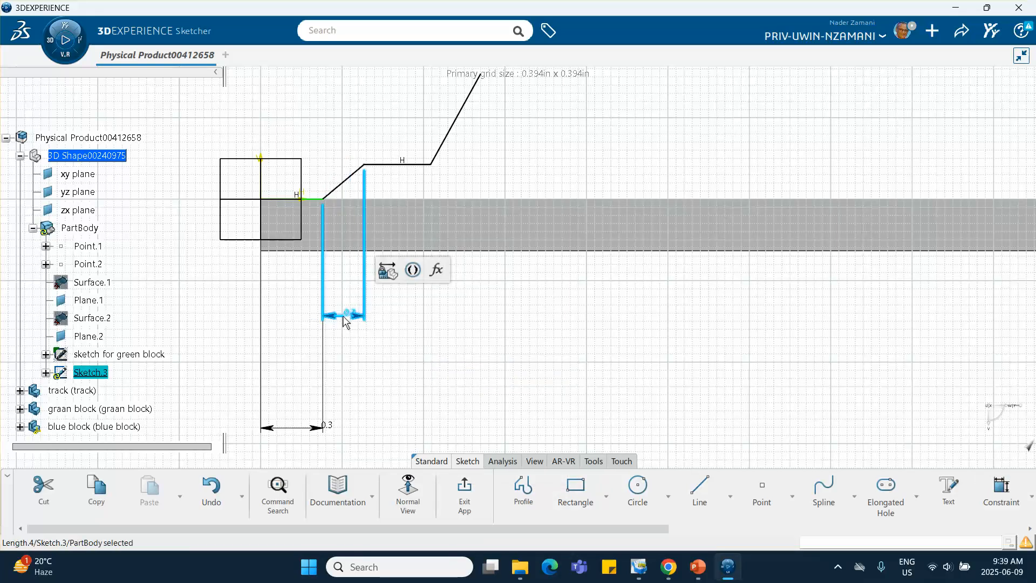
left_click(412, 374)
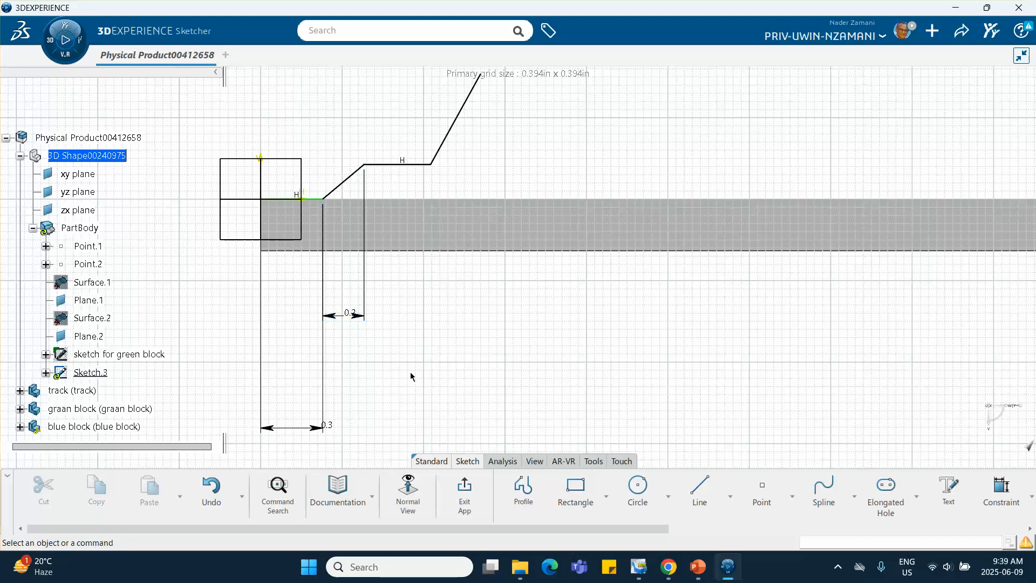
Dimension the length of the profile's raised horizontal segment and set it to 0.4 in
left_click(400, 165)
left_click(565, 115)
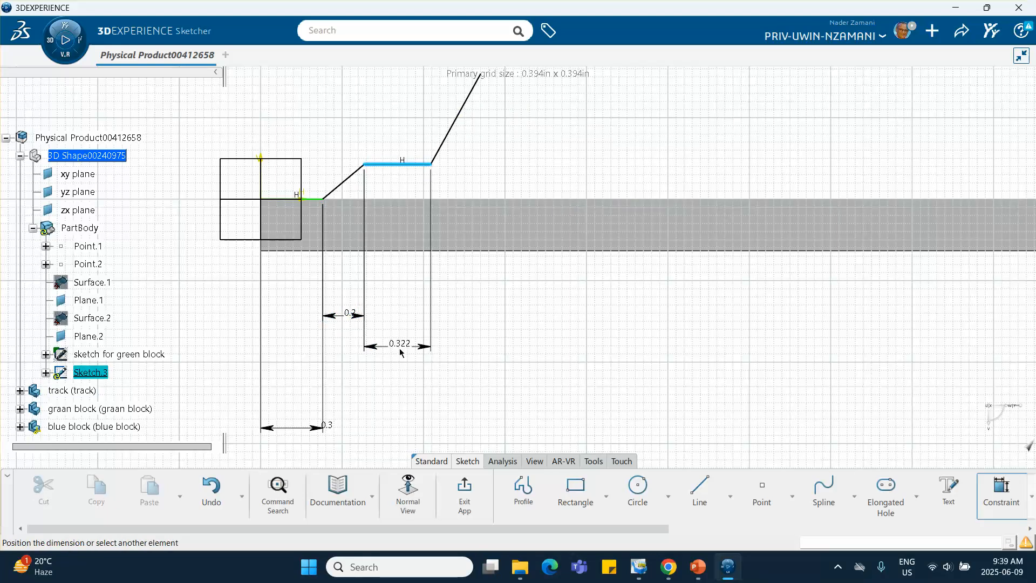
left_click(400, 348)
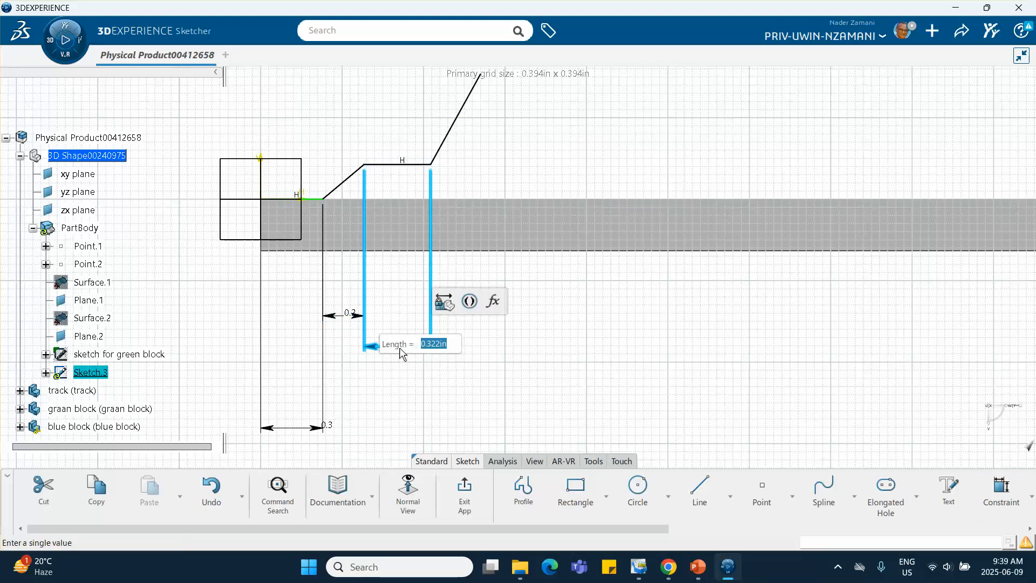
type(".")
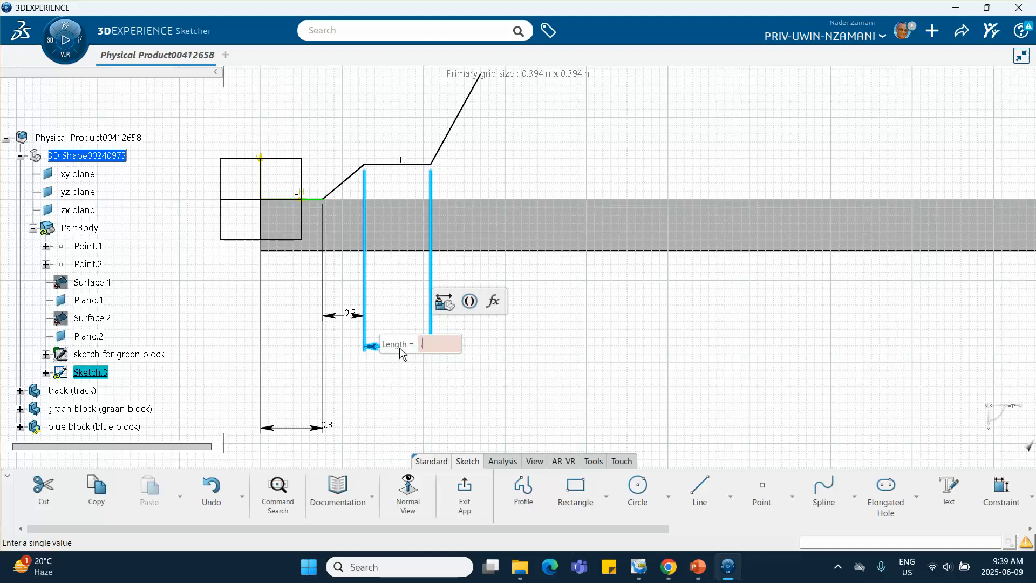
type("4")
key("Return")
left_click(468, 382)
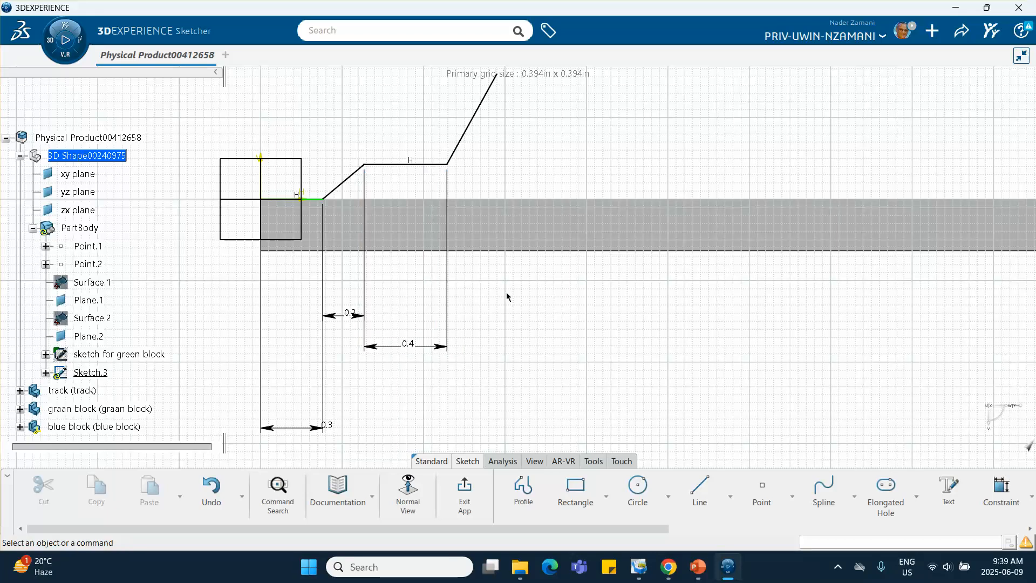
Dimension the horizontal distance from the vertical axis to the profile's free end and set it to 1 in
middle_click_drag(529, 153, 525, 194)
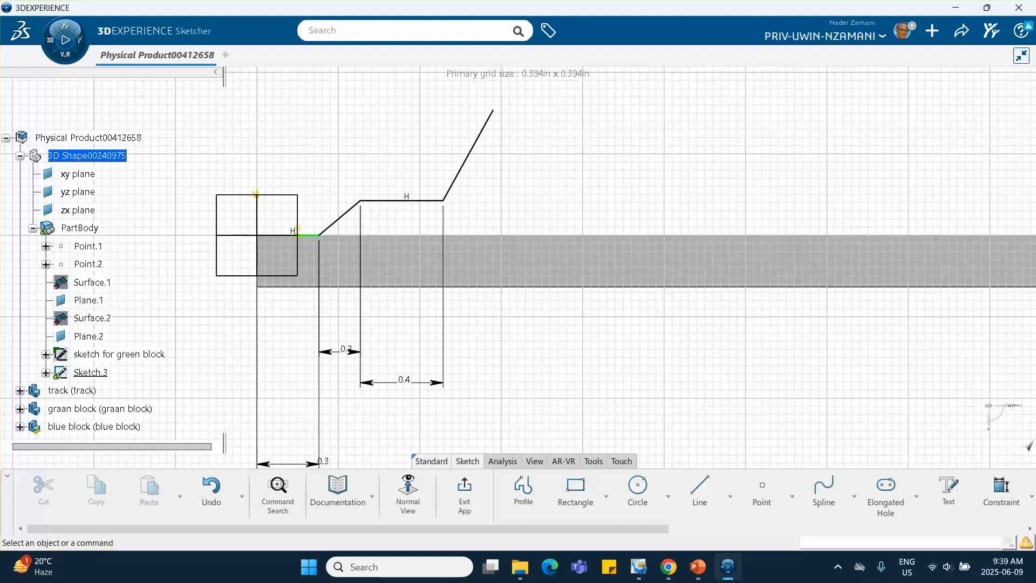
left_click(1001, 488)
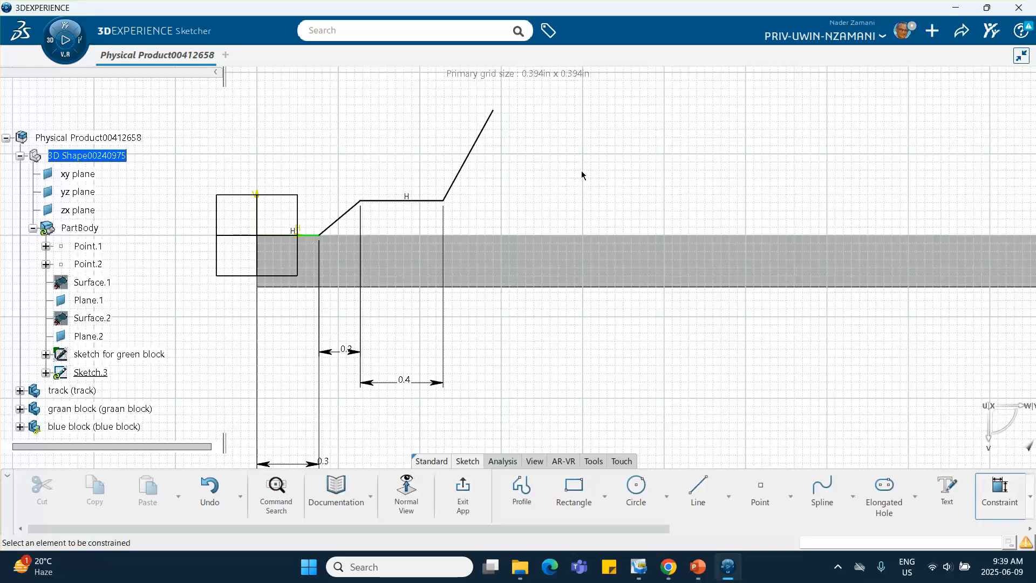
left_click(492, 111)
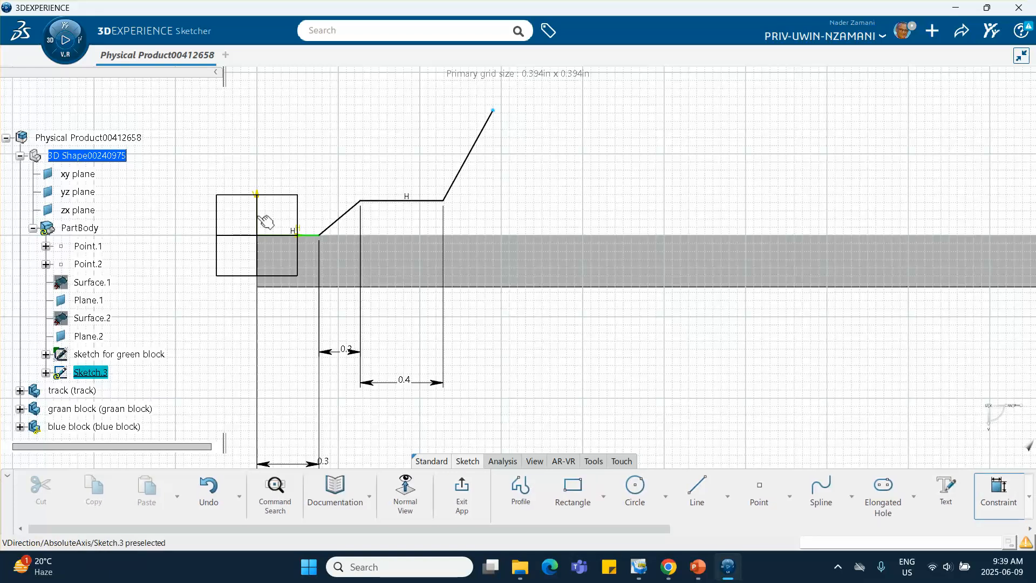
left_click(258, 219)
left_click(443, 420)
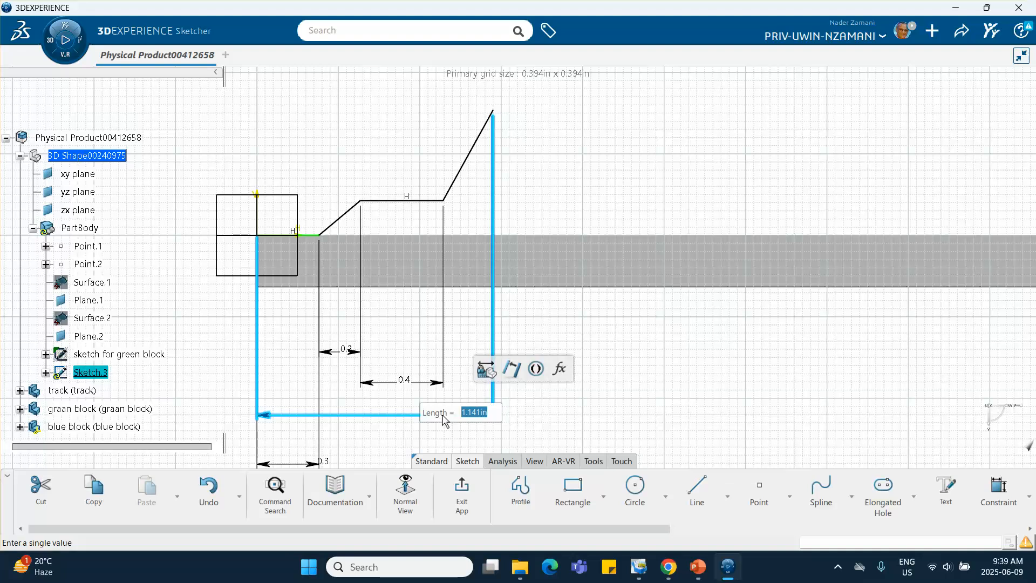
key("Return")
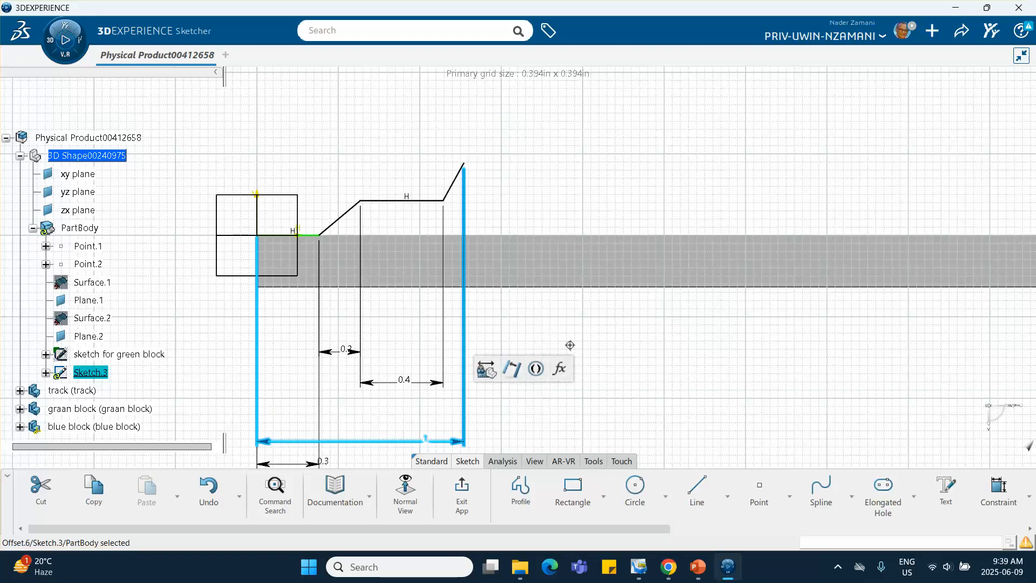
middle_click_drag(566, 348, 593, 316)
left_click(844, 371)
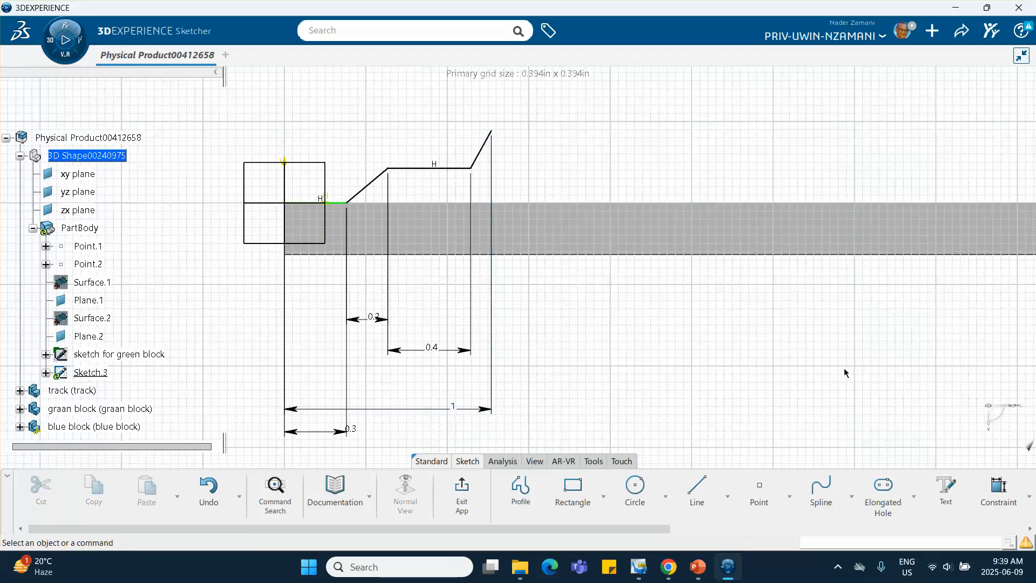
Dimension the vertical distance between the profile's first and raised horizontal segments and set it to 0.25 in
left_click(994, 489)
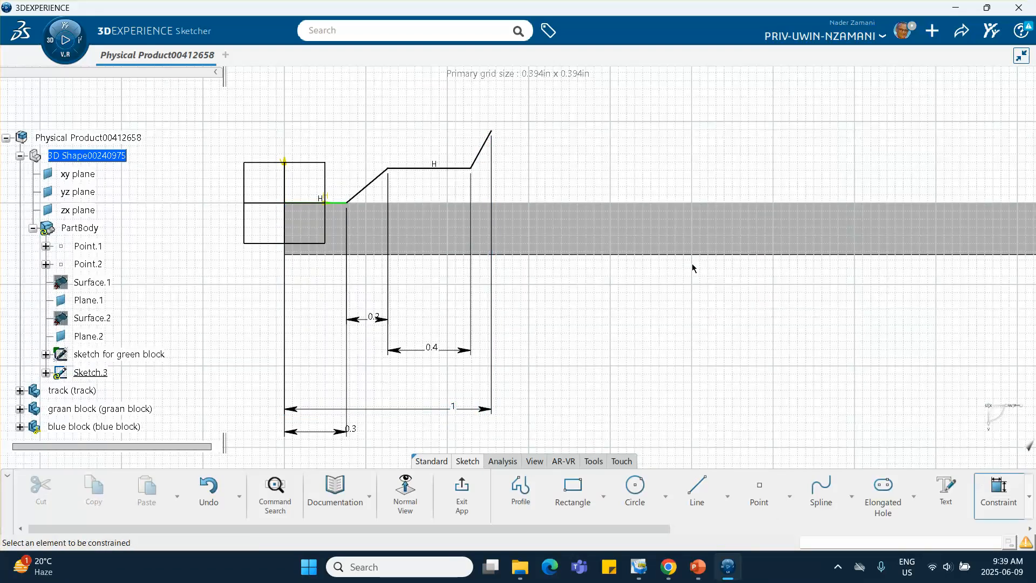
left_click(431, 168)
left_click(302, 203)
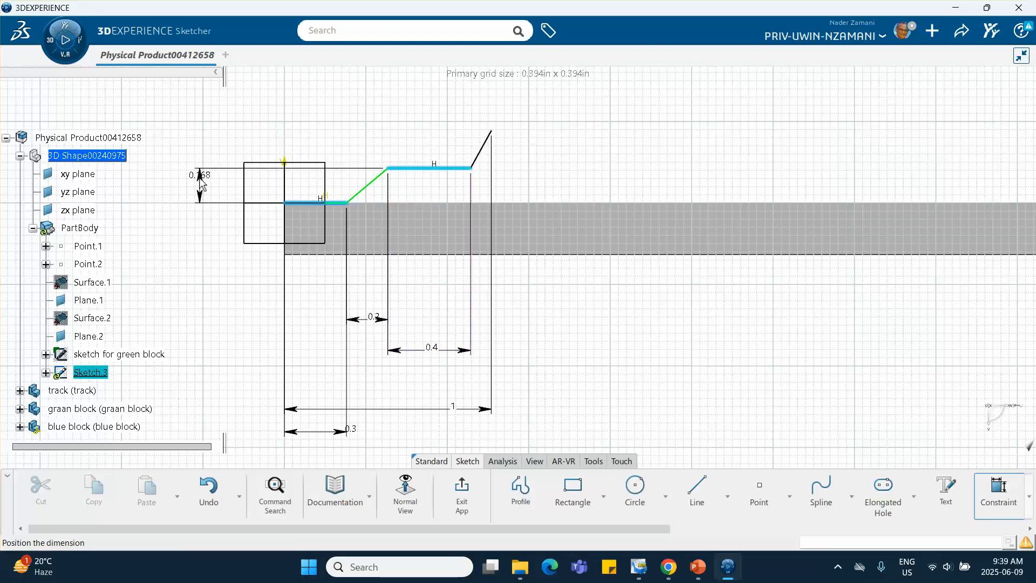
left_click(199, 186)
type(".25")
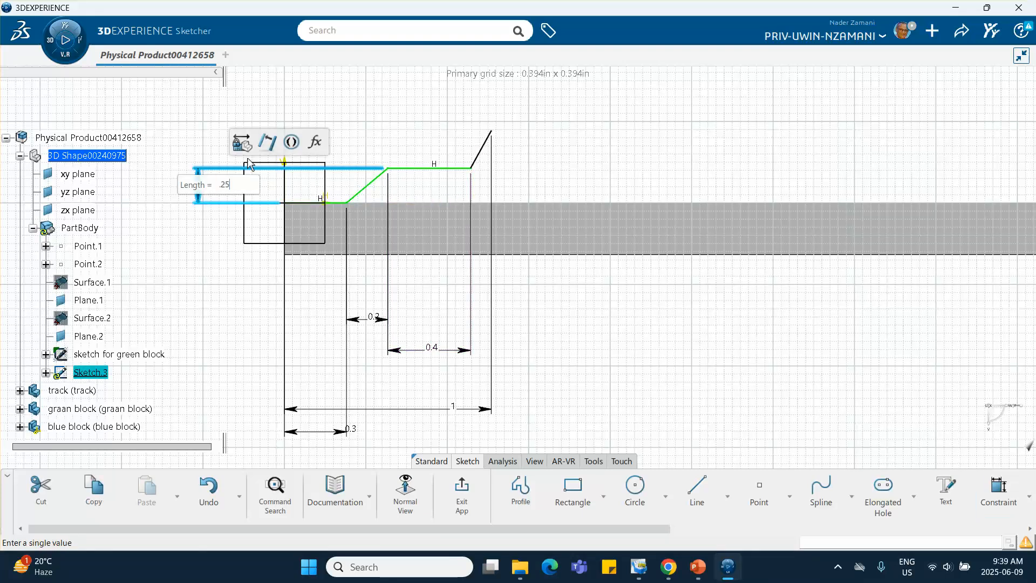
key("Return")
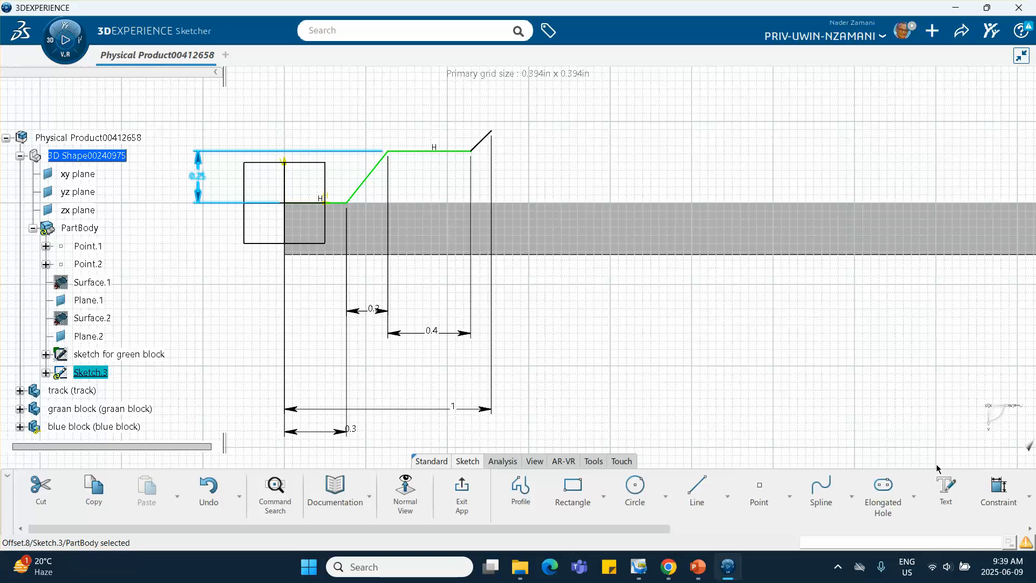
Dimension the height of the profile's free end above the first horizontal segment and set it to 1 in
left_click(999, 495)
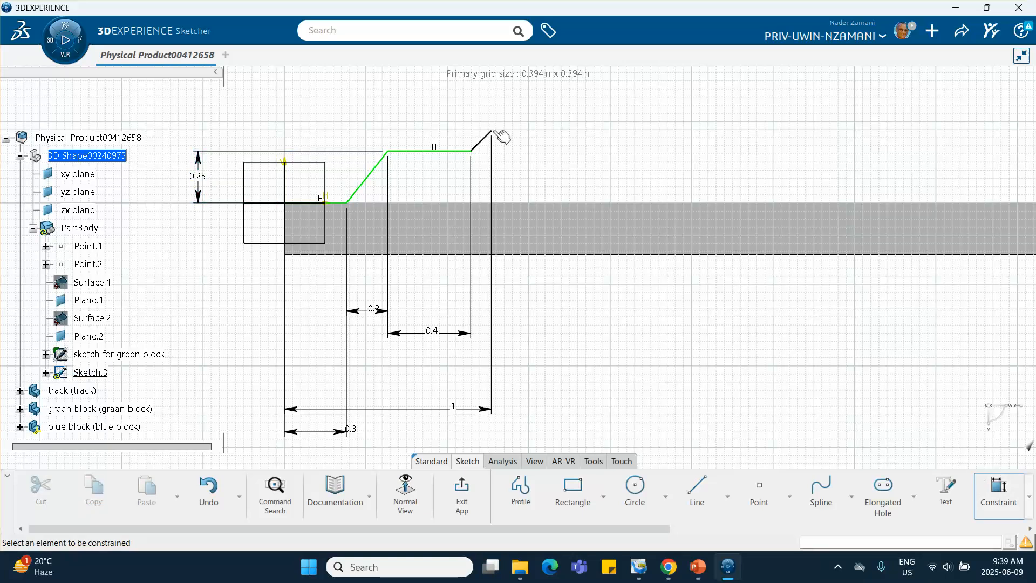
left_click(311, 201)
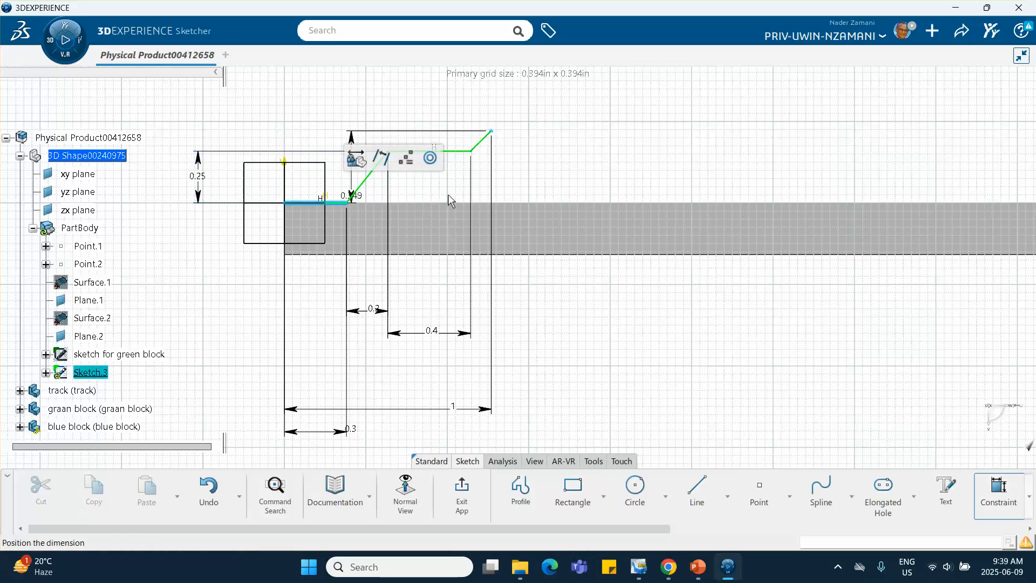
left_click(490, 130)
left_click(573, 173)
type("1")
key("Return")
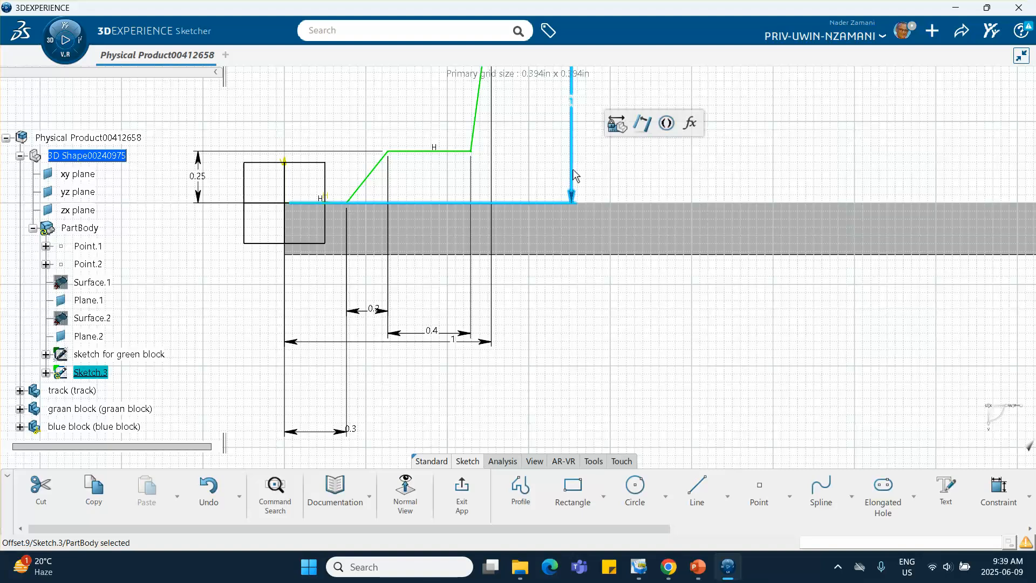
middle_click_drag(554, 243, 555, 281, "ctrl")
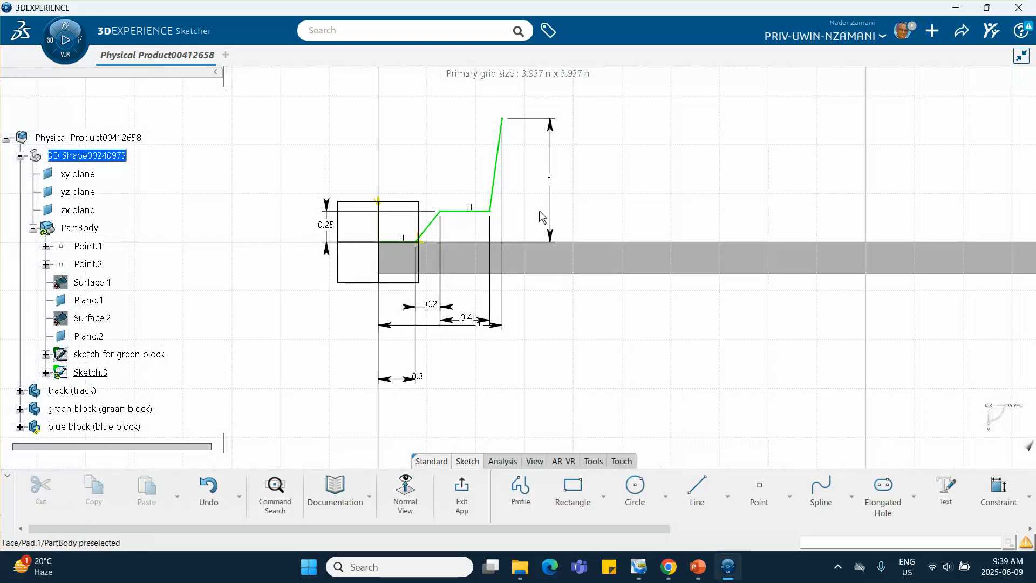
Compare the profile with the scaled blue block position graph in PowerPoint, return to 3DEXPERIENCE and exit the sketch
left_click(706, 572)
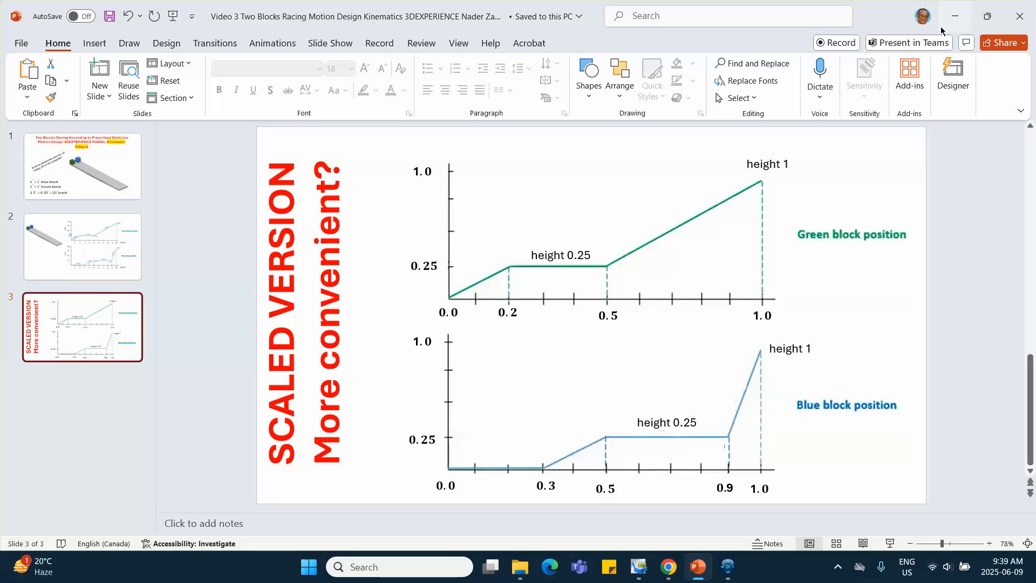
left_click(728, 567)
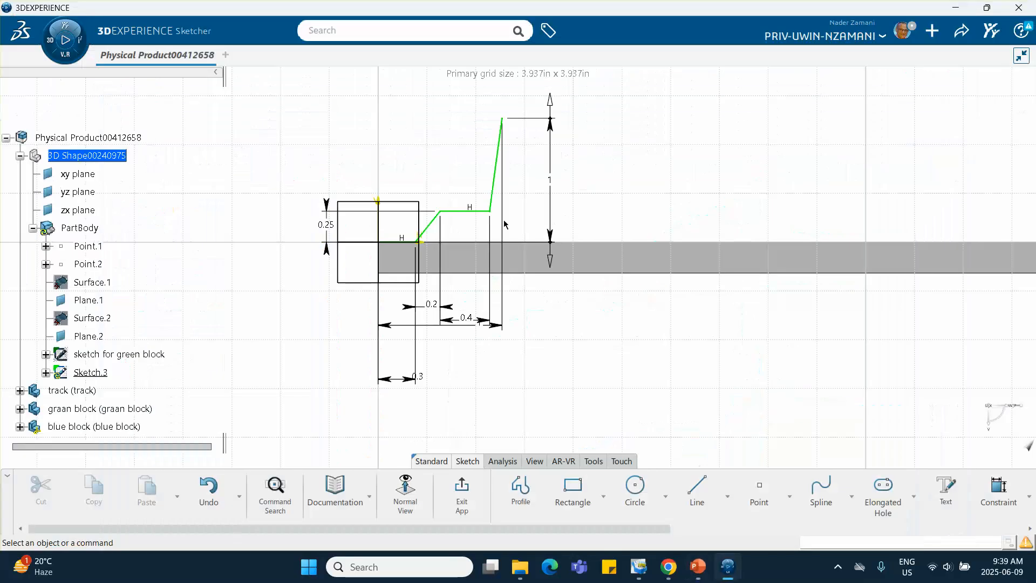
left_click(462, 492)
middle_click_drag(180, 268, 350, 275)
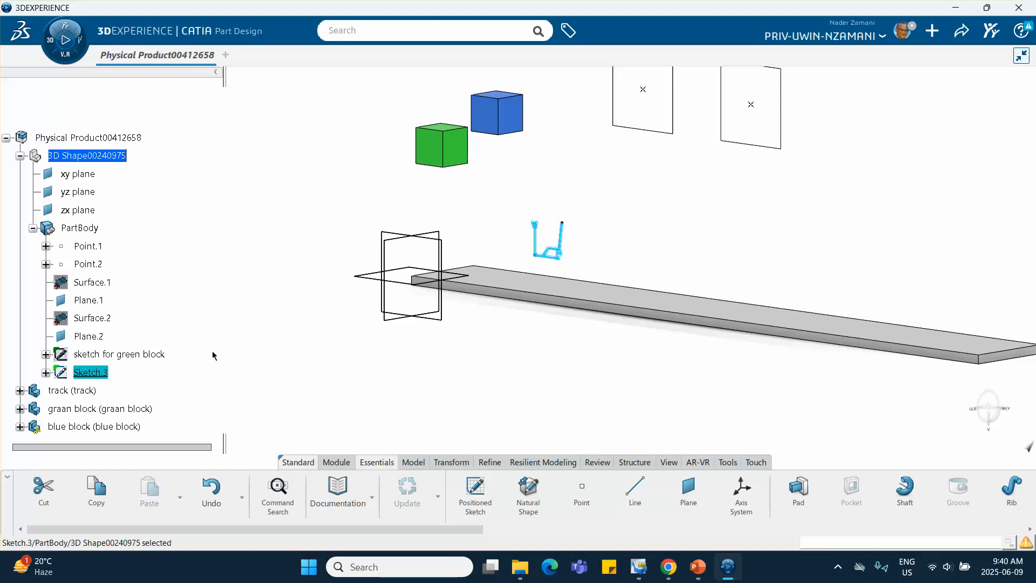
Rename Sketch.3 as "Sketch for blur block" in its feature properties
left_click(94, 372)
right_click(94, 372)
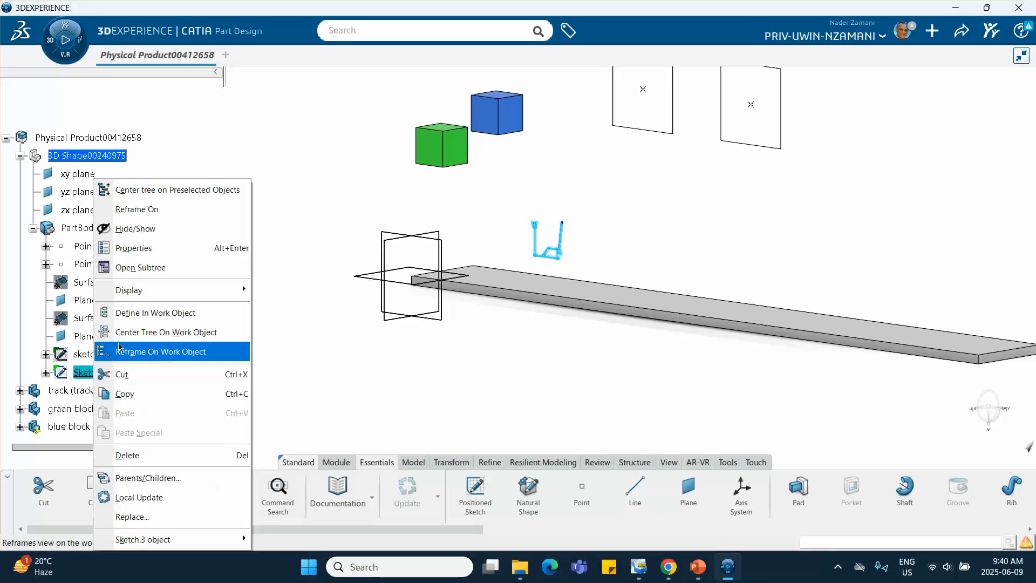
left_click(196, 254)
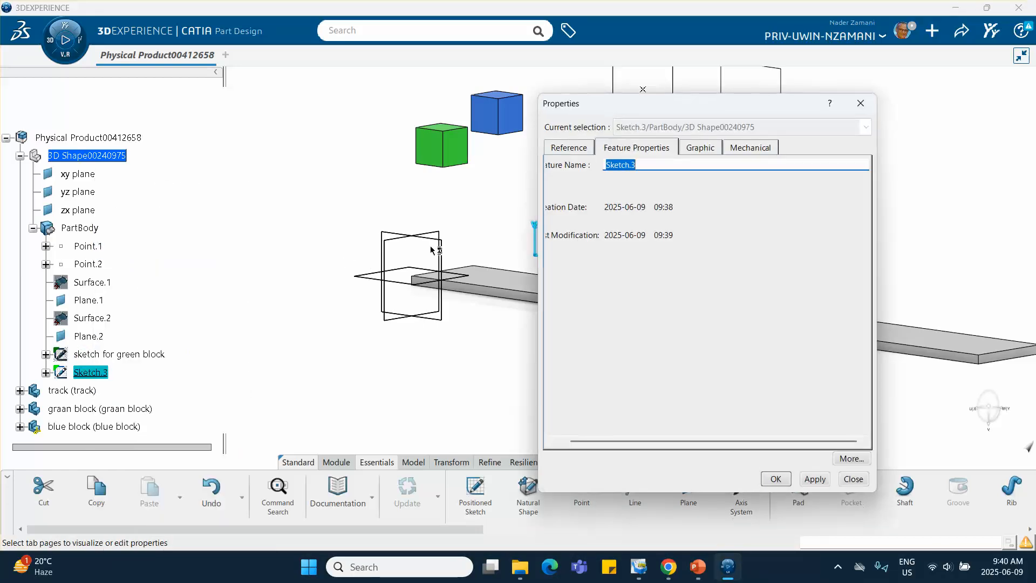
left_click(638, 164)
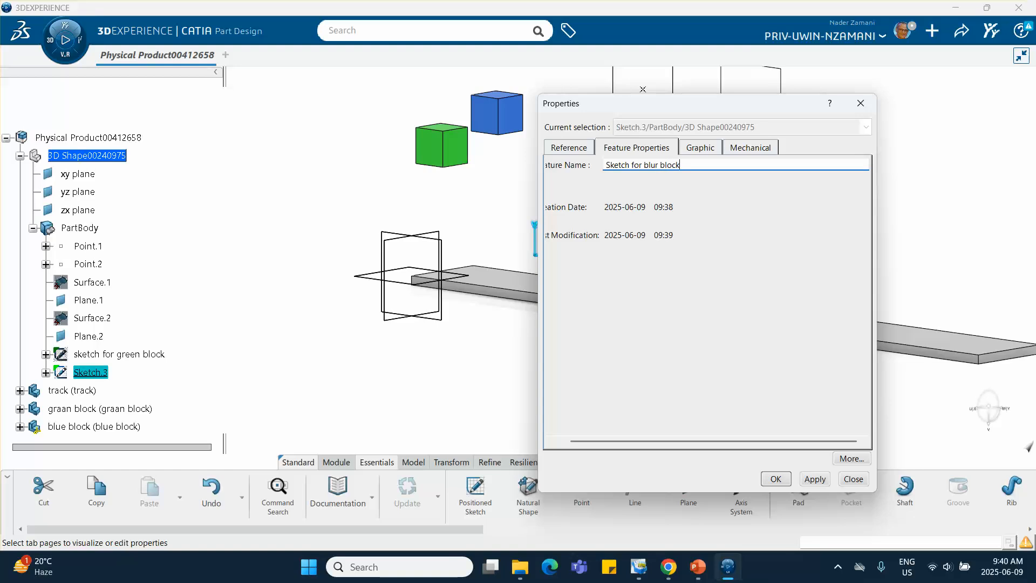
left_click(776, 479)
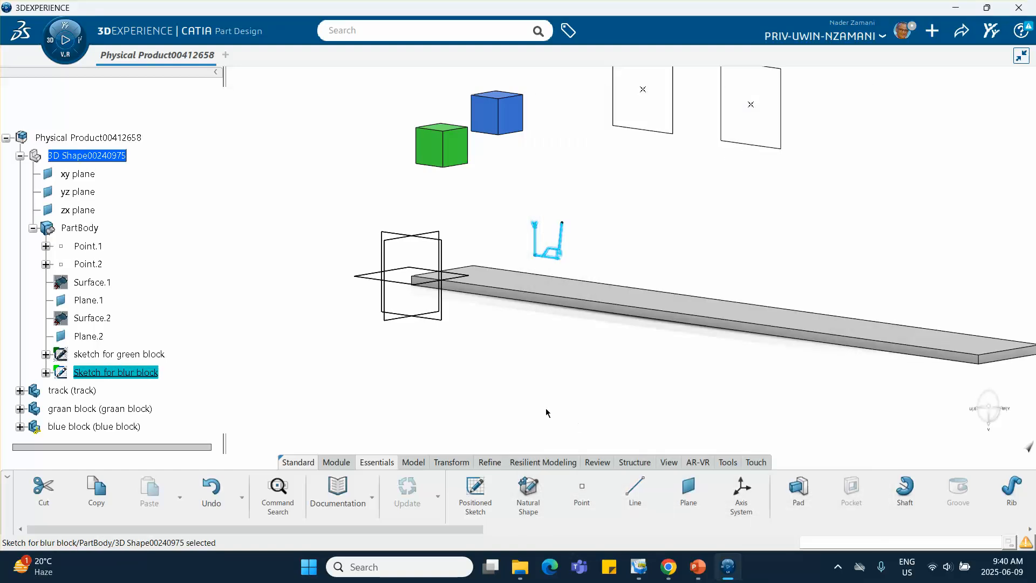
Show the hidden sketch for the green block and view both position sketches together
right_click(141, 354)
left_click(169, 228)
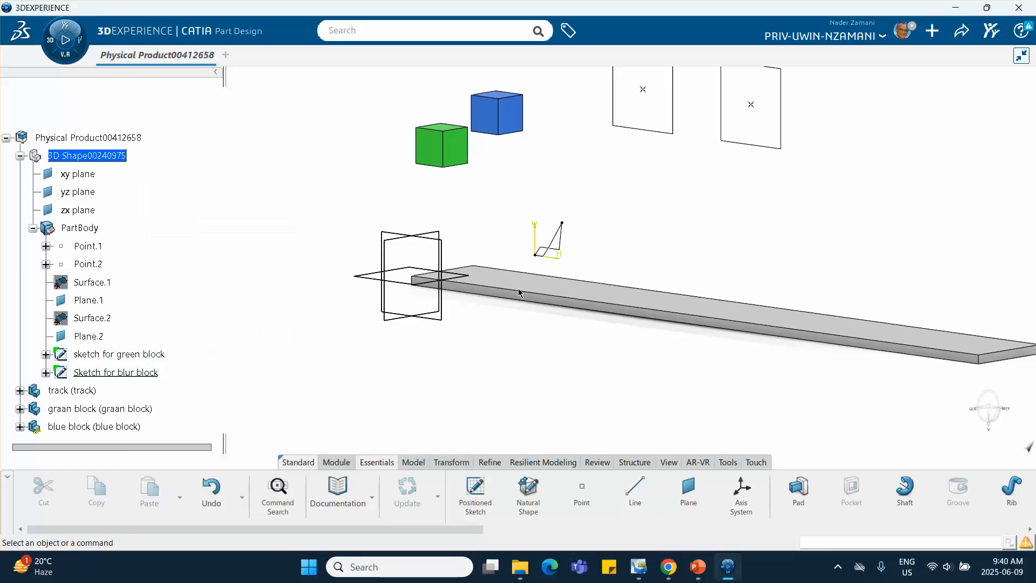
scroll(556, 249, "up", 5)
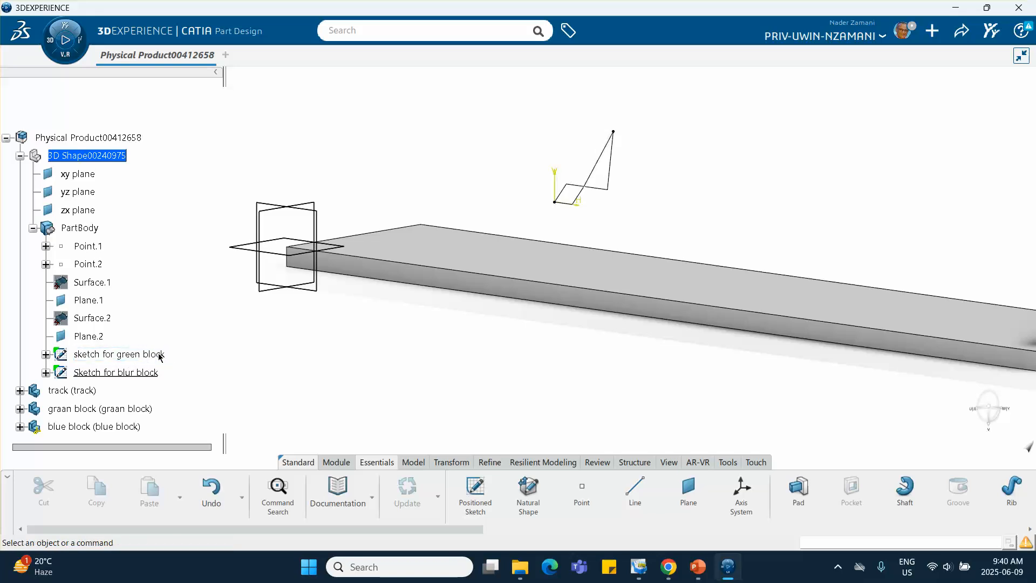
middle_click_drag(247, 372, 270, 420)
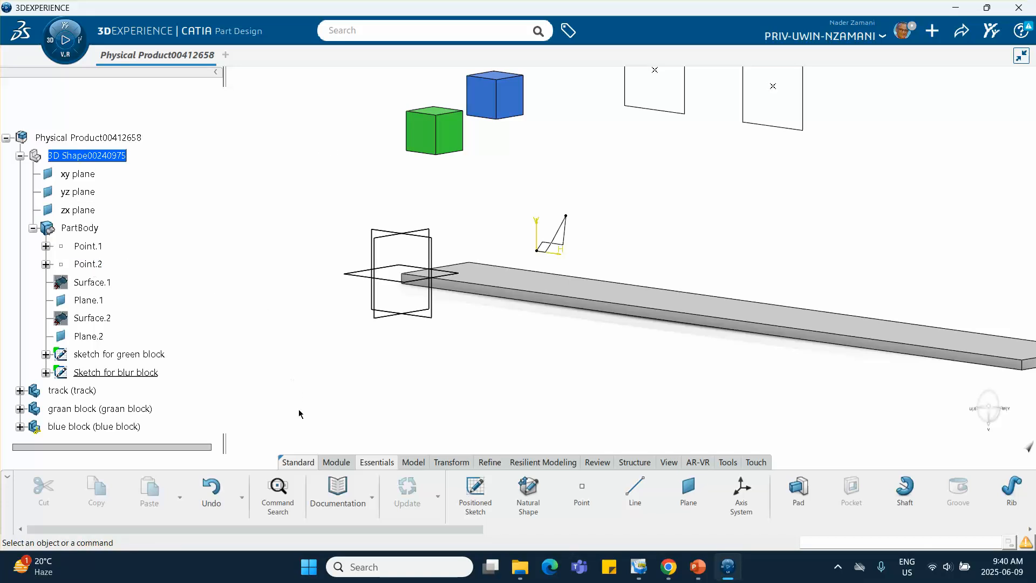
Activate the root physical product in Assembly Design and apply a Fix connection to the track
double_click(92, 138)
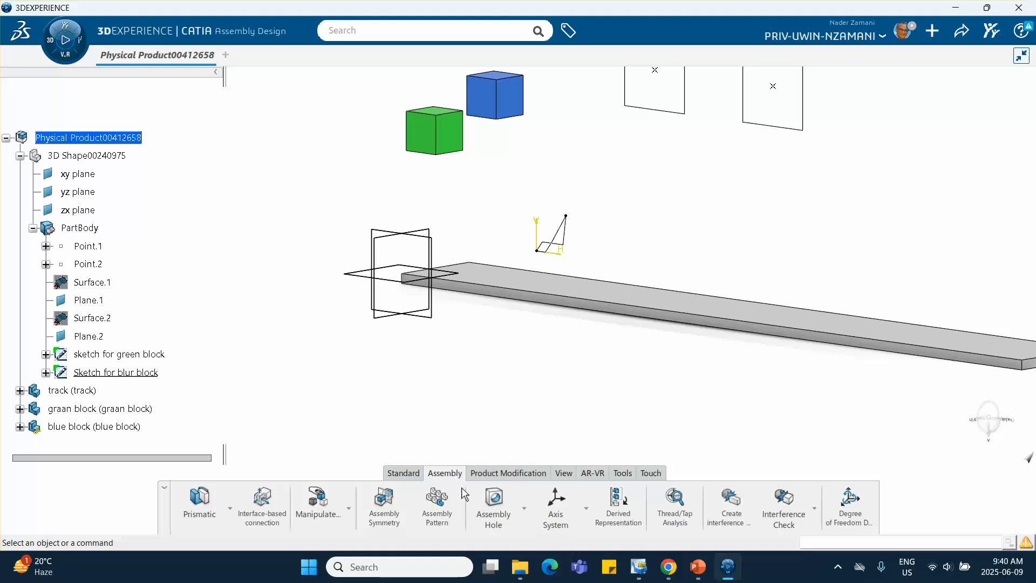
left_click(230, 507)
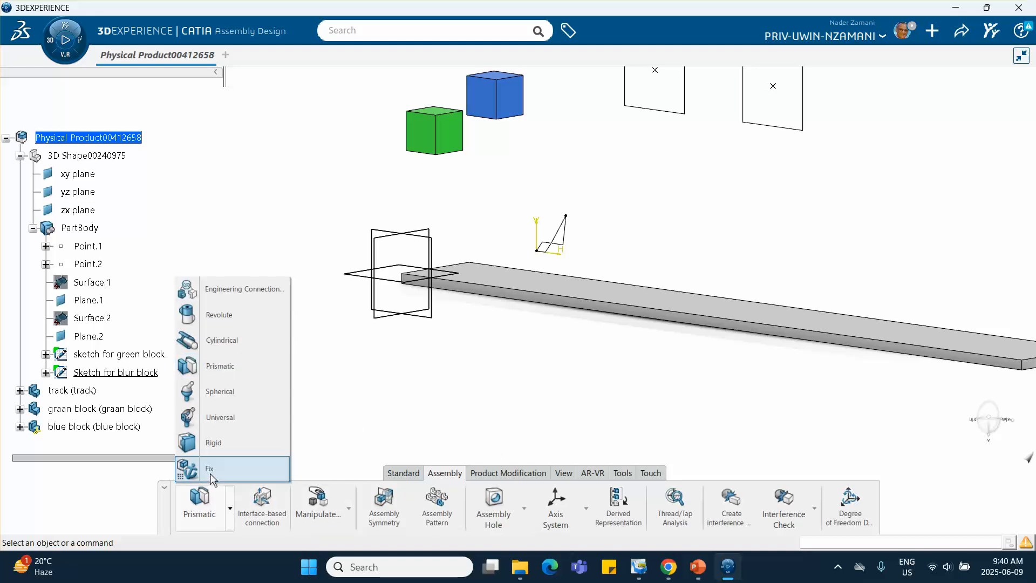
left_click(212, 472)
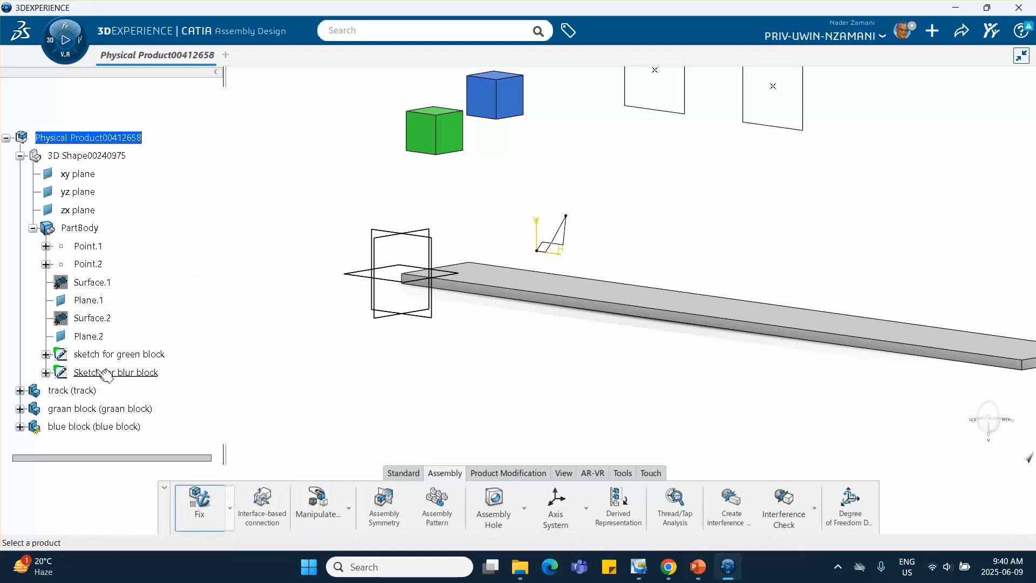
scroll(86, 371, "down", 1)
left_click(81, 346)
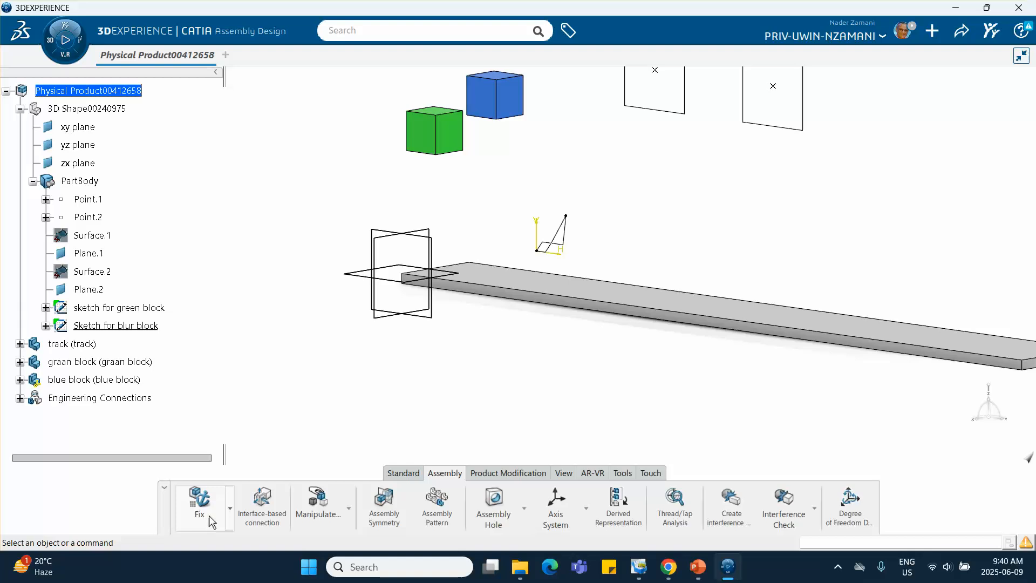
Start a Prismatic engineering connection using the template with line-line coincidence, plane-plane coincidence and controlled plane-plane offset
left_click(230, 508)
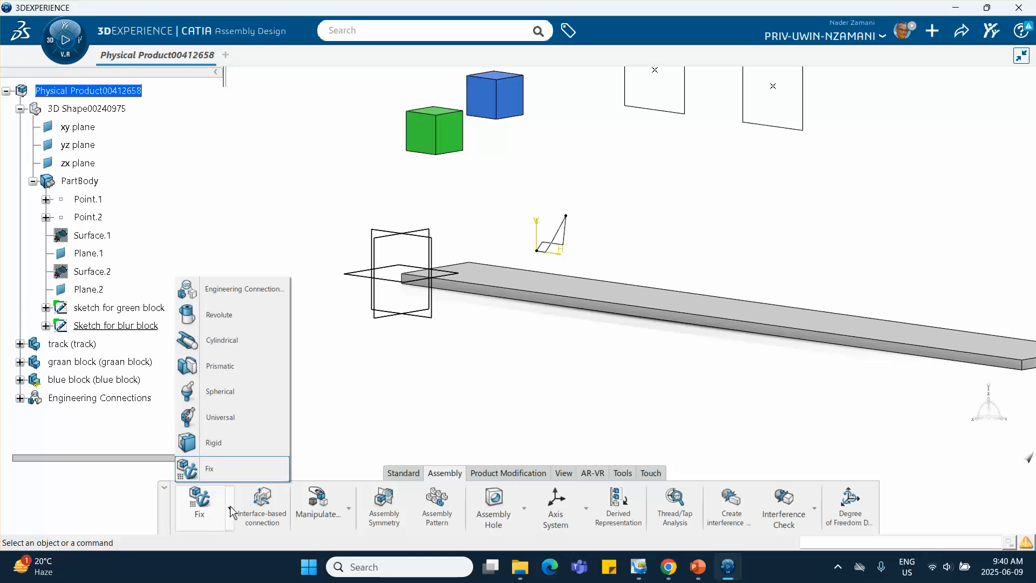
left_click(223, 365)
middle_click_drag(307, 203, 308, 178)
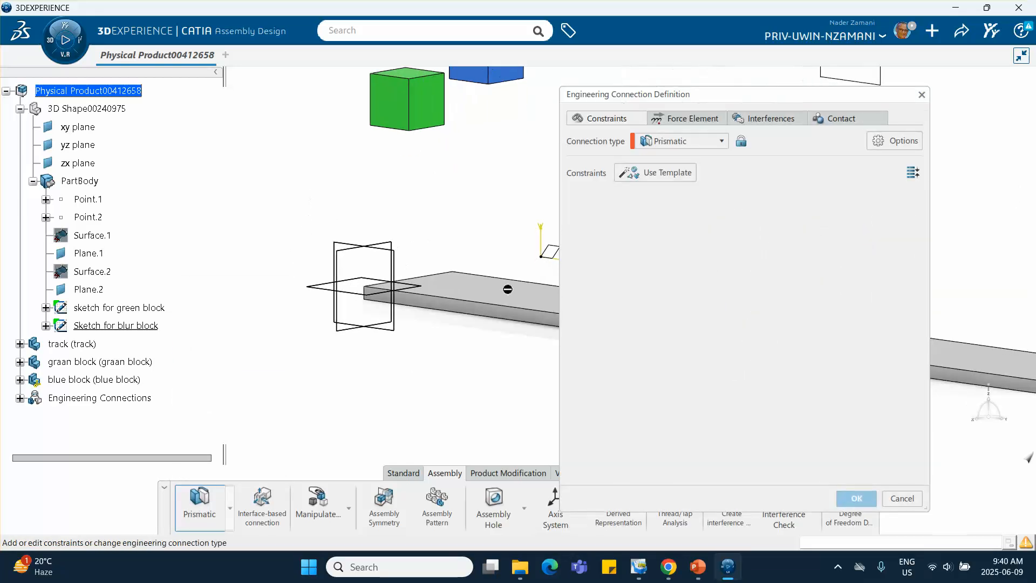
left_click(648, 176)
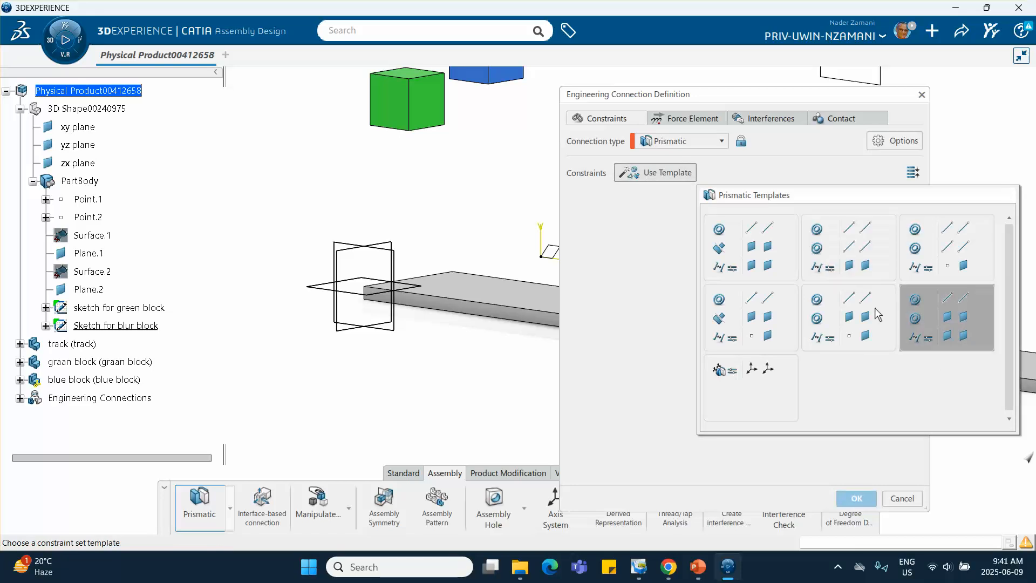
left_click(955, 326)
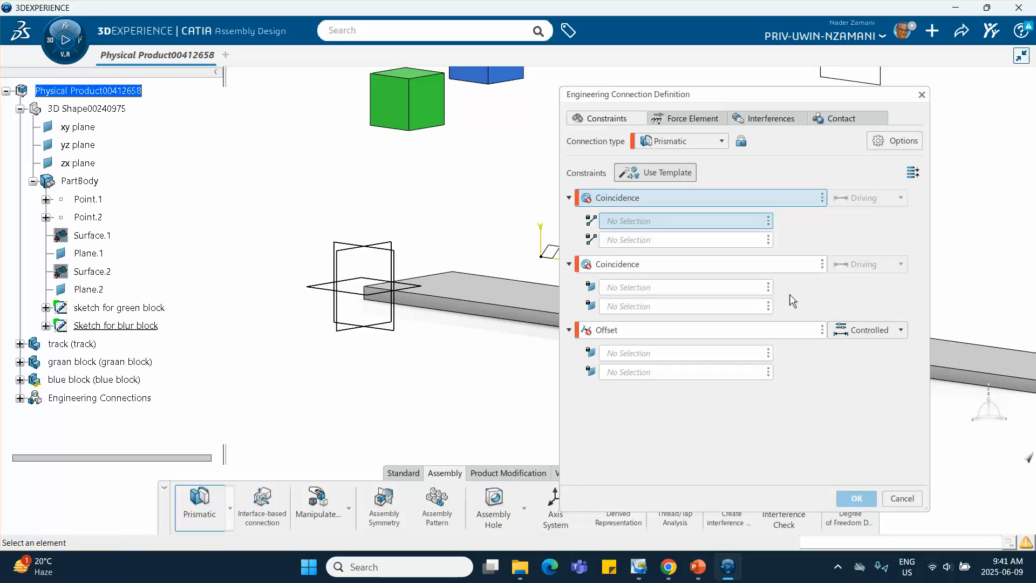
Make the green block's lower edge coincident with the track's long upper edge, and its side face coincident with the track's side face
left_click(384, 128)
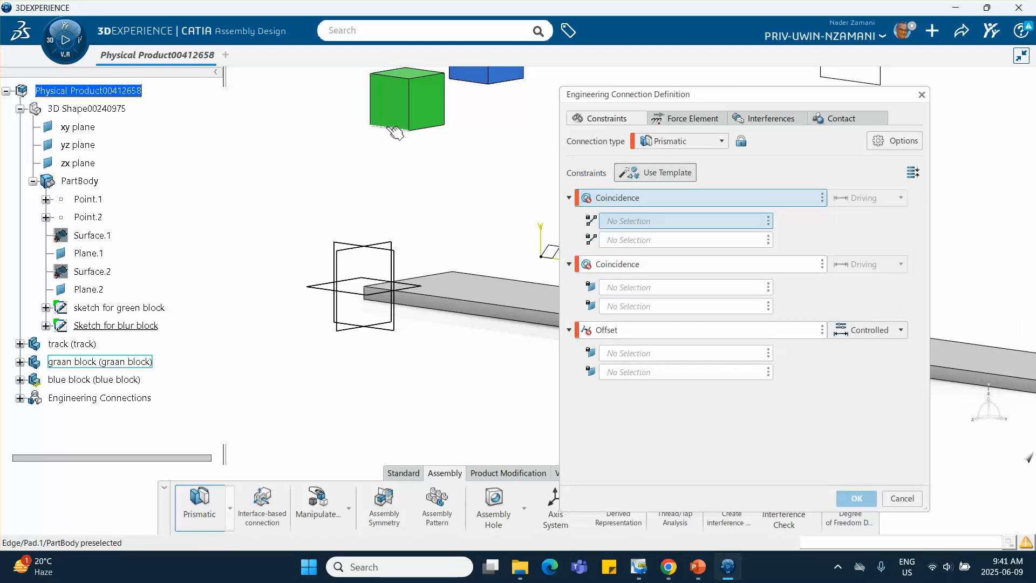
left_click(456, 292)
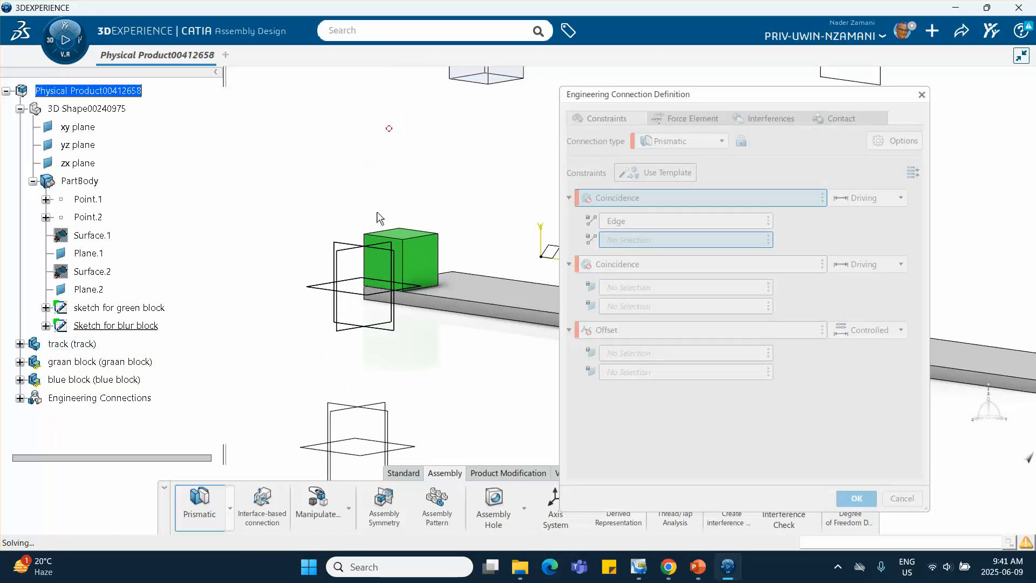
left_click(399, 254)
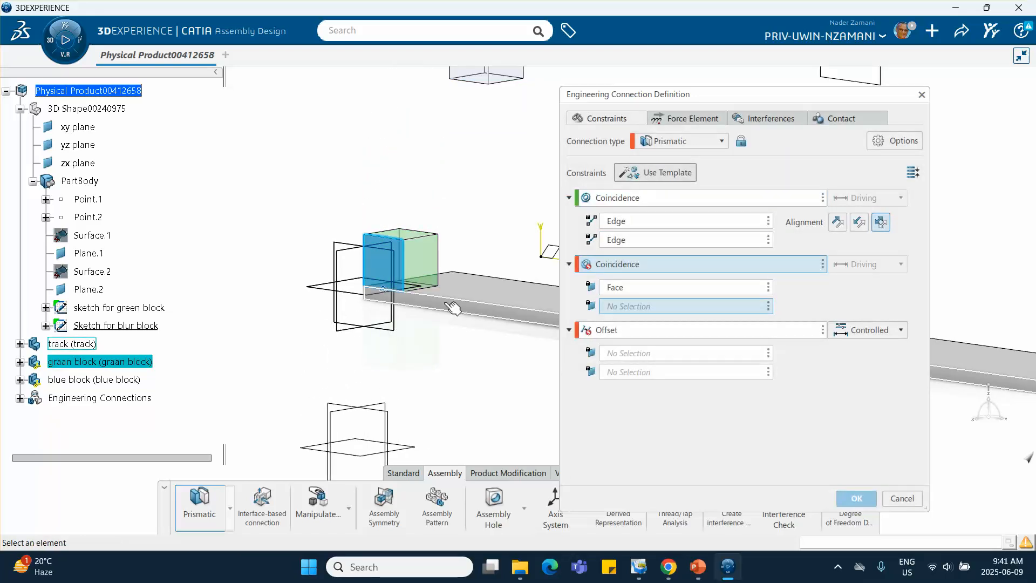
left_click(452, 308)
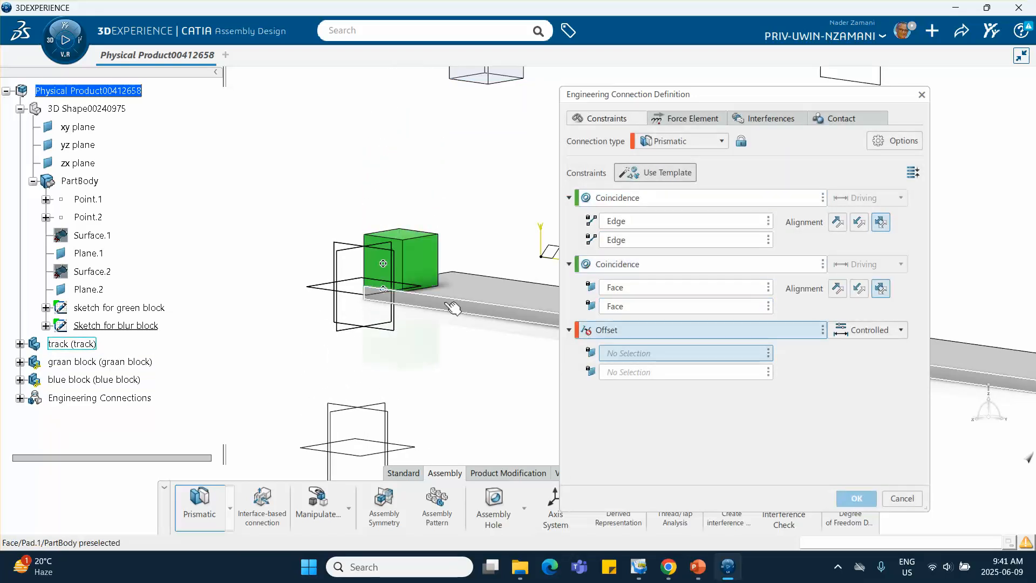
Remove the offset constraint from the green block's prismatic connection and accept it without making check contact a specification
left_click(822, 329)
left_click(854, 339)
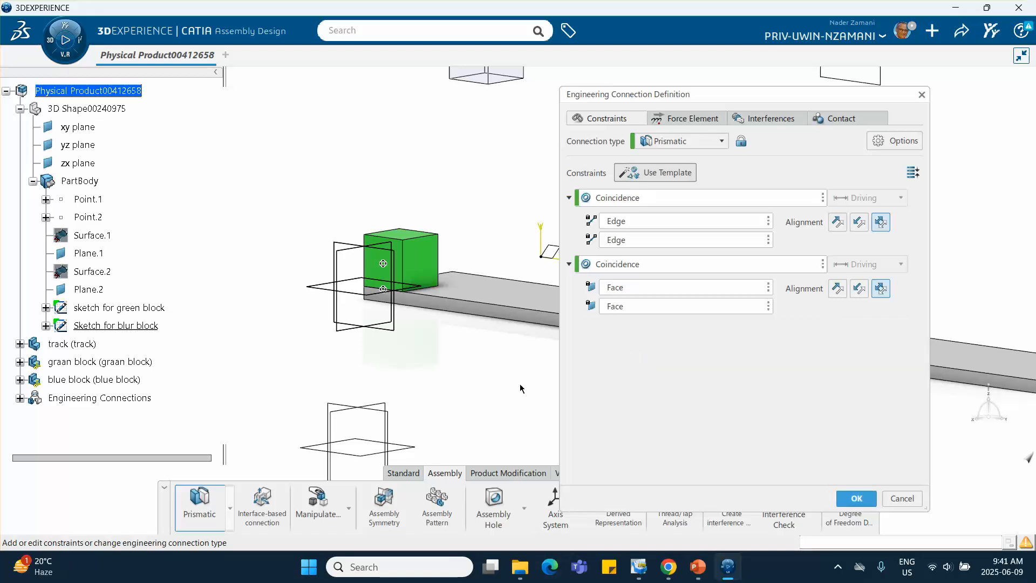
left_click(856, 498)
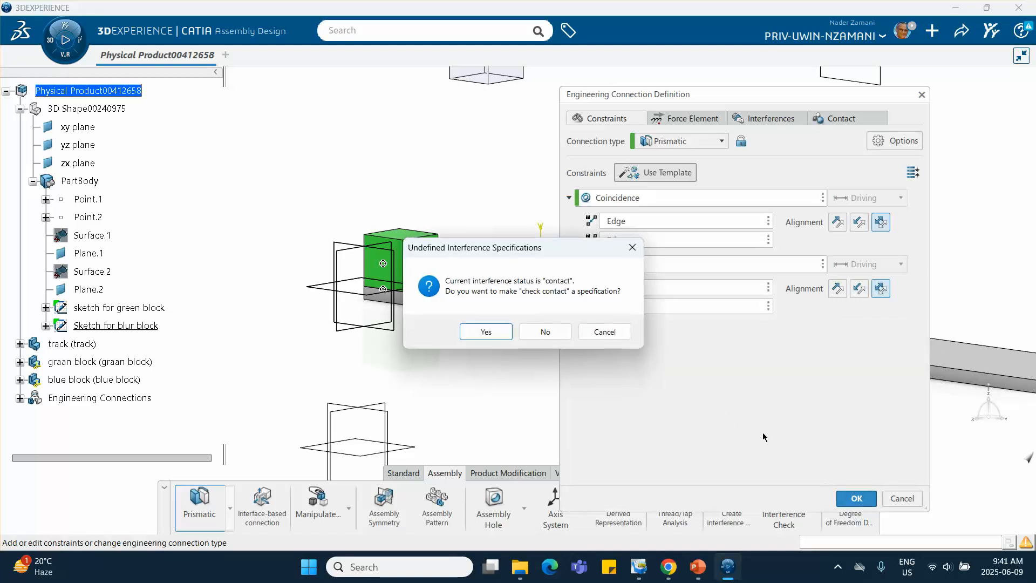
left_click(543, 332)
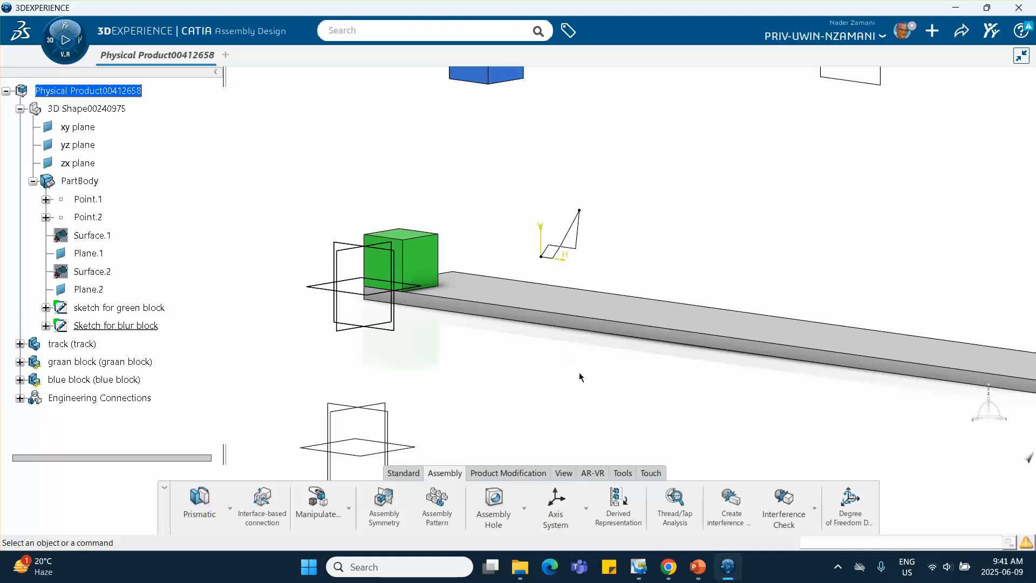
Start a second Prismatic connection, for the blue block, with the edge coincidence, plane coincidence and controlled plane offset template
middle_click_drag(579, 373, 261, 332)
left_click(200, 502)
middle_click_drag(459, 275, 172, 215)
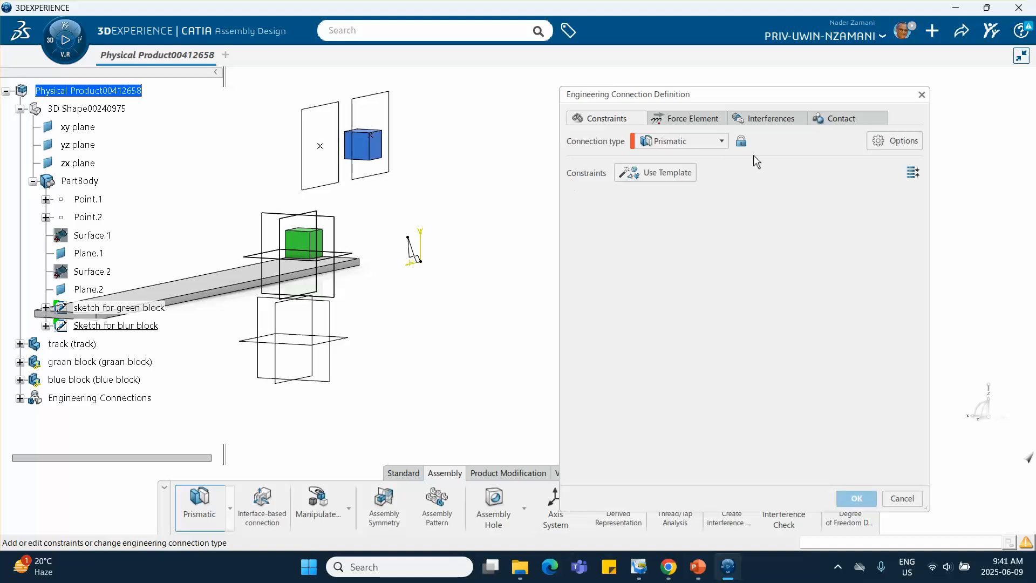
left_click(685, 166)
left_click(944, 325)
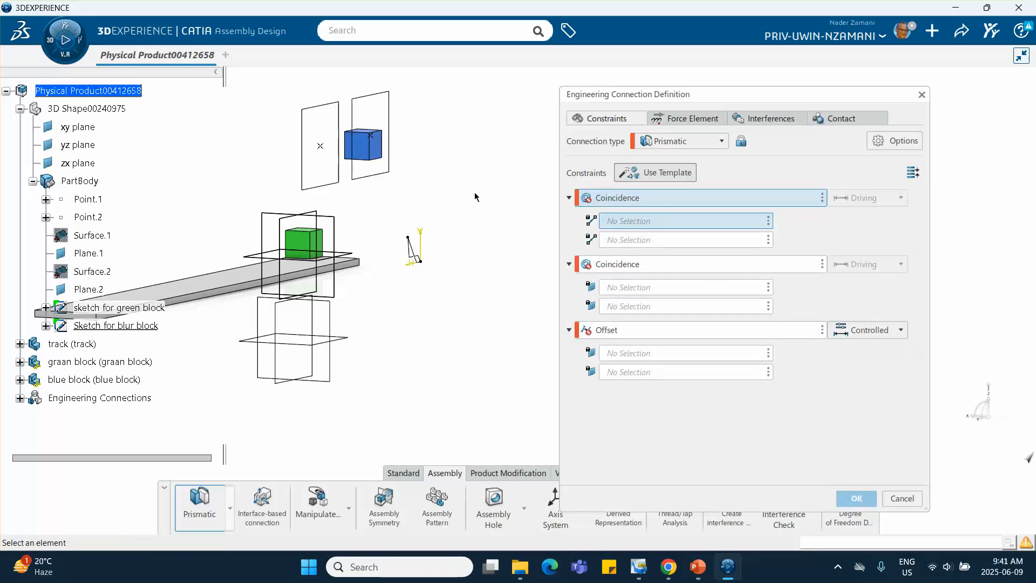
Make the blue block's lower edge coincident with the track's adjacent long upper edge, and its side face coincident with the track's long side face
left_click(377, 159)
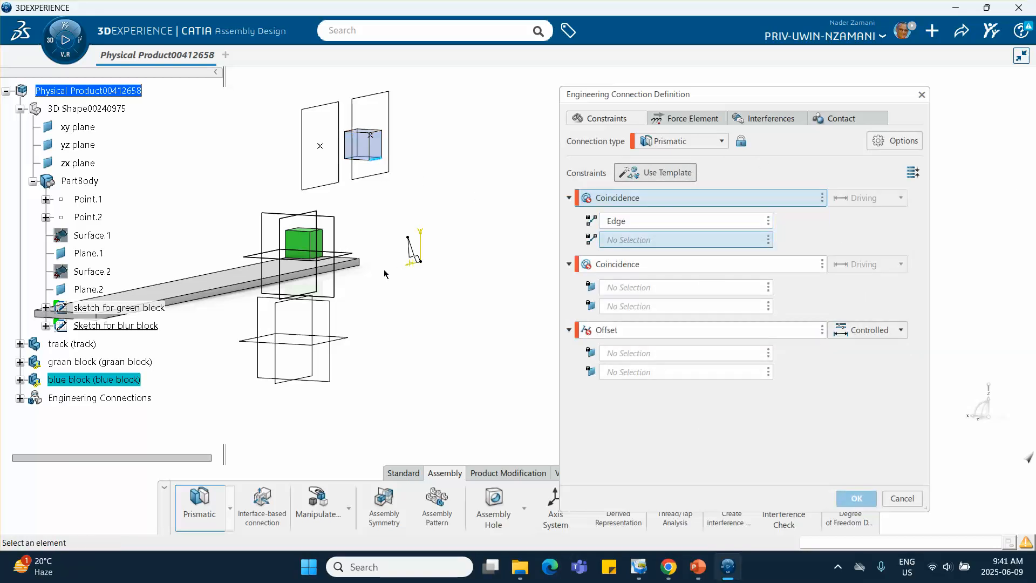
left_click(350, 264)
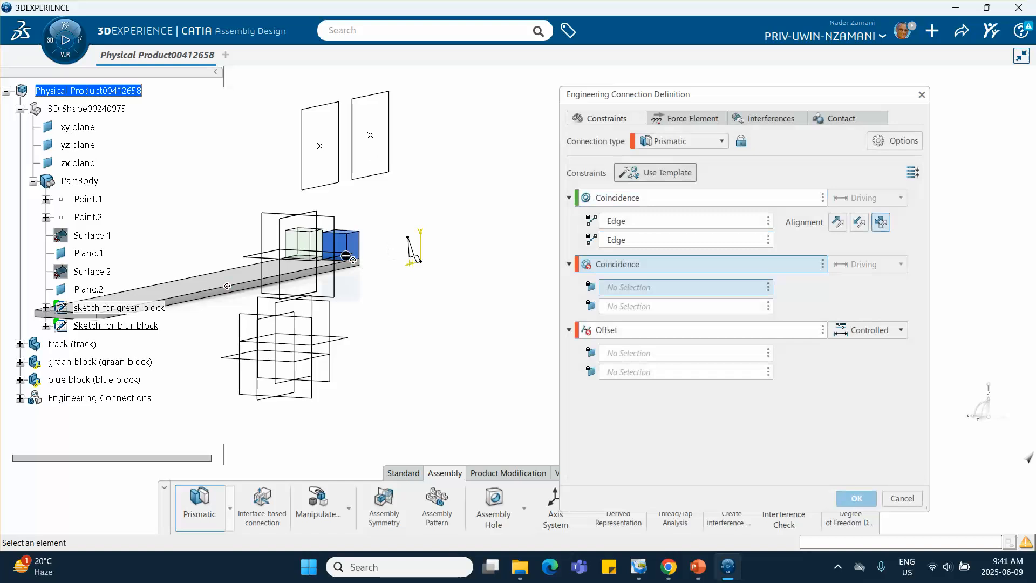
left_click(362, 241)
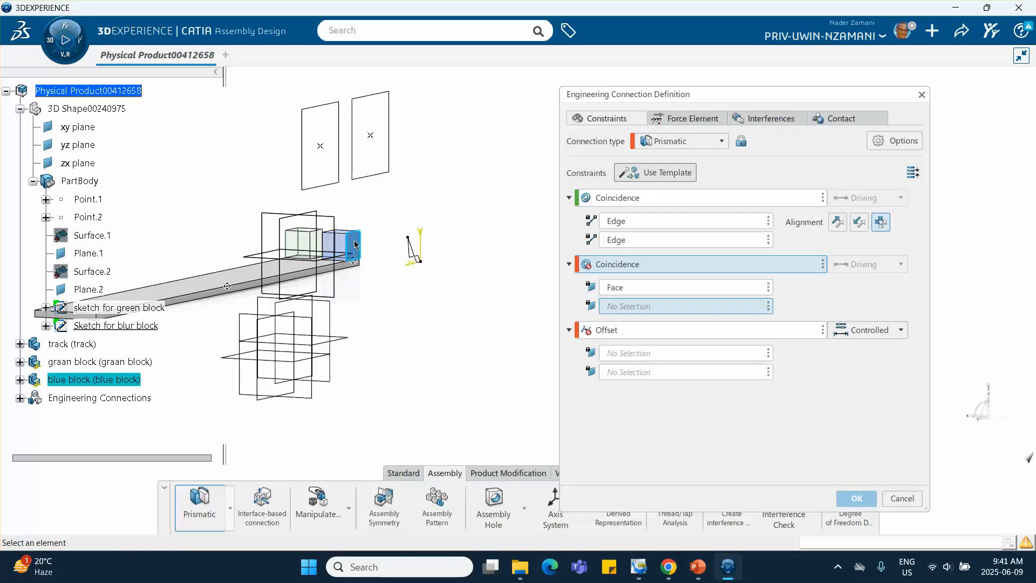
left_click(301, 279)
Delete the offset constraint from the blue block's prismatic connection and accept it without making check contact a specification
left_click(823, 330)
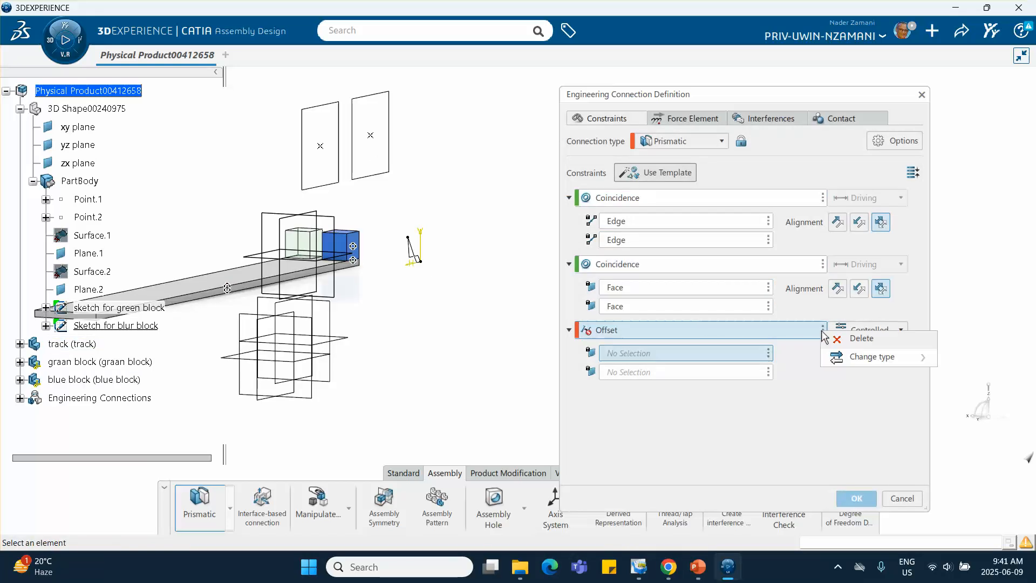
left_click(859, 338)
left_click(857, 497)
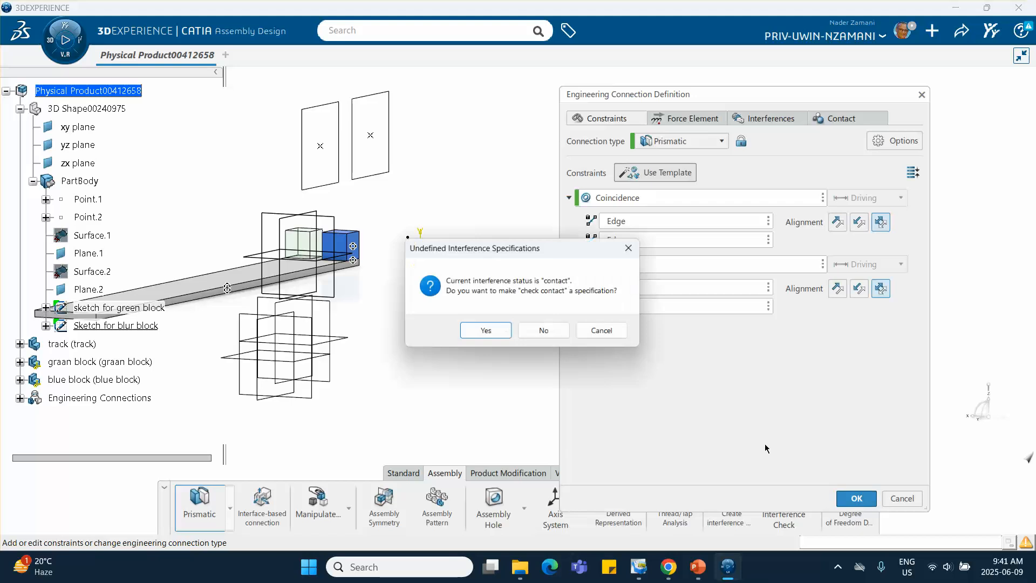
left_click(546, 331)
Find all plane elements in the assembly by type and hide them
middle_click_drag(442, 286, 544, 184)
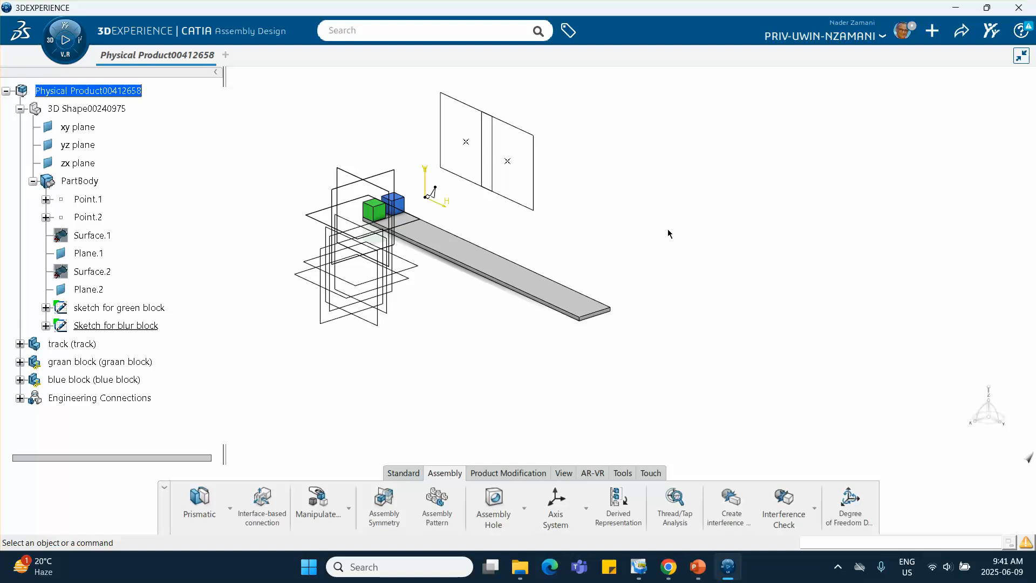
key("ctrl+f")
left_click(712, 282)
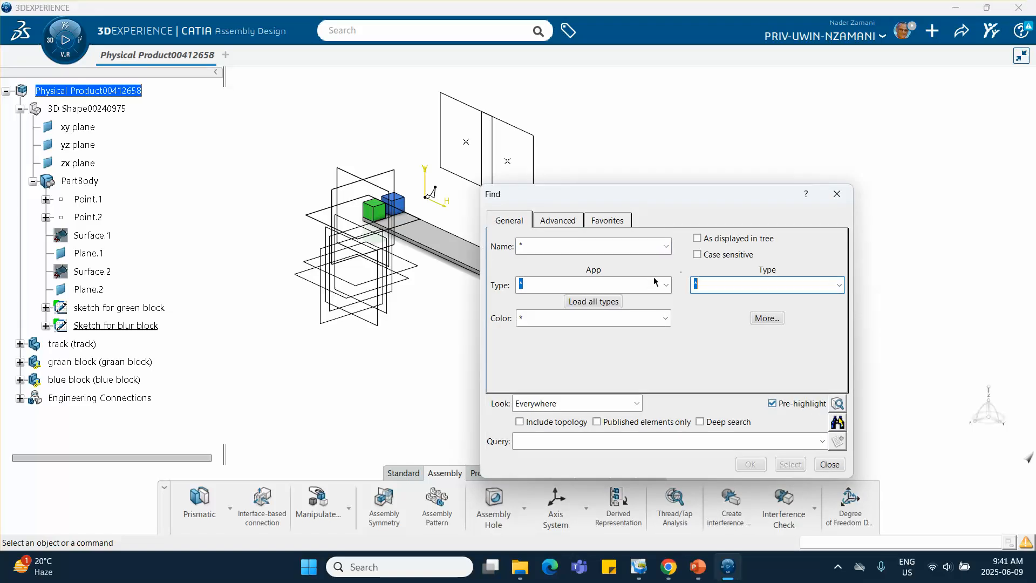
type("pla")
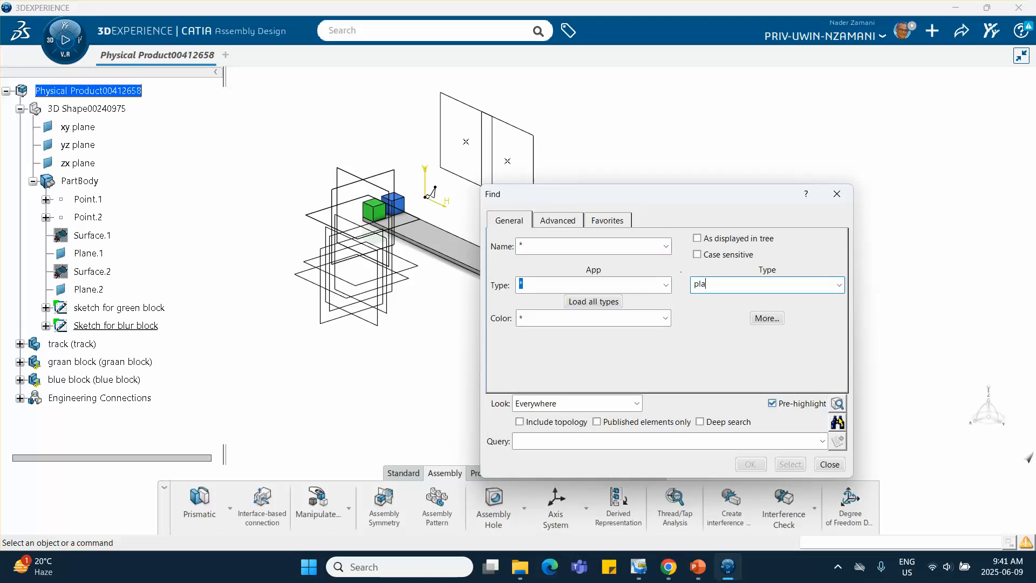
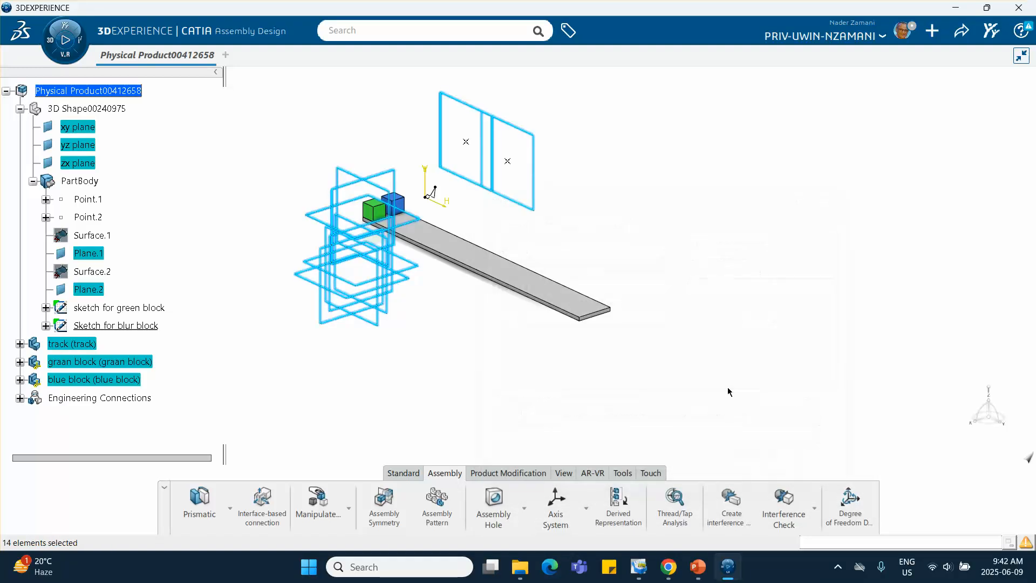
right_click(535, 158)
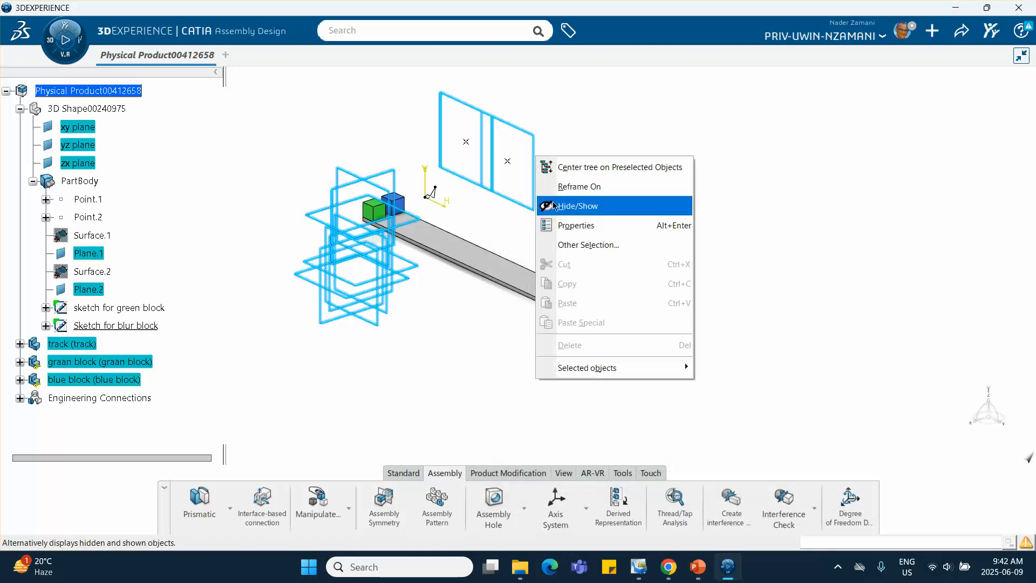
left_click(580, 206)
Switch to the Motion Design app and create Motion Analysis Case.1 with a new mechanism
middle_click_drag(413, 280, 412, 276)
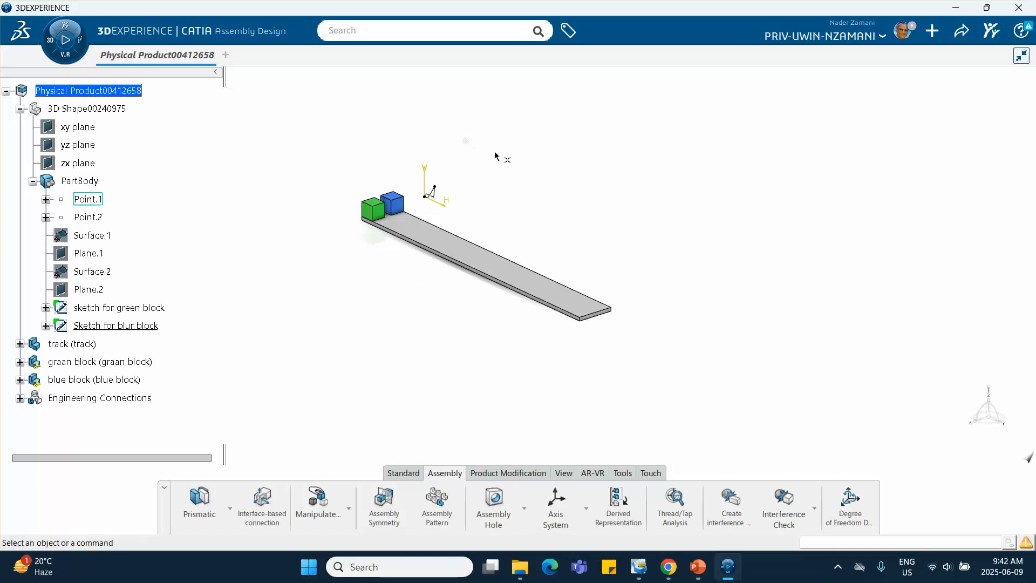
middle_click_drag(317, 284, 266, 307)
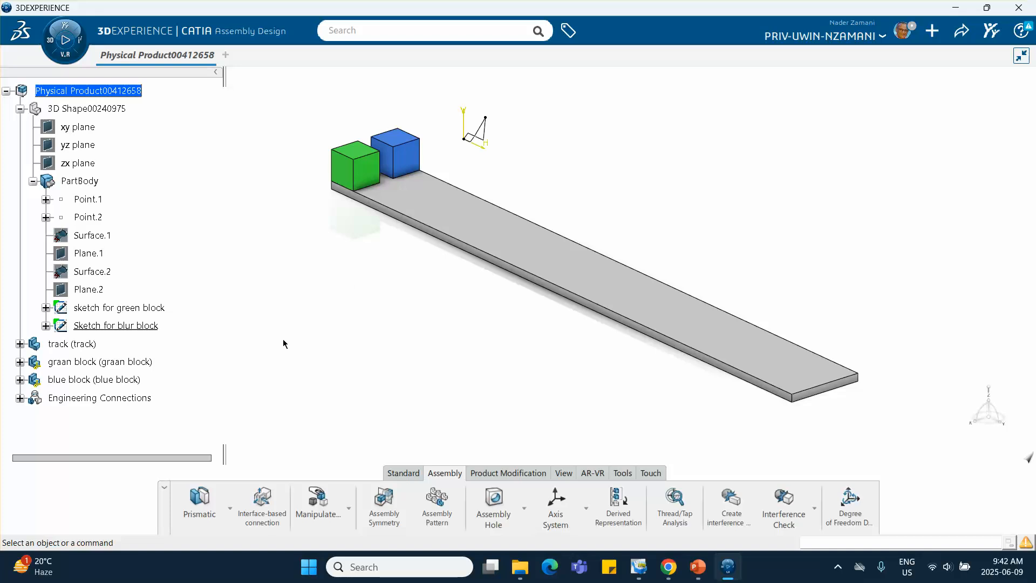
left_click(50, 42)
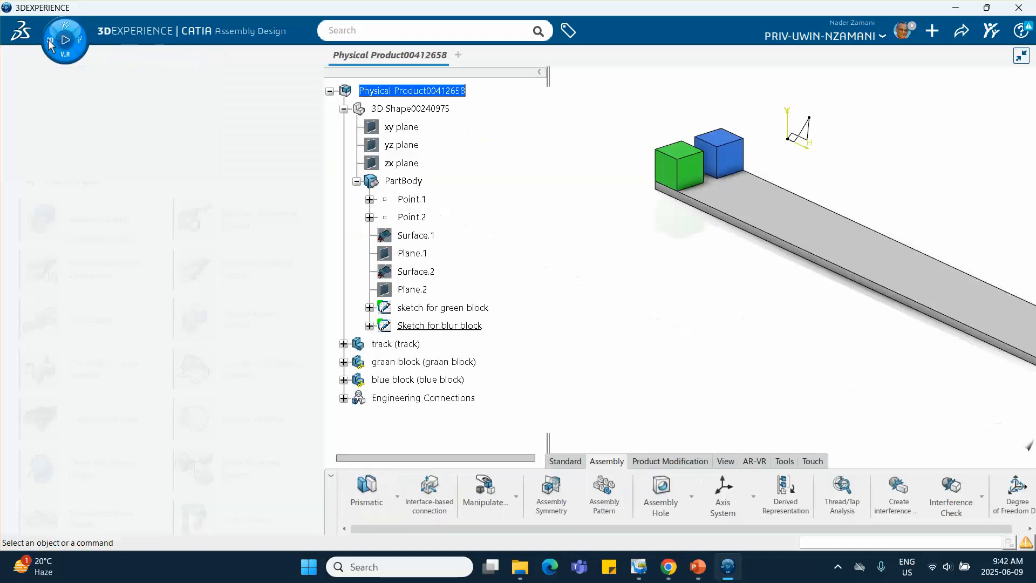
scroll(115, 168, "down", 5)
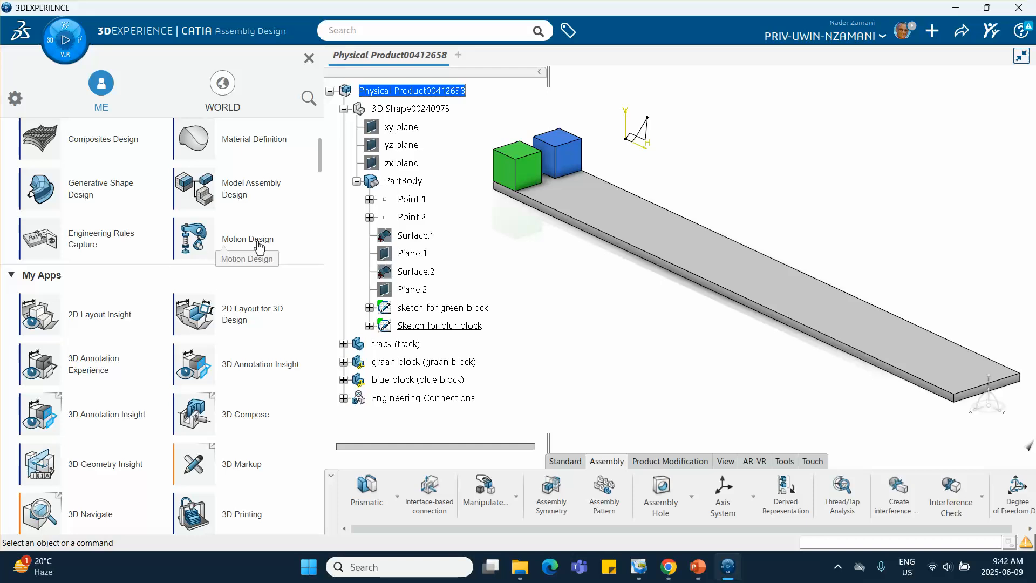
left_click(259, 246)
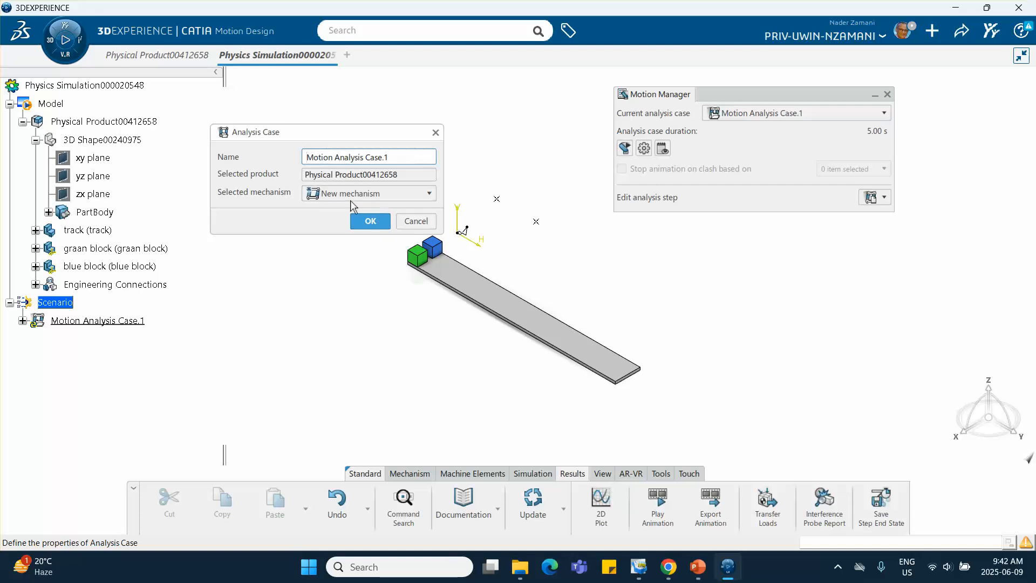
left_click(371, 225)
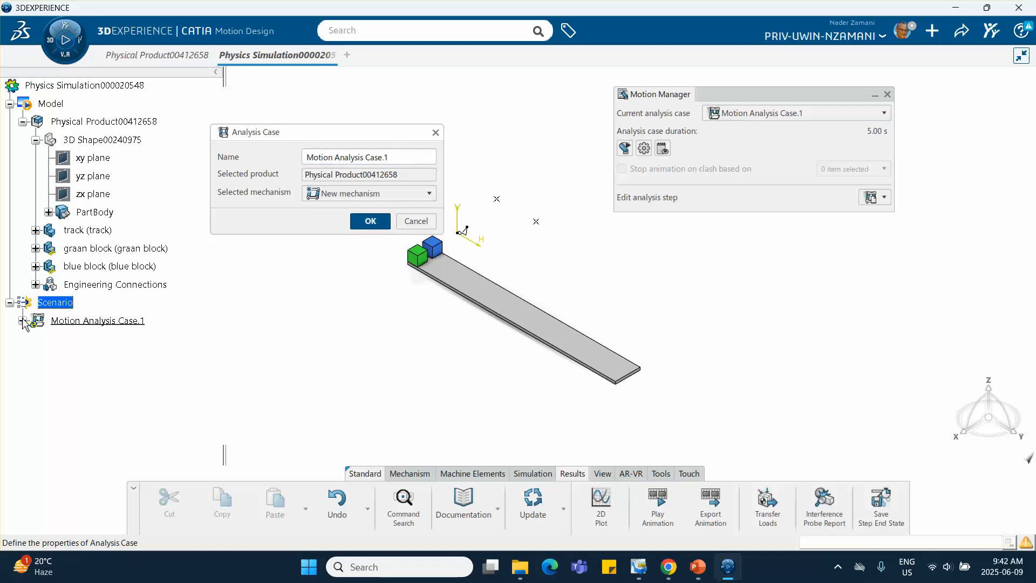
Change the analysis case's dynamic step to a kinematic step with a duration of 10 s
scroll(30, 328, "down", 3)
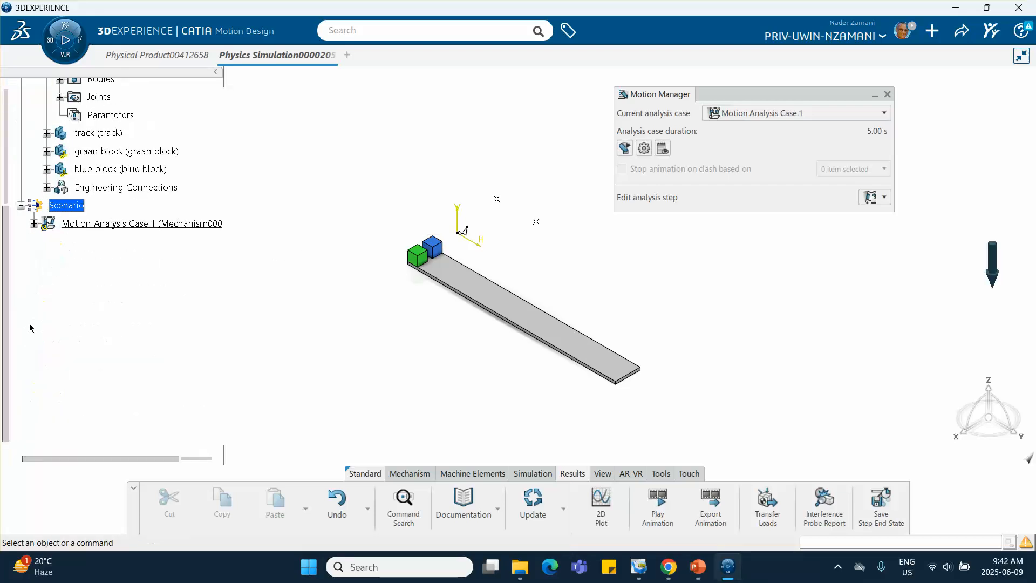
left_click(34, 223)
left_click(47, 242)
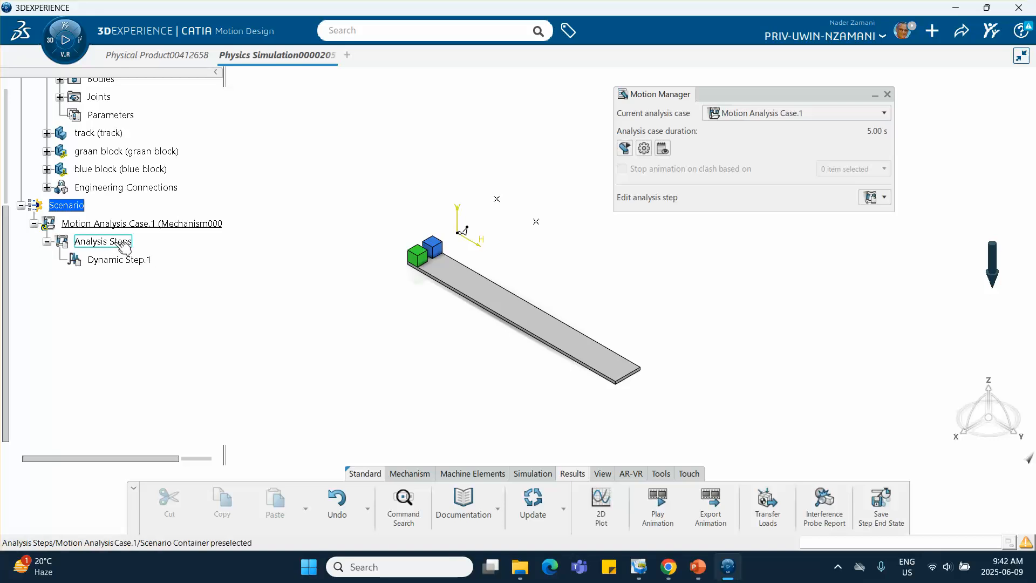
double_click(123, 260)
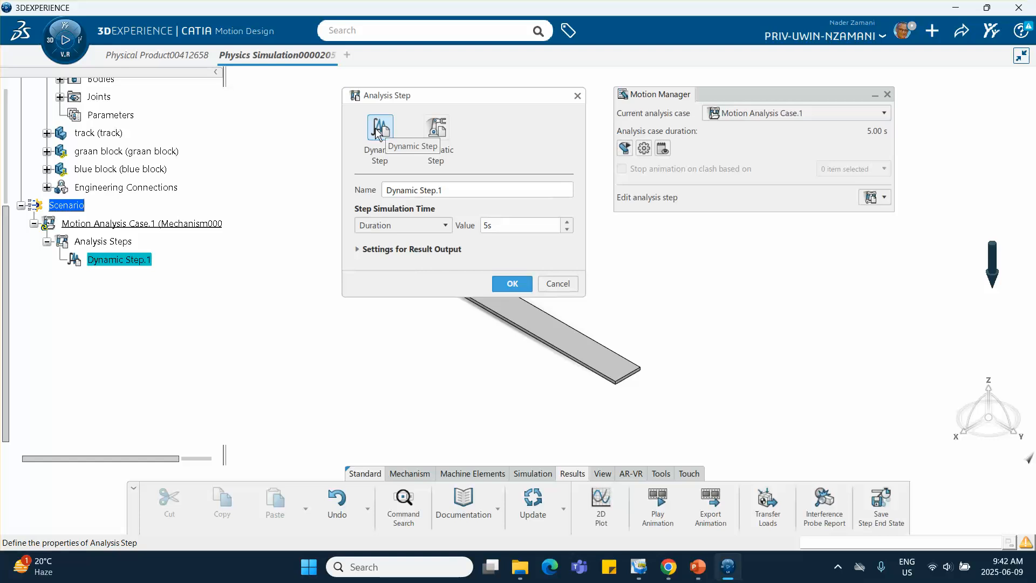
left_click(436, 130)
double_click(515, 227)
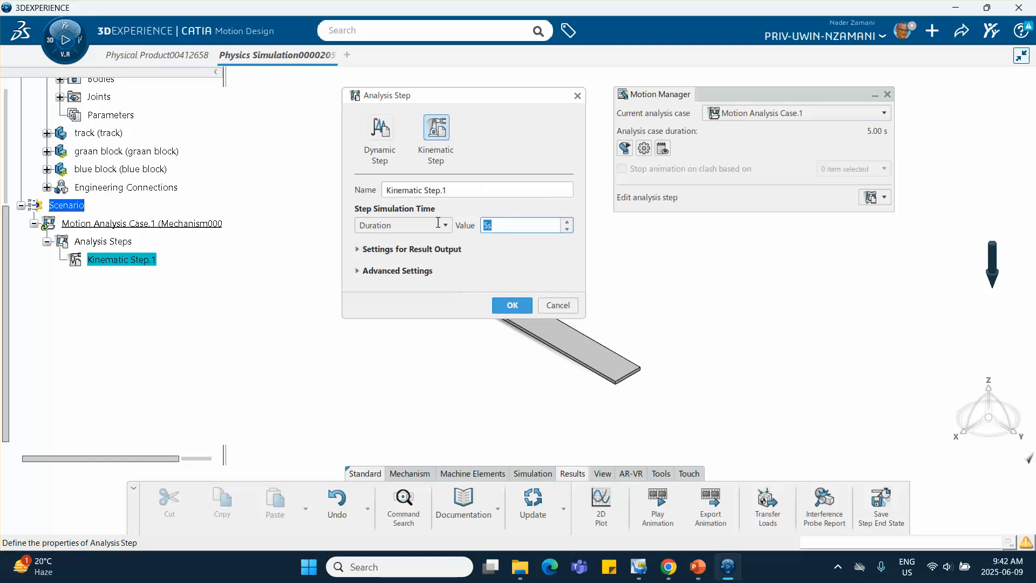
type("10")
Set the kinematic step's computation to positions, velocities and accelerations
left_click(357, 270)
left_click(424, 295)
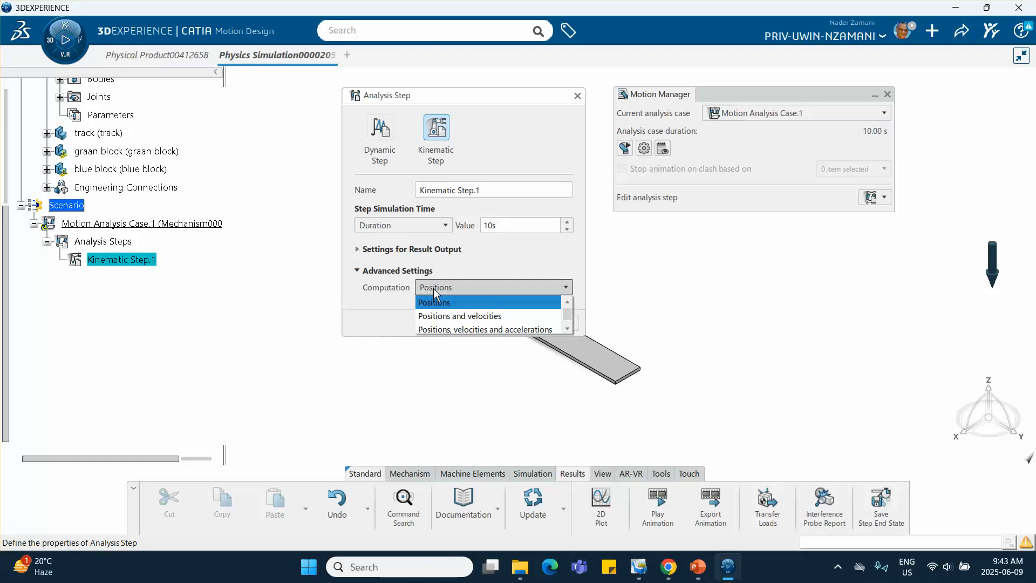
left_click(442, 331)
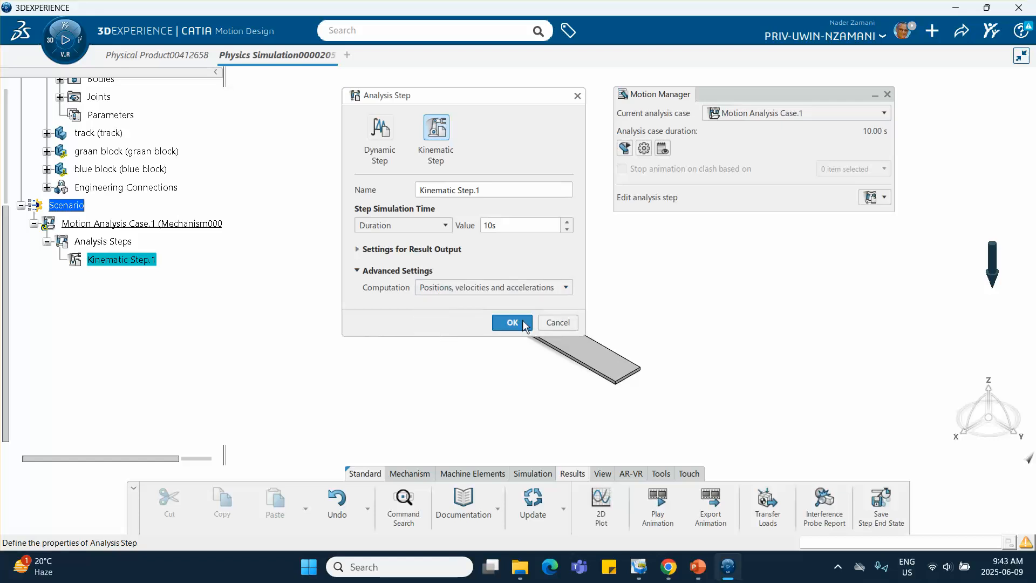
left_click(513, 323)
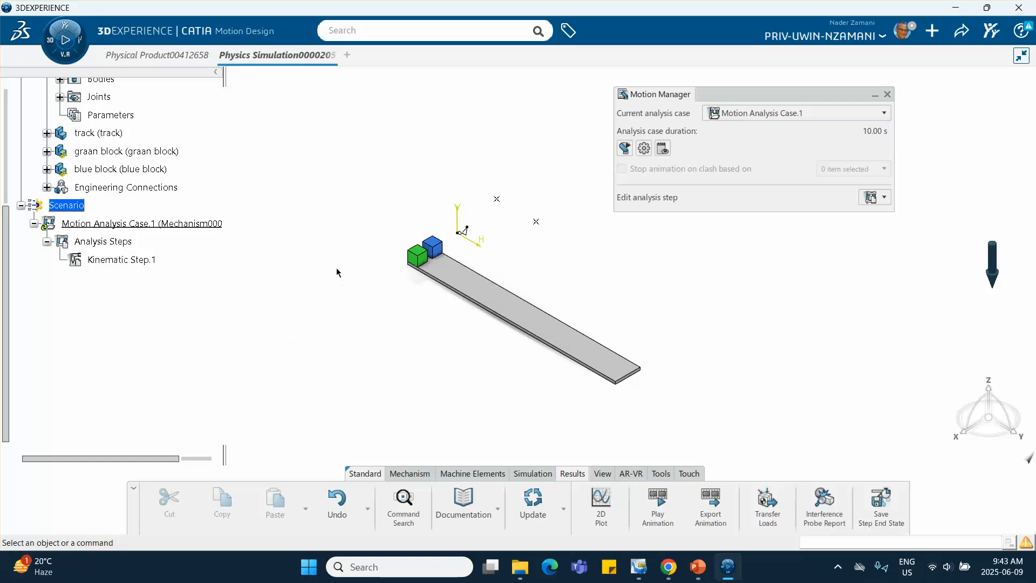
Open the app options clear of the model and expand the visualization settings
middle_click_drag(337, 272, 311, 215)
left_click(311, 236)
middle_click_drag(324, 298, 322, 268)
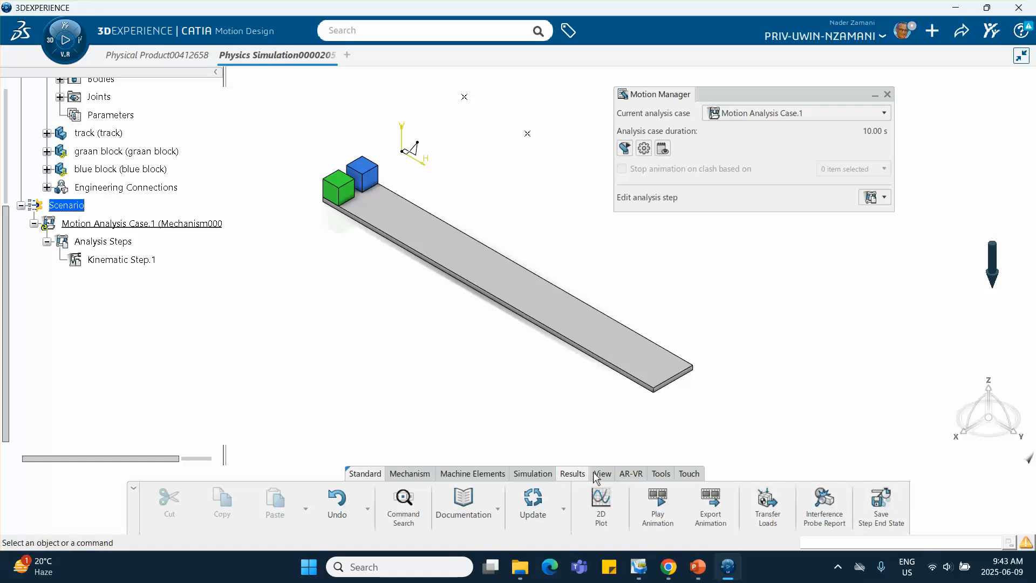
left_click(654, 474)
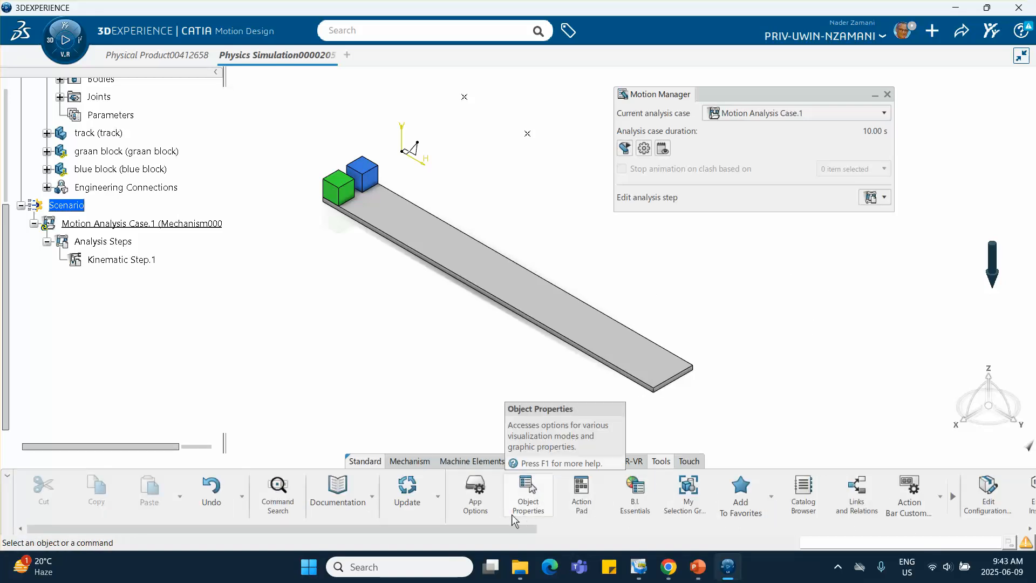
left_click(477, 497)
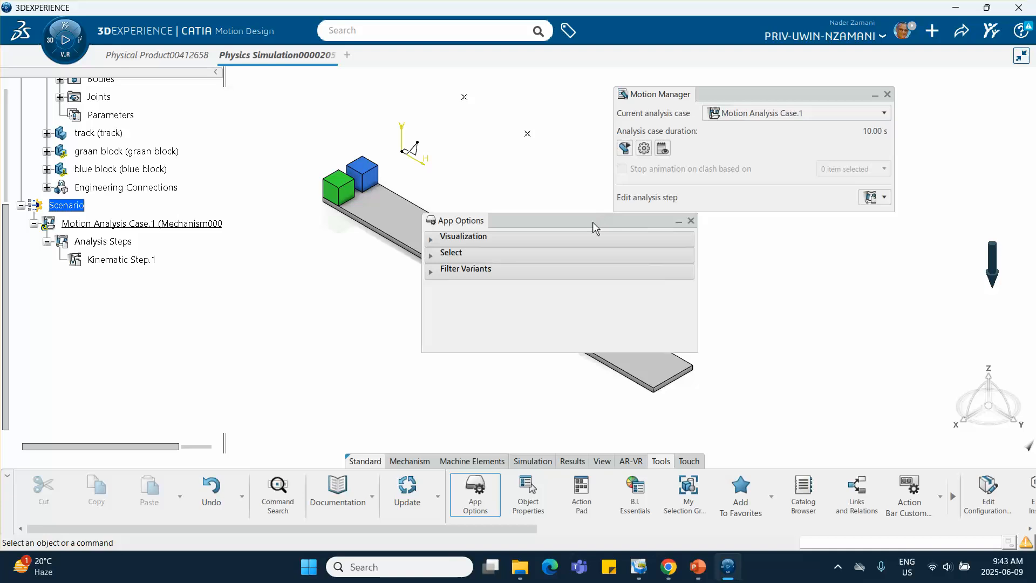
left_click_drag(592, 222, 864, 239)
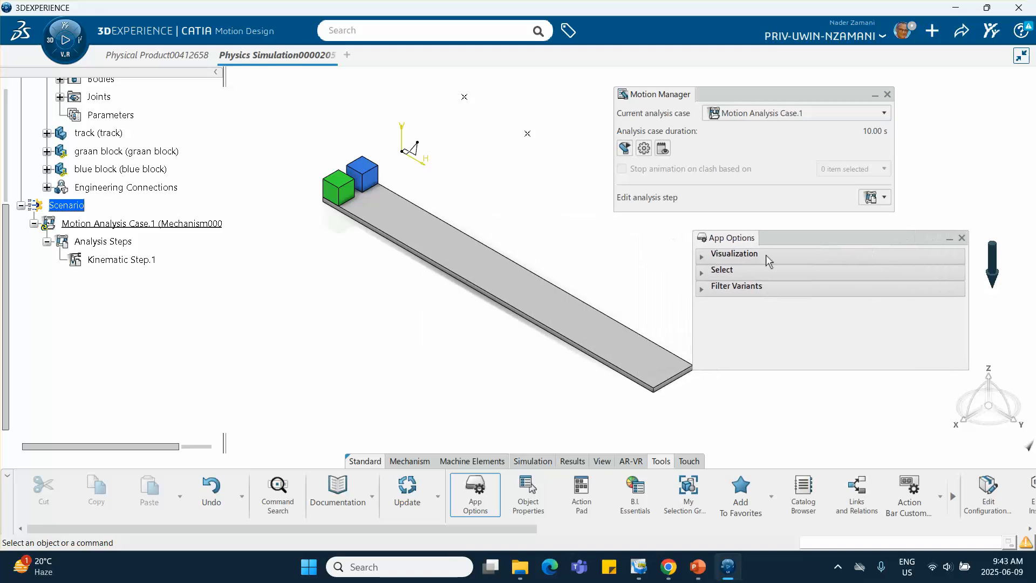
left_click(704, 257)
Add a driver to the mechanism, named "Motion Driver for green block"
middle_click_drag(503, 259, 455, 259)
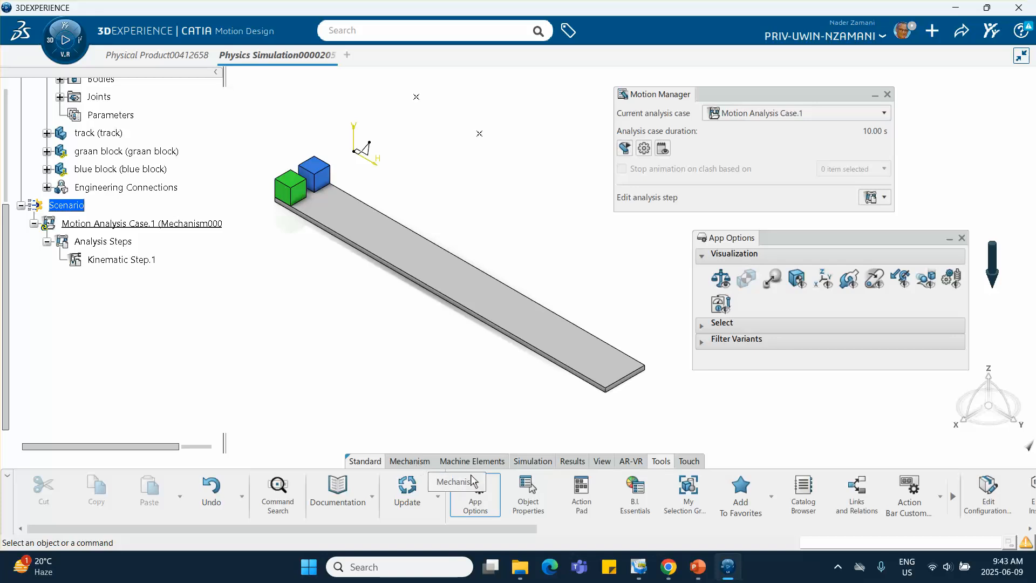
left_click(417, 461)
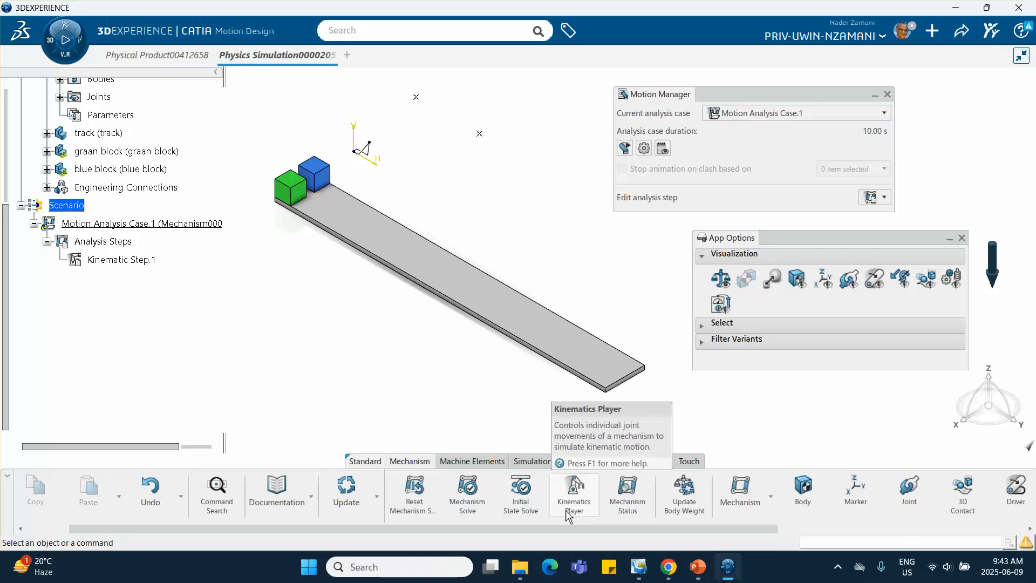
scroll(572, 515, "down", 5)
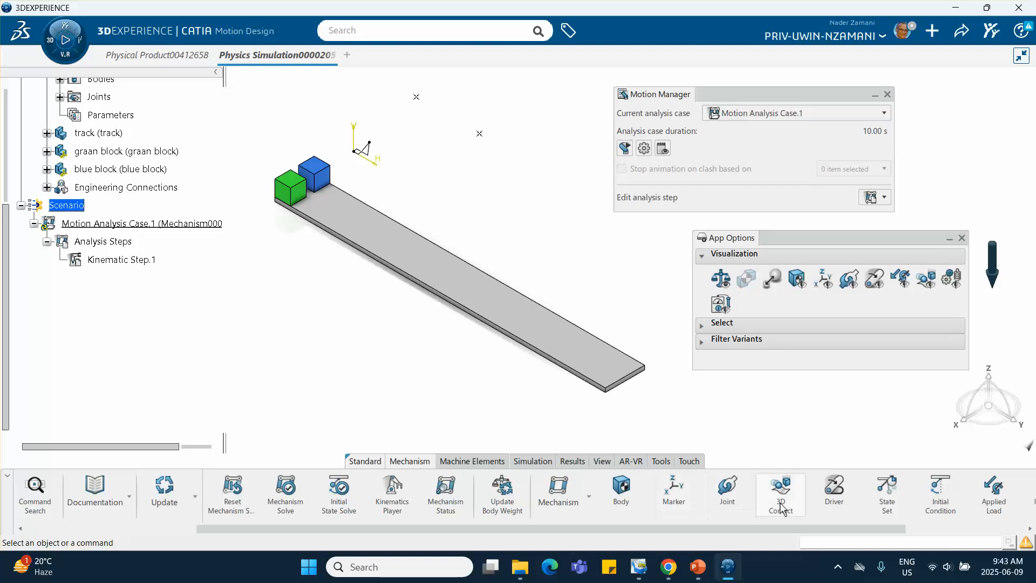
left_click(834, 488)
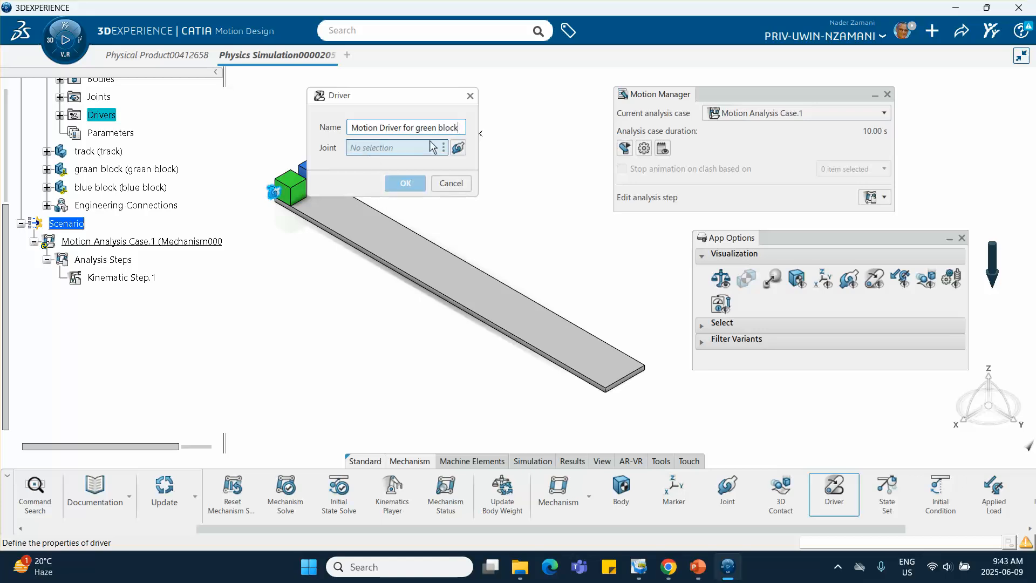
Assign the prismatic joint between the green block and the track, Prismatic.2, to the green block's motion driver
left_click(406, 149)
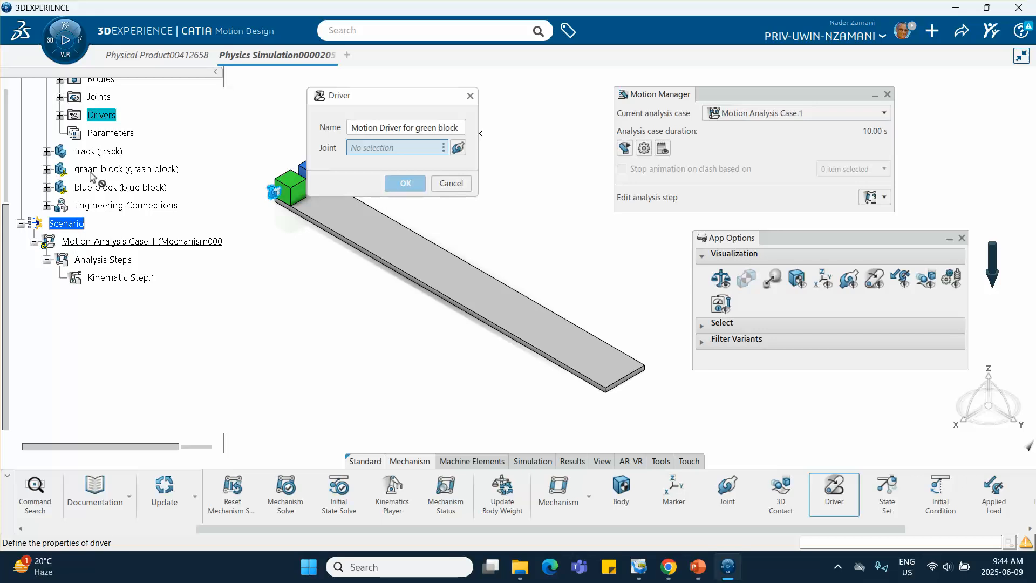
scroll(54, 175, "up", 1)
left_click(60, 144)
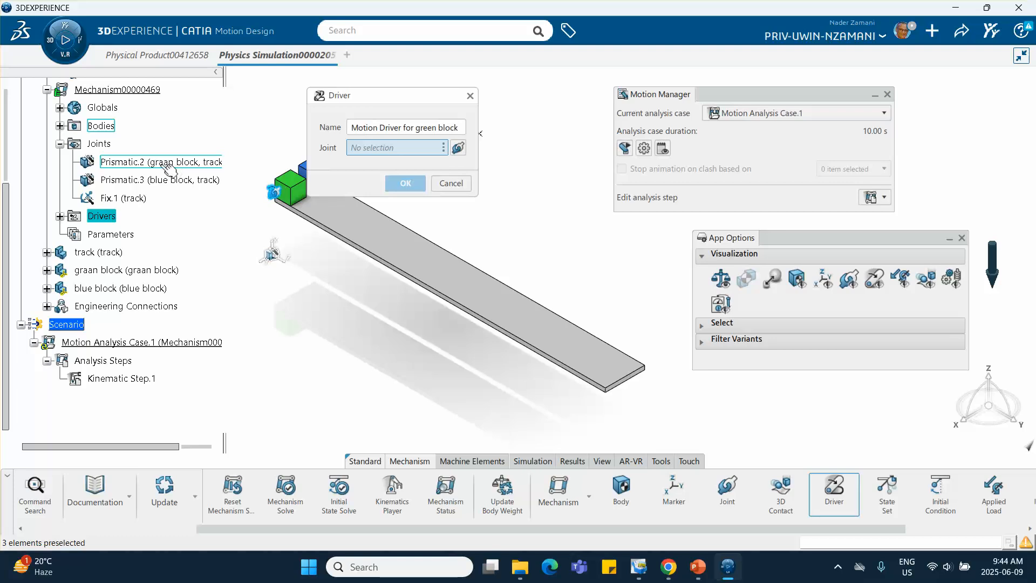
left_click(178, 168)
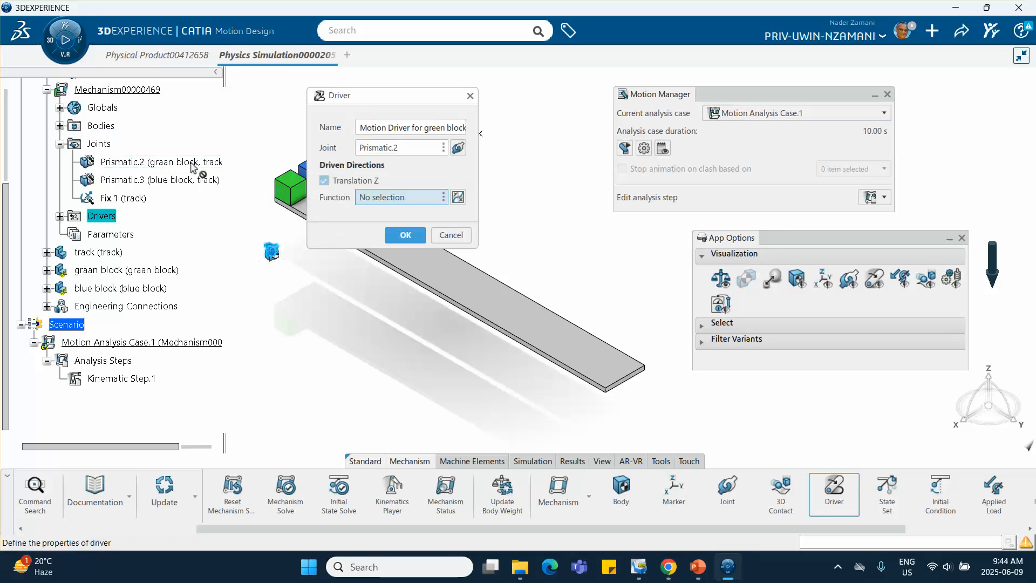
Create a From Sketch function for the green block's driver, using "sketch for green block" as its definition
left_click(458, 198)
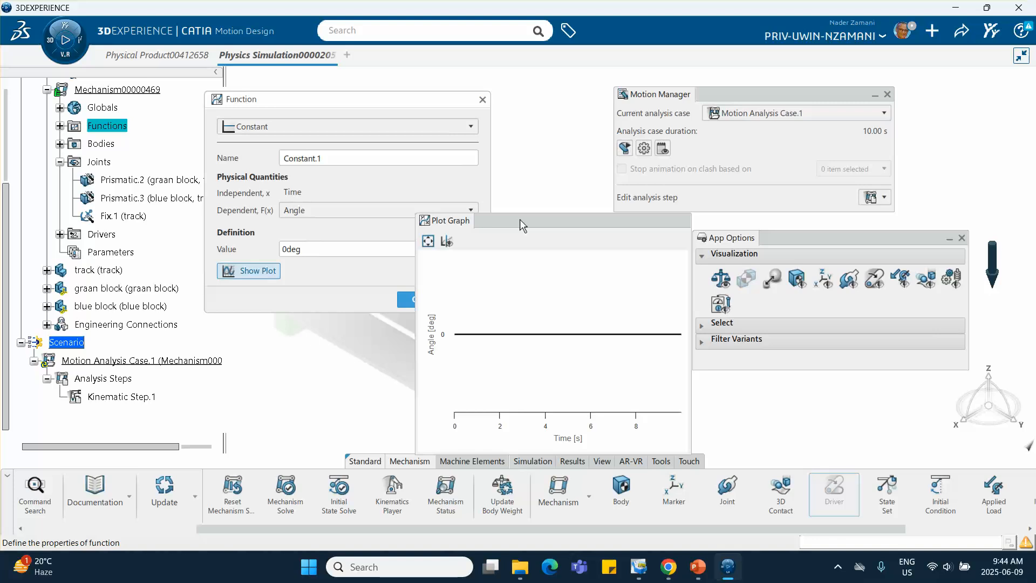
left_click_drag(520, 219, 630, 133)
left_click(367, 126)
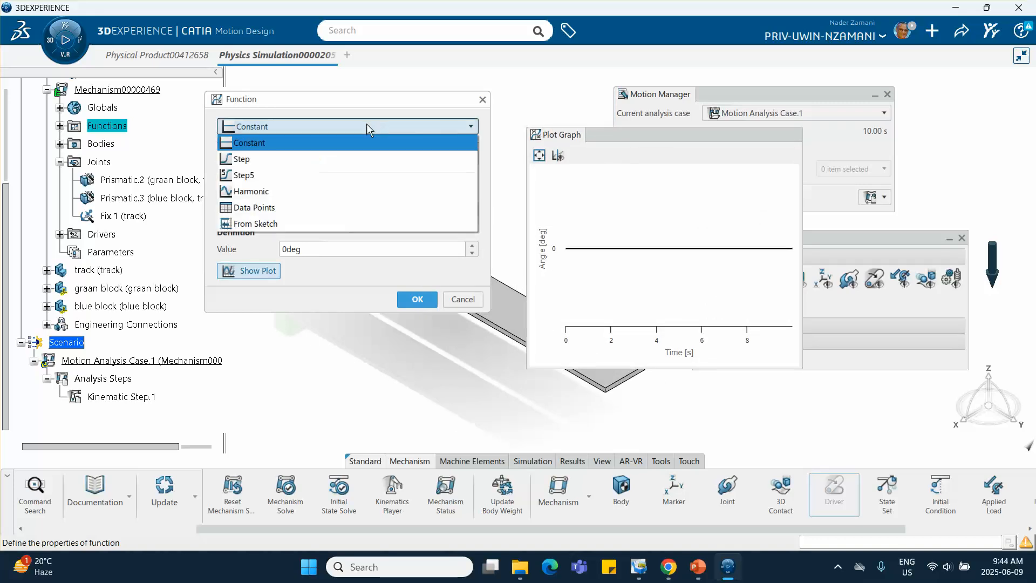
left_click(271, 224)
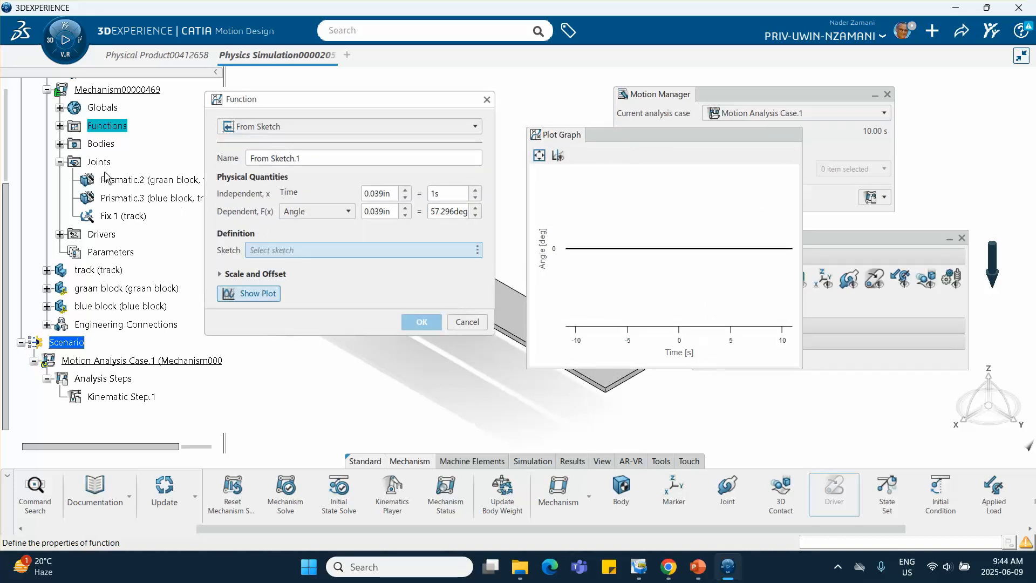
scroll(78, 162, "up", 2)
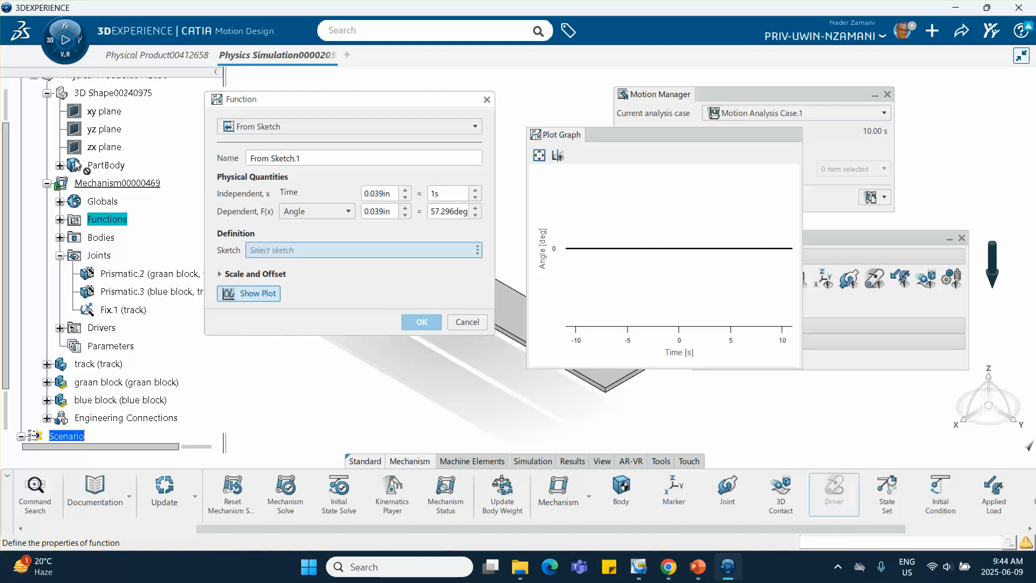
scroll(75, 160, "up", 1)
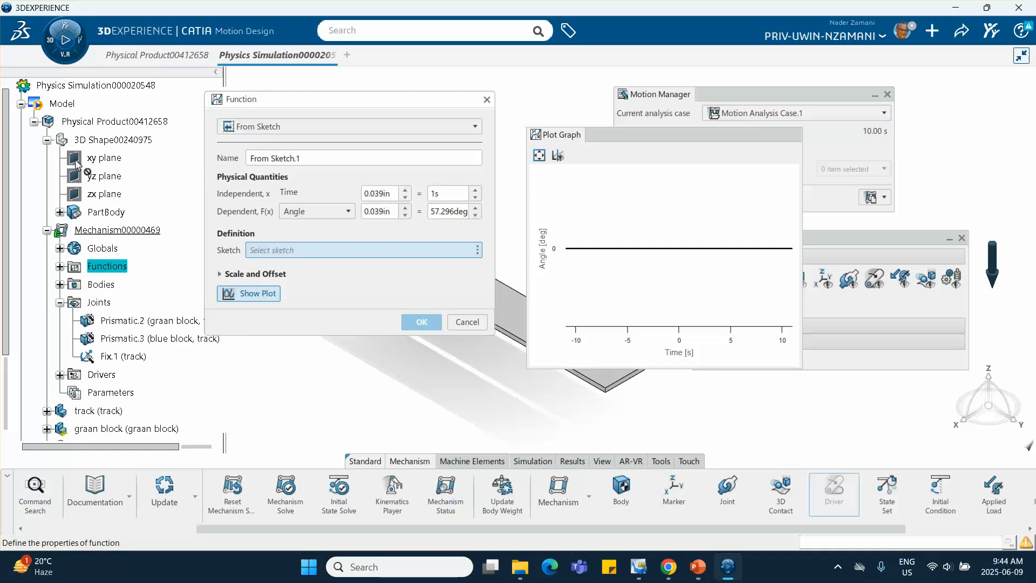
left_click(60, 212)
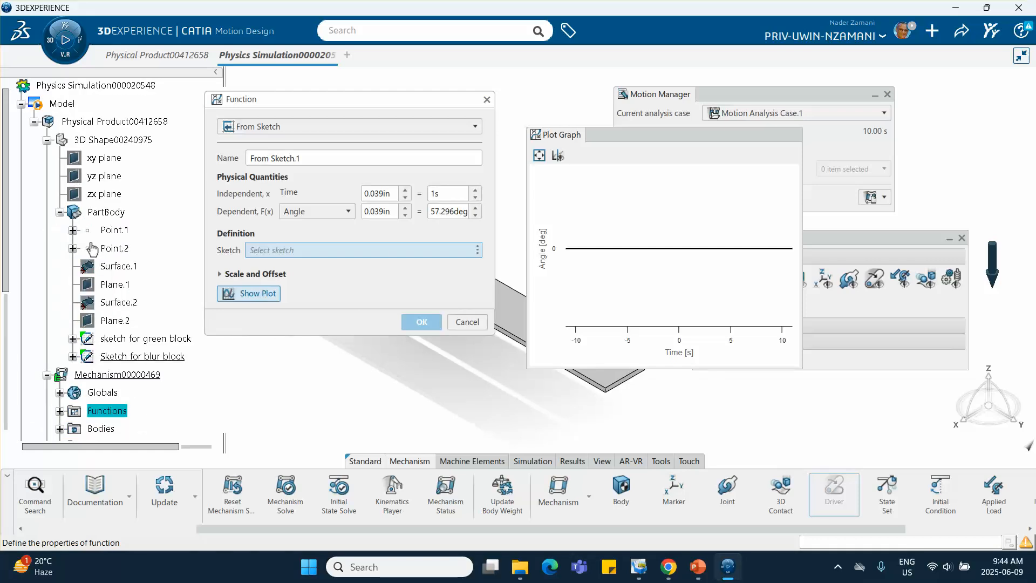
left_click(132, 345)
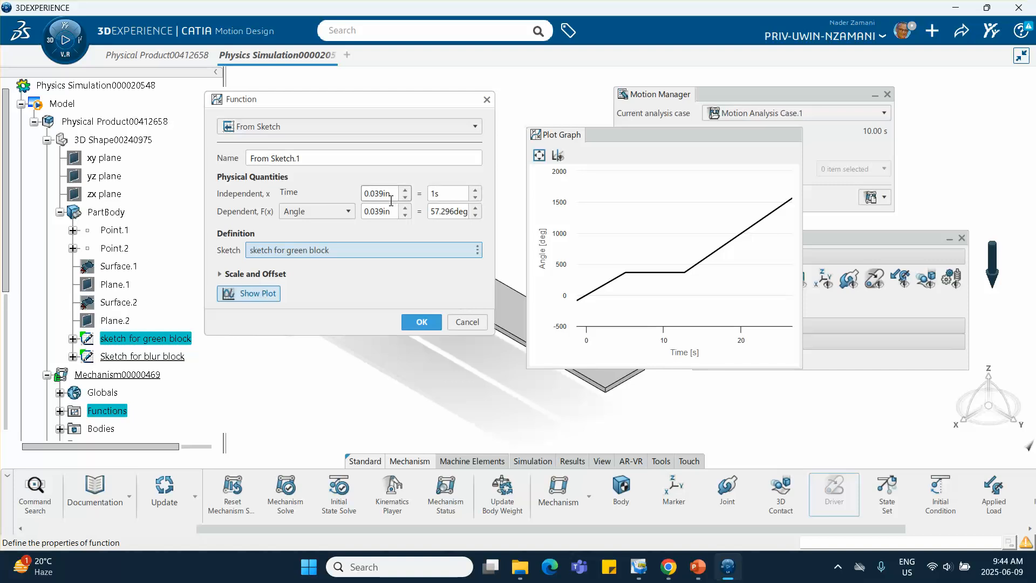
Scale the green block function's time so that 1 in of the sketch corresponds to 10 s
left_click_drag(394, 195, 369, 195)
type("1")
key("Tab")
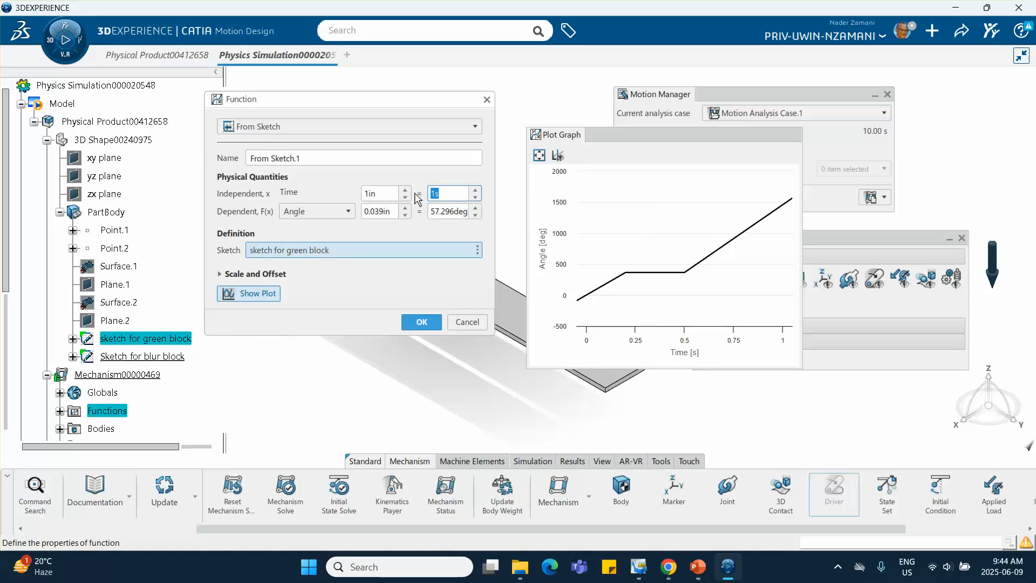
type("10")
Set the green block function's dependent quantity to Length with 1 in equal to 20 in, and expand its scale and offset settings
double_click(402, 215)
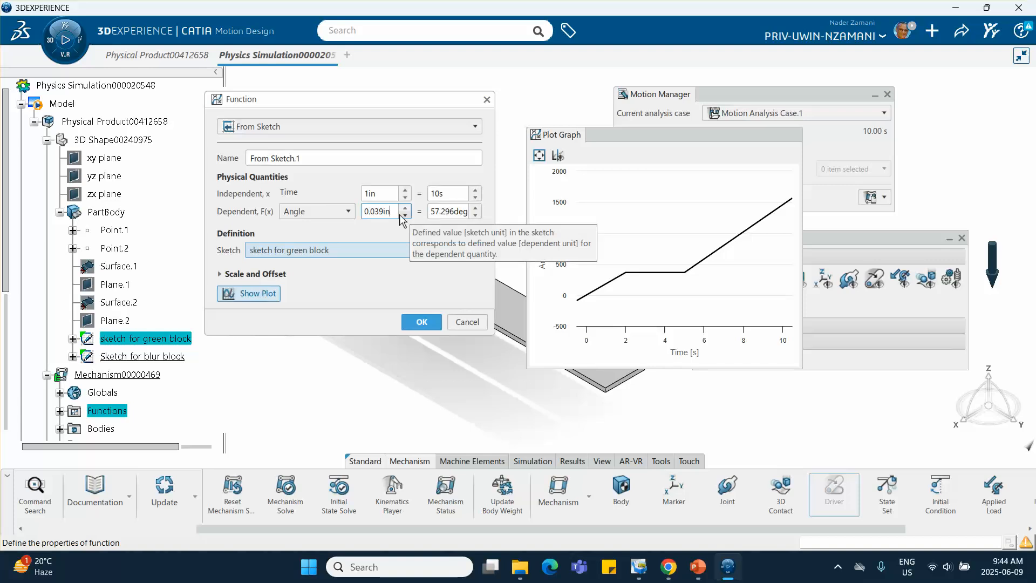
double_click(378, 211)
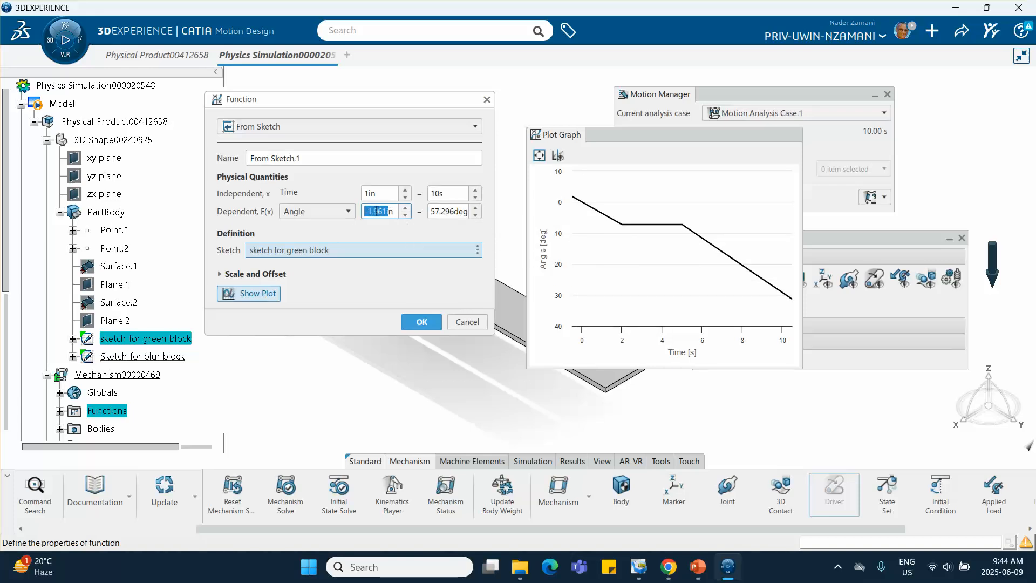
type("1")
left_click(348, 211)
left_click(302, 226)
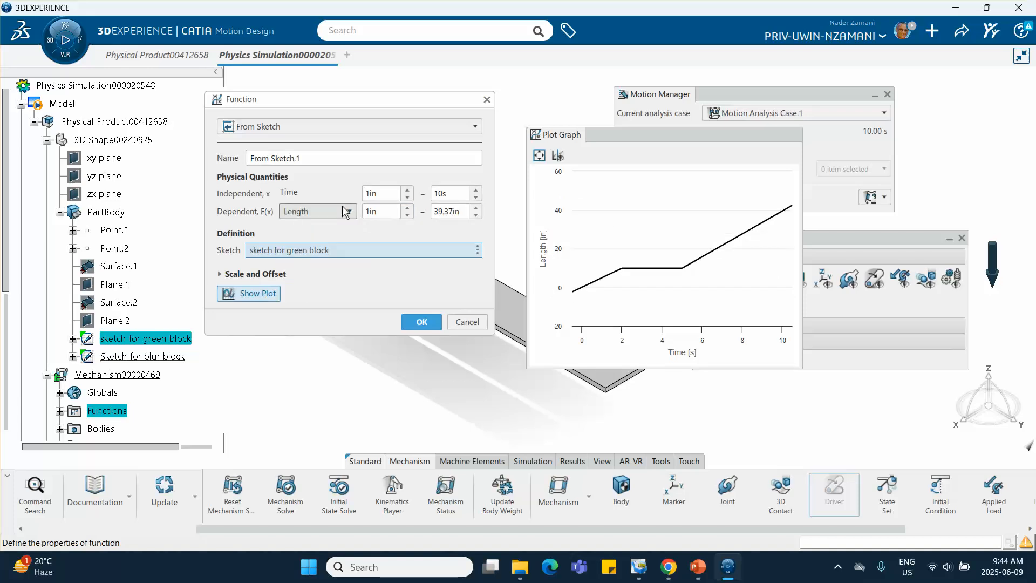
left_click_drag(432, 211, 466, 217)
type("20")
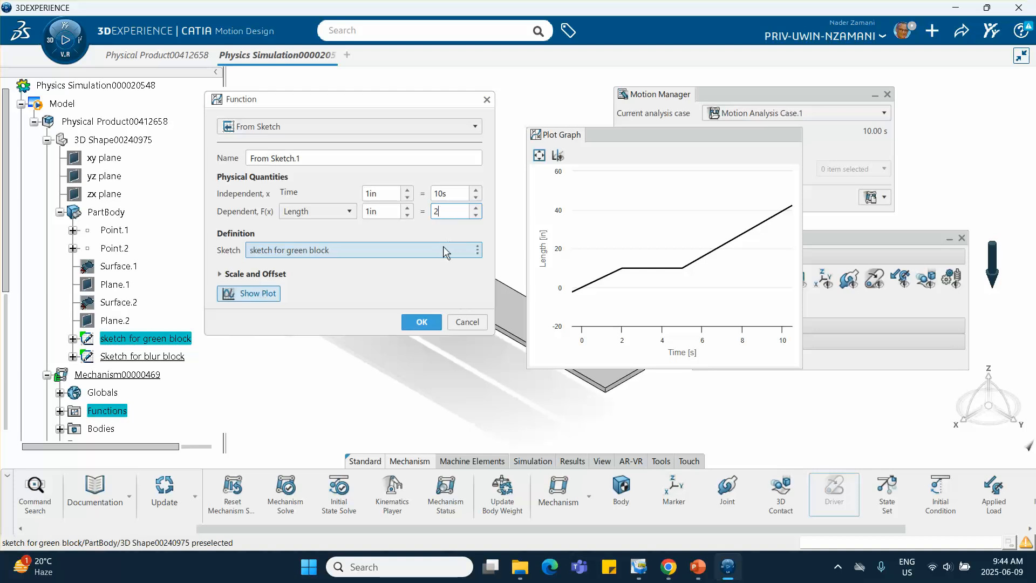
left_click(220, 275)
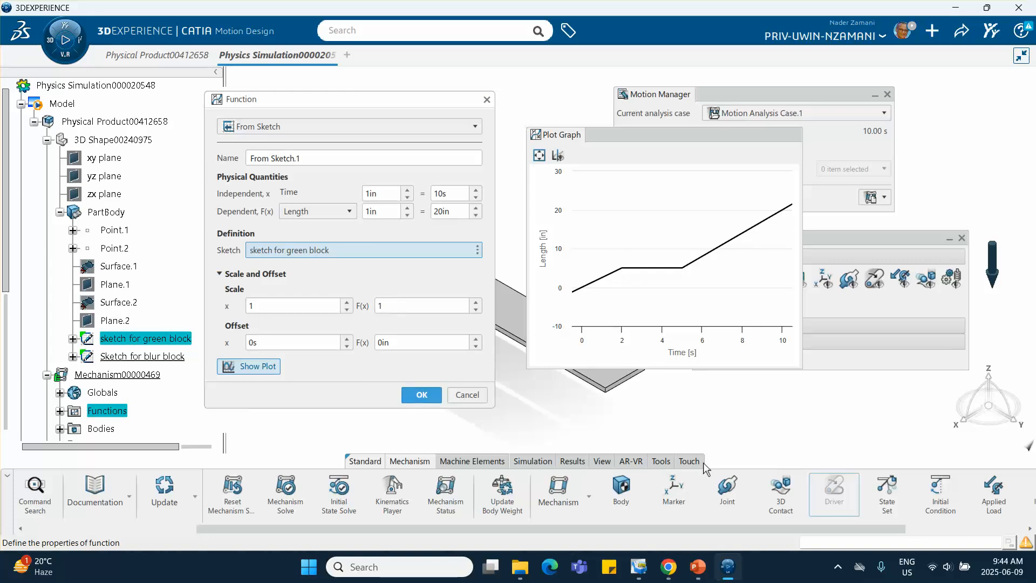
Check the green block position graph on slide 2 in PowerPoint, and accept the function and driver back in CATIA
left_click(697, 567)
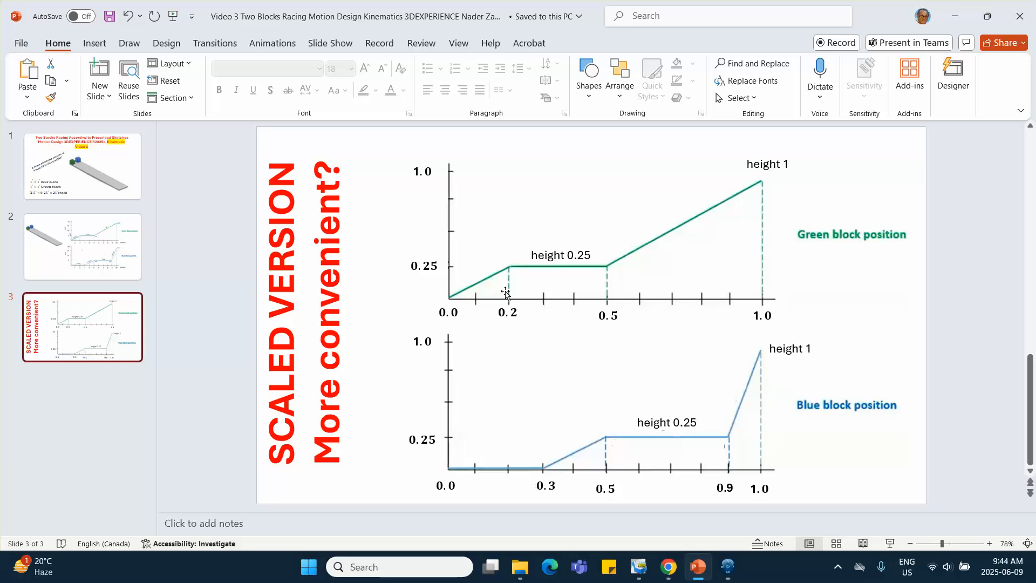
left_click(114, 264)
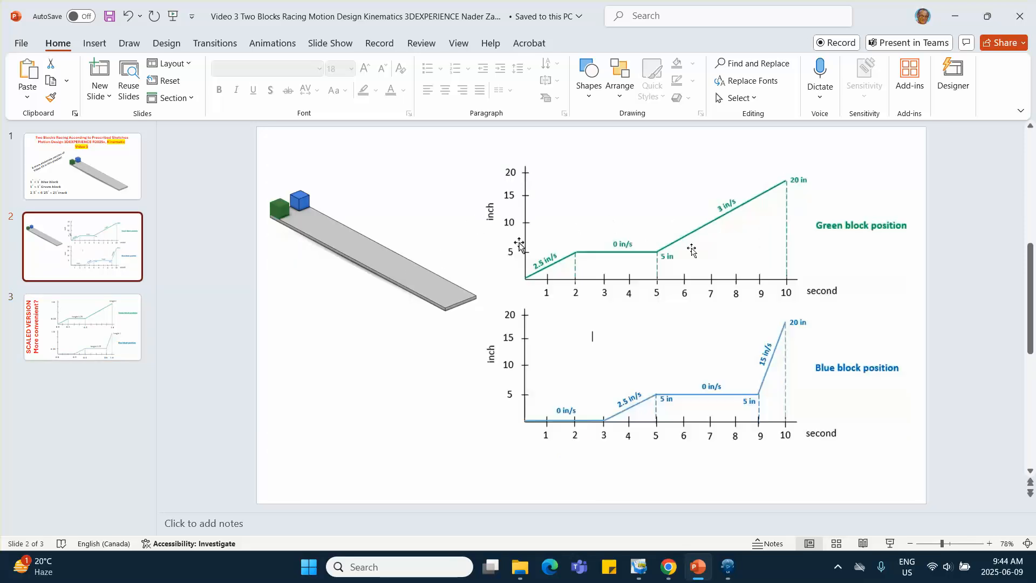
left_click(954, 17)
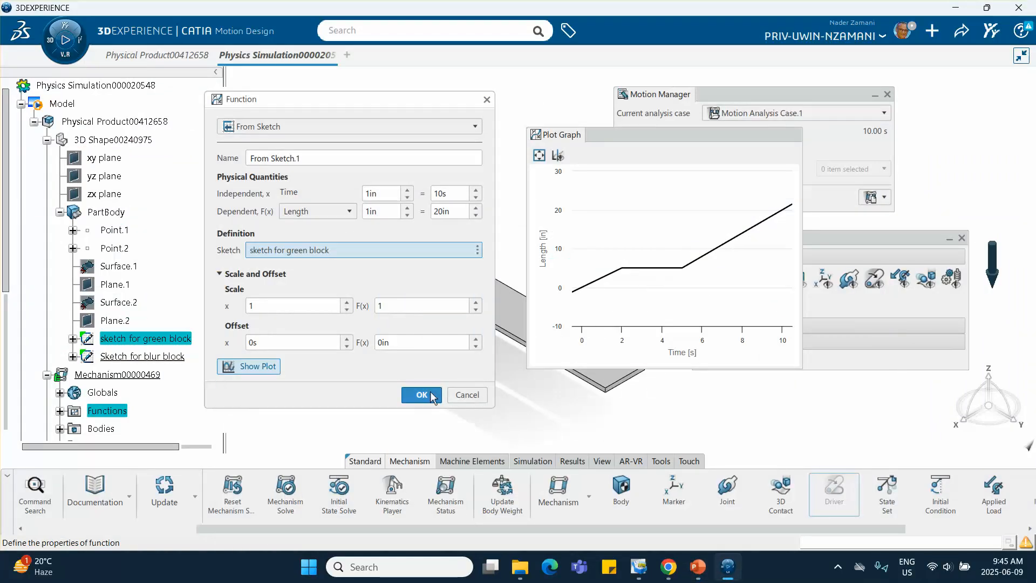
left_click(421, 396)
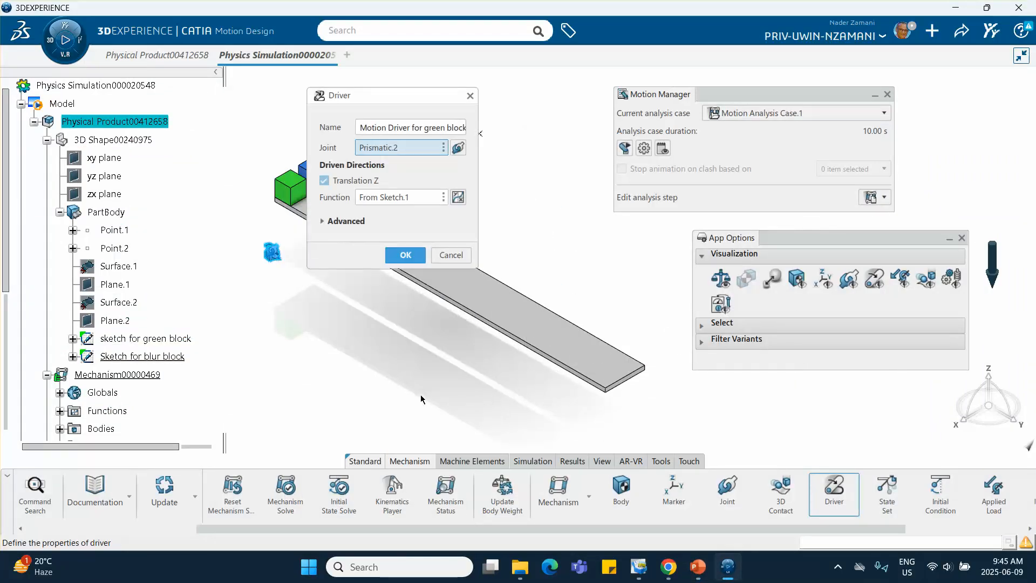
left_click(405, 259)
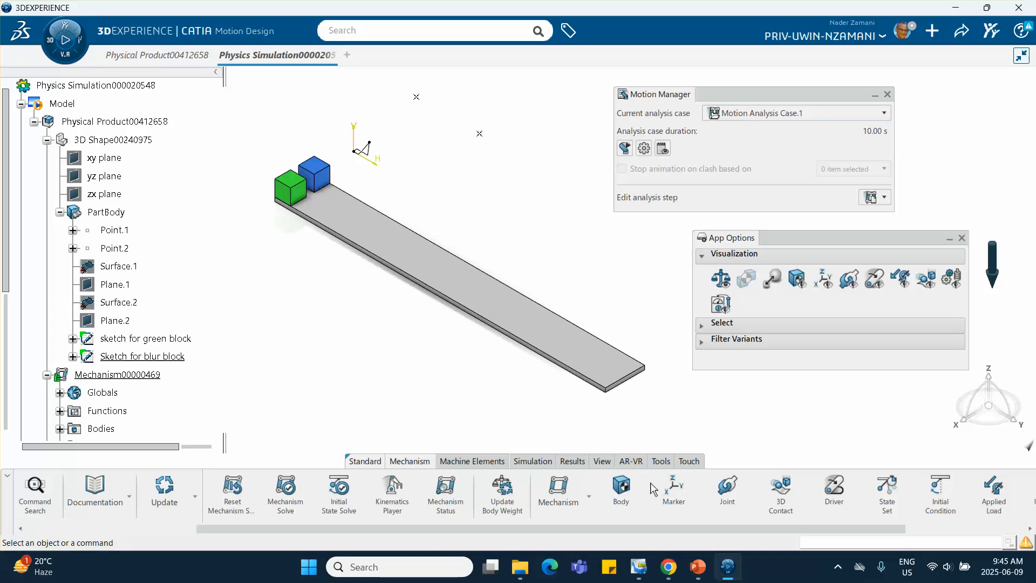
Add a driver named "Motion Driver for blur block" on the prismatic joint between the blue block and the track, Prismatic.3
left_click(833, 489)
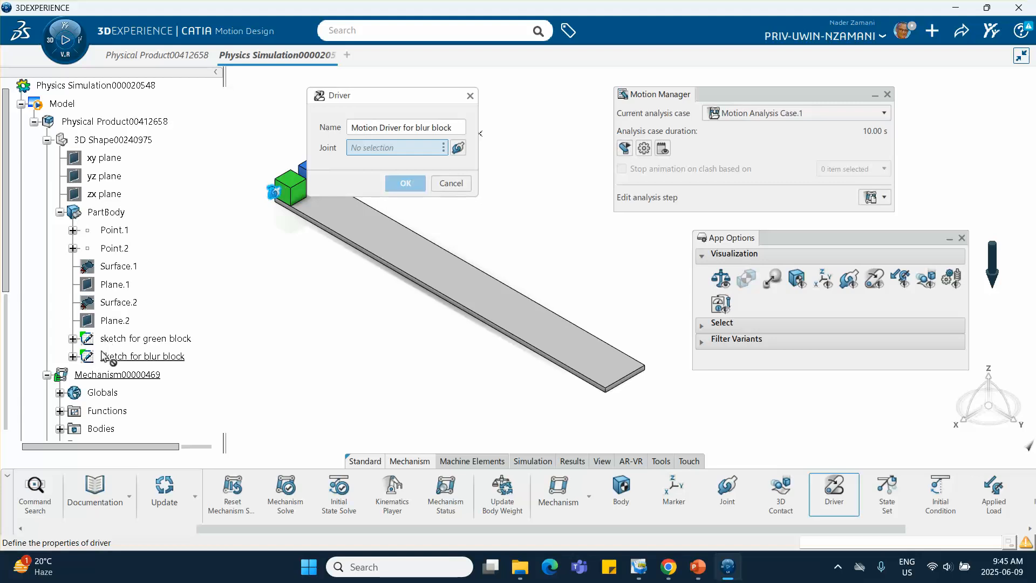
scroll(108, 359, "down", 3)
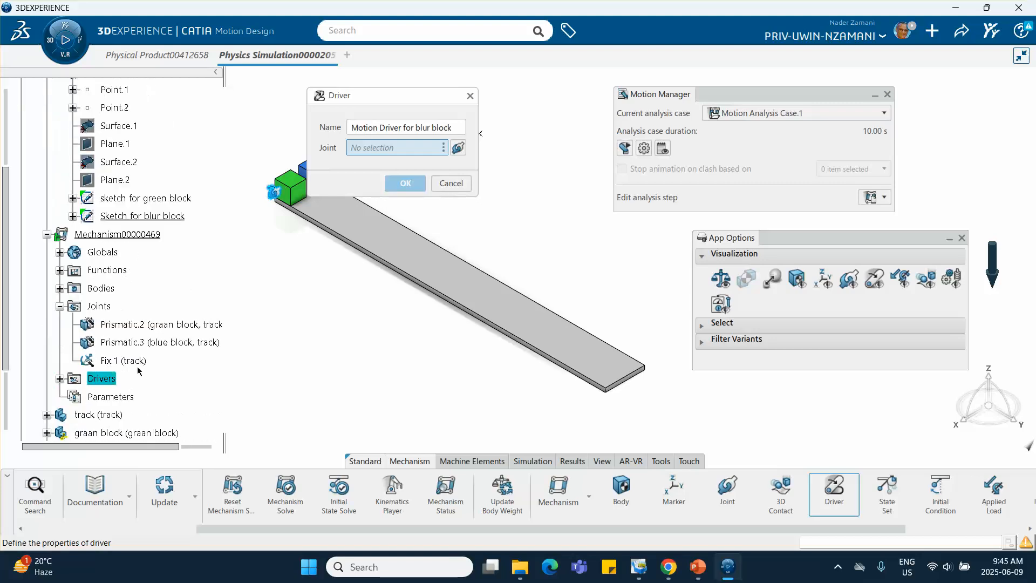
left_click(171, 342)
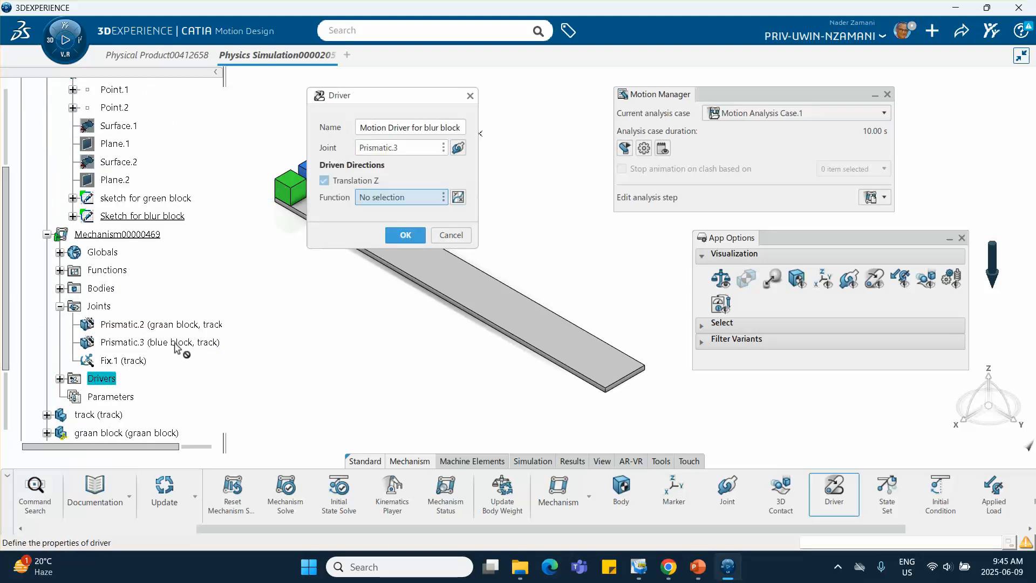
Create a From Sketch function for the blue block's driver, using "Sketch for blur block" as its definition
left_click(460, 199)
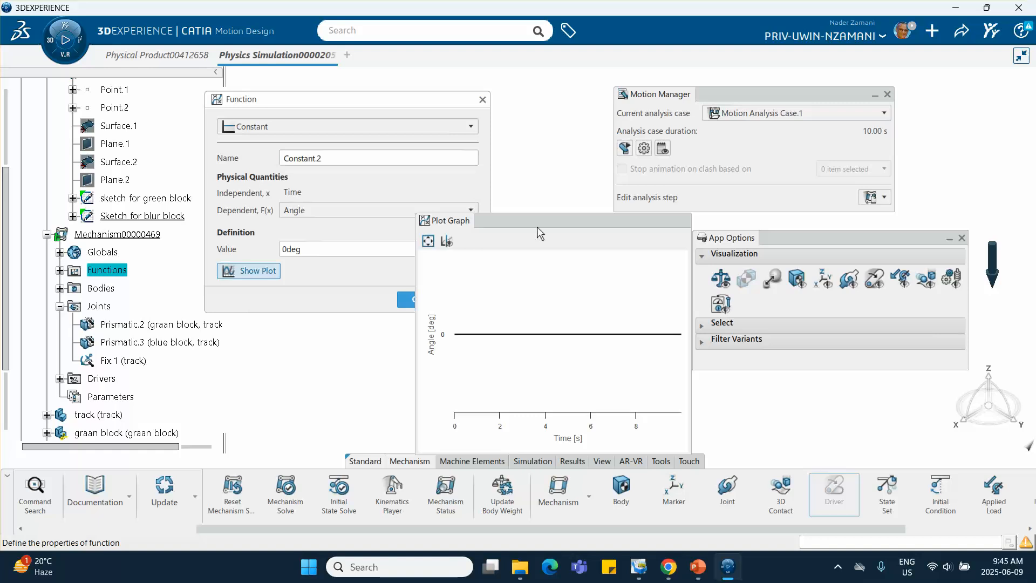
left_click_drag(536, 226, 650, 109)
left_click(366, 125)
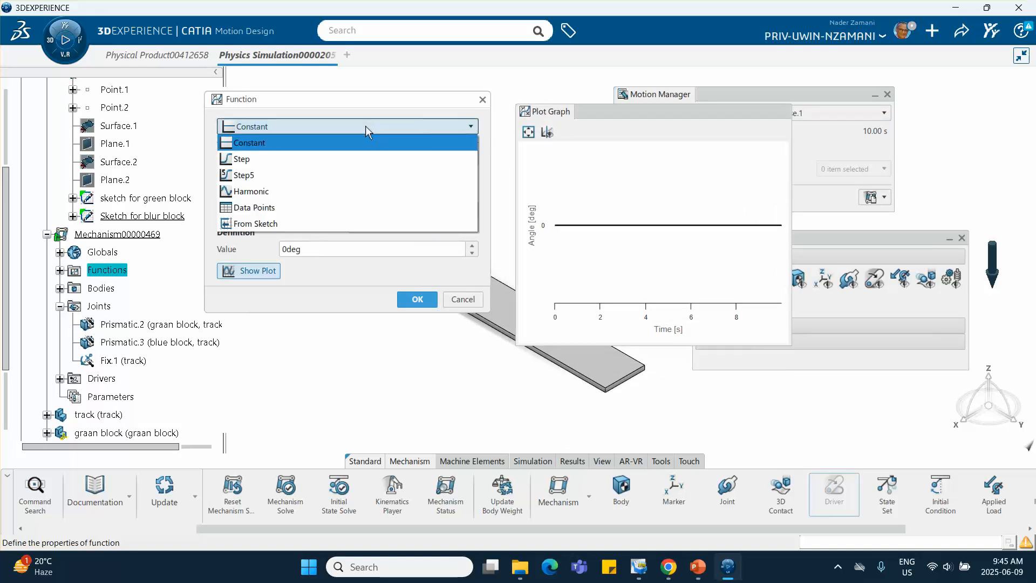
left_click(267, 223)
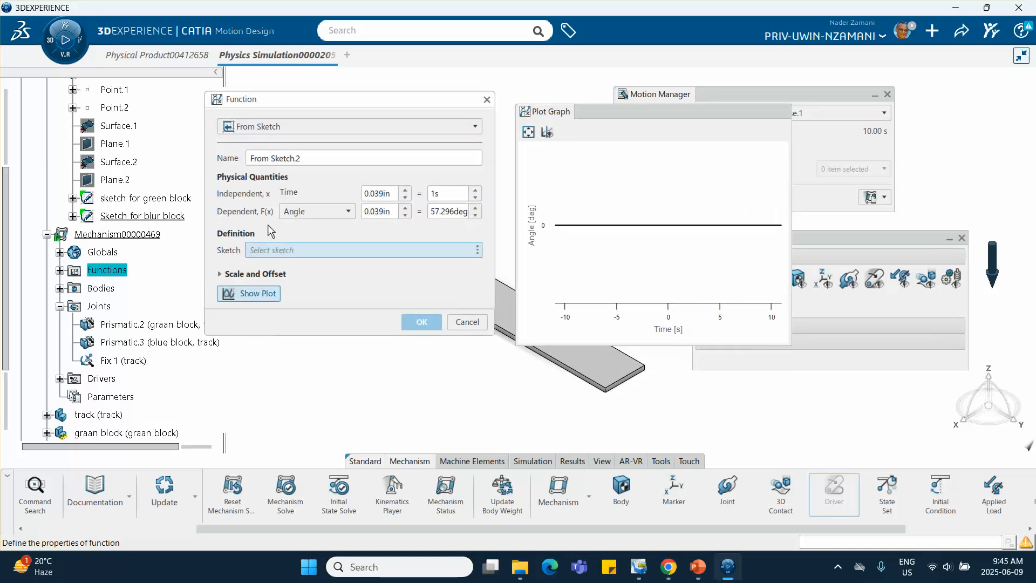
left_click(167, 217)
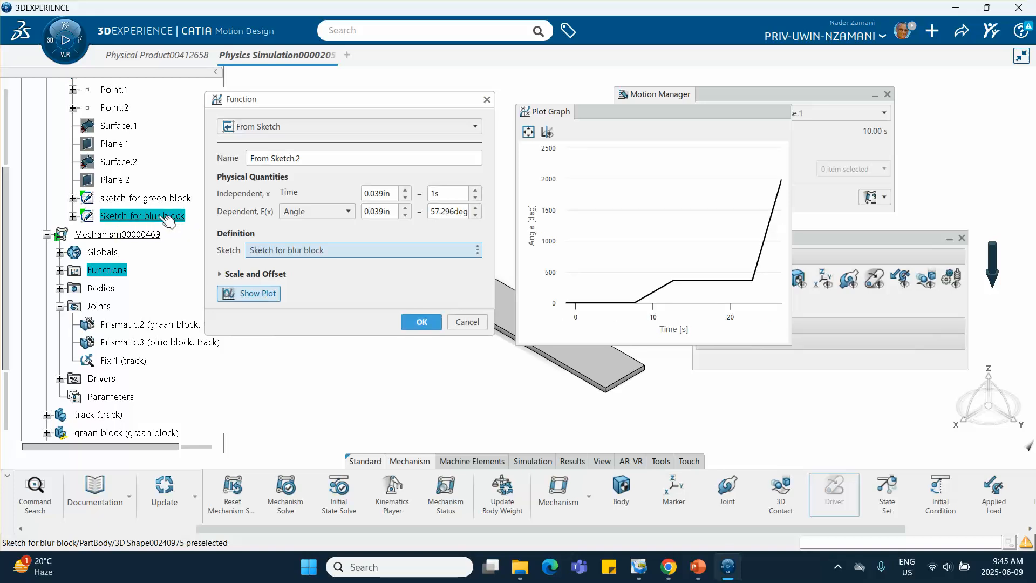
Scale the blue block function's time so that 1 in of the sketch corresponds to 10 s
double_click(394, 193)
type("1")
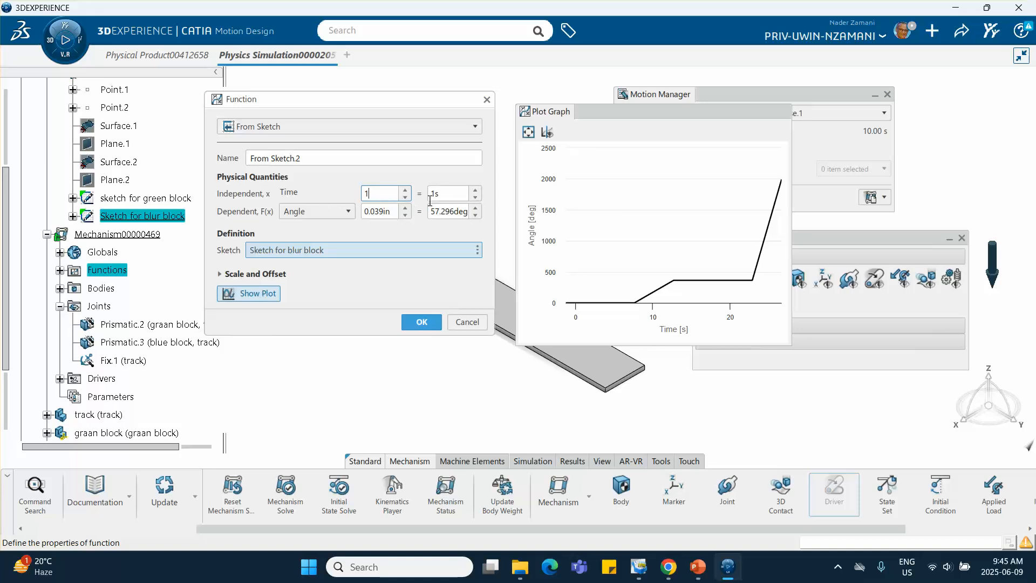
key("Tab")
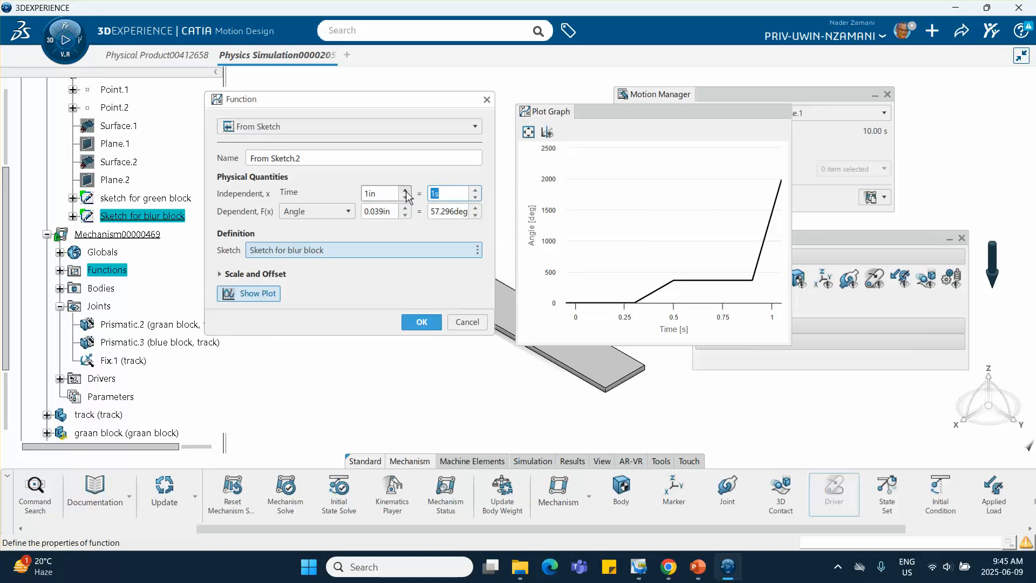
type("10")
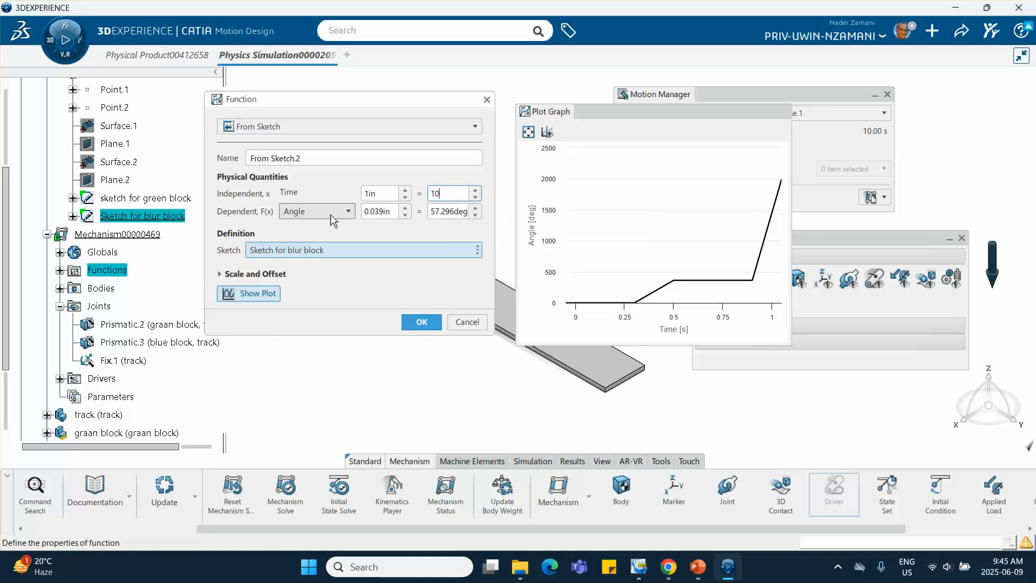
Set the blue block function's dependent quantity to Length with 1 in equal to 20 in, and expand its scale and offset settings
left_click(331, 217)
left_click(300, 225)
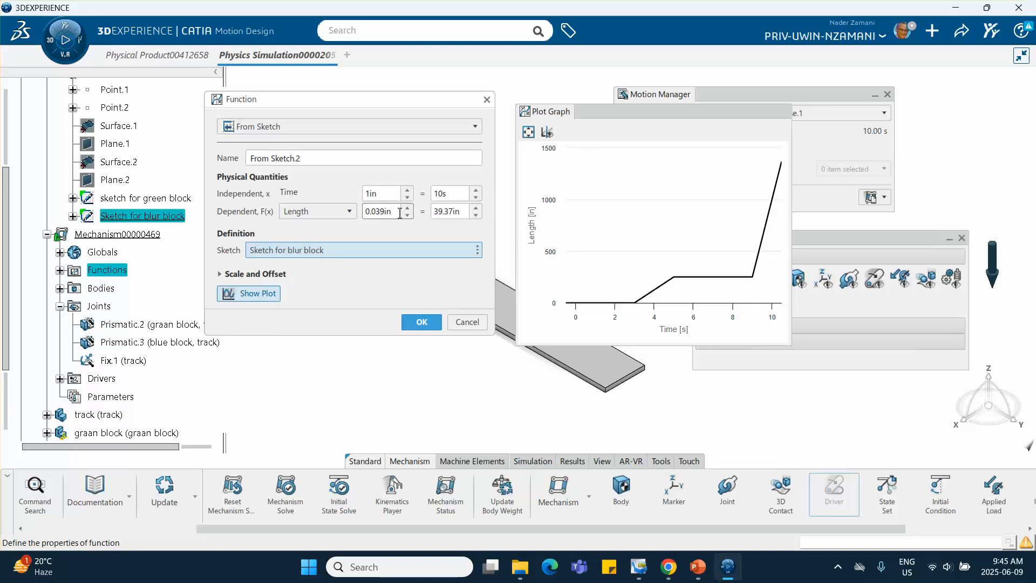
double_click(383, 210)
type("1")
left_click(462, 211)
double_click(463, 211)
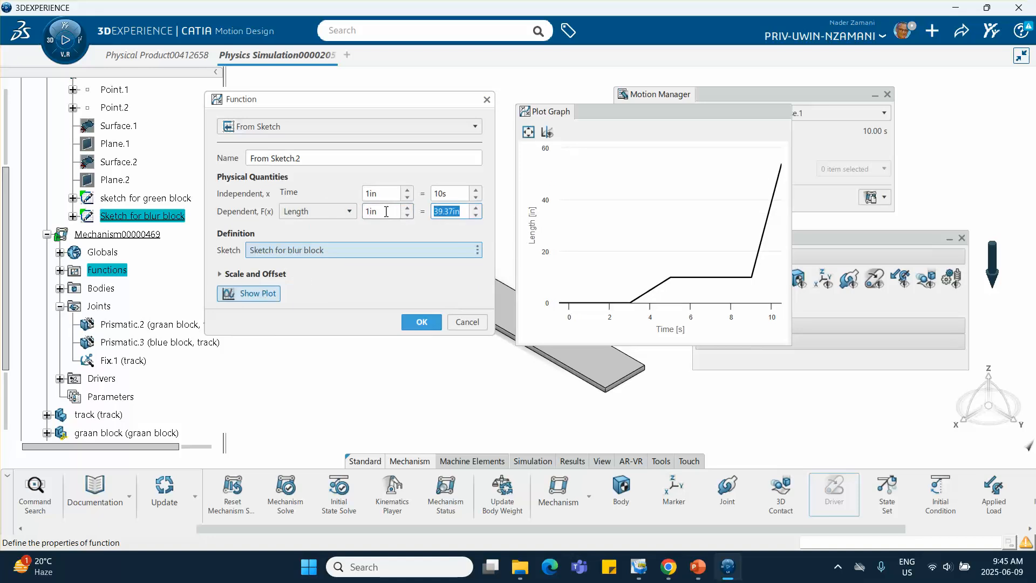
type("20")
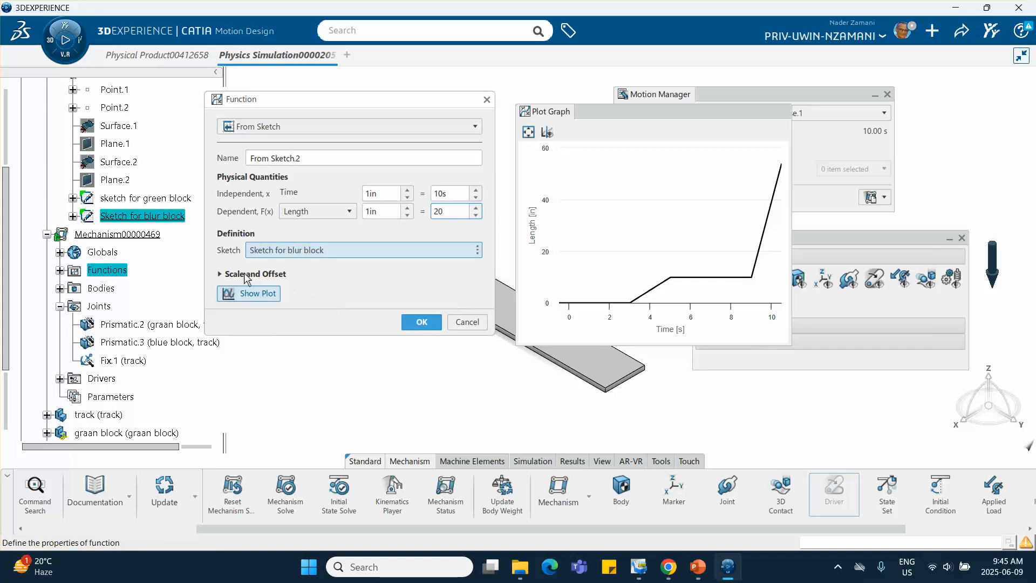
left_click(221, 275)
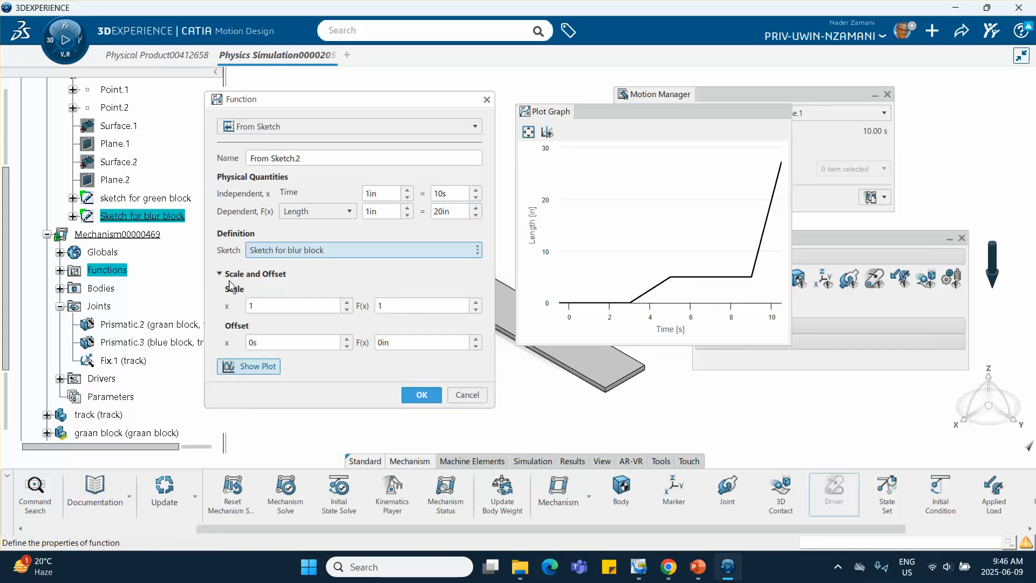
Accept the blue block's sketch function and finish its motion driver with that function assigned
left_click(378, 306)
left_click(418, 394)
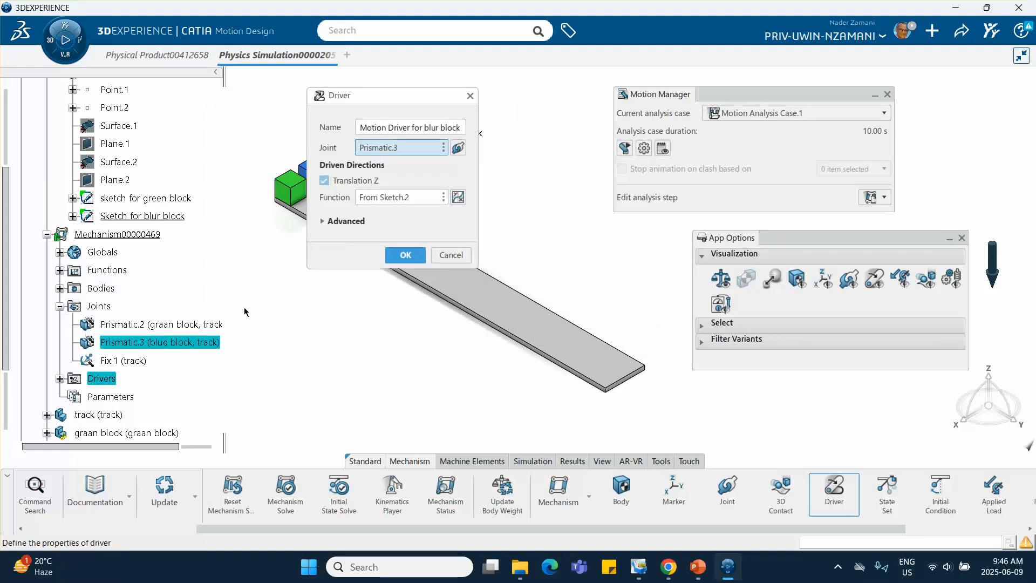
left_click(406, 255)
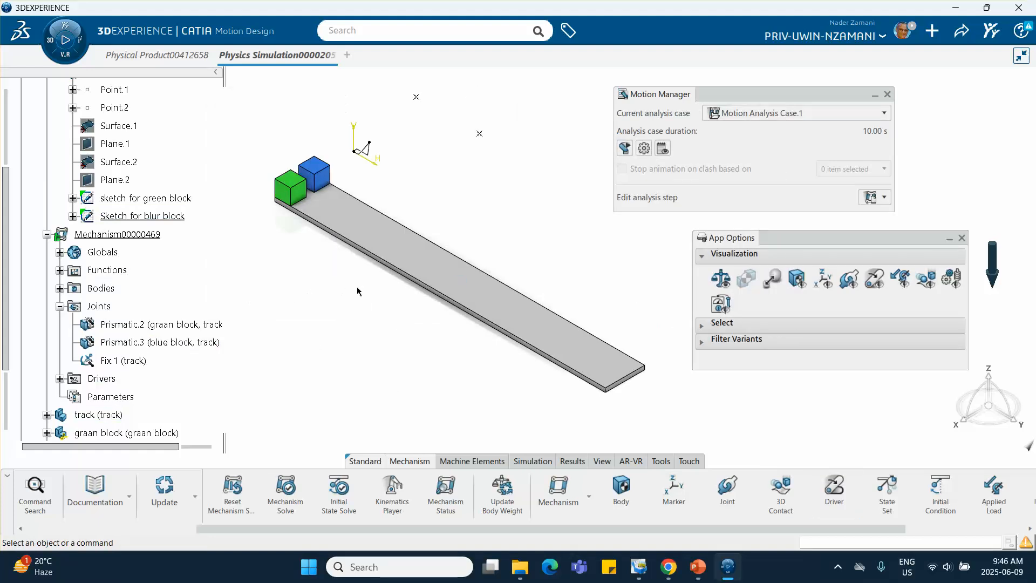
Test both drivers in the Kinematics Player by shifting the green block 1.727 in and the blue block 0.18 in, and reset their positions
middle_click_drag(358, 291, 321, 262)
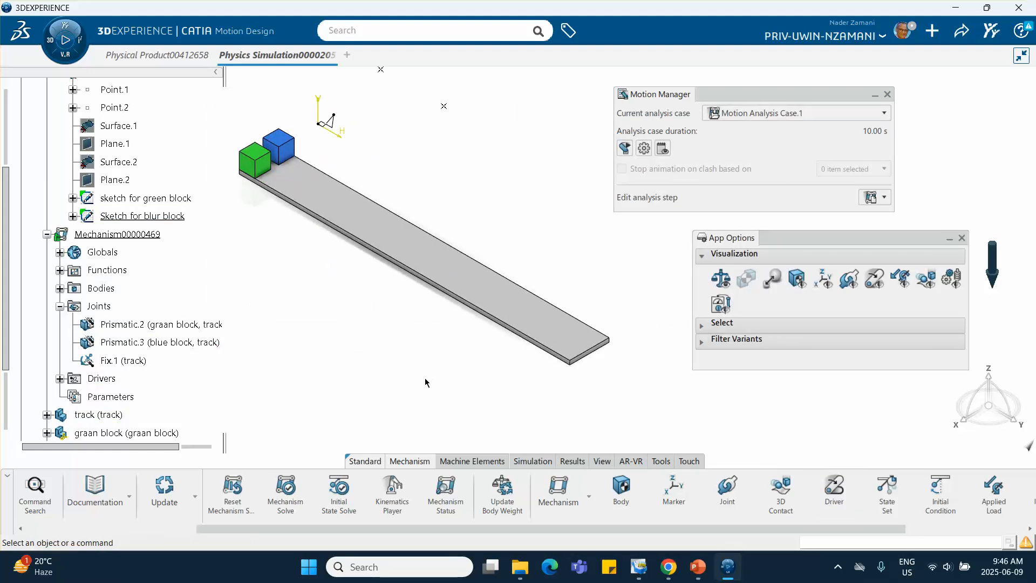
scroll(138, 337, "down", 3)
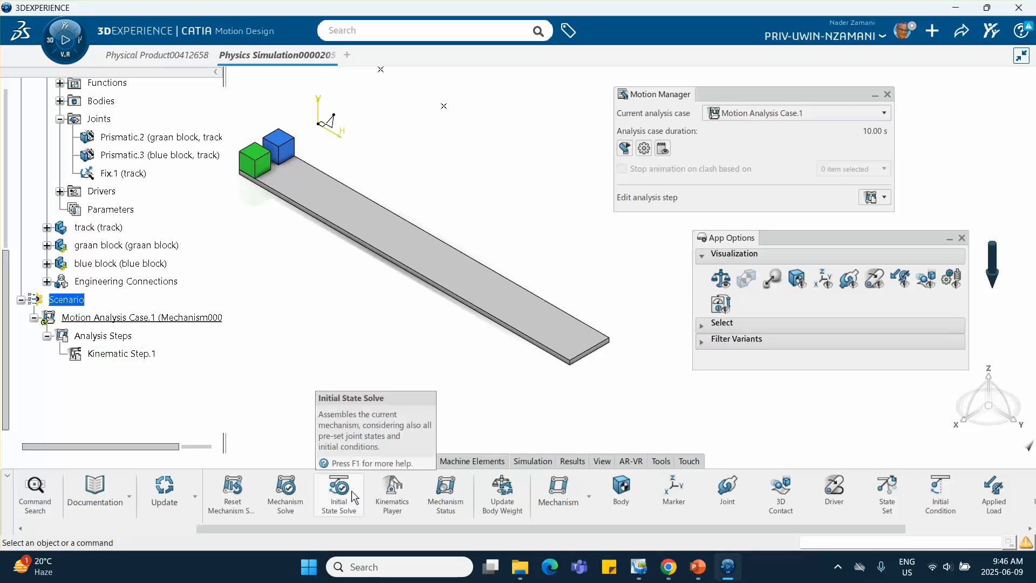
left_click(392, 488)
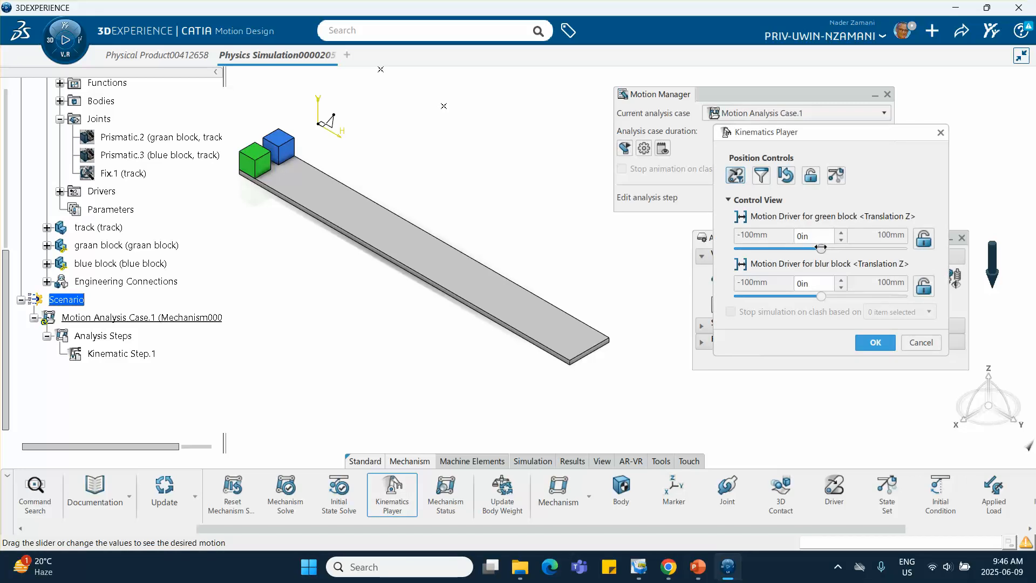
left_click_drag(821, 248, 857, 249)
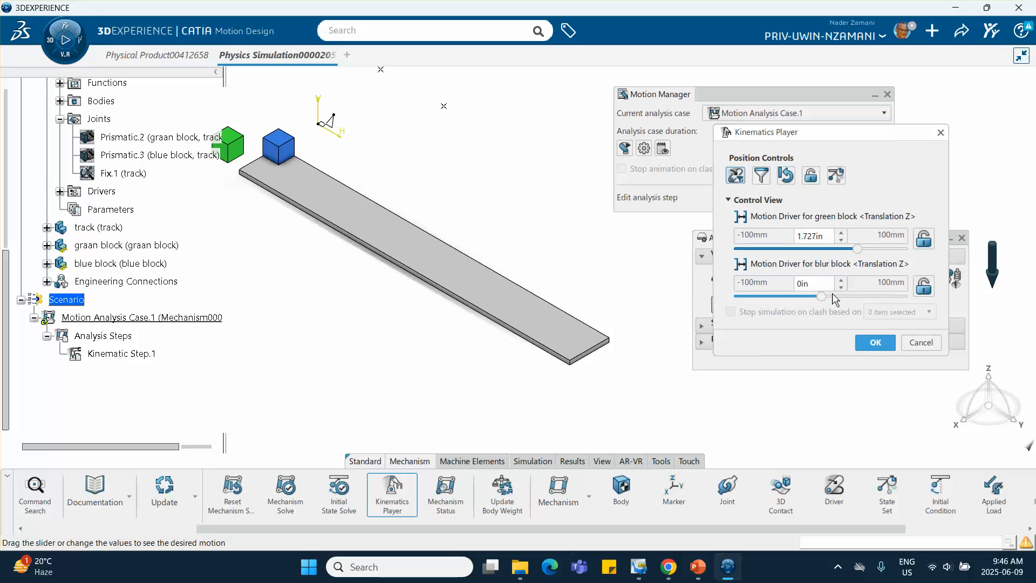
left_click_drag(821, 296, 824, 295)
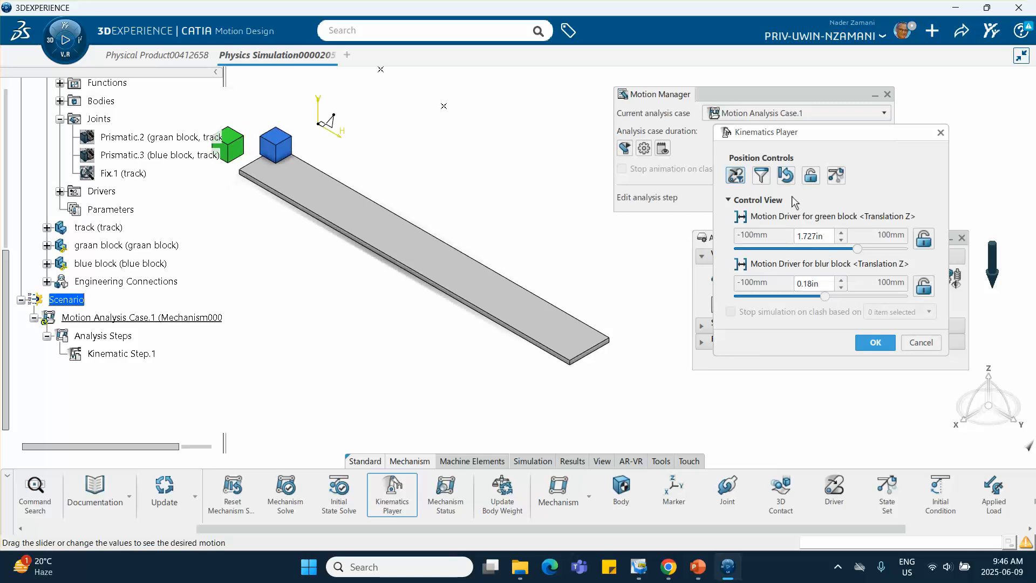
left_click(786, 175)
left_click(875, 342)
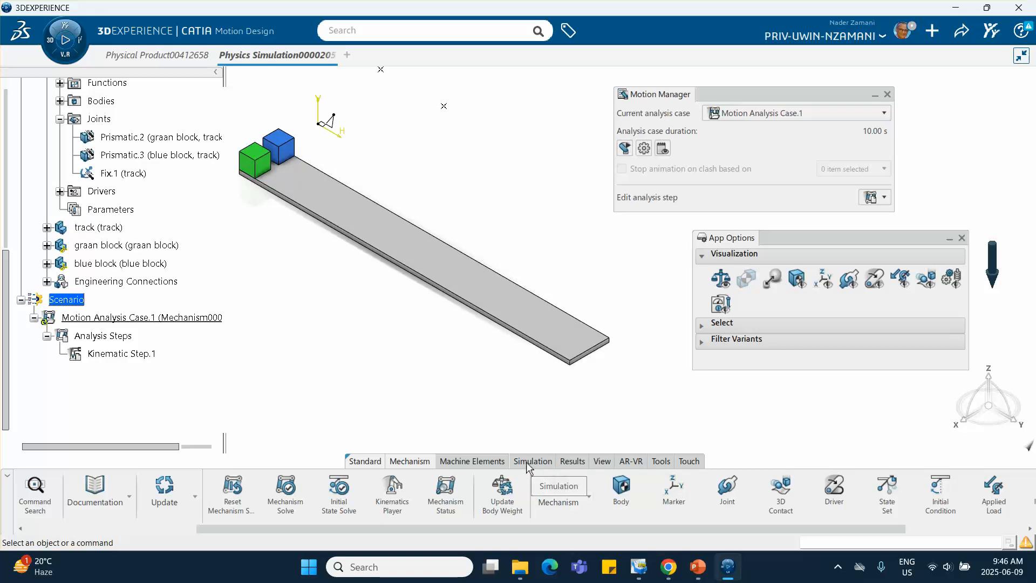
Solve Motion Analysis Case.1 in the Motion Manager to preview the blocks' motion, and restore the initial state
left_click(528, 462)
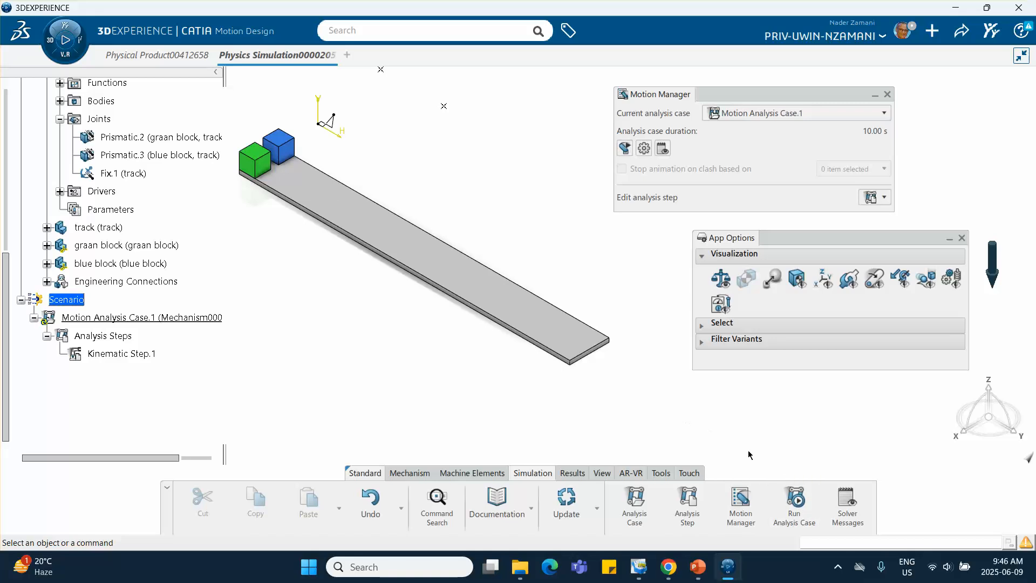
left_click(623, 146)
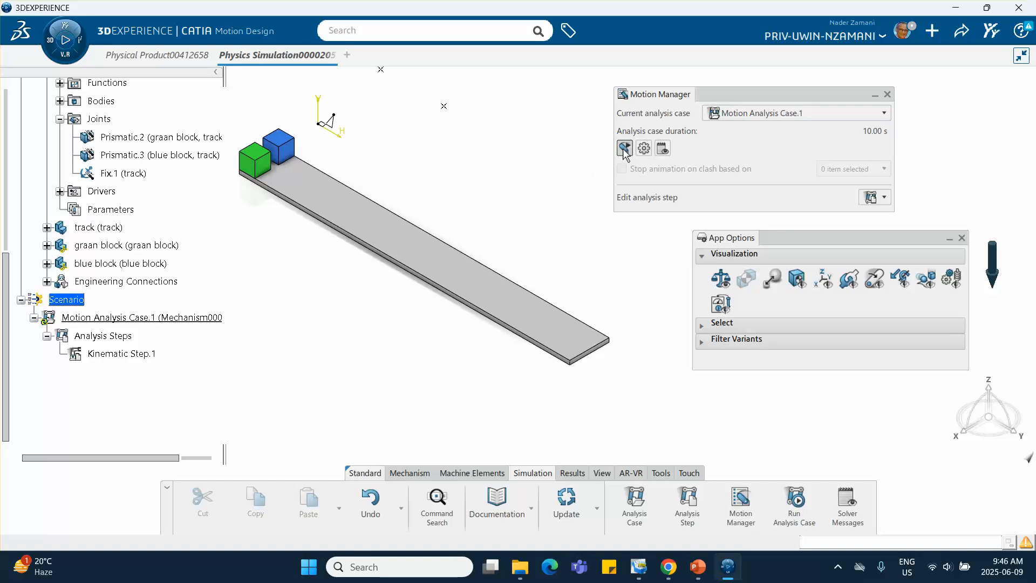
middle_click_drag(479, 222, 511, 240)
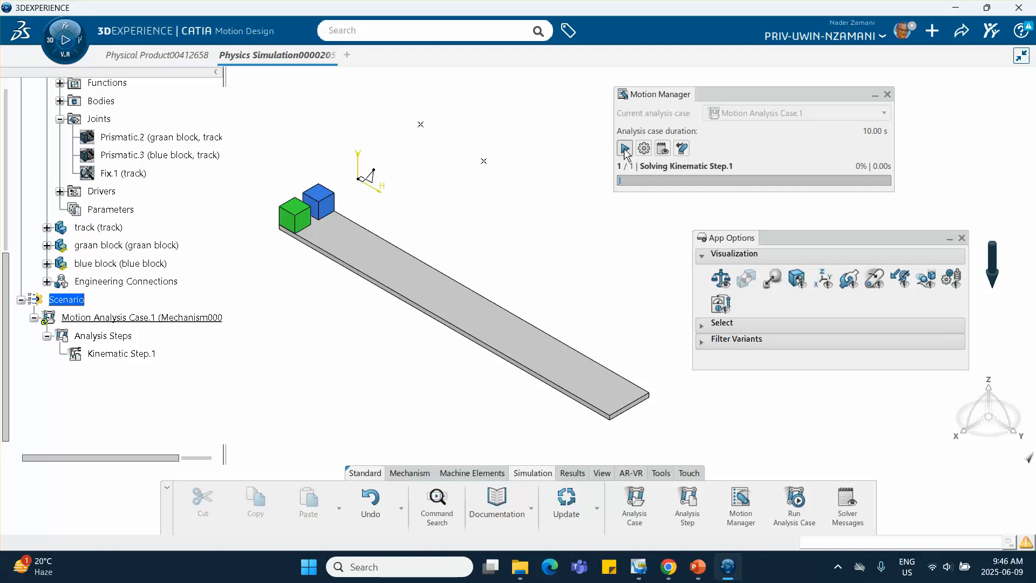
left_click(624, 148)
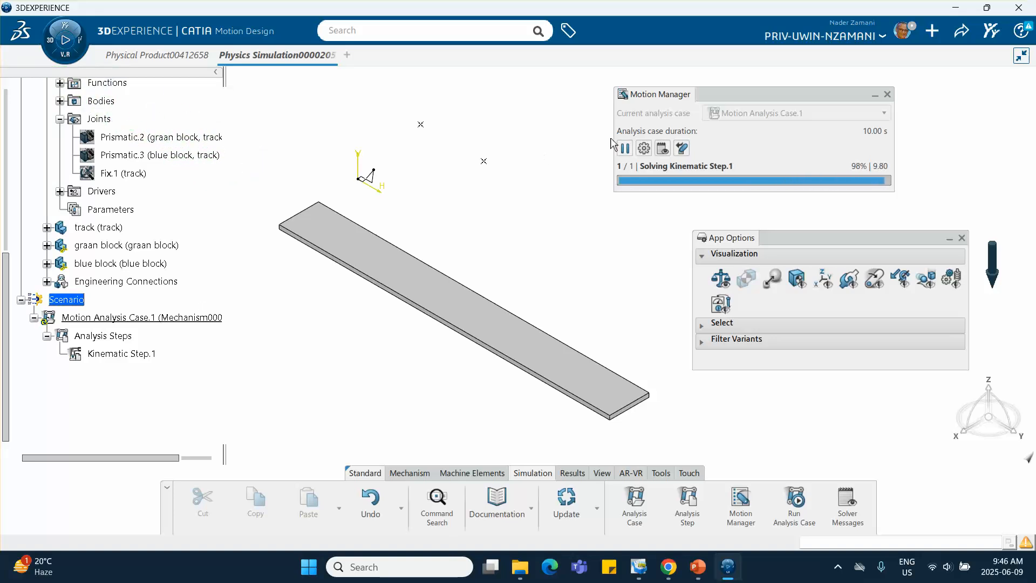
left_click(682, 148)
Reverse the travel direction in the green block's function, From Sketch.1, through its F(x) scale
scroll(140, 224, "up", 6)
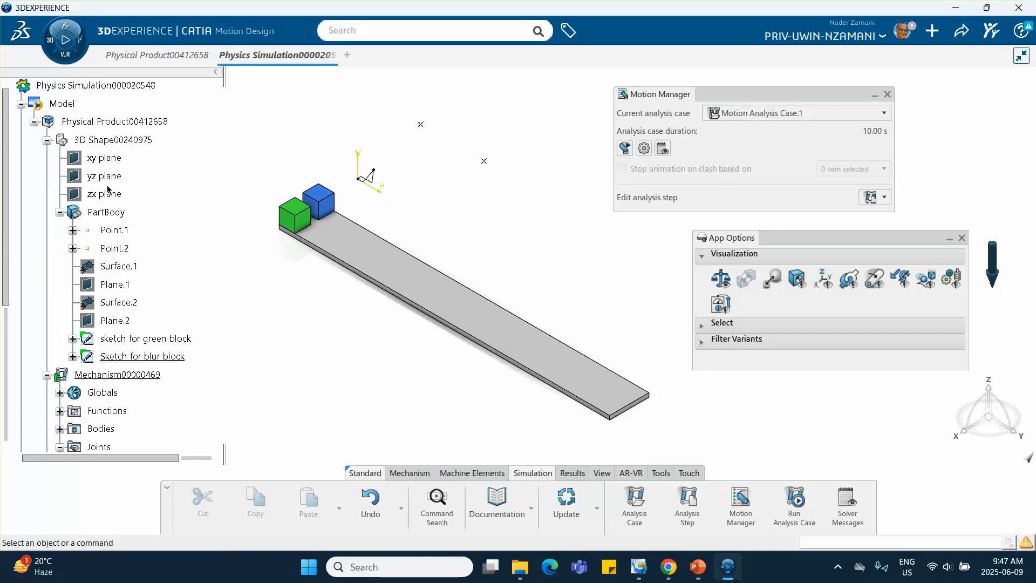
scroll(108, 189, "down", 4)
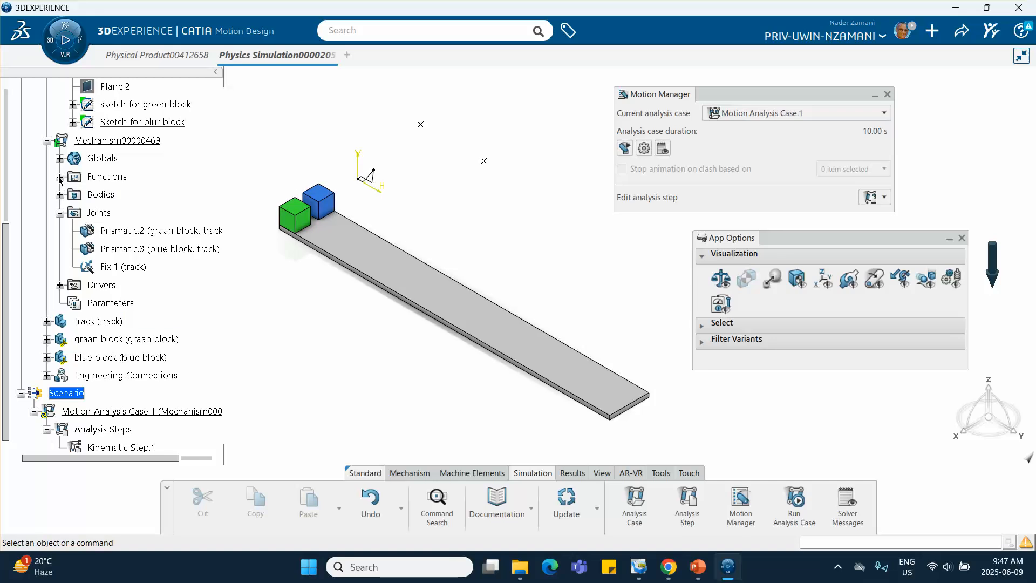
left_click(60, 177)
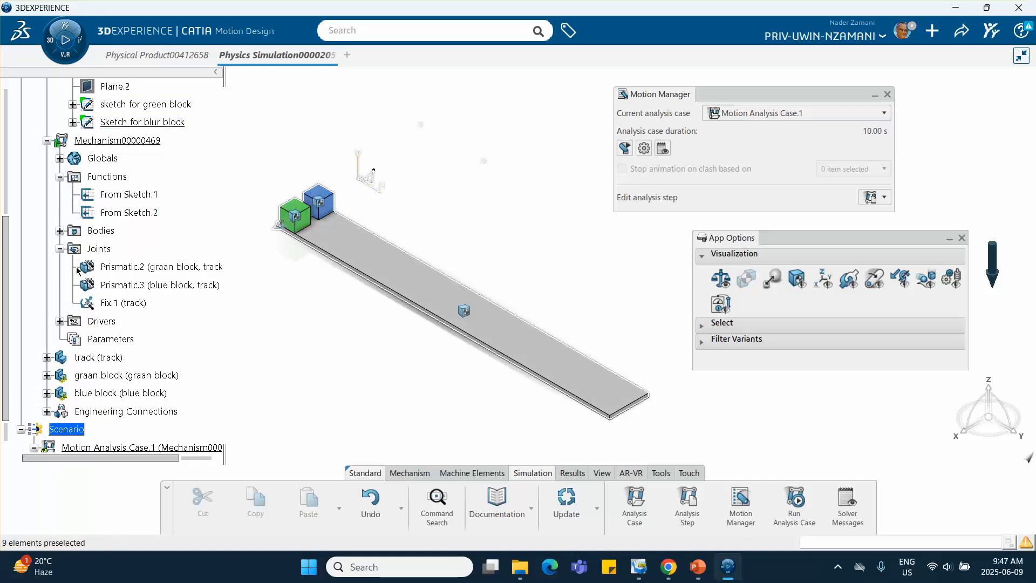
left_click(59, 321)
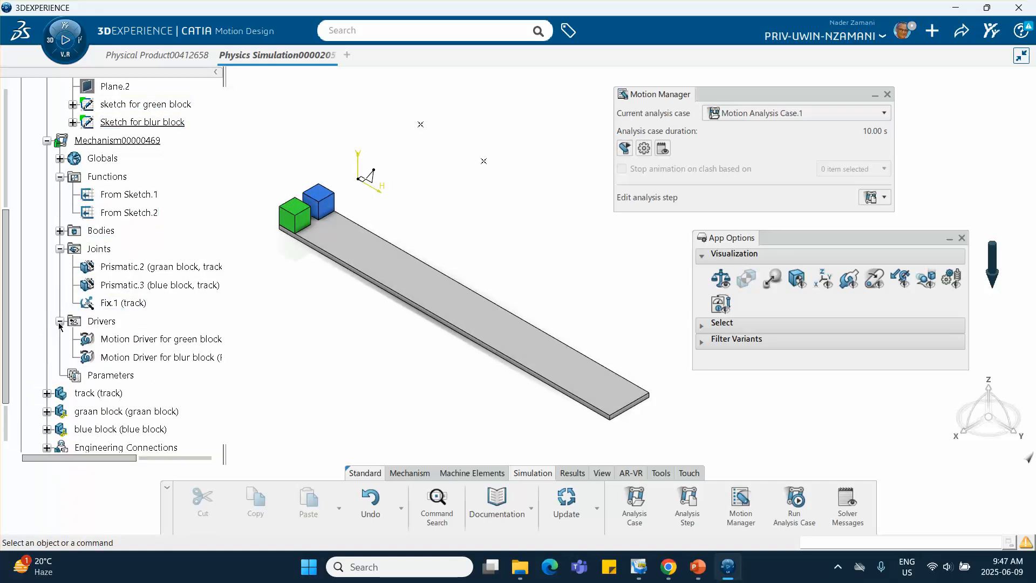
double_click(144, 195)
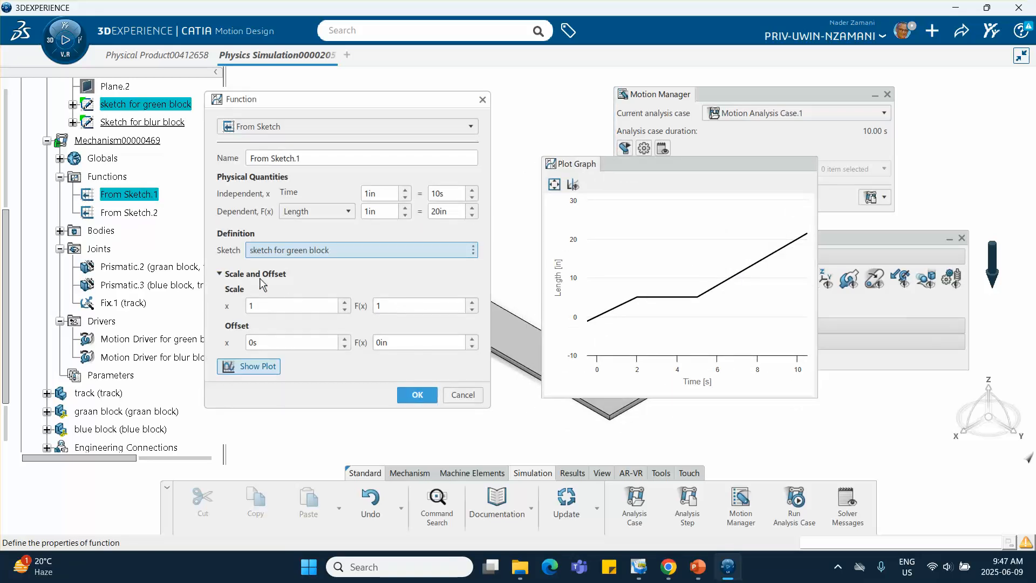
left_click(415, 393)
Reverse the travel direction in the blue block's function, From Sketch.2, through its F(x) scale
double_click(128, 212)
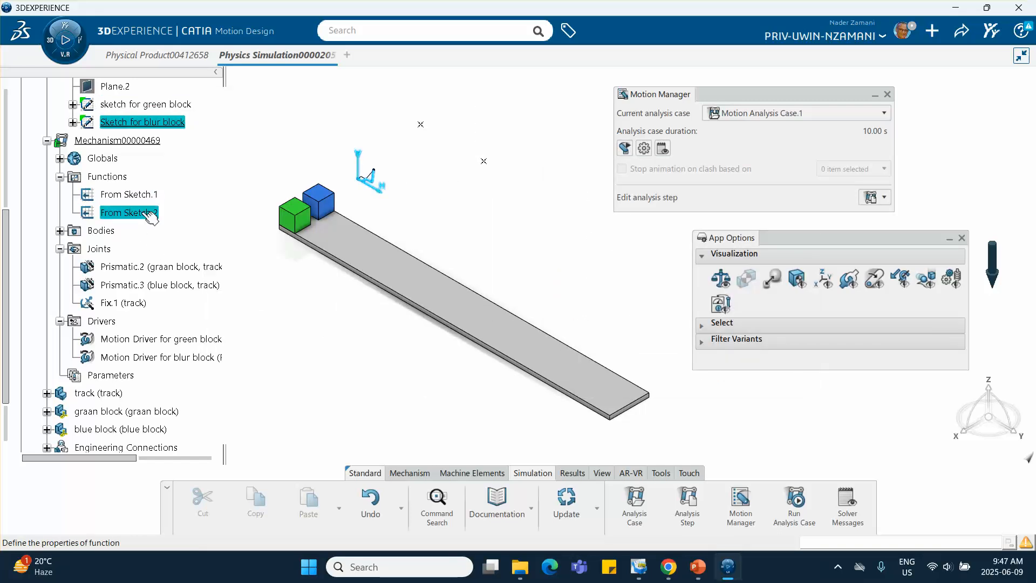
left_click_drag(503, 219, 619, 202)
left_click(377, 306)
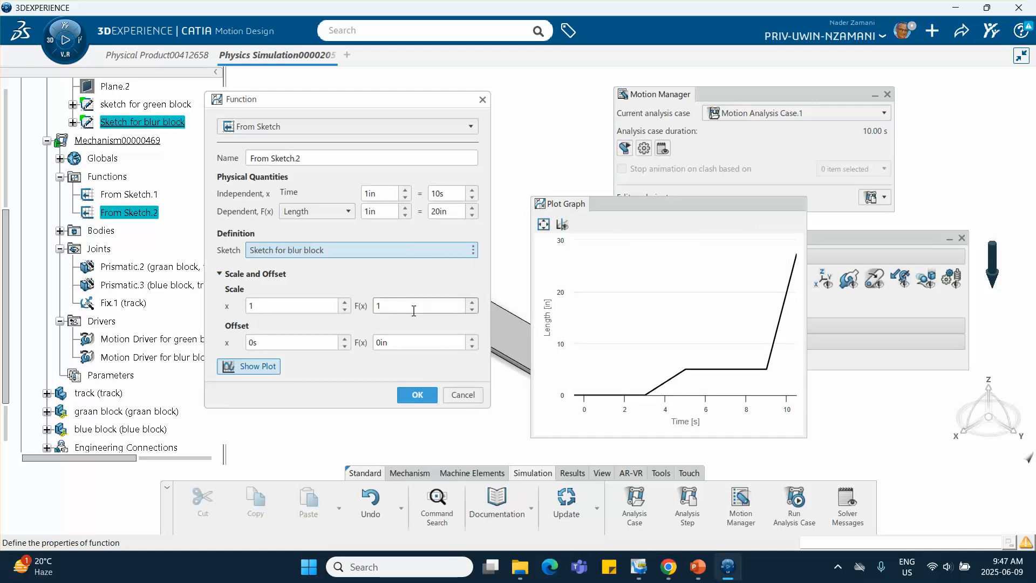
key("BackSpace")
type("1")
left_click(416, 395)
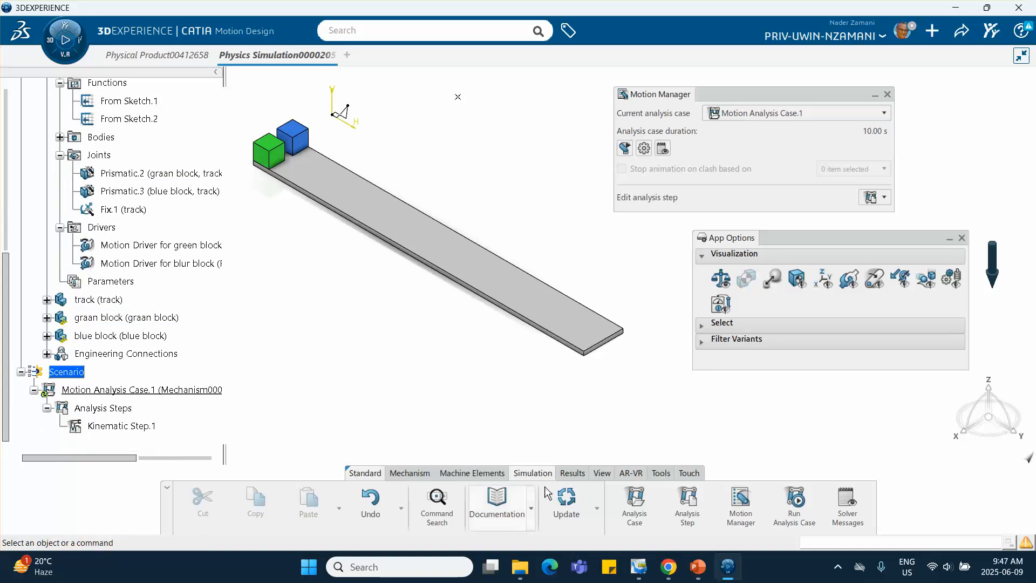
Update the model and solve the motion again to check both blocks' travel along the track, and restore the initial state
left_click(566, 501)
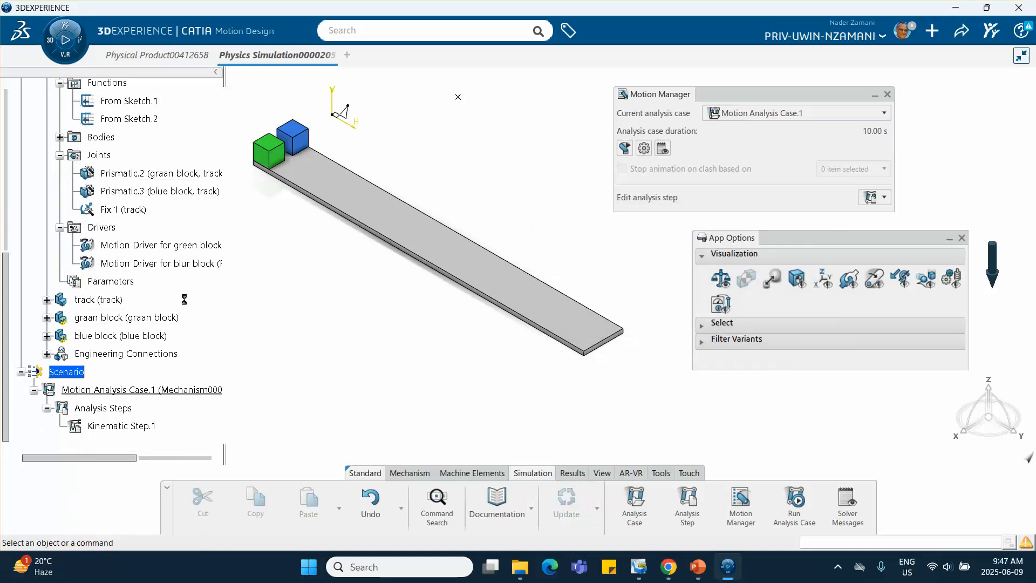
scroll(173, 301, "down", 3)
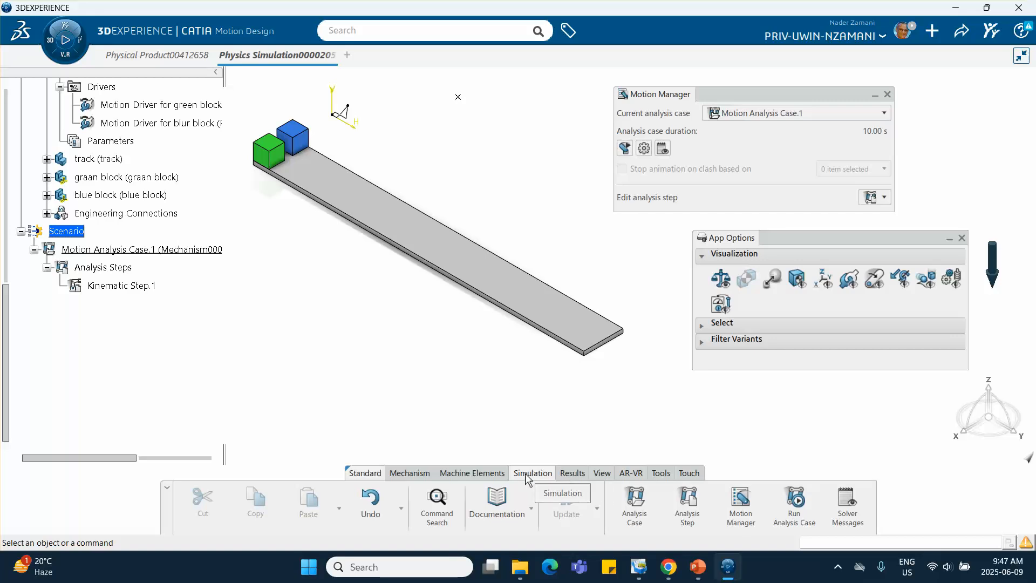
left_click(625, 149)
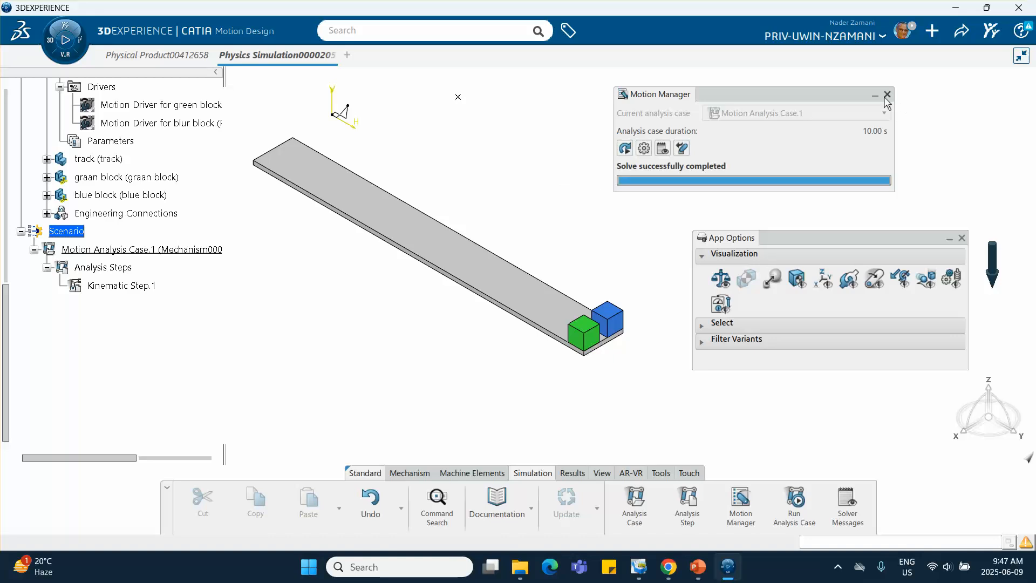
left_click(682, 148)
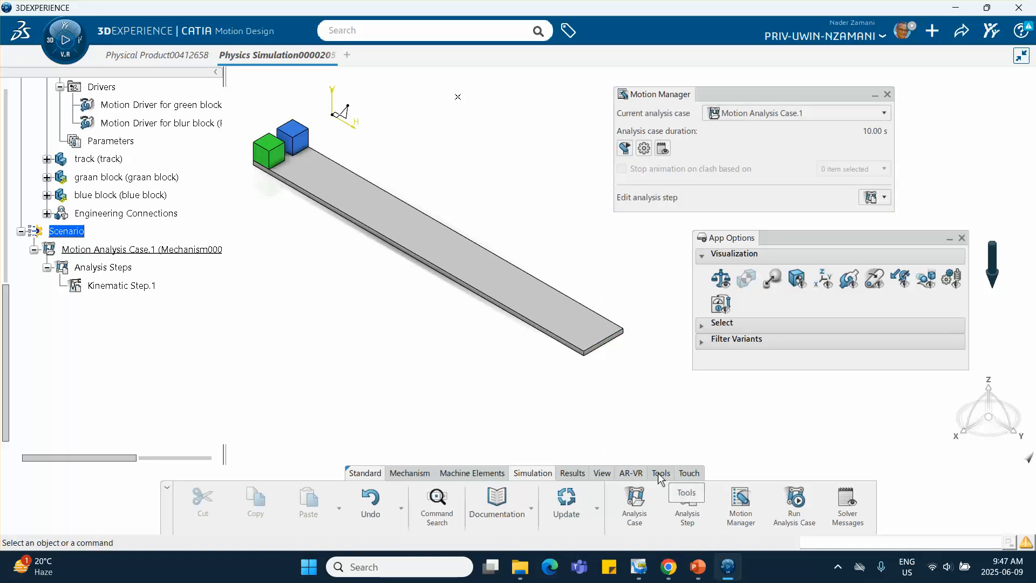
Run Motion Analysis Case.1 to compute its stored results, and close the run report
left_click(567, 474)
left_click(543, 474)
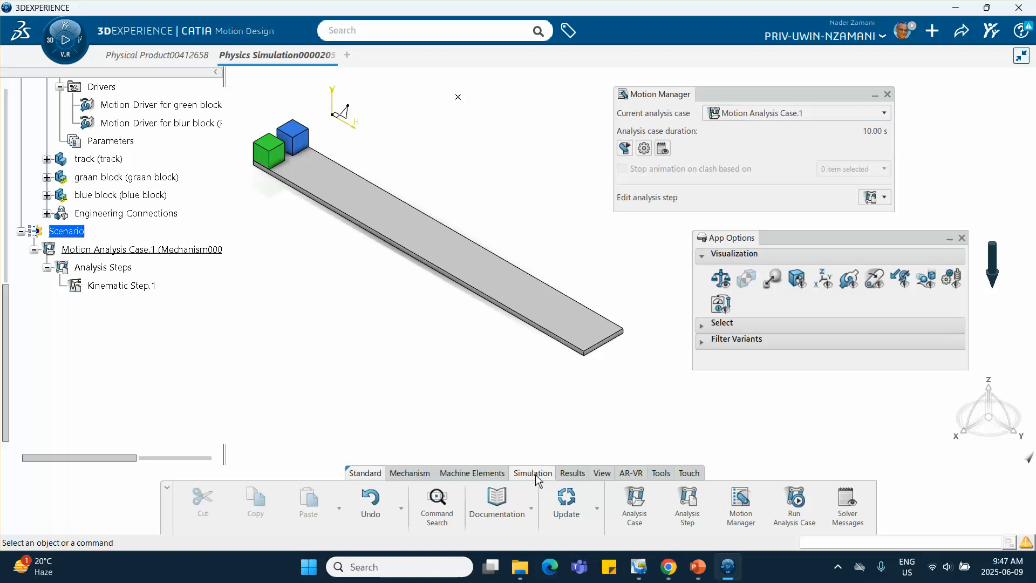
left_click(796, 503)
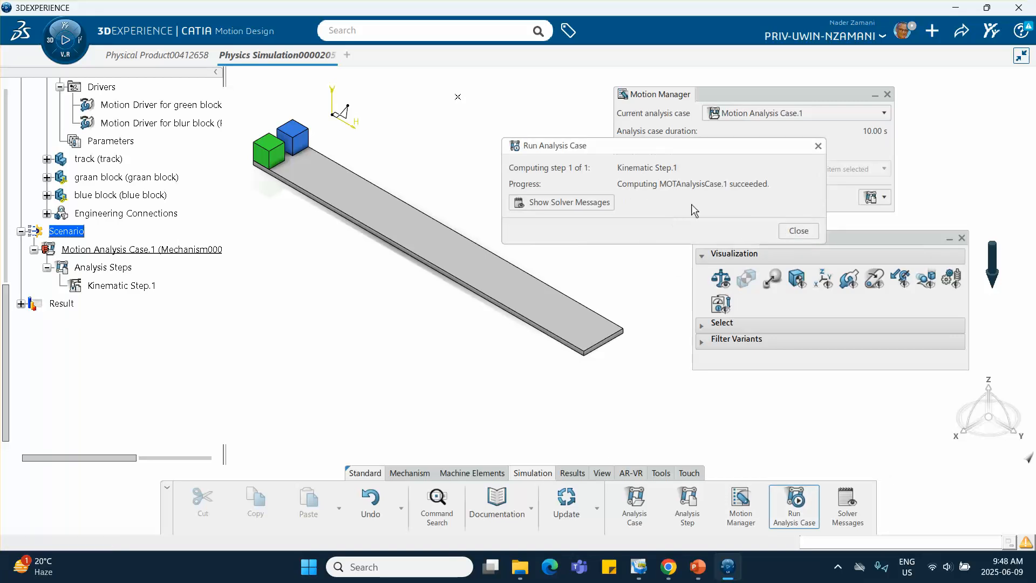
left_click(799, 230)
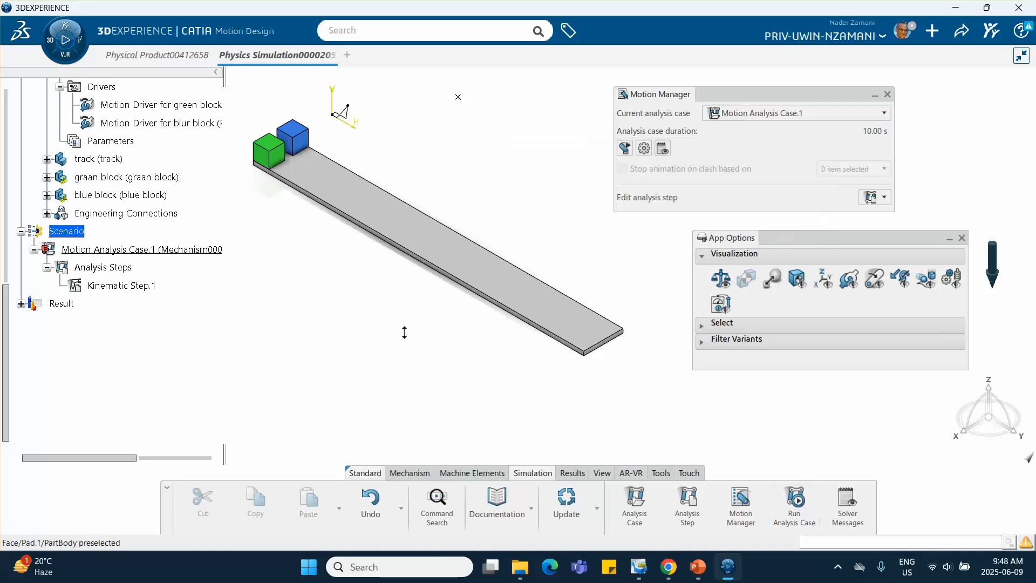
Play the animation of the Kinematic Step.1 result of Motion Analysis Case.1, and close the player
left_click(570, 475)
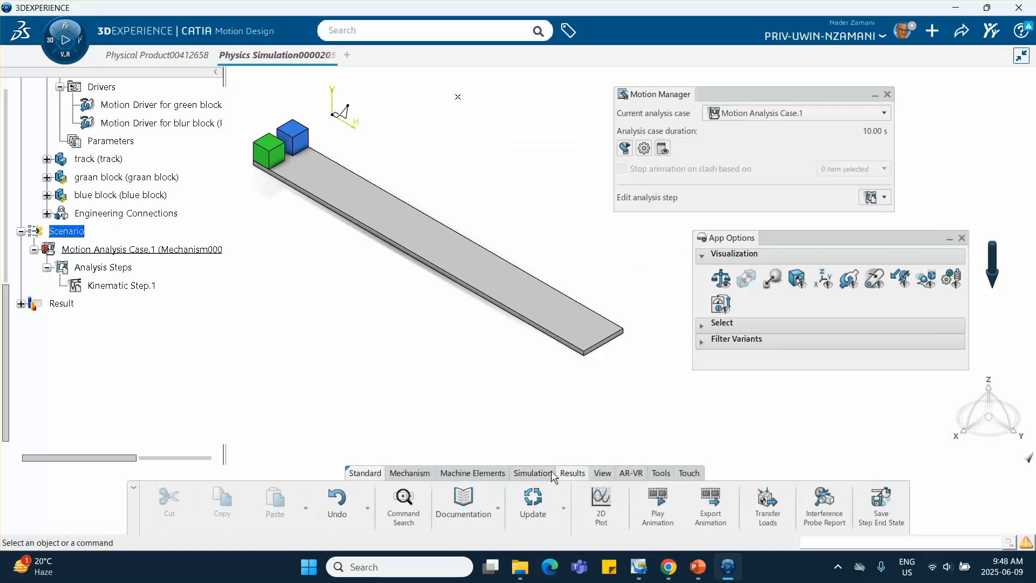
left_click(20, 304)
left_click(34, 322)
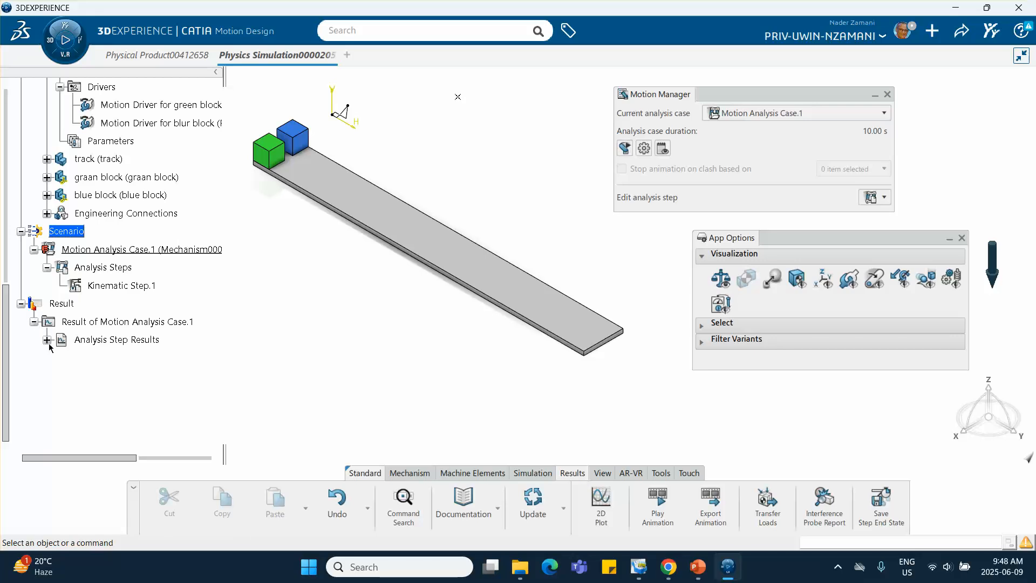
left_click(47, 340)
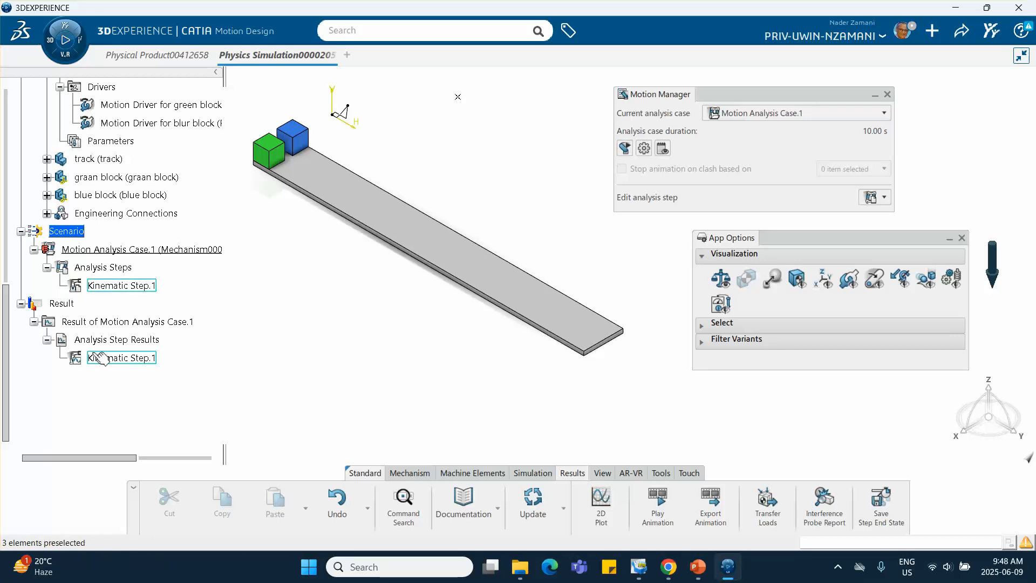
left_click(117, 359)
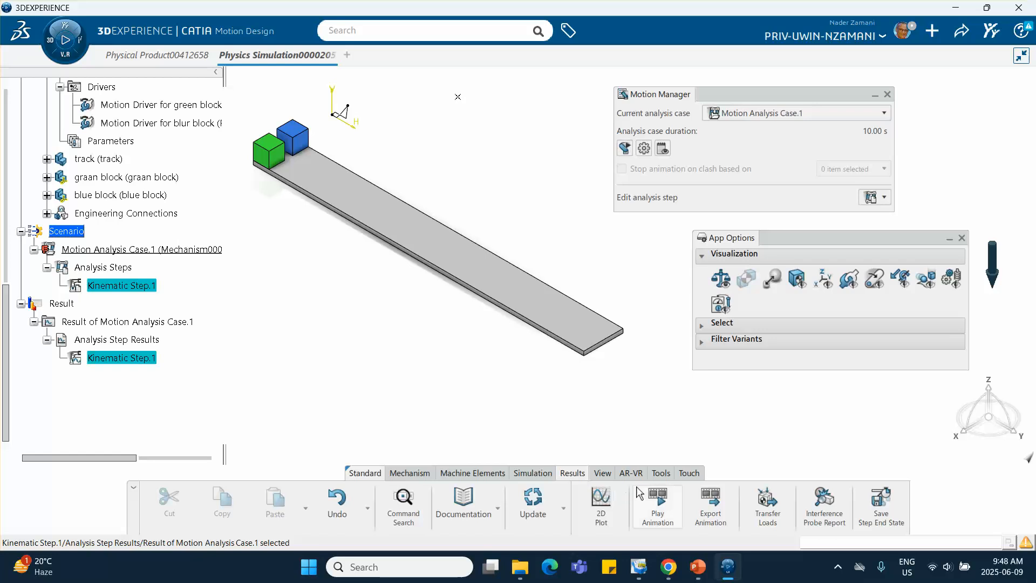
left_click(659, 504)
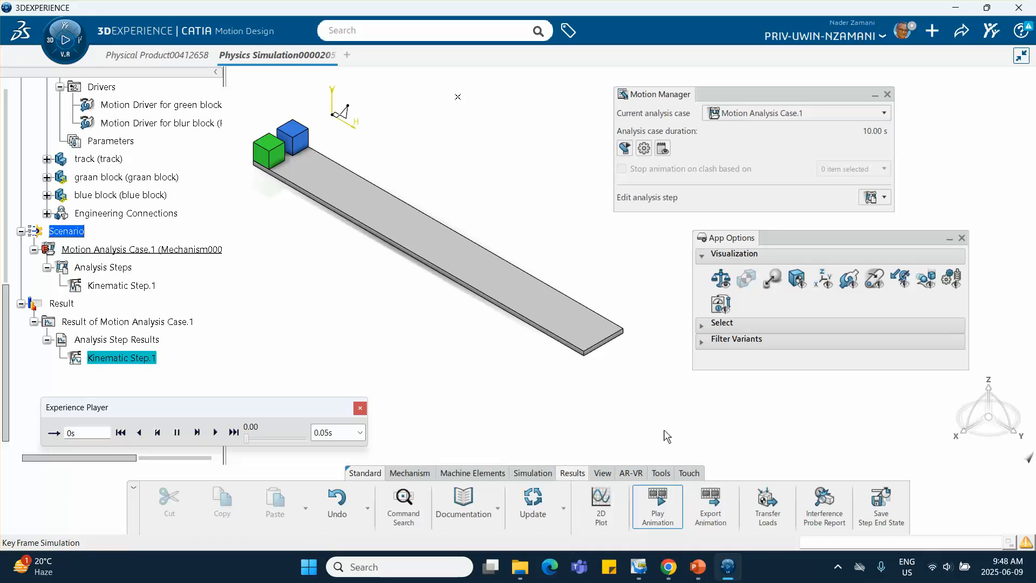
left_click(214, 432)
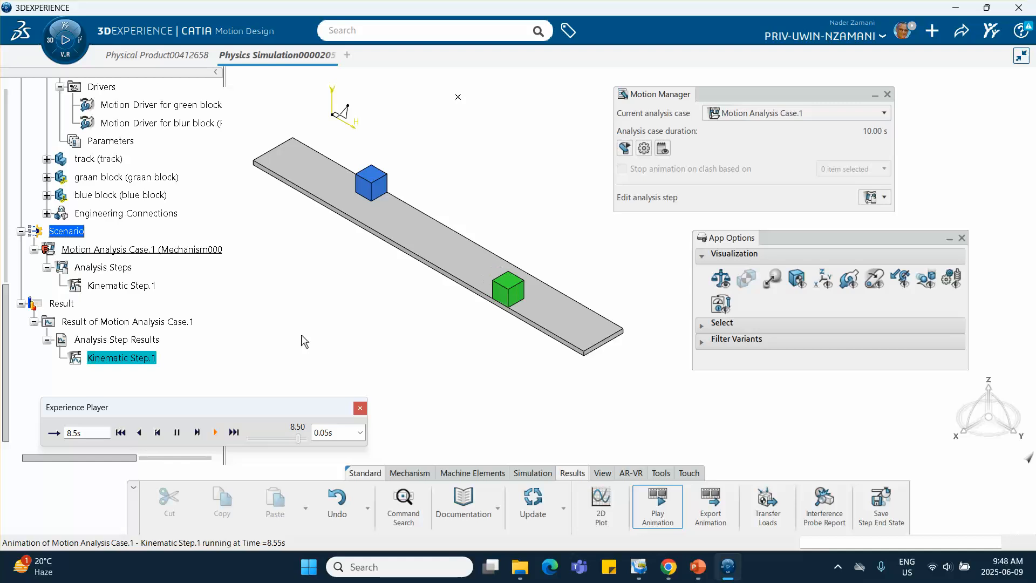
left_click(360, 408)
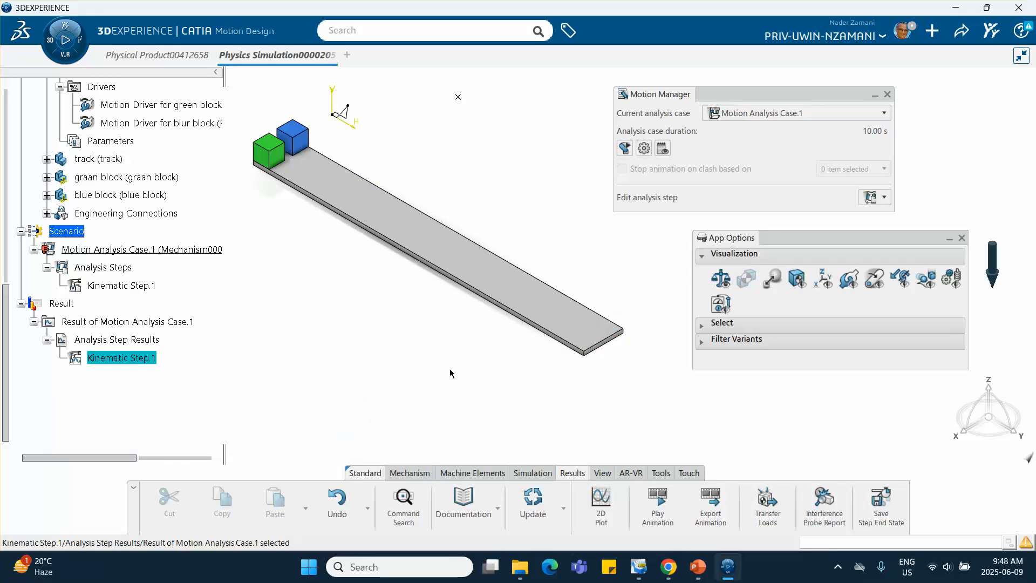
Create a 2D plot of the Kinematic Step.1 result showing the graan block's Y position over time, with its windows placed clear of the model
left_click(611, 514)
left_click_drag(444, 218, 681, 125)
left_click_drag(286, 103, 170, 206)
left_click_drag(740, 132, 811, 142)
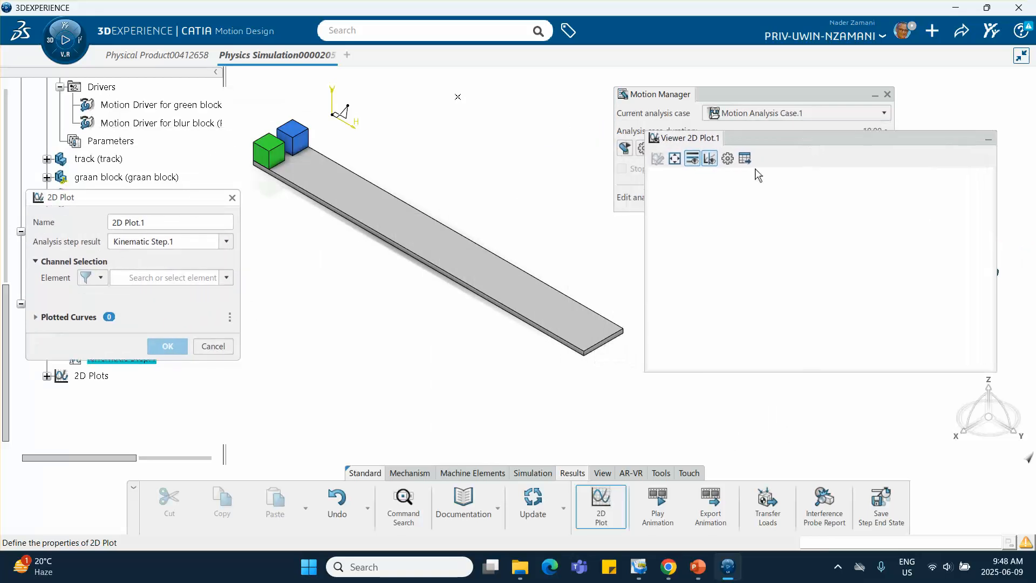
left_click(226, 277)
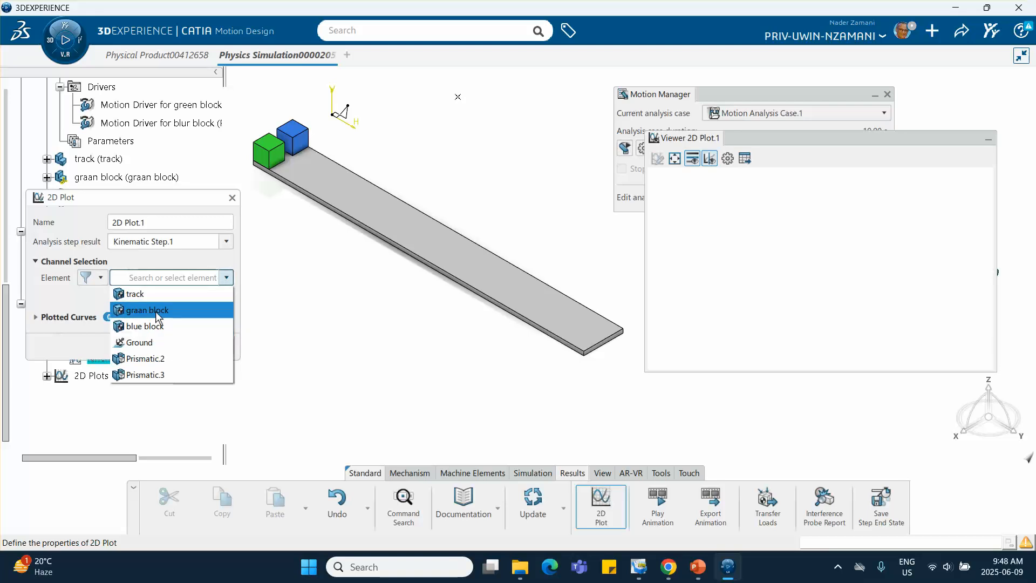
left_click(158, 312)
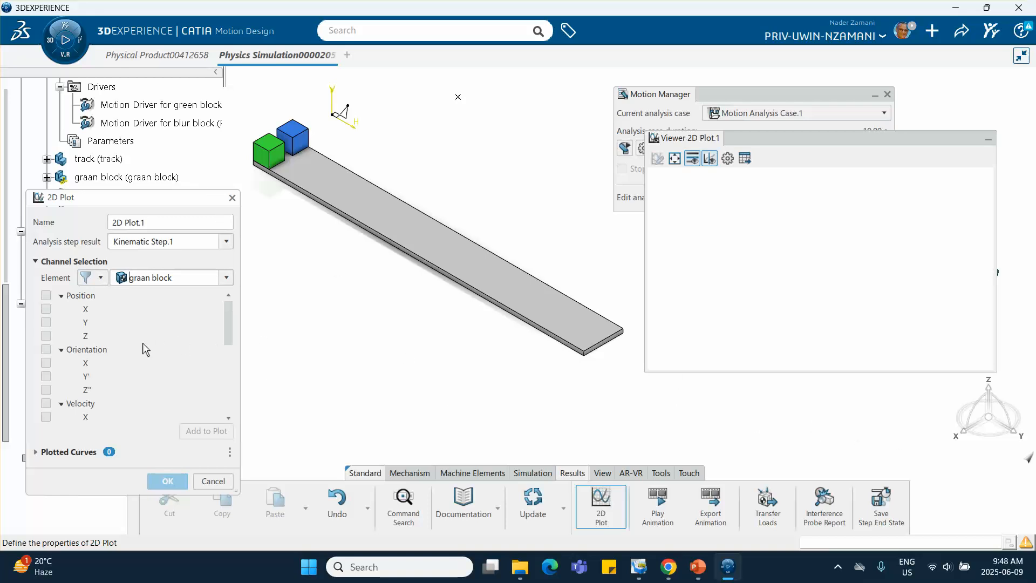
left_click(46, 323)
left_click(220, 426)
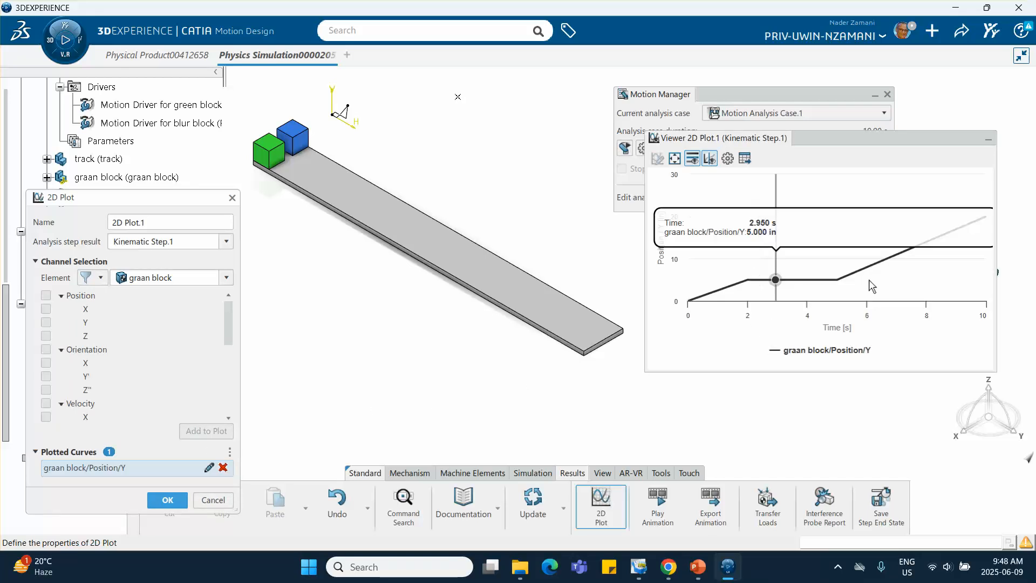
Hide the plot's cursor read-out and compare the curve with the green block position graph in the PowerPoint slides, returning to the plot
left_click(710, 159)
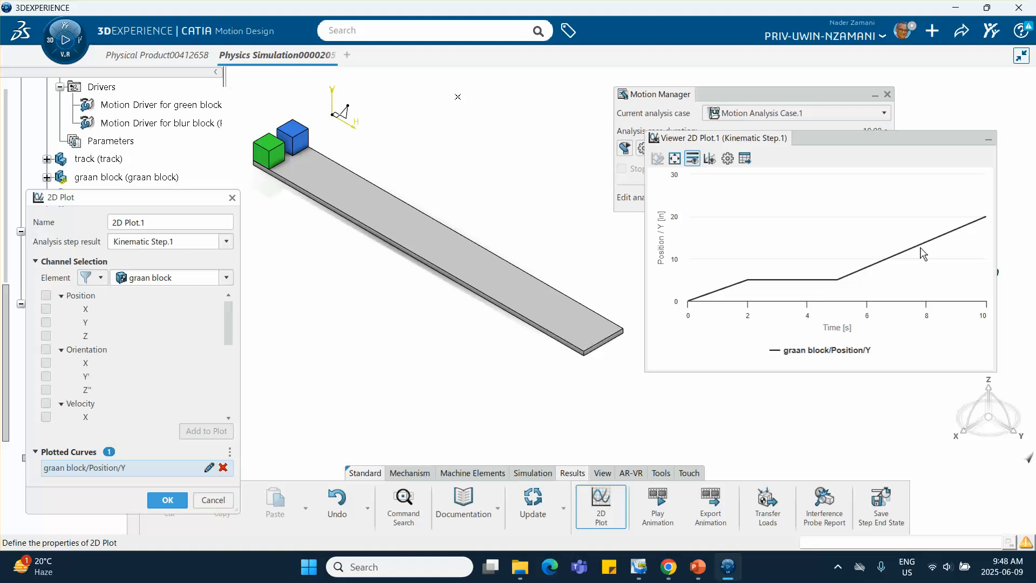
left_click(697, 567)
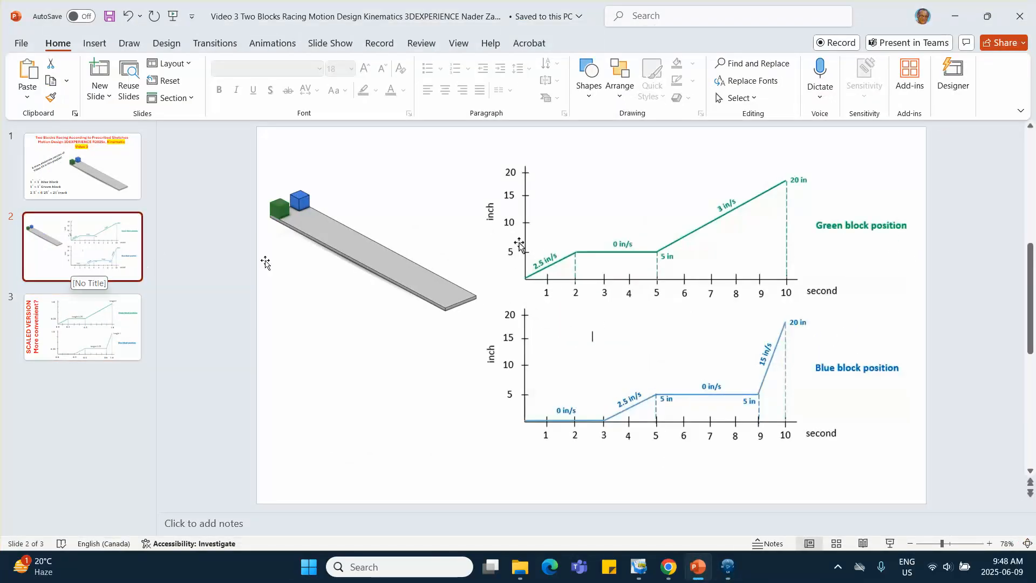
left_click(955, 16)
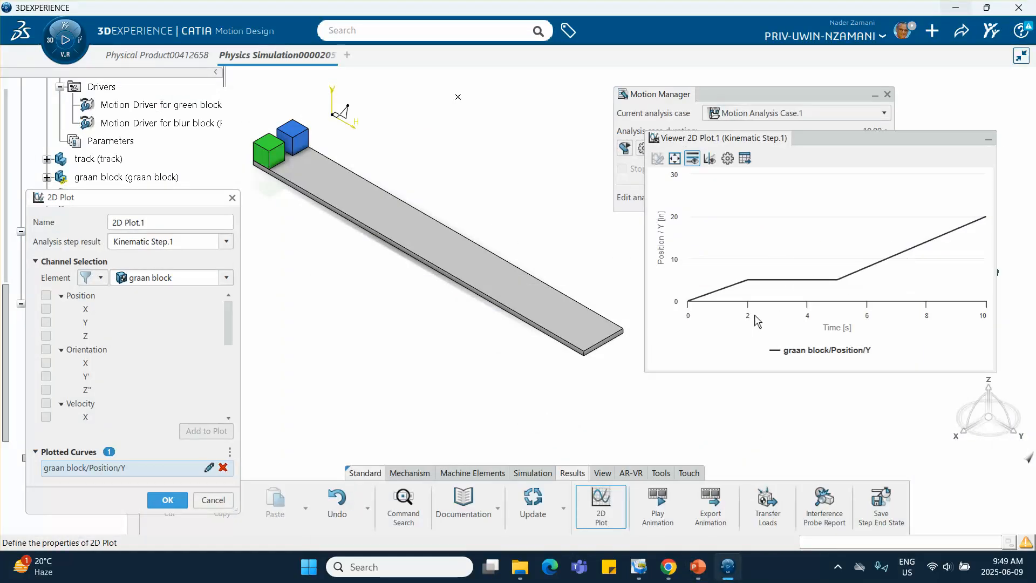
Add the blue block's Y position curve to the same plot and compare it with the blue block graph in the PowerPoint slides
left_click(226, 278)
left_click(162, 325)
left_click(46, 322)
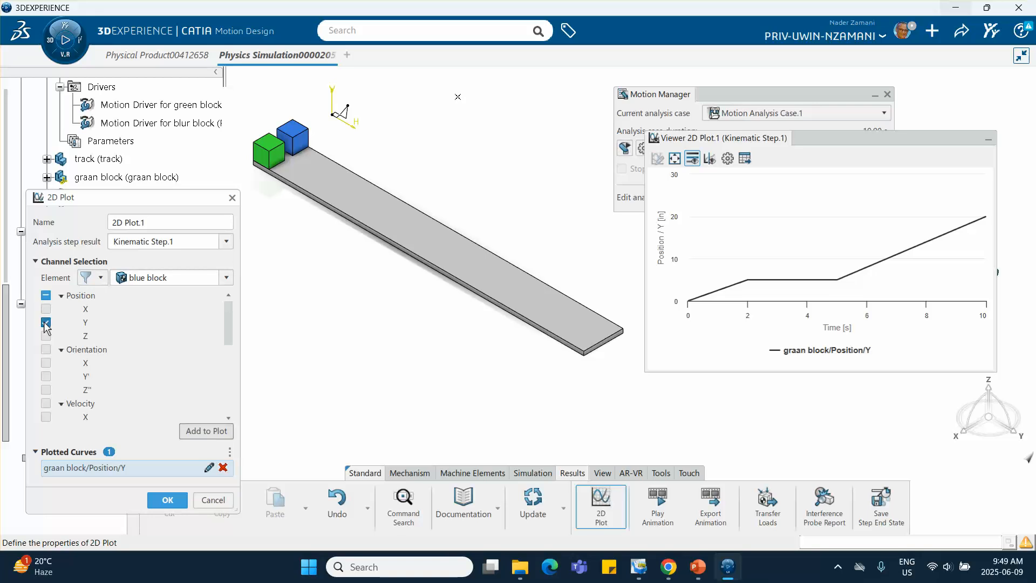
left_click(202, 434)
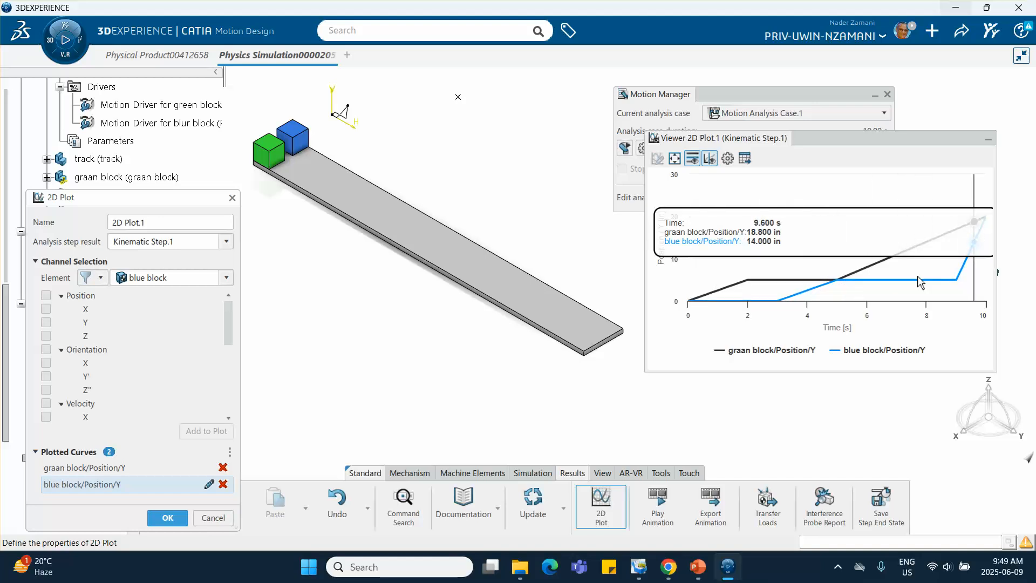
left_click(698, 567)
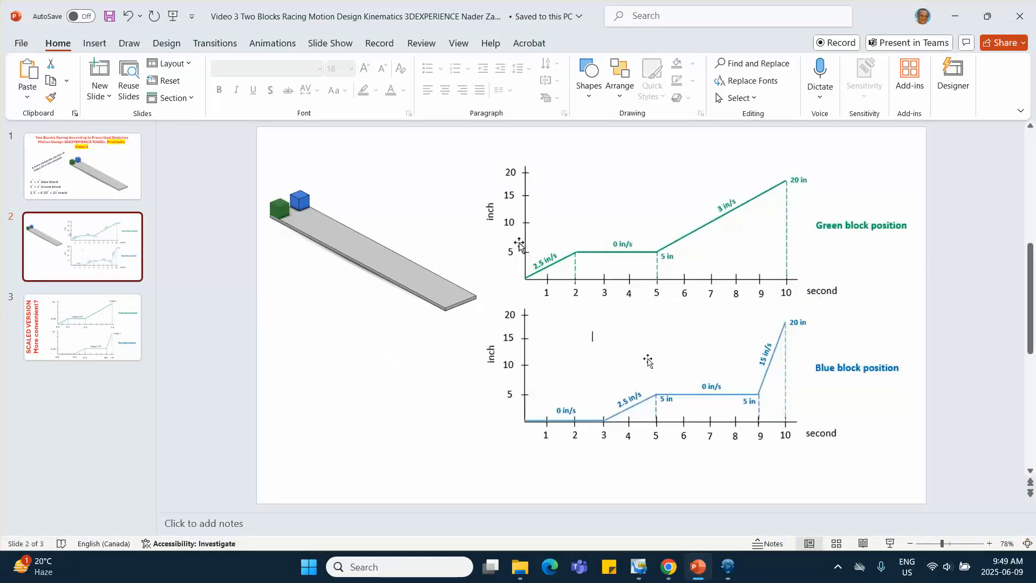
left_click(955, 17)
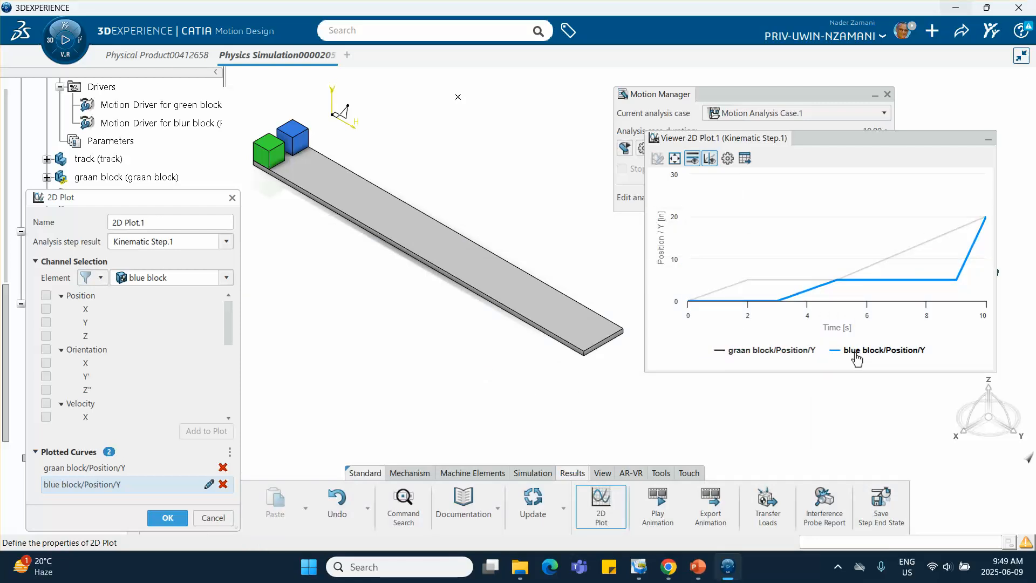
Toggle the visibility of the two position curves through the plot legend to view each separately, leaving only the graan block curve shown
left_click(771, 352)
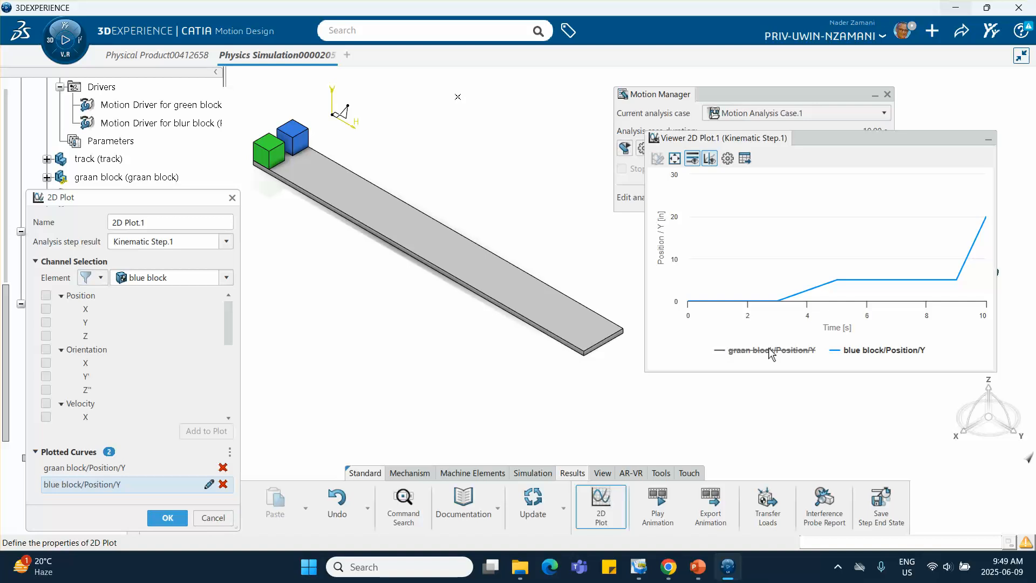
left_click(861, 351)
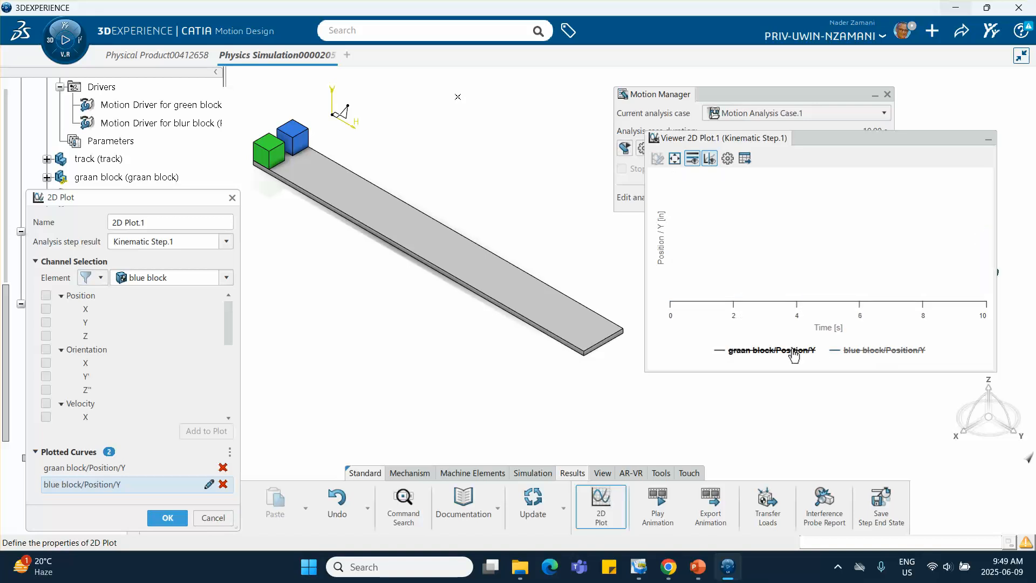
left_click(859, 351)
left_click(785, 352)
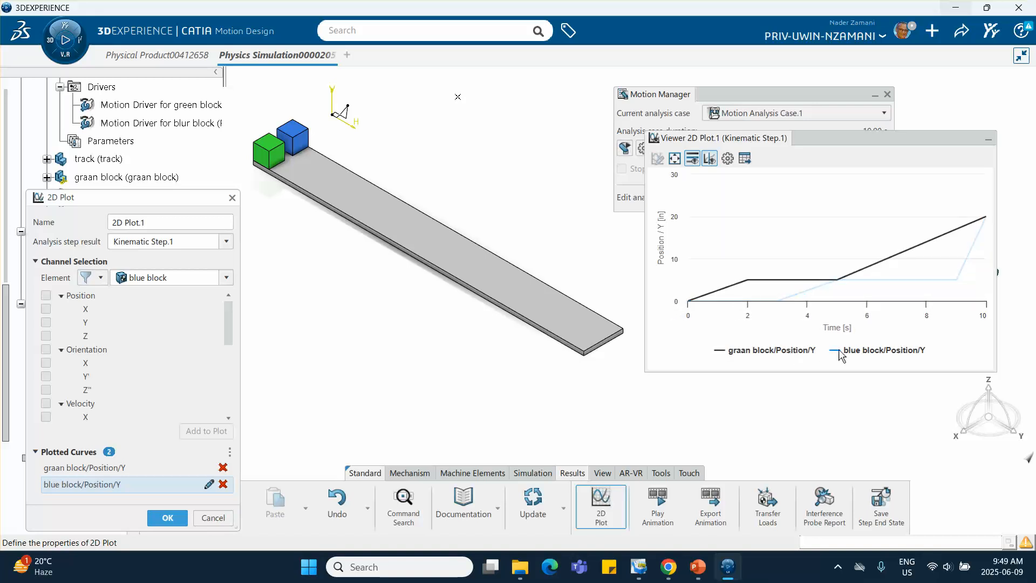
left_click(863, 350)
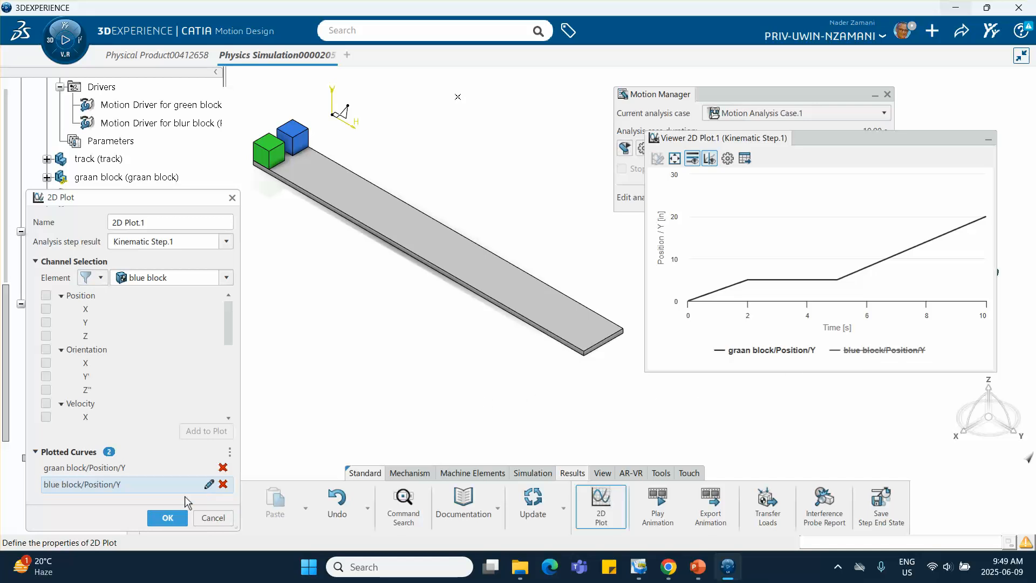
Confirm the position plot, clear the result selection and close the plot viewer
left_click(168, 518)
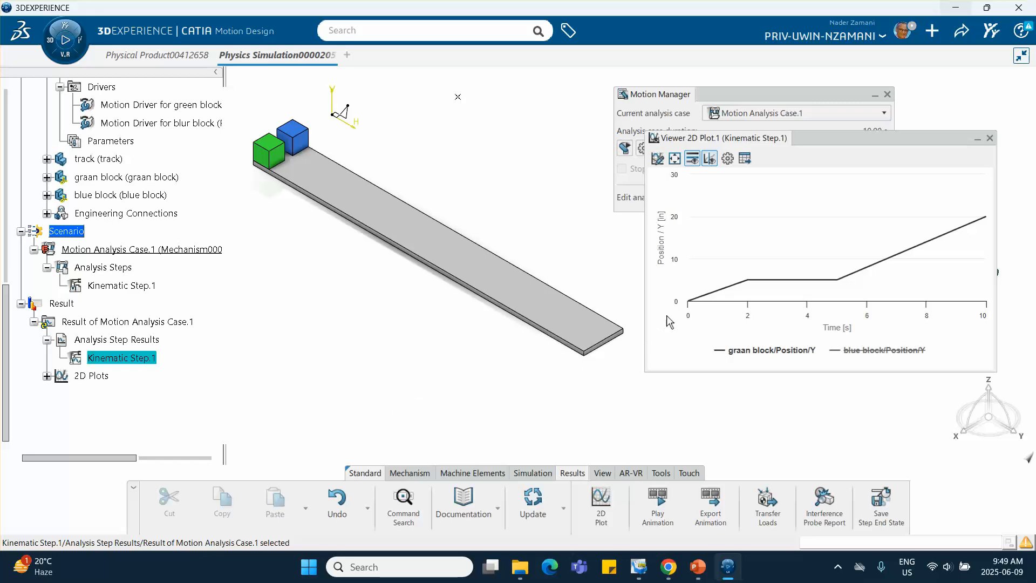
left_click(431, 358)
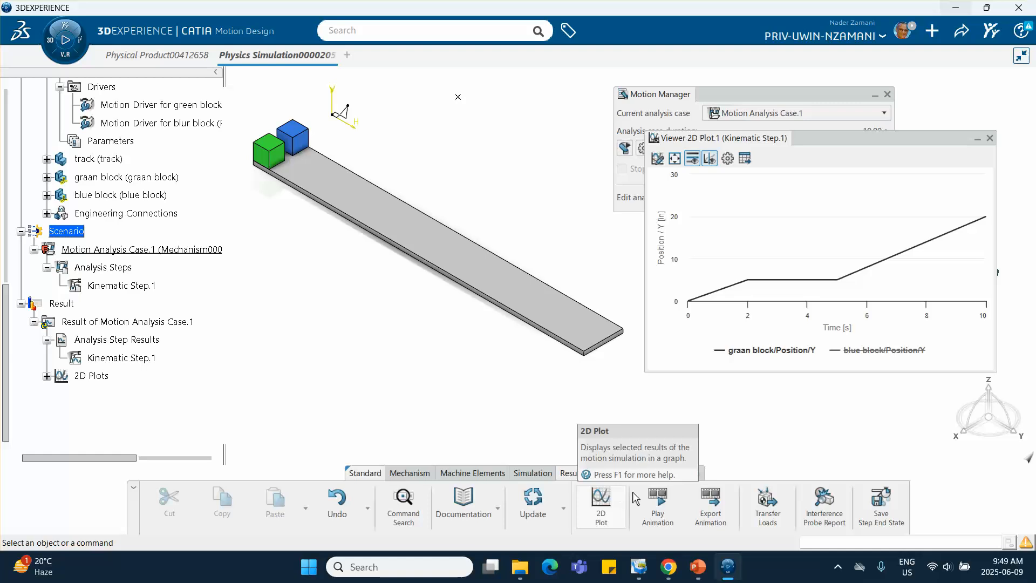
left_click(990, 138)
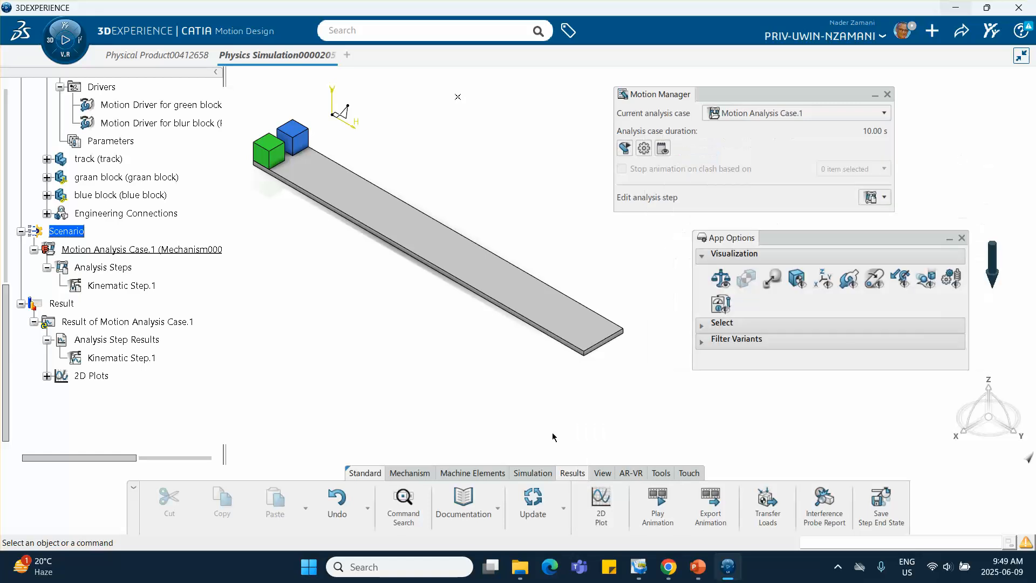
Start a second 2D plot for Kinematic Step.1 and add the graan block's Y velocity curve to it
left_click(615, 514)
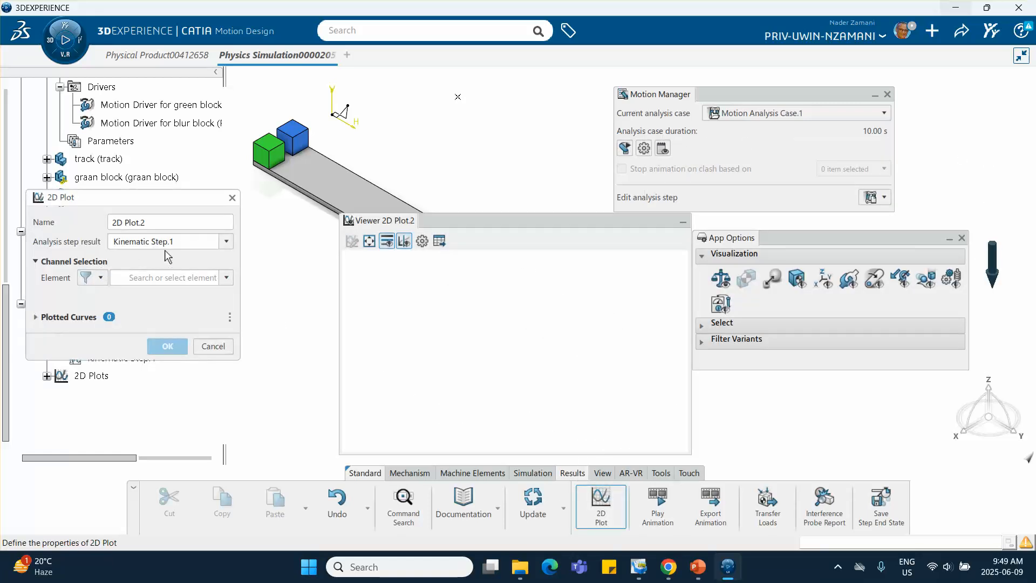
left_click(226, 242)
left_click(227, 257)
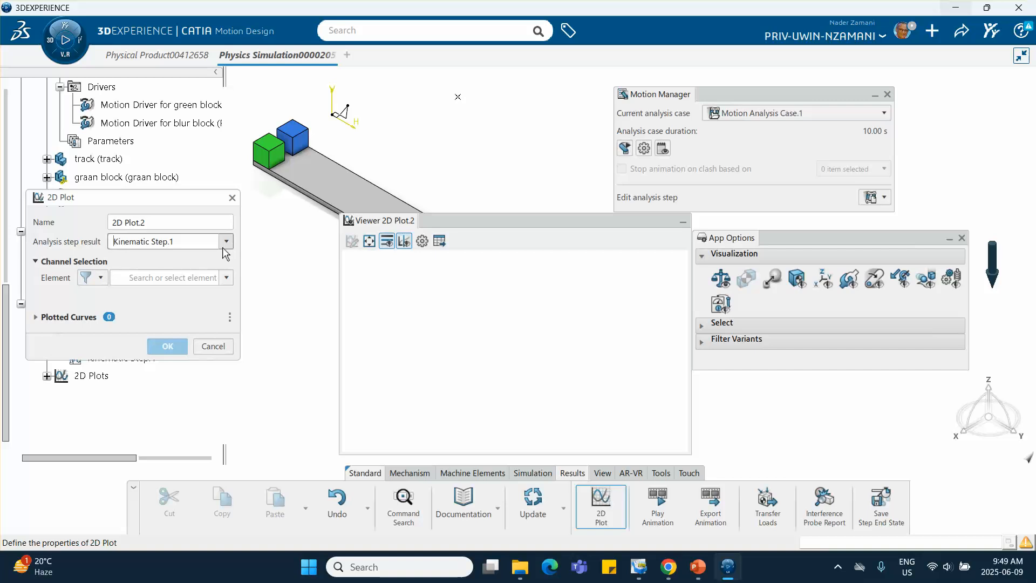
left_click(226, 277)
left_click(170, 310)
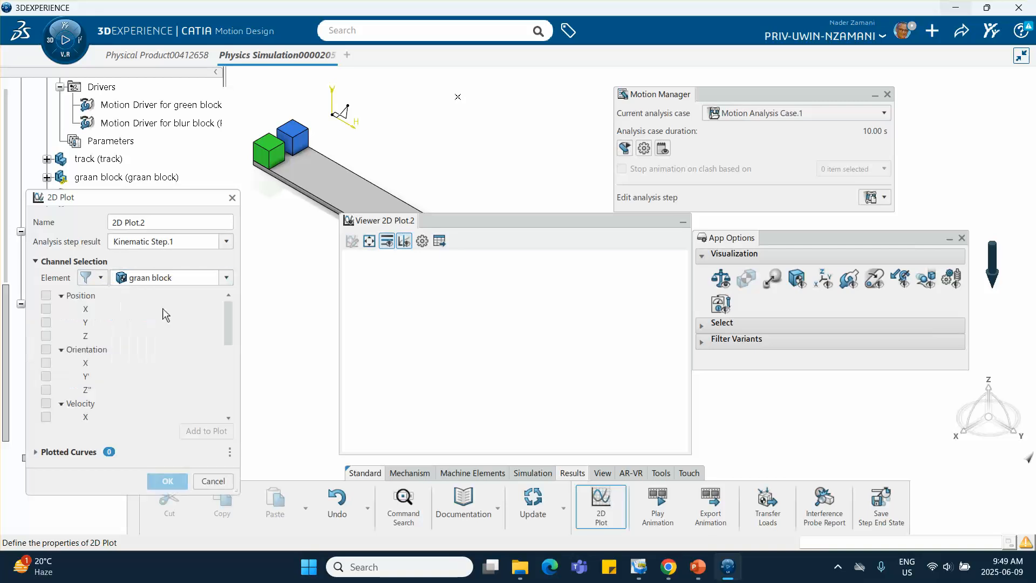
scroll(51, 365, "down", 1)
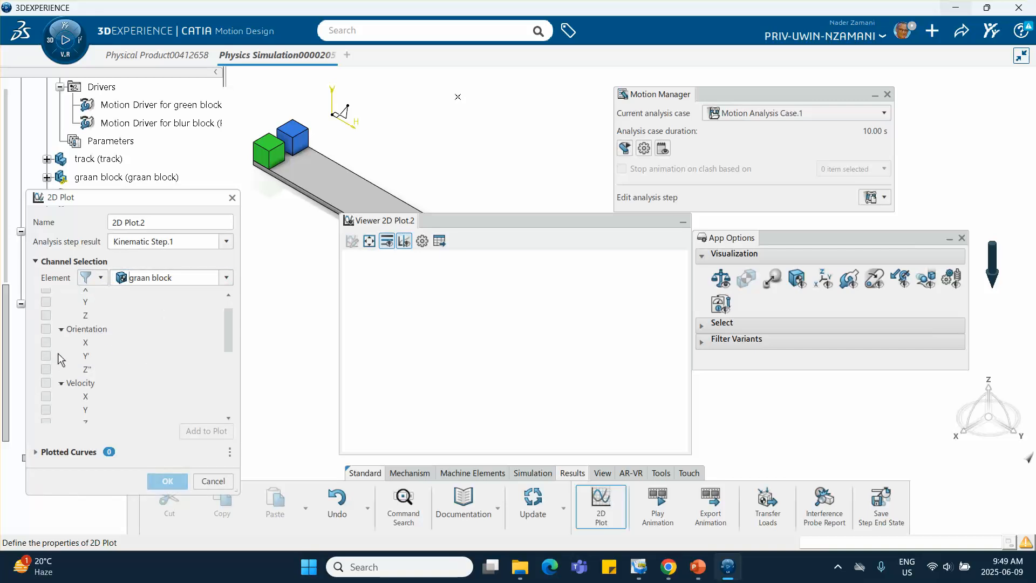
left_click(46, 410)
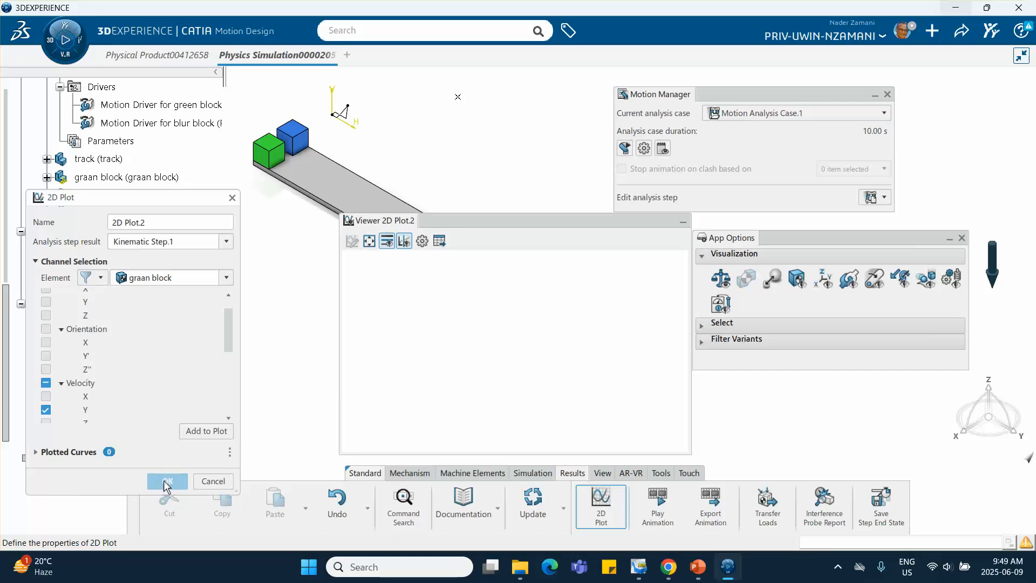
left_click(206, 431)
mouse_move(385, 309)
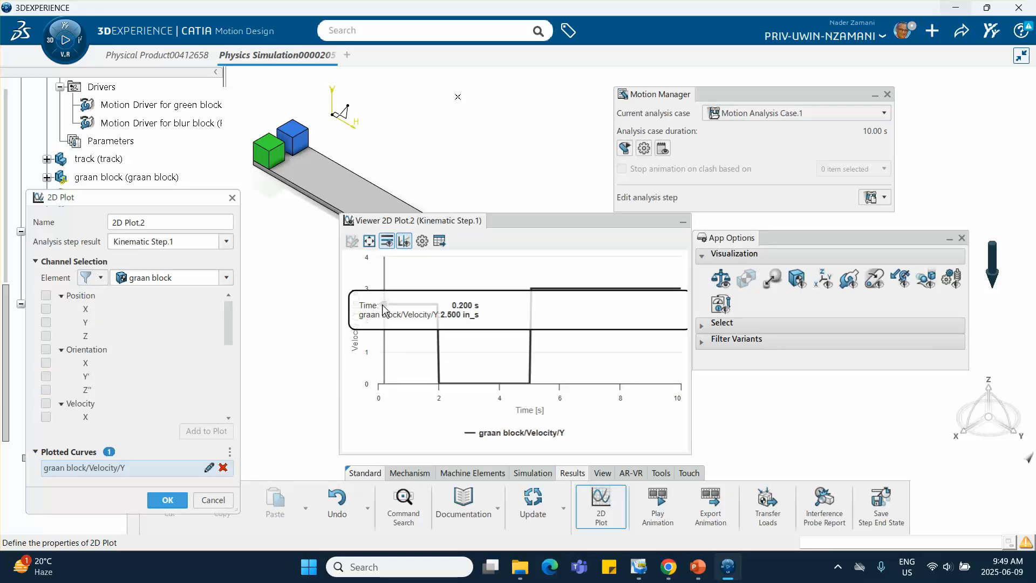